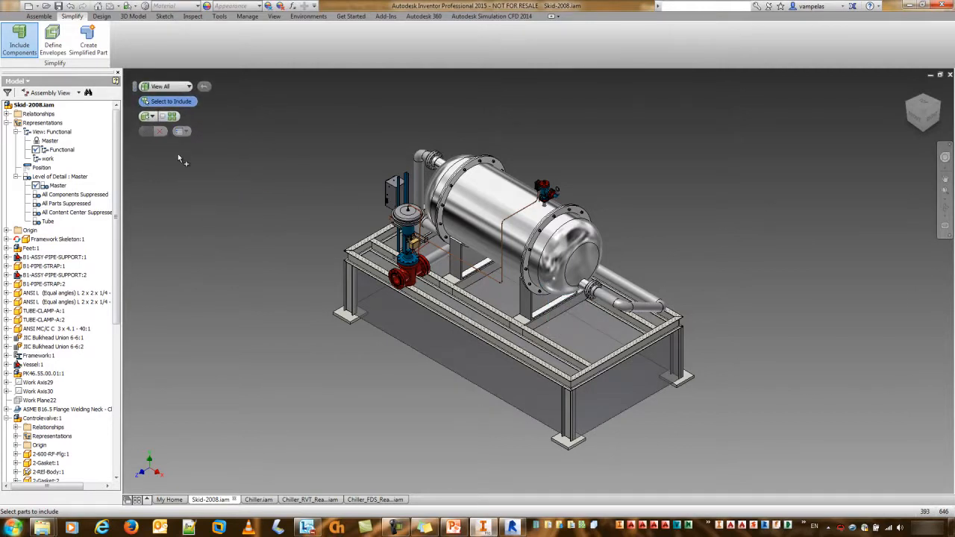
Using part priority, include the outer frame's perimeter beams and the corner legs facing the view.
click(152, 118)
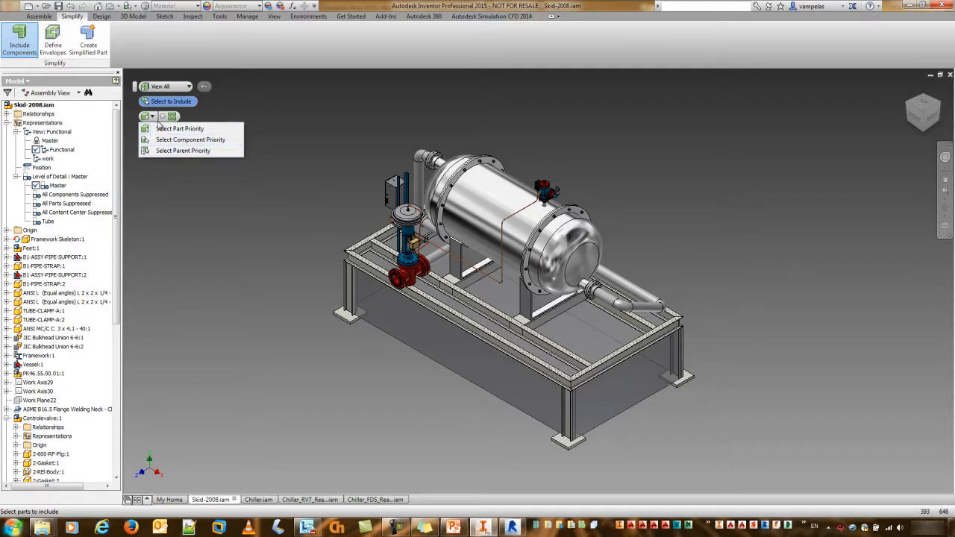
click(160, 126)
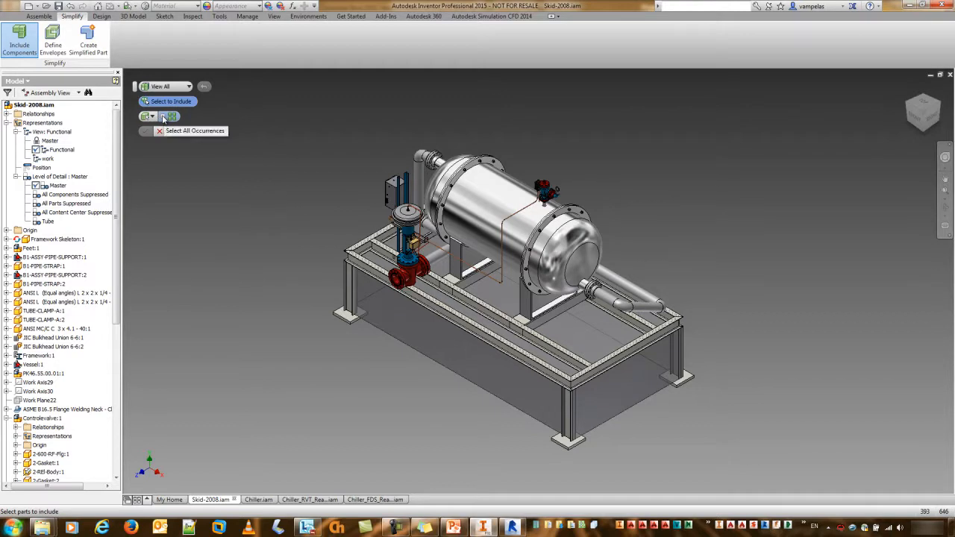
click(453, 316)
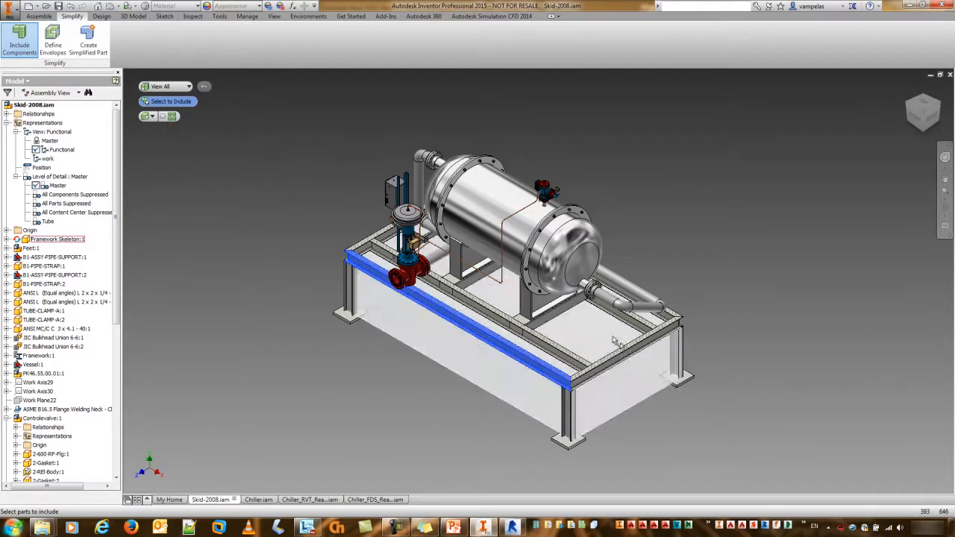
click(646, 344)
click(634, 300)
click(365, 252)
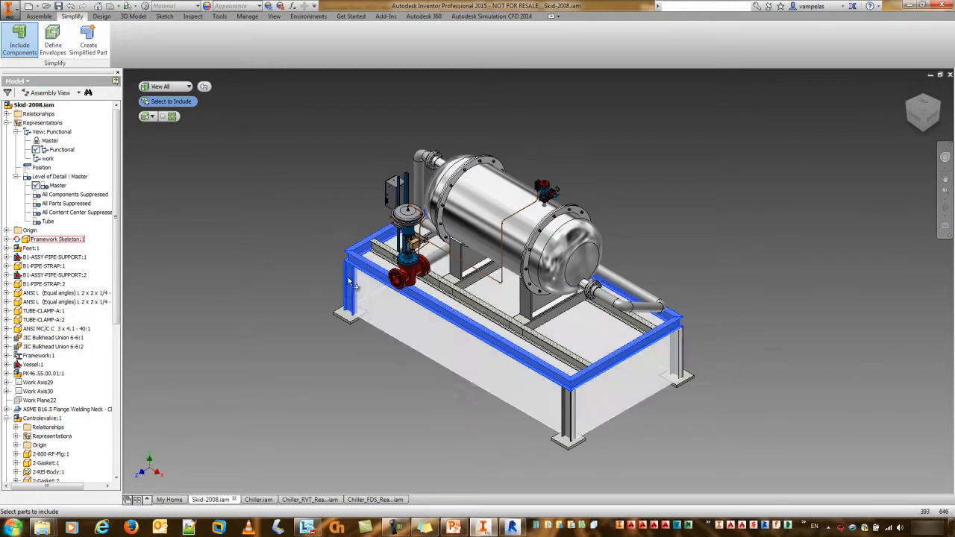
click(672, 349)
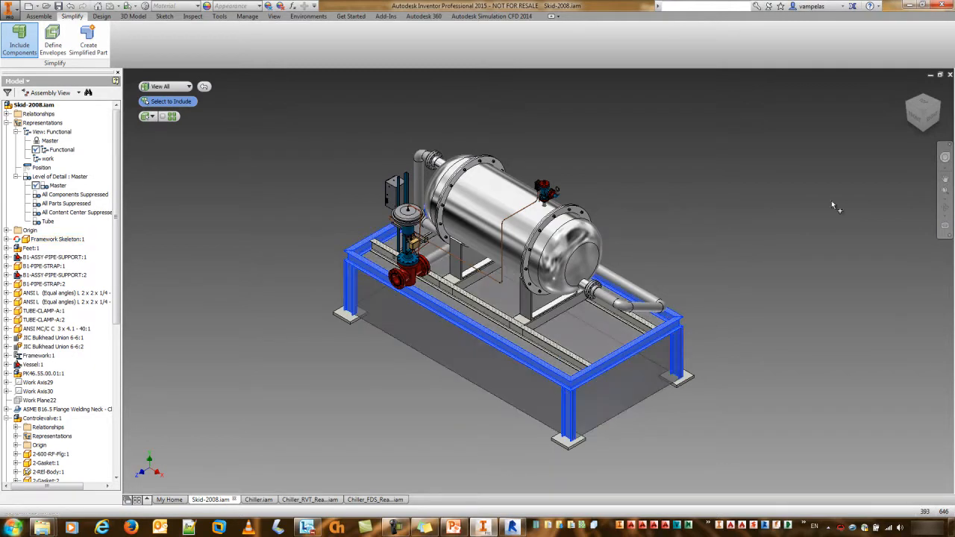
Include the remaining corner leg on the far side of the skid and the foot plates under all legs.
click(924, 99)
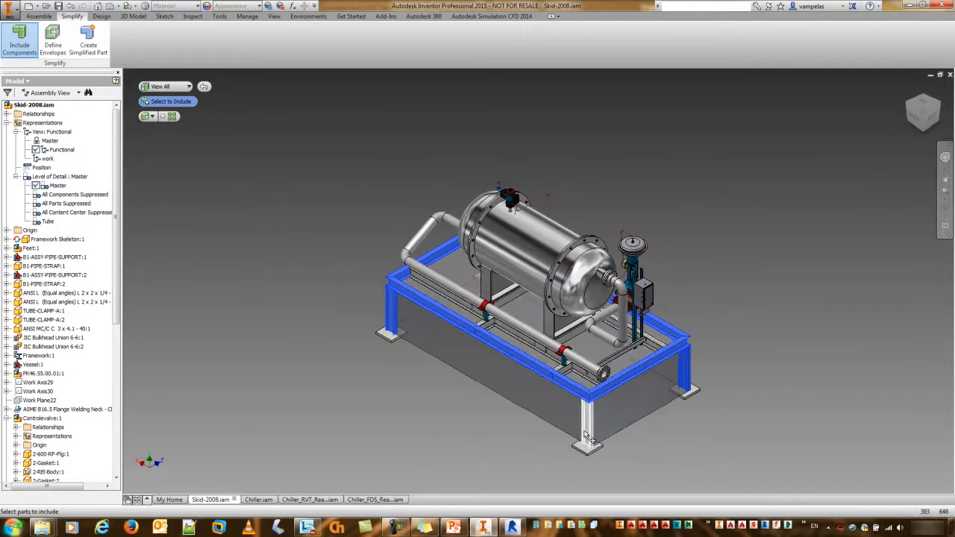
scroll(475, 394, up, 3)
scroll(405, 414, down, 3)
middle_drag(475, 395, 409, 357)
middle_drag(429, 396, 428, 383)
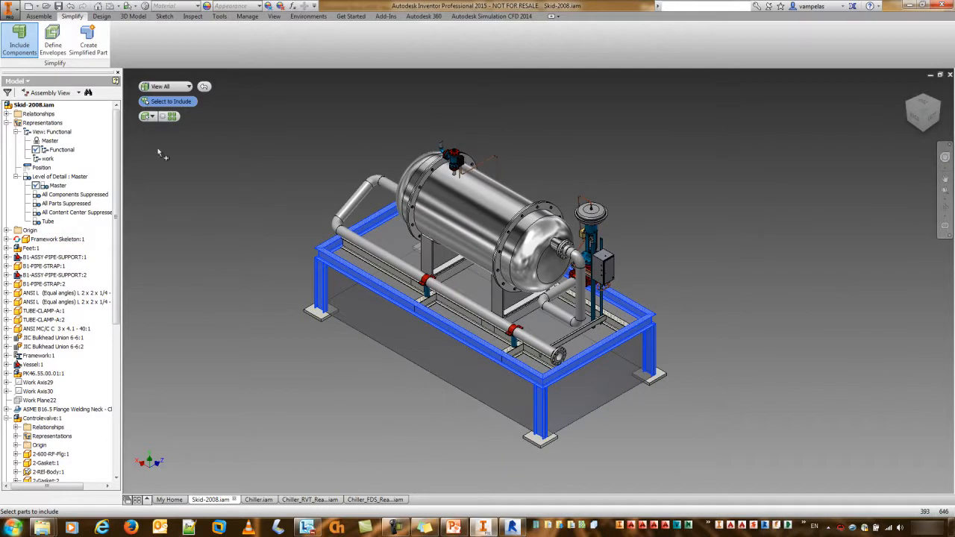
click(319, 300)
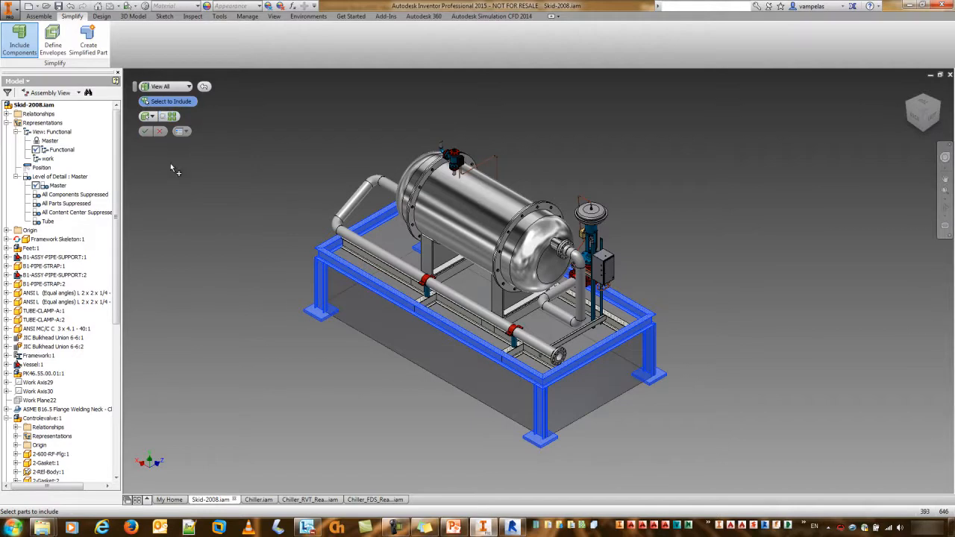
Include the vessel's cylindrical shell and both domed heads, plus its support legs with all occurrences selected.
click(496, 207)
click(413, 170)
click(535, 249)
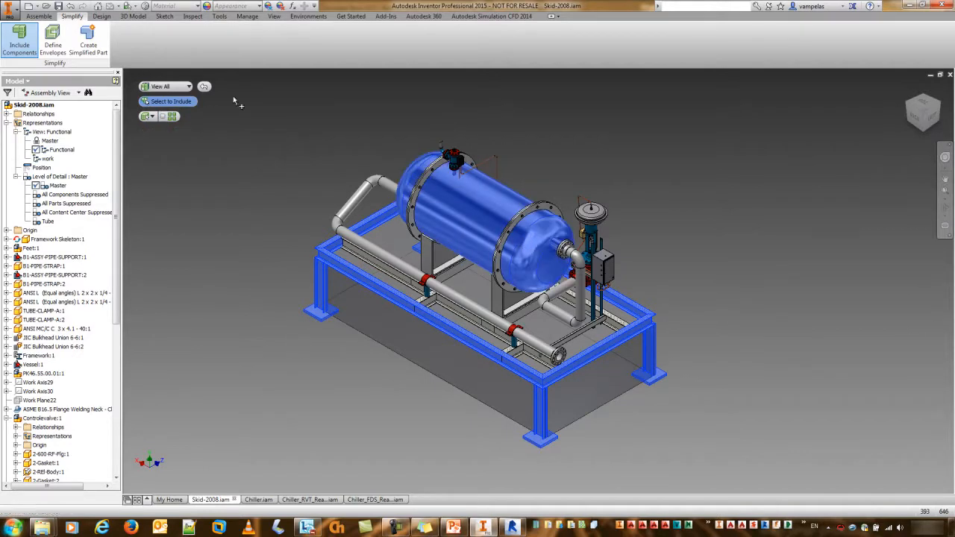
click(163, 118)
click(498, 294)
Include the control box beside the valve using component priority.
click(924, 95)
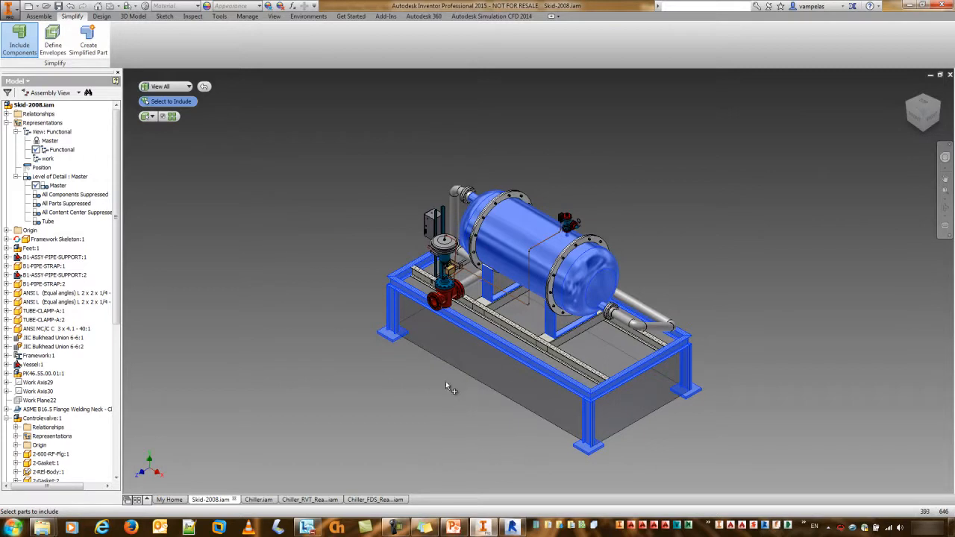
scroll(411, 205, down, 5)
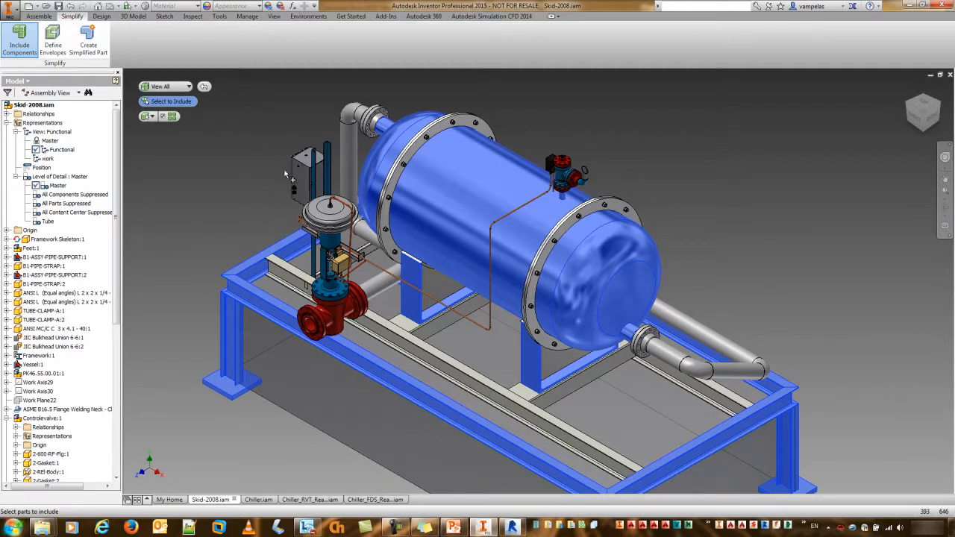
click(153, 117)
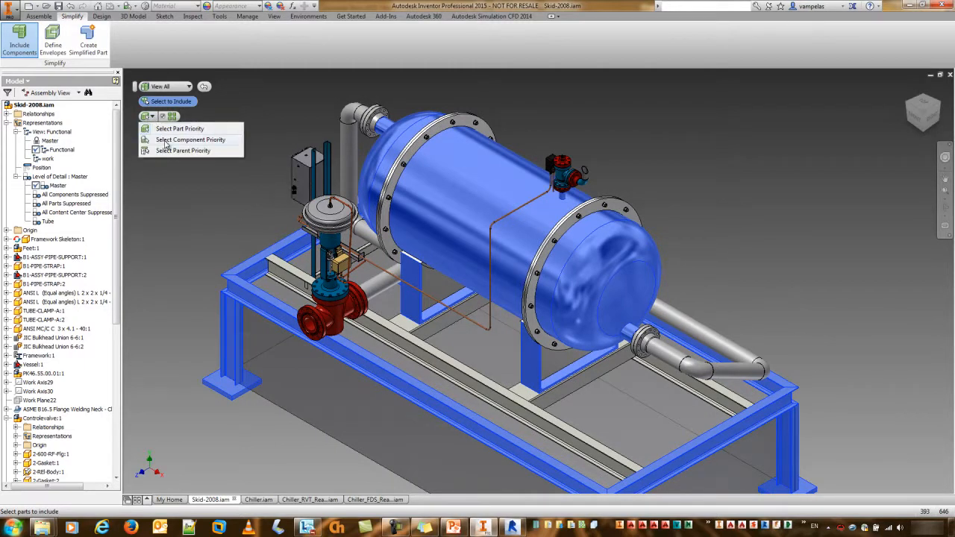
click(167, 141)
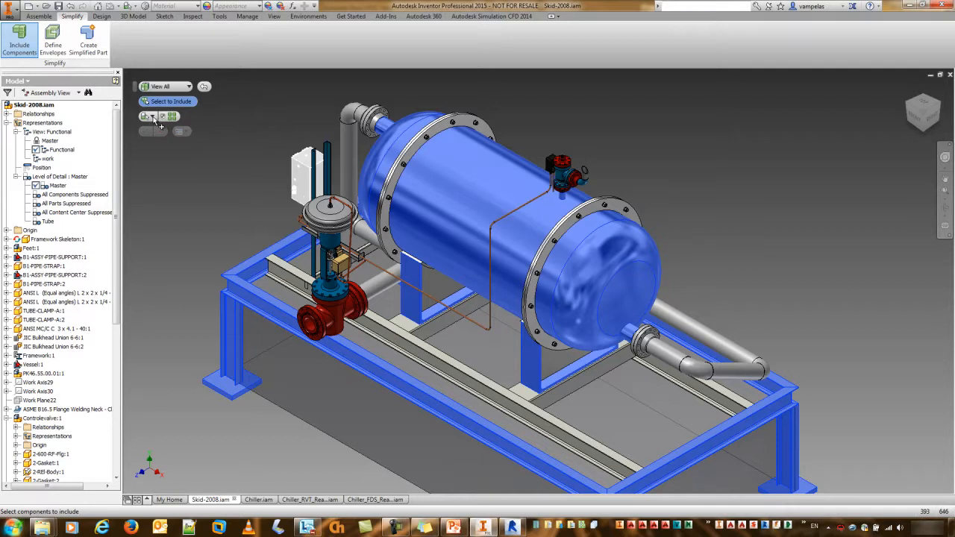
Switch back to part priority, include the two upright ANSI L angles holding the control box, and turn off selecting all occurrences.
click(153, 117)
click(166, 125)
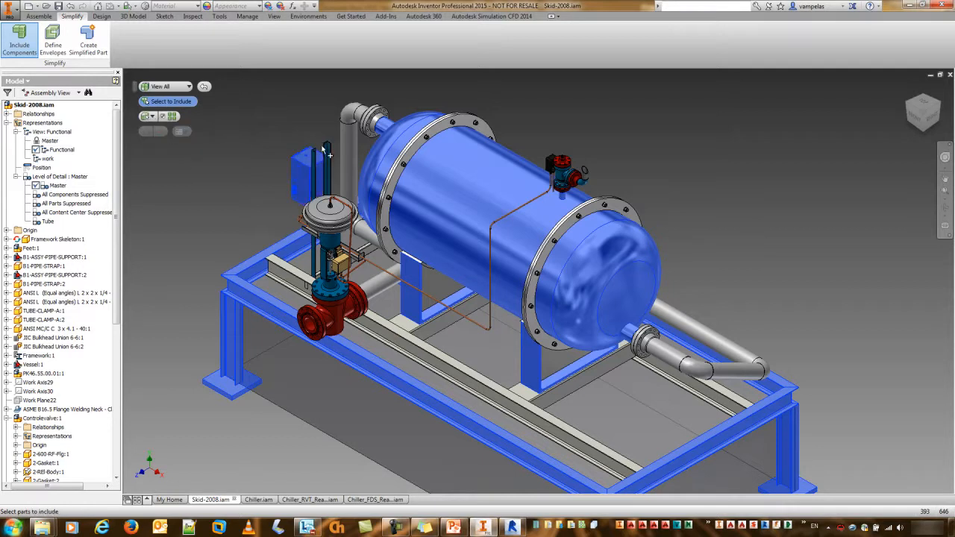
click(328, 145)
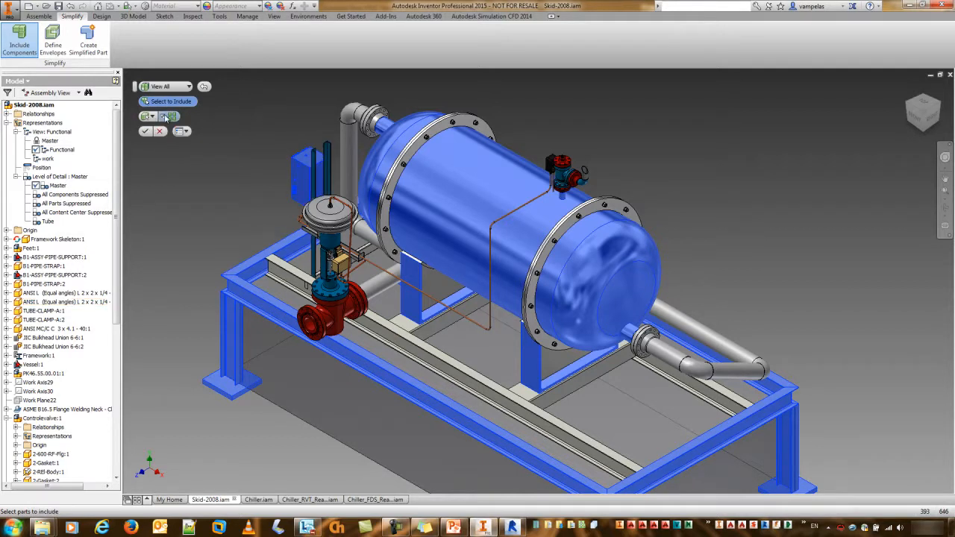
click(165, 118)
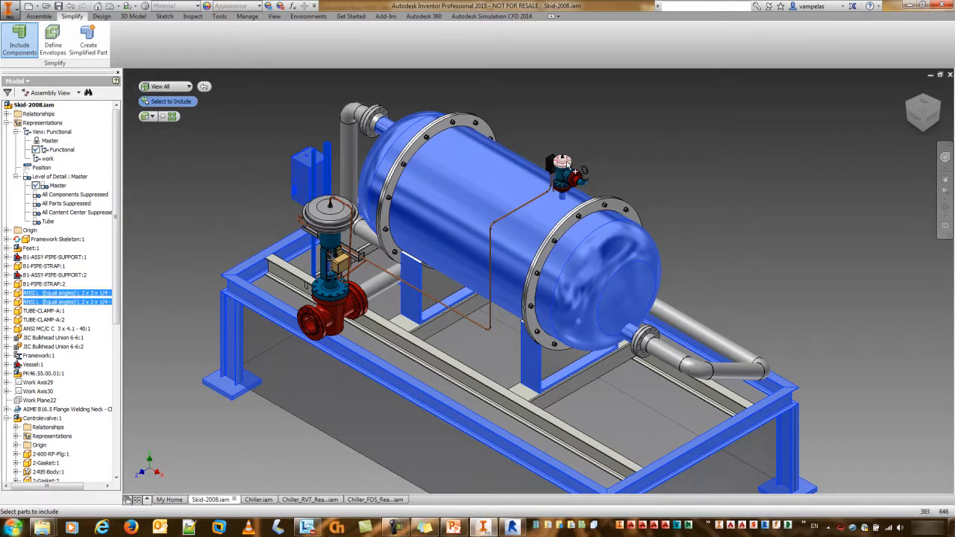
Include the red cap, side flange and black box of the valve on top of the vessel, plus the large control valve's parts.
scroll(559, 184, up, 3)
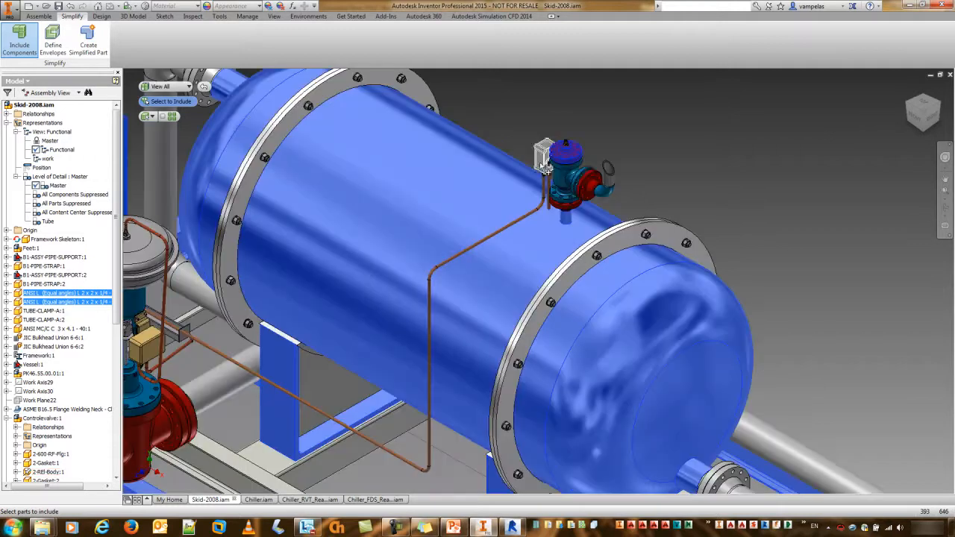
click(598, 191)
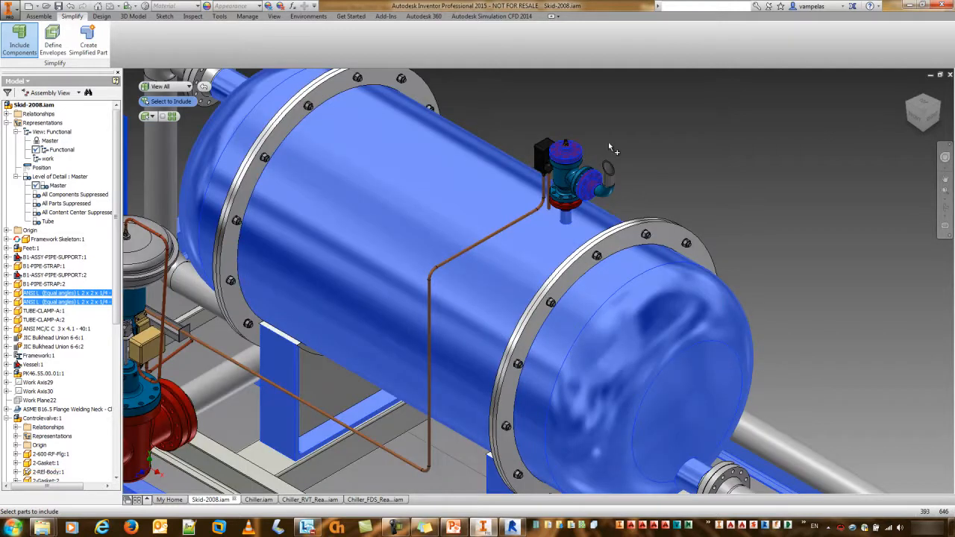
click(546, 157)
scroll(499, 178, down, 3)
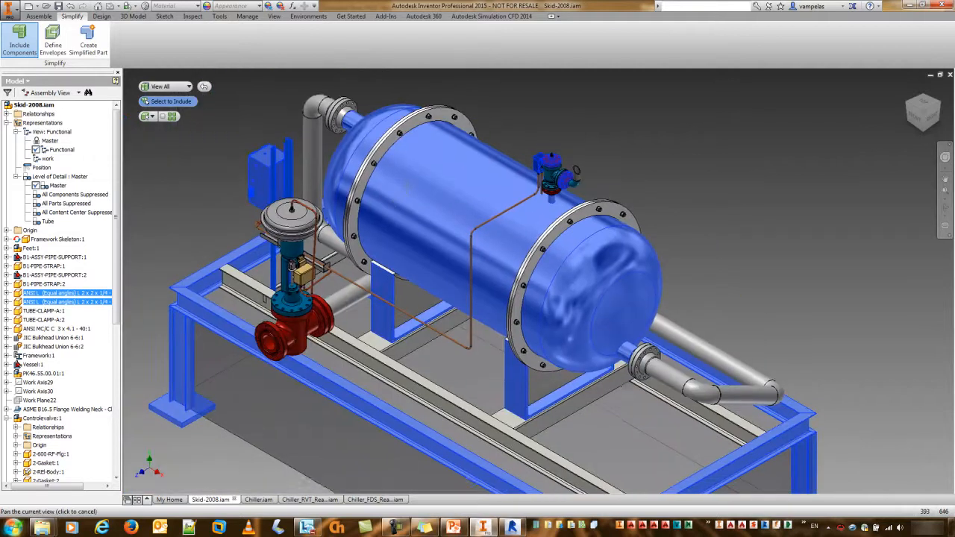
click(323, 215)
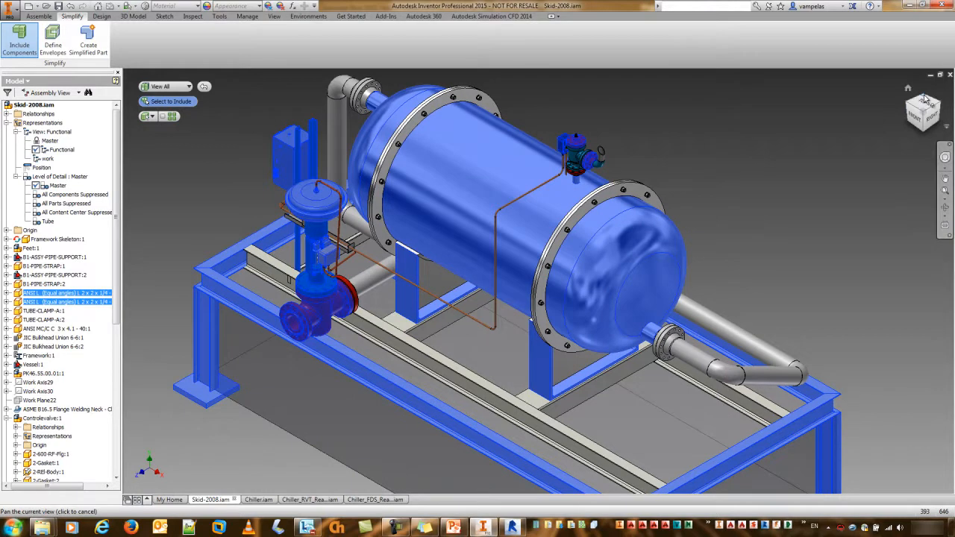
Review only the included components, review only the excluded ones from another angle, and return to viewing all components.
click(170, 87)
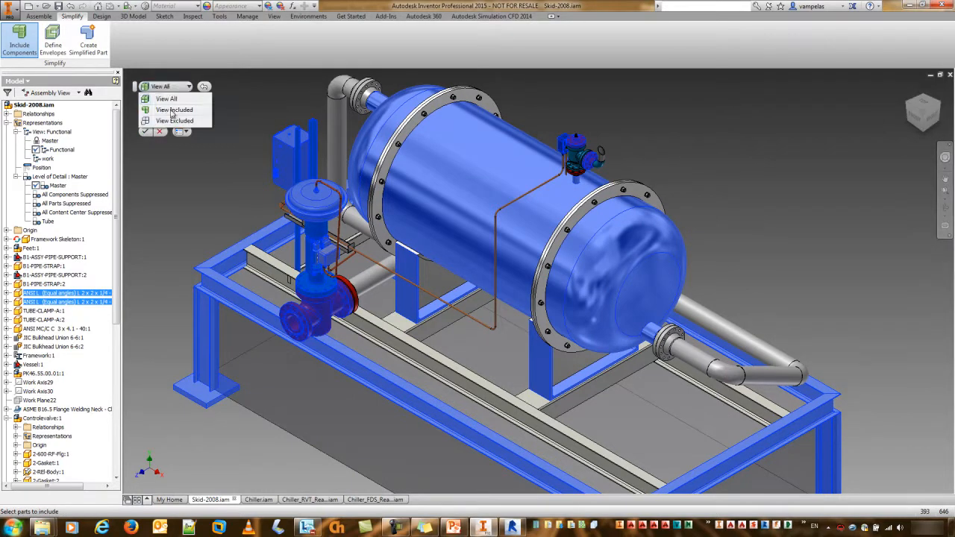
click(173, 110)
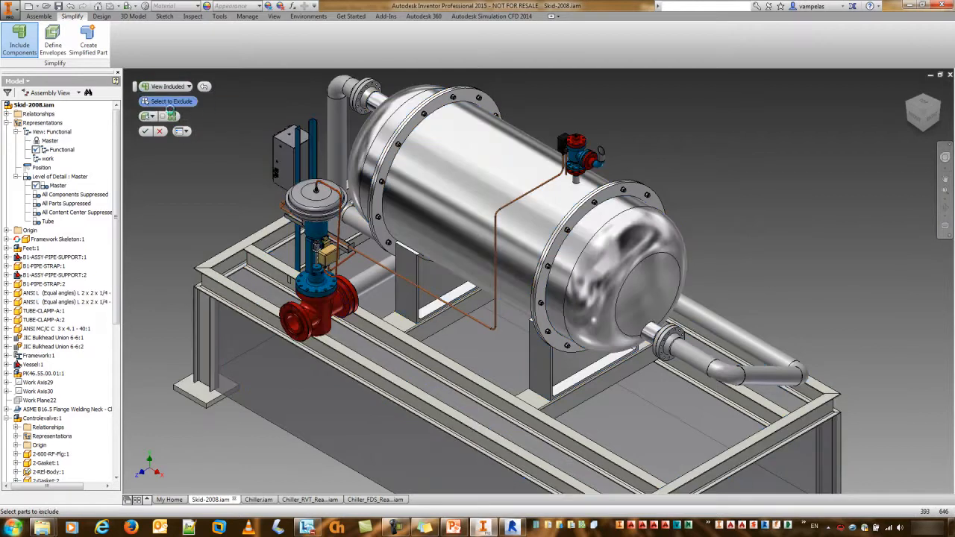
shift+middle_drag(618, 384, 646, 367)
click(167, 86)
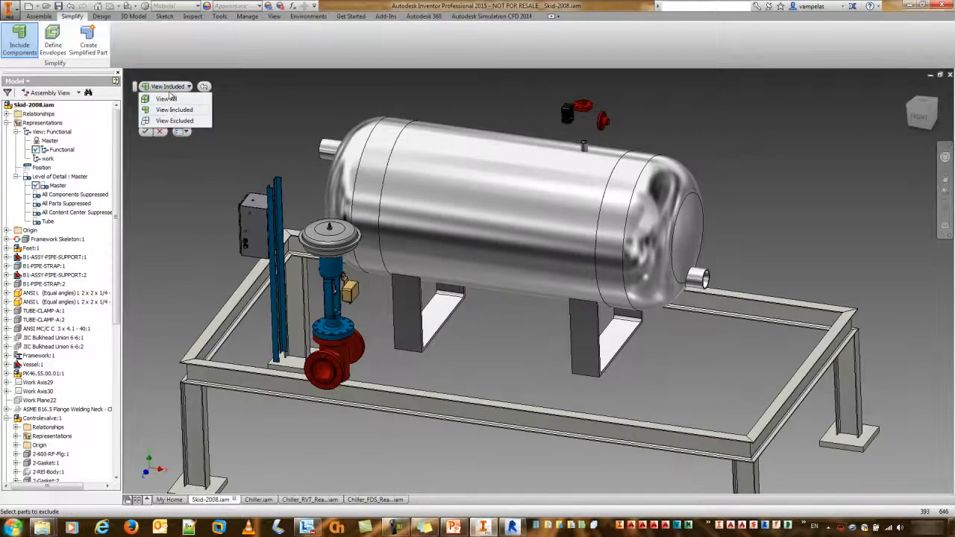
click(174, 120)
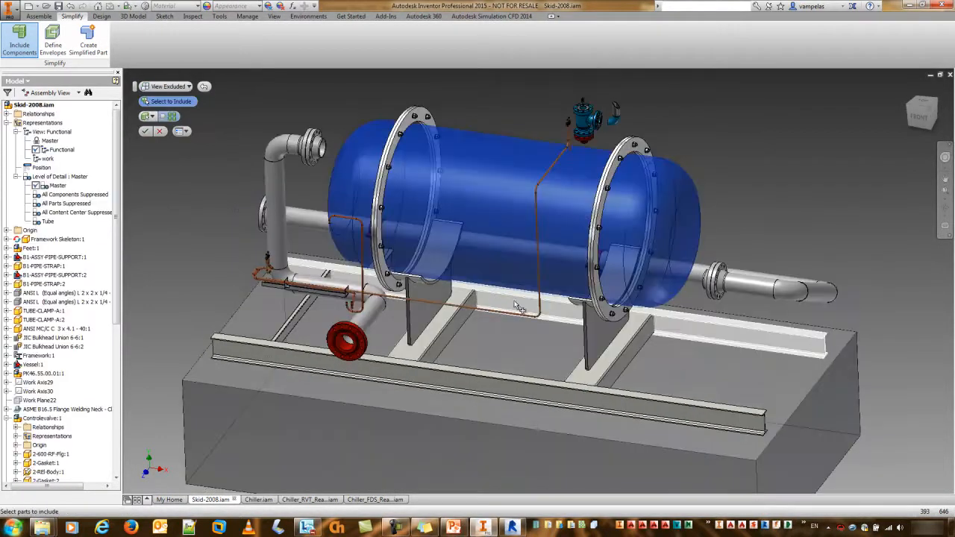
shift+middle_drag(517, 307, 589, 316)
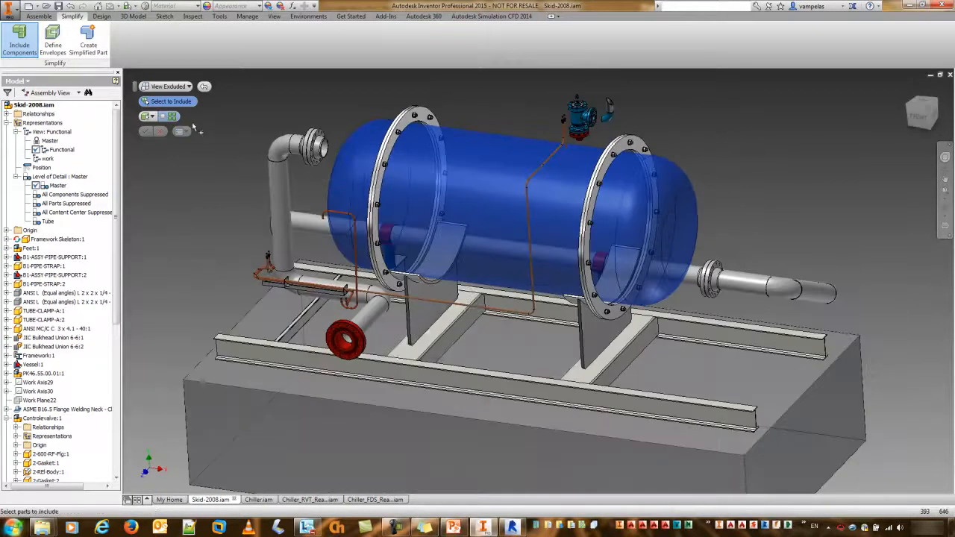
click(180, 87)
click(183, 99)
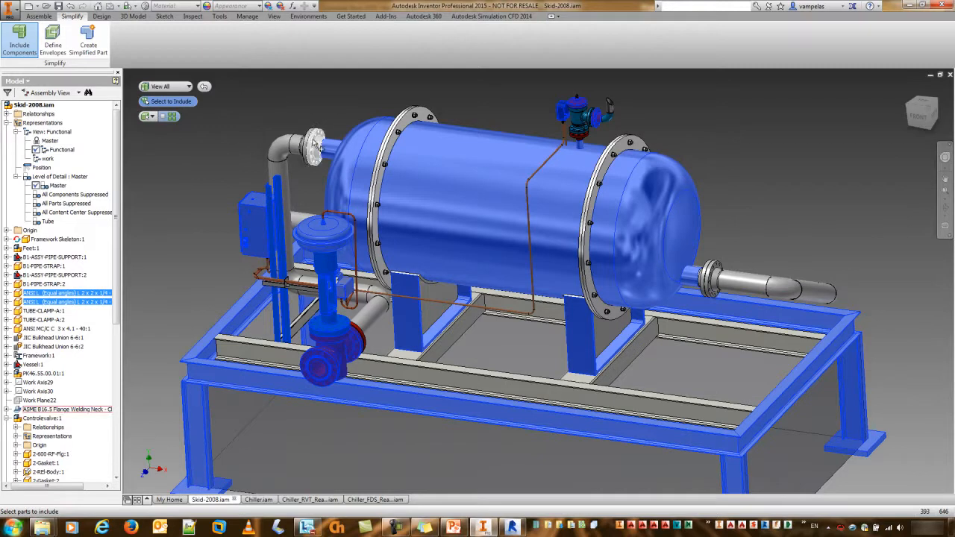
Include the flange attached to the vessel nozzle at each end of the vessel.
click(315, 148)
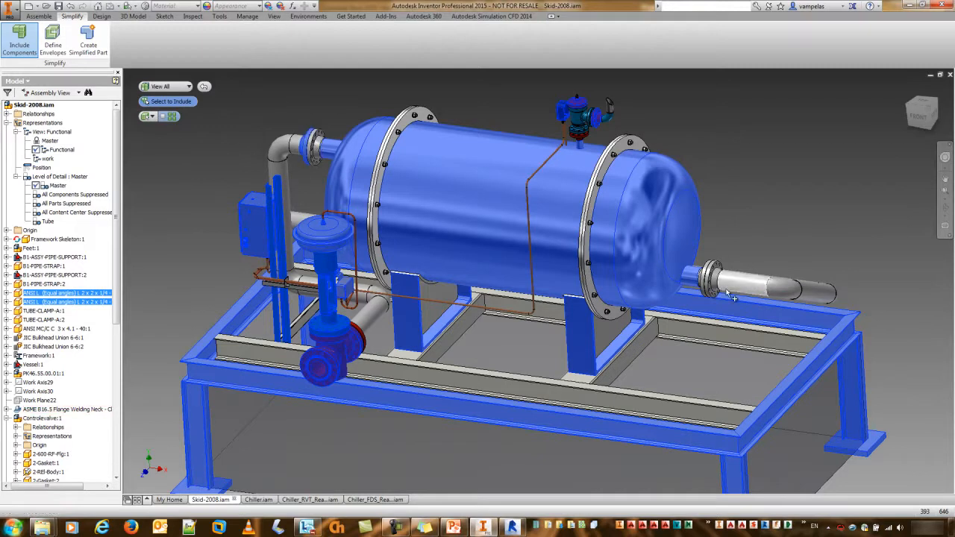
shift+middle_drag(543, 270, 519, 242)
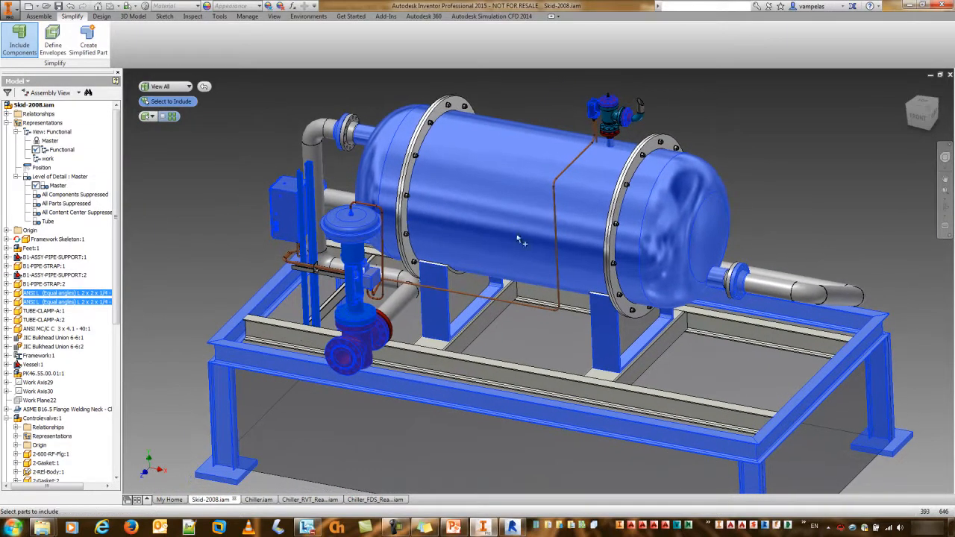
Using parent priority, include the Inlet:1 pipe run through its elbow and the parent pipe run of the segment at the vessel's opposite end.
click(317, 134)
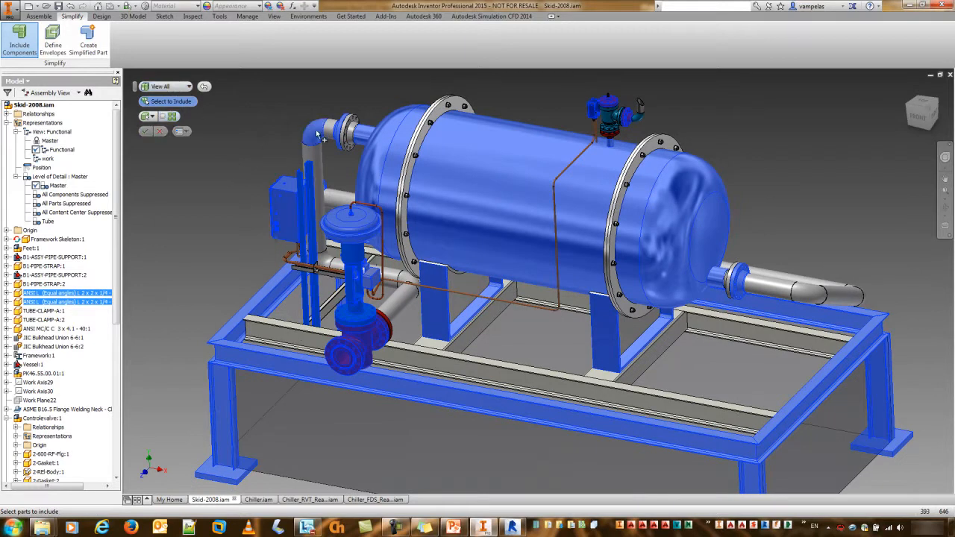
click(153, 117)
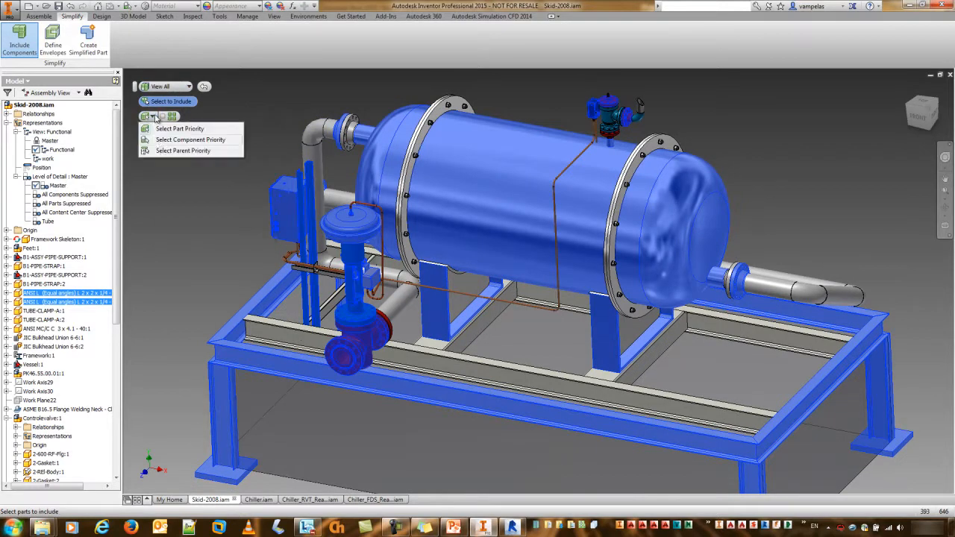
click(183, 150)
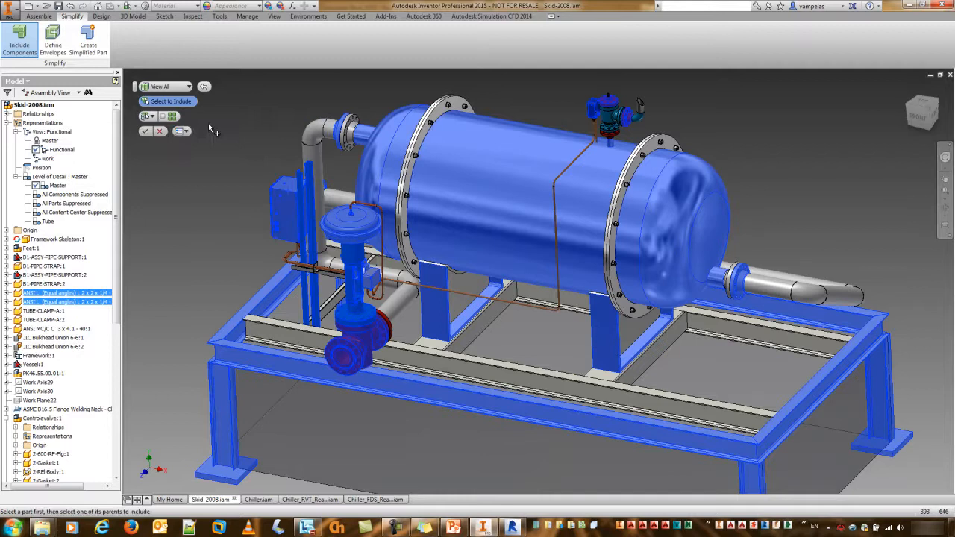
click(316, 135)
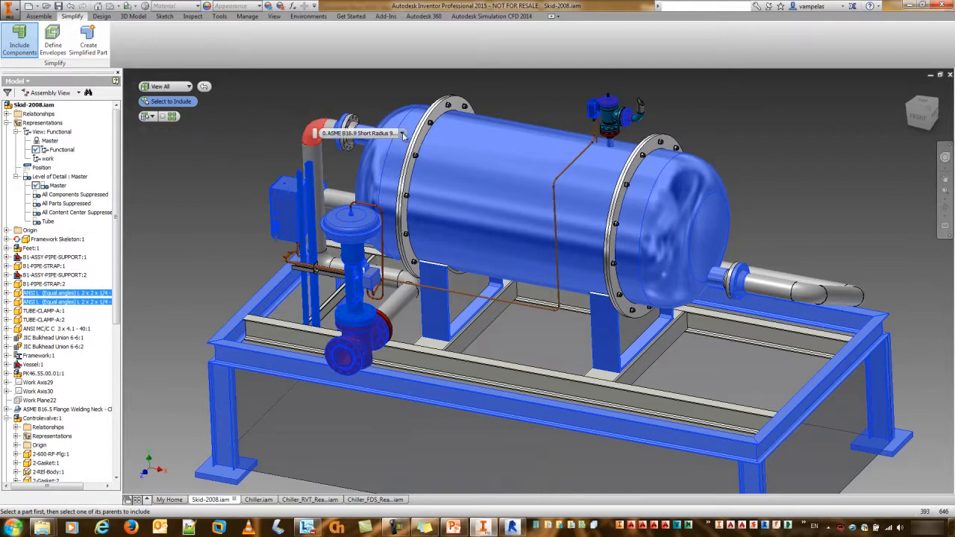
click(395, 135)
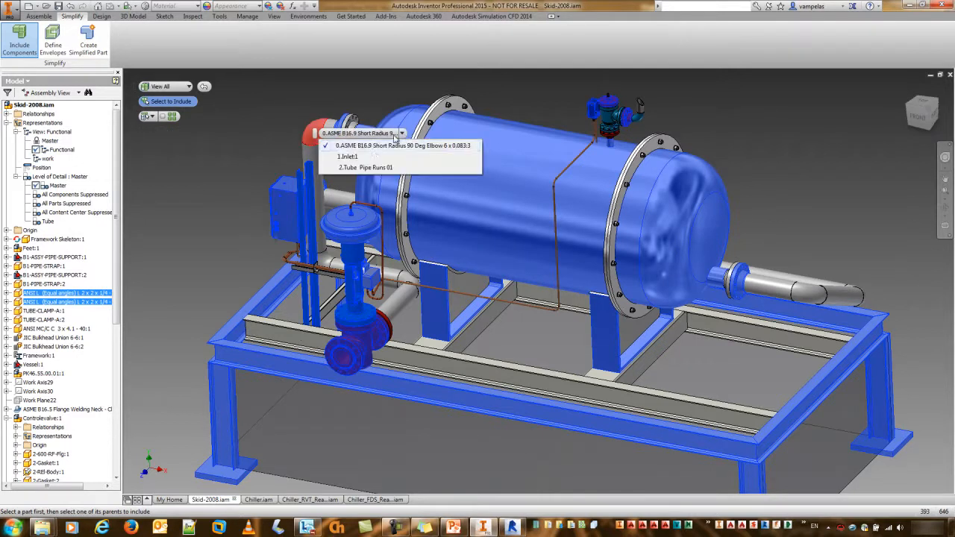
click(363, 158)
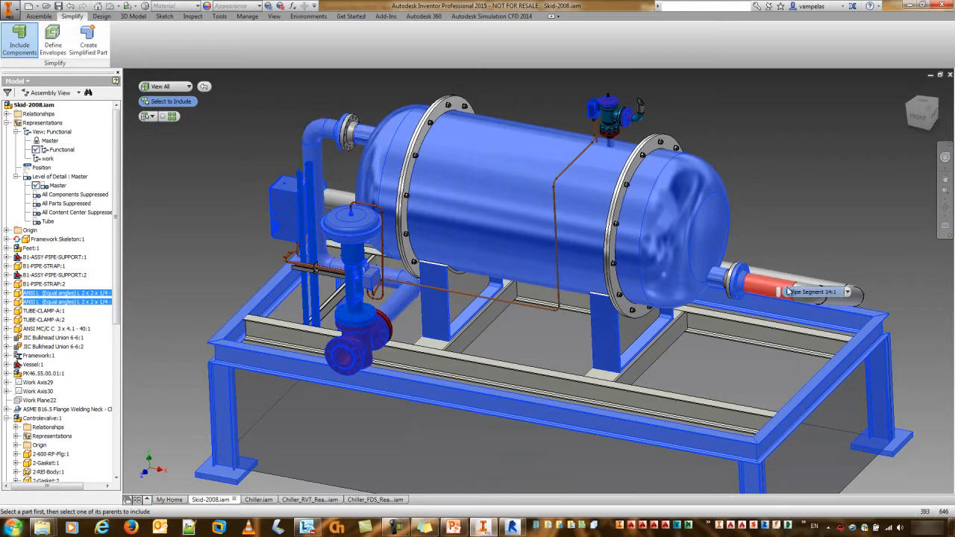
click(847, 293)
click(821, 314)
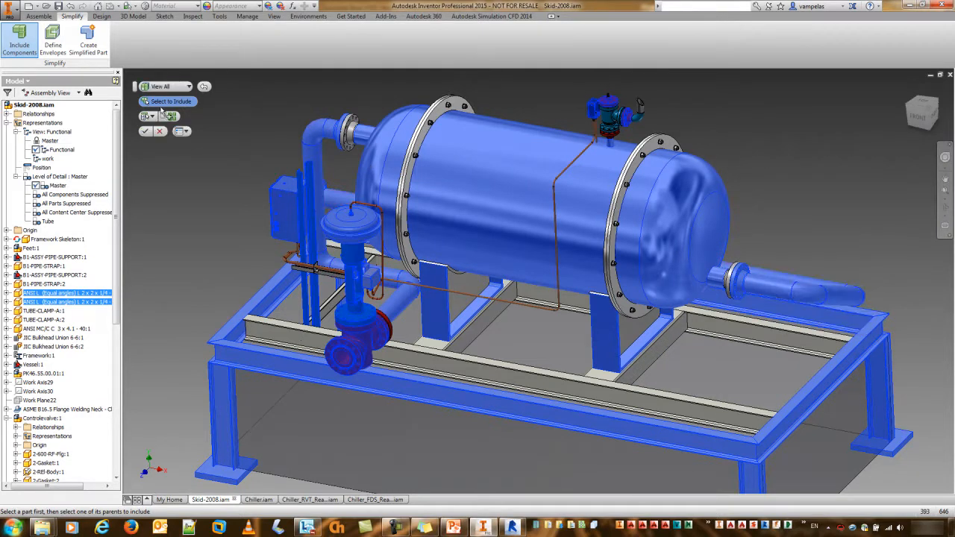
Using part priority with all occurrences enabled, include both bolted flange rings around the vessel.
click(149, 116)
click(159, 123)
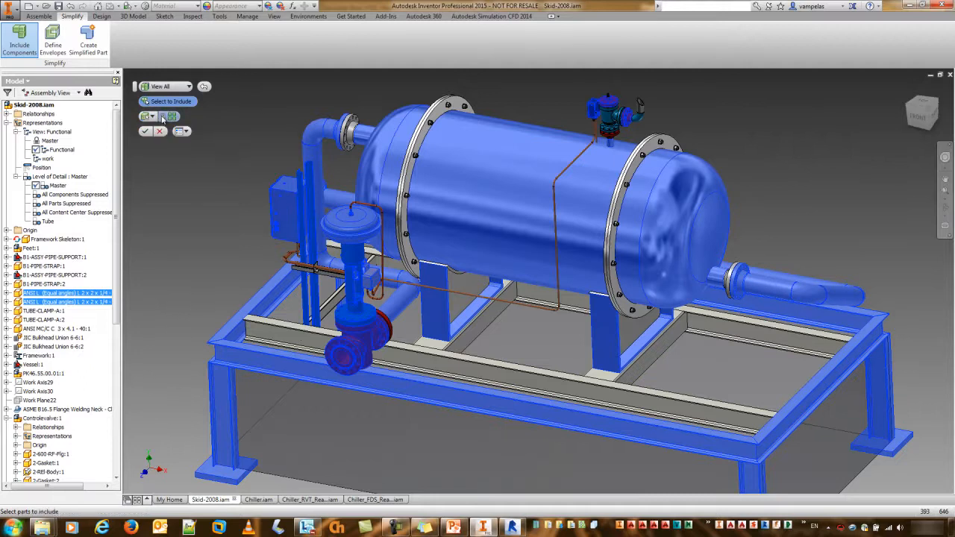
click(650, 147)
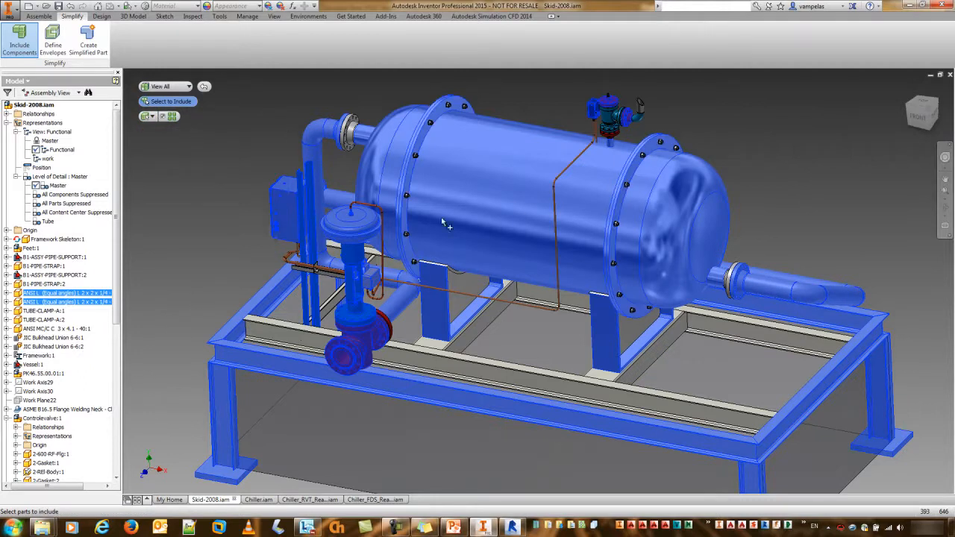
Show only the included components and accept the selection as a simplified view of the assembly.
shift+middle_drag(520, 337, 272, 127)
click(167, 86)
click(170, 111)
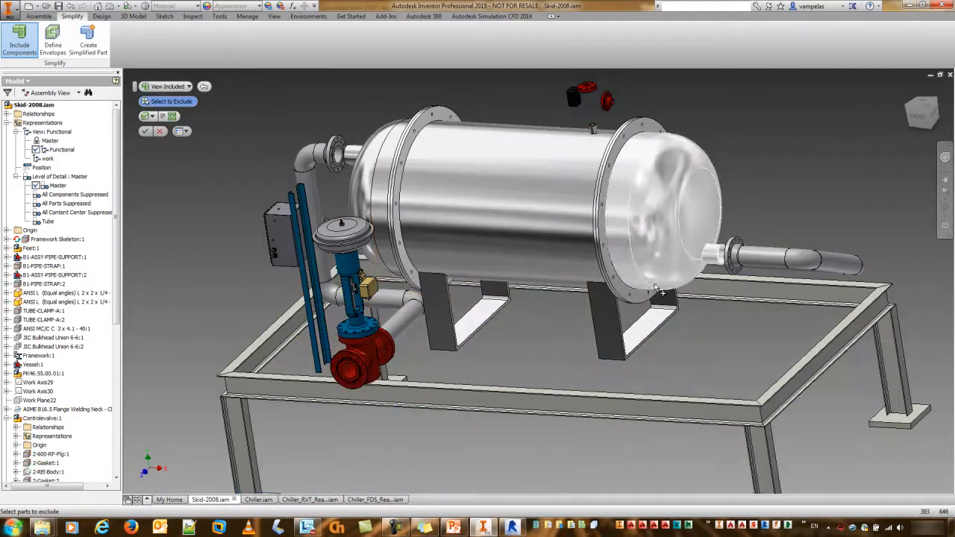
mouse_move(755, 371)
shift+middle_down()
mouse_move(619, 312)
mouse_move(611, 373)
mouse_move(762, 373)
mouse_move(746, 370)
mouse_move(776, 352)
mouse_move(755, 365)
shift+middle_up()
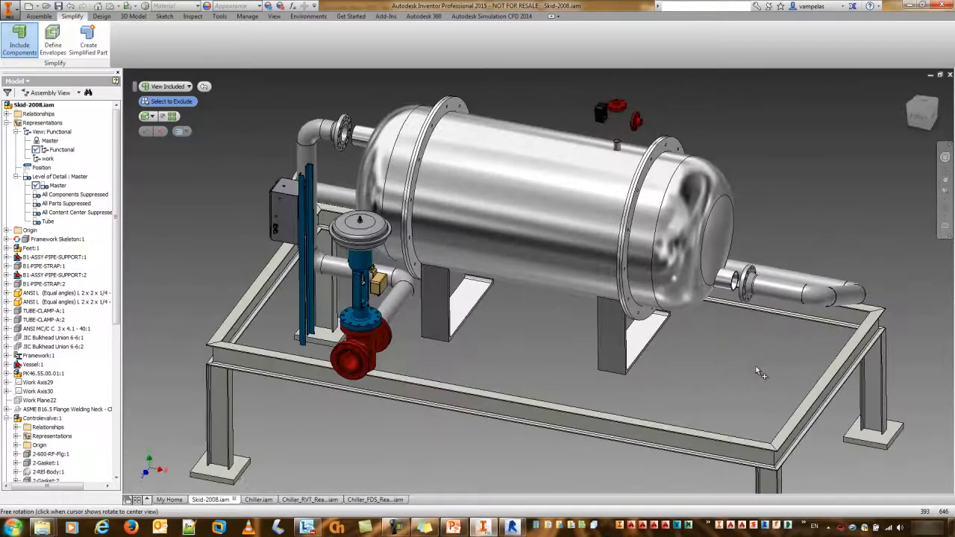
click(147, 131)
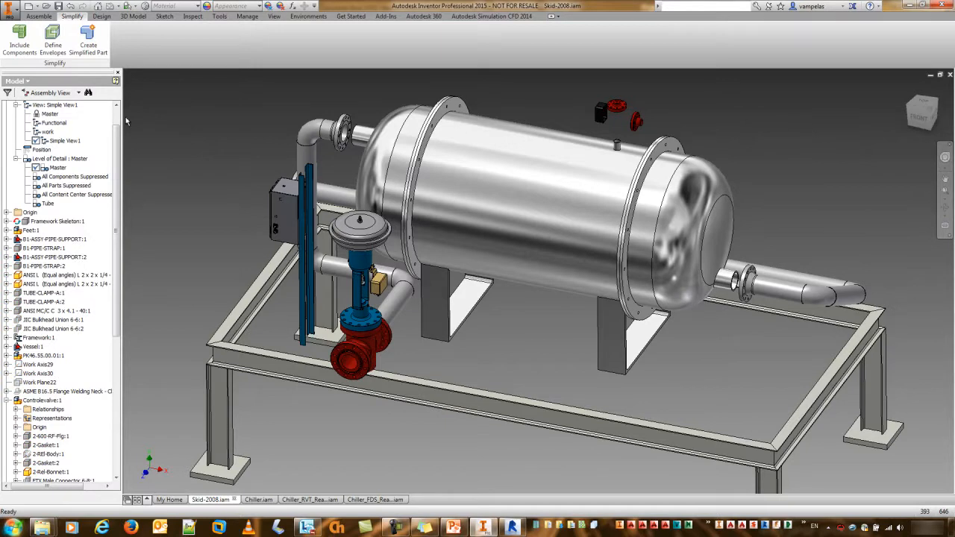
click(66, 142)
click(58, 105)
scroll(60, 127, up, 1)
click(58, 163)
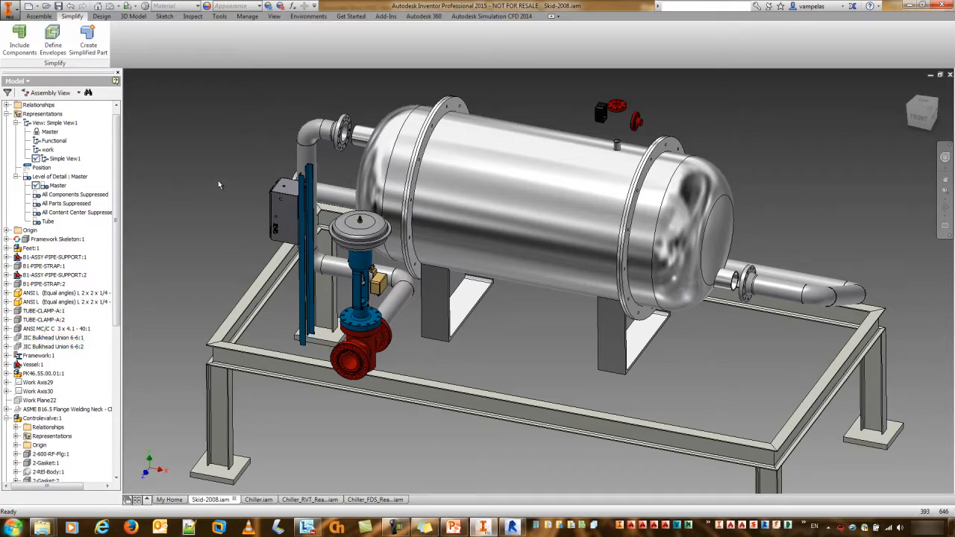
Start defining envelopes and review the bounding shape choices and the options for showing or hiding the original parts.
click(57, 42)
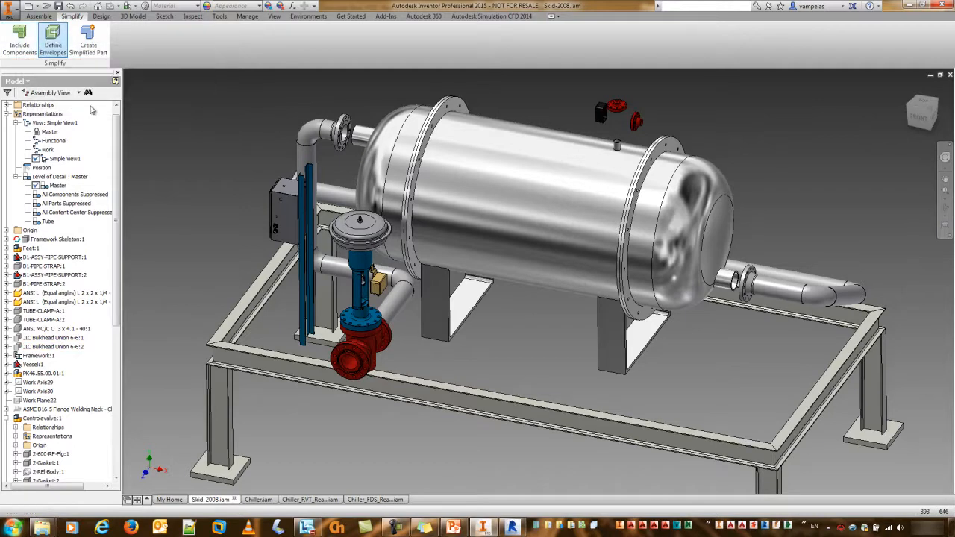
shift+middle_drag(731, 364, 694, 362)
click(559, 288)
click(543, 289)
drag(543, 291, 188, 112)
click(203, 112)
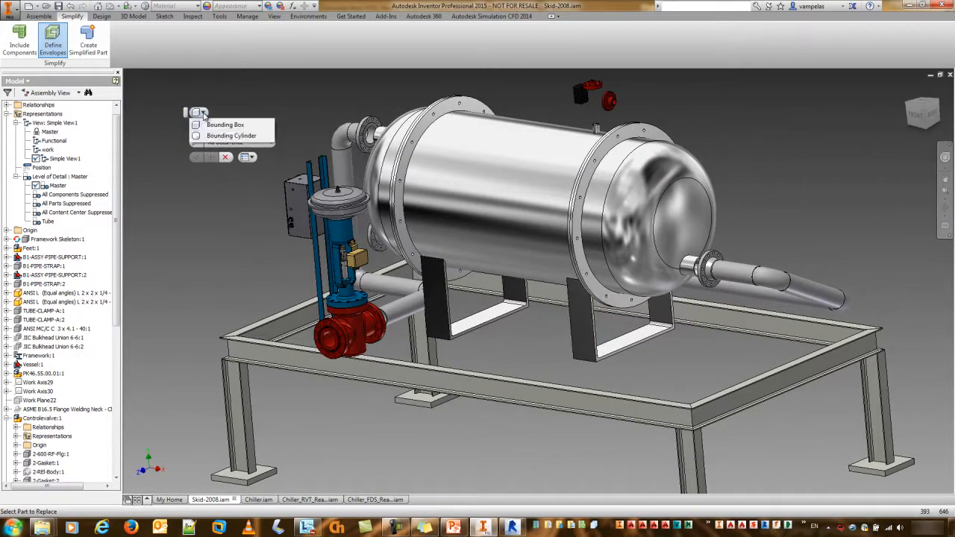
click(218, 86)
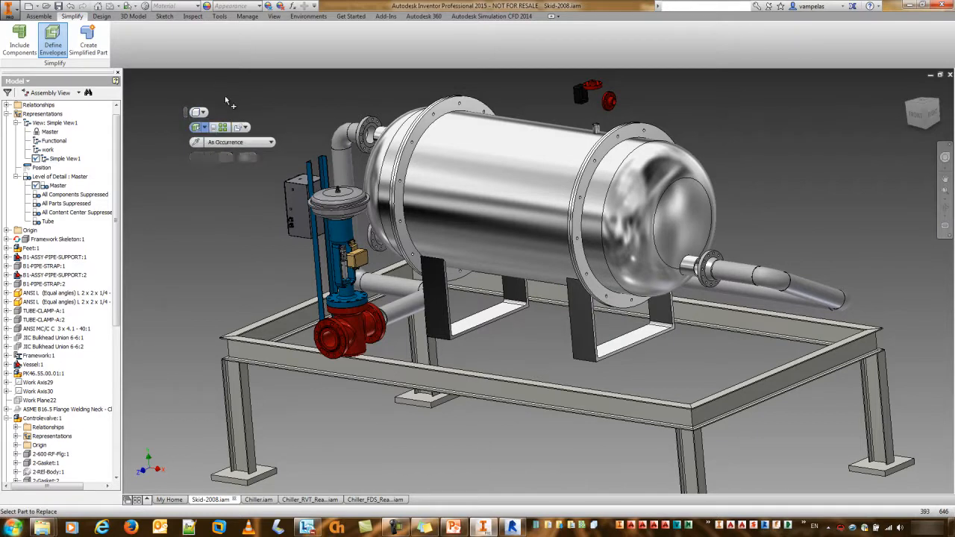
click(243, 130)
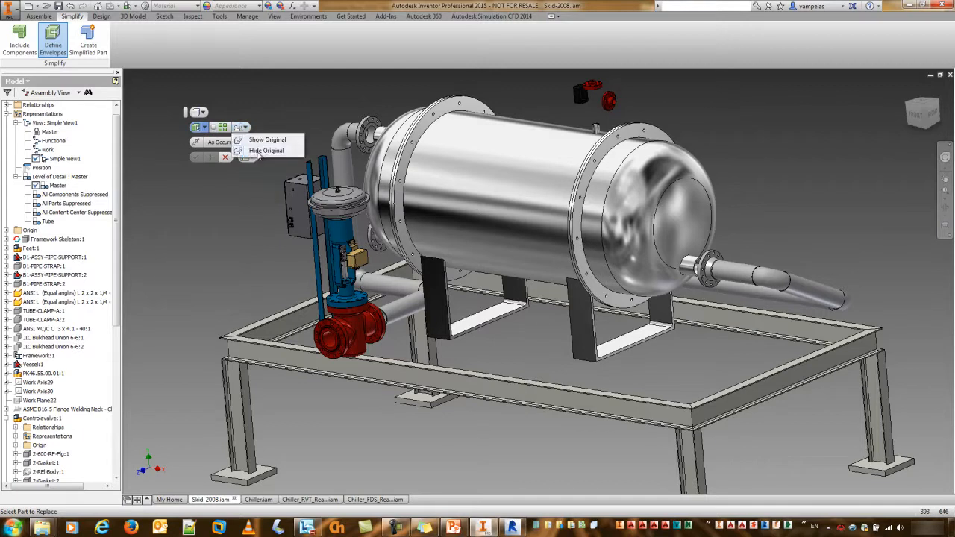
click(252, 99)
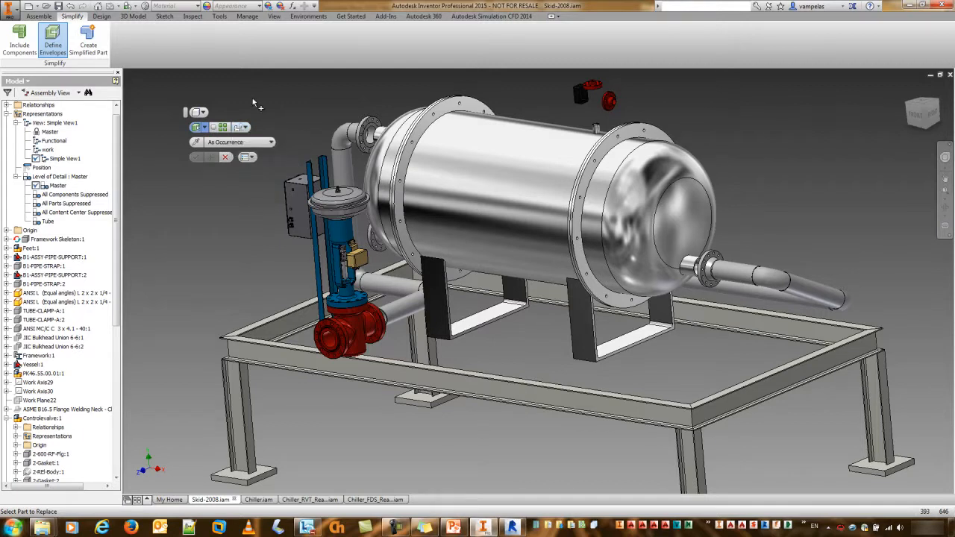
Create a bounding box envelope from the frame's rear long beam, extended to the front long beam so it covers the whole upper frame.
click(740, 315)
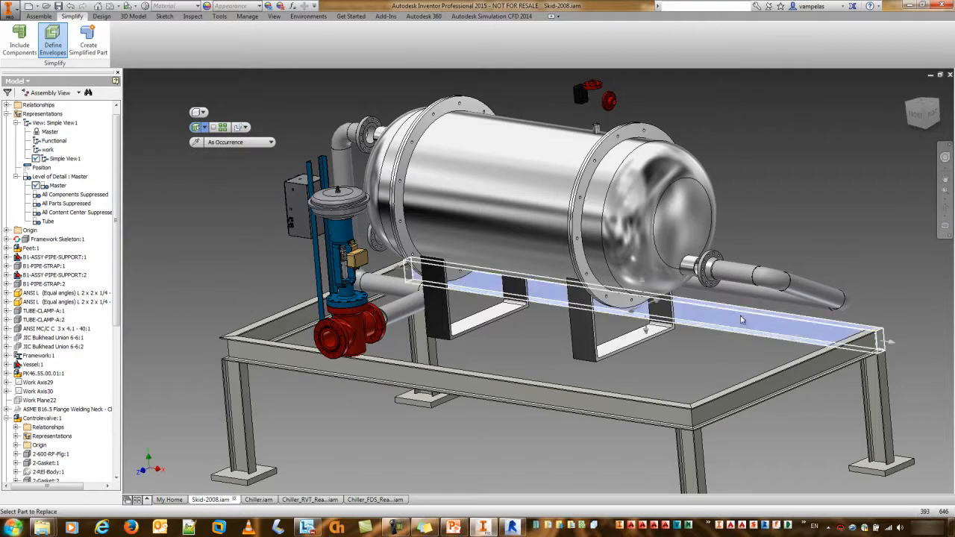
click(634, 315)
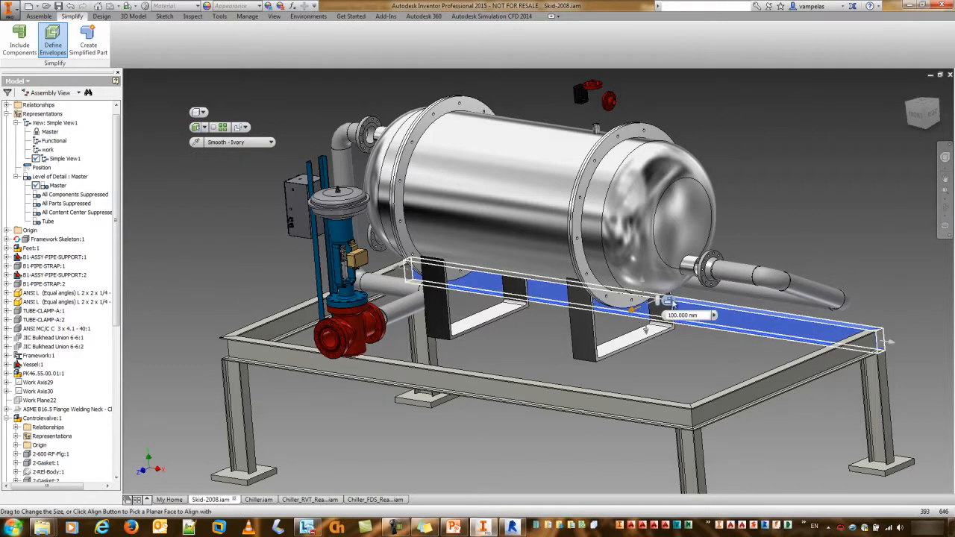
scroll(516, 381, up, 5)
click(506, 381)
scroll(505, 380, down, 4)
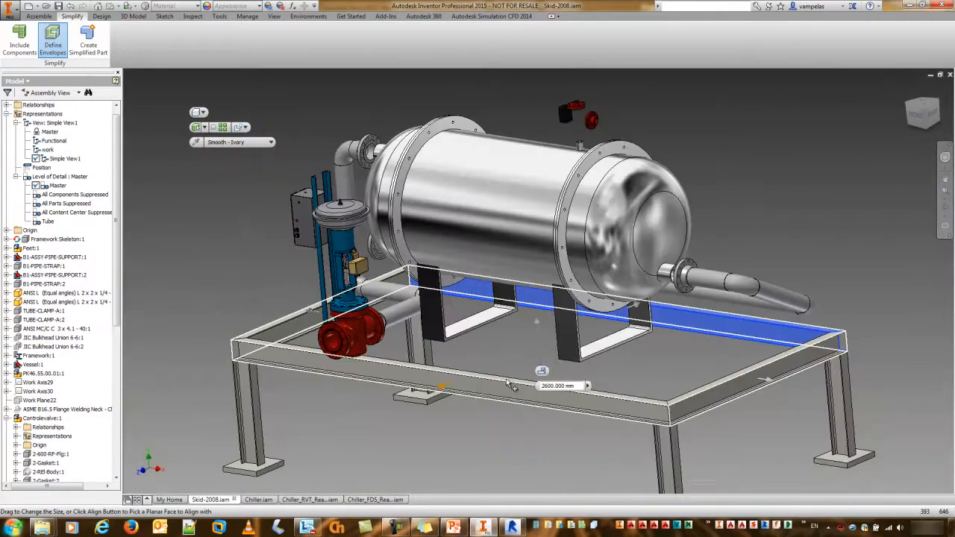
scroll(490, 337, down, 2)
shift+middle_drag(492, 341, 340, 261)
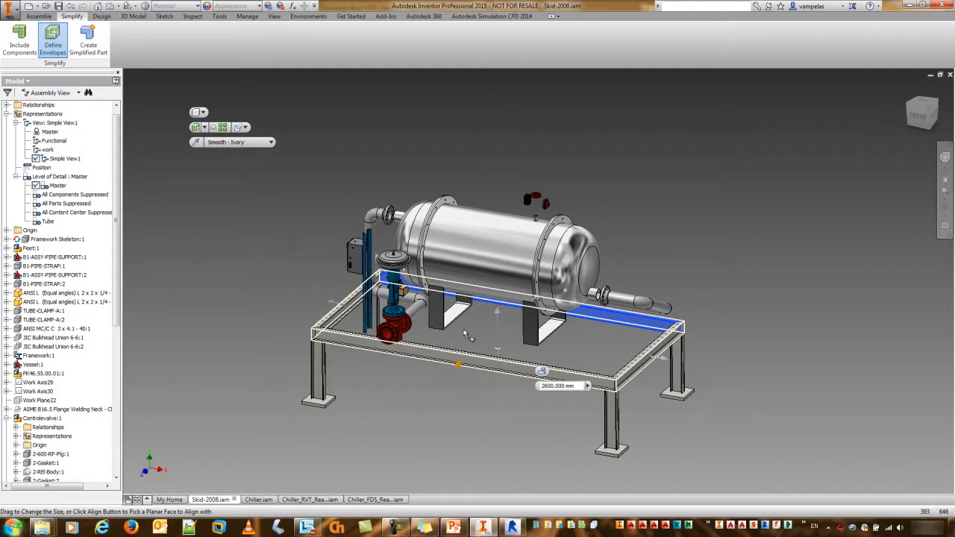
click(211, 157)
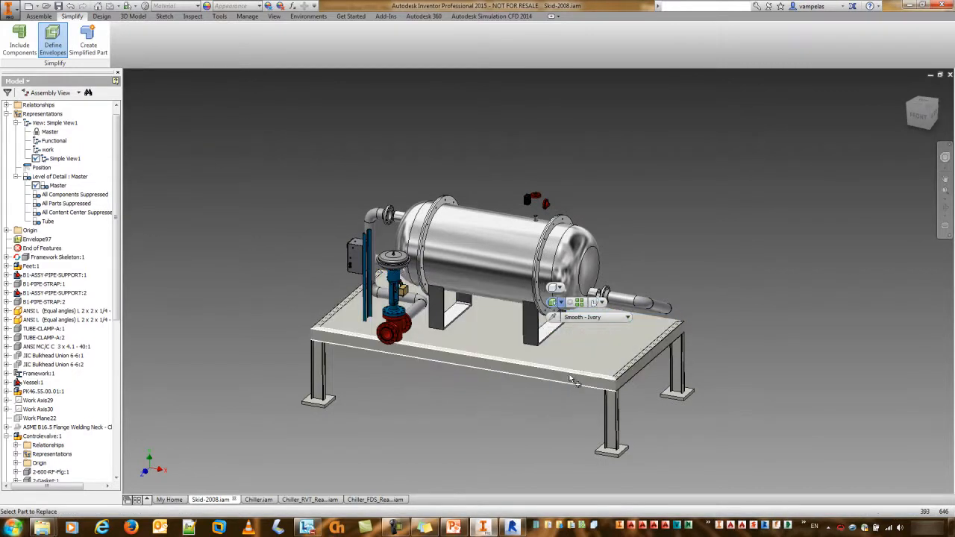
With all occurrences enabled, replace both vessel supports with bounding box envelopes.
mouse_move(571, 306)
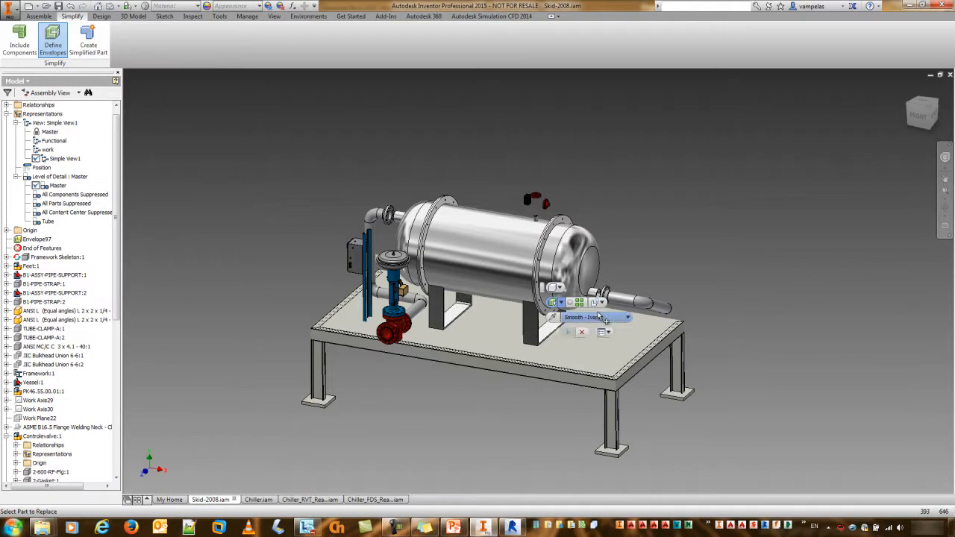
click(440, 316)
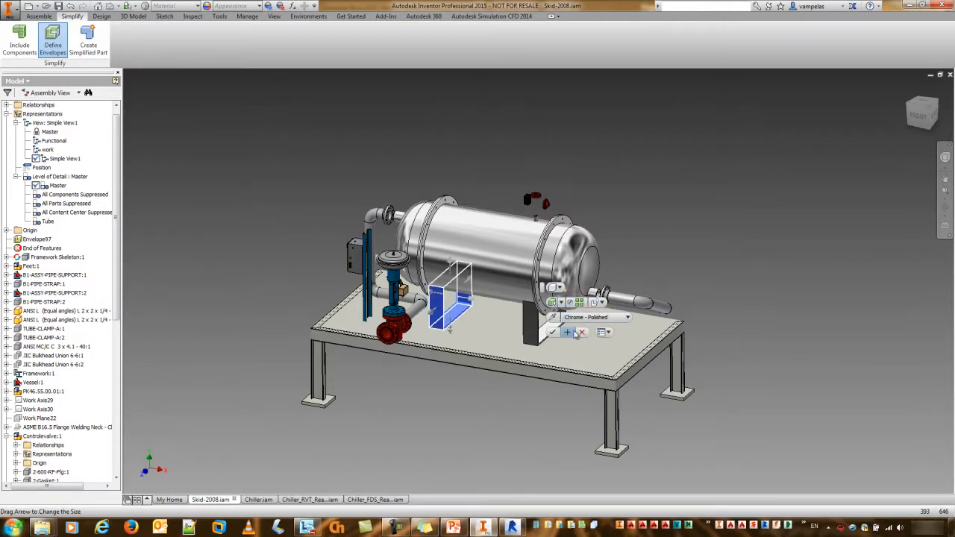
click(569, 331)
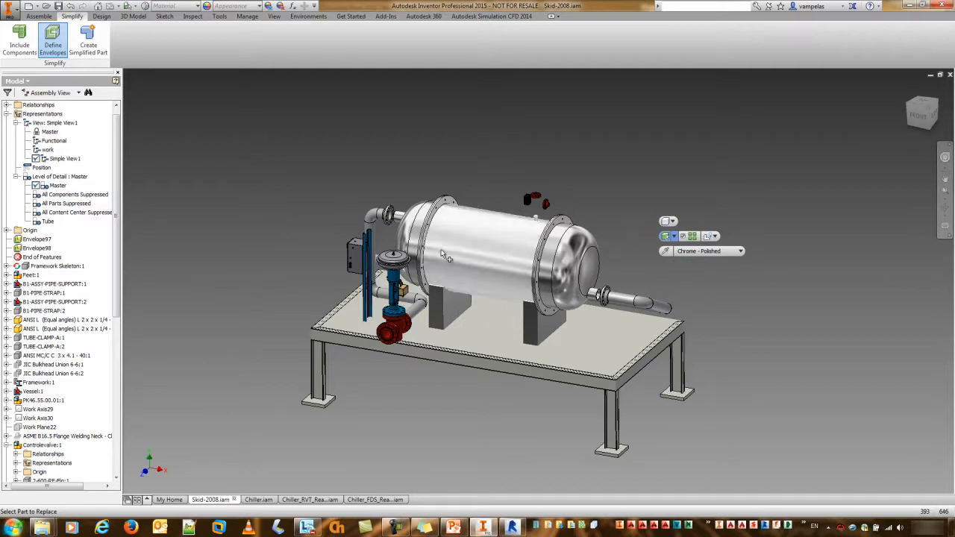
Using component priority, start a bounding box envelope for the grey control box assembly and align its upper side with the box's top face.
click(715, 236)
click(672, 263)
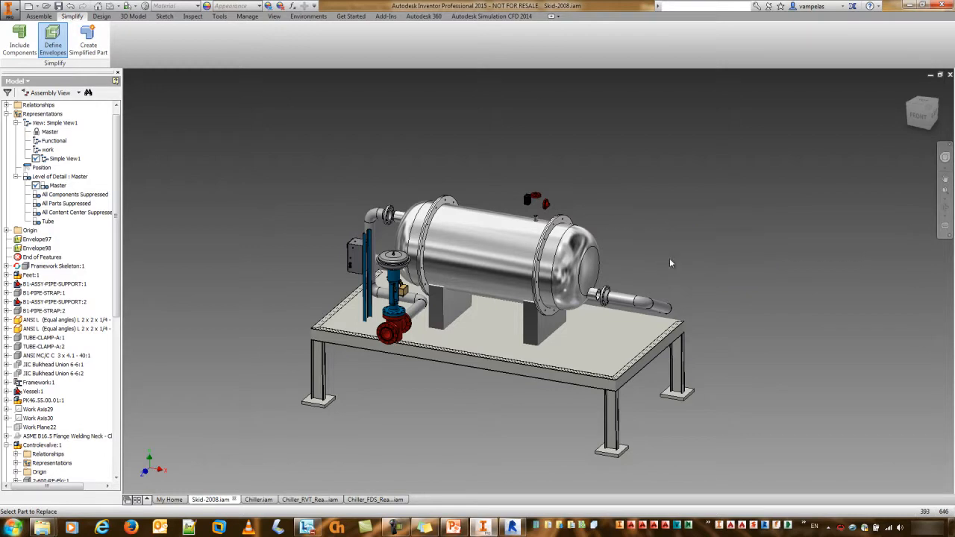
click(336, 257)
scroll(332, 250, up, 3)
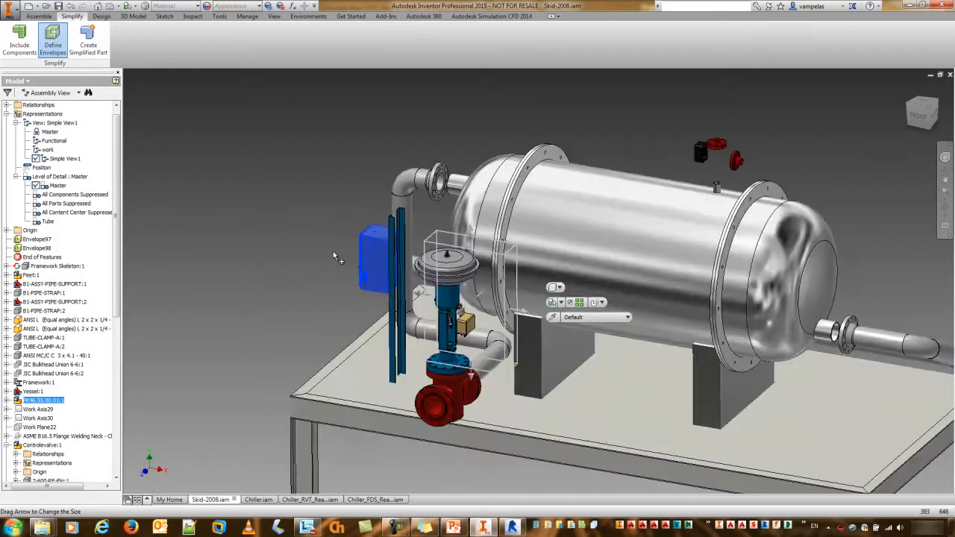
click(420, 296)
click(453, 282)
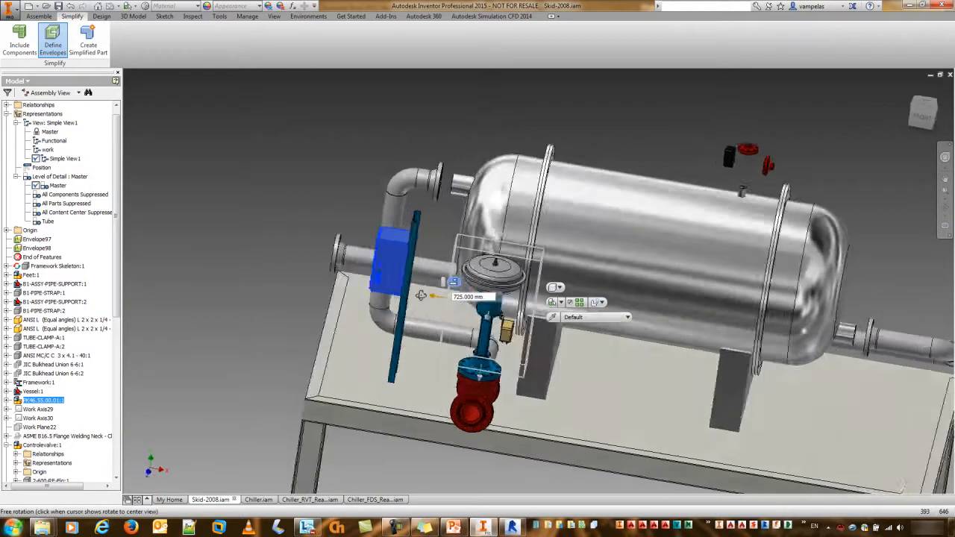
shift+middle_drag(439, 306, 370, 327)
click(439, 219)
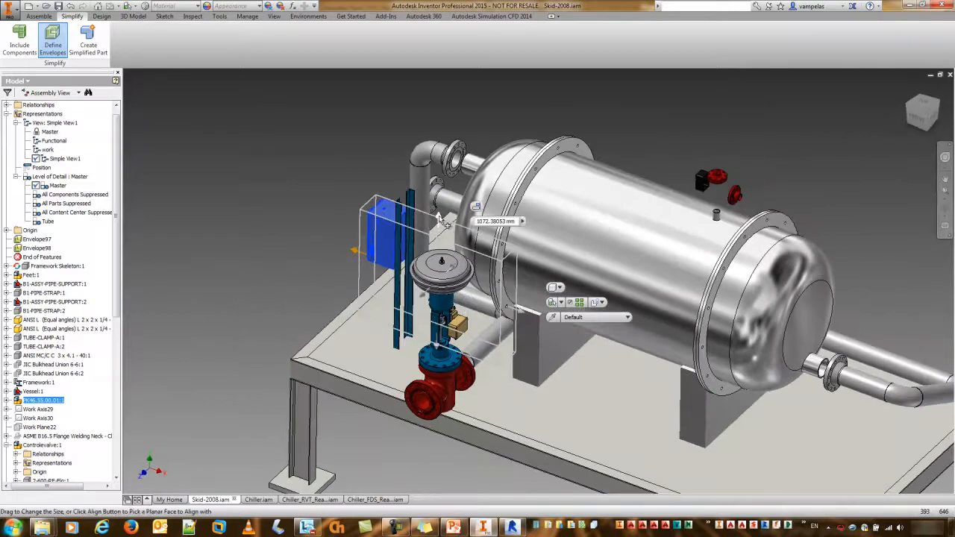
click(474, 208)
scroll(391, 214, up, 3)
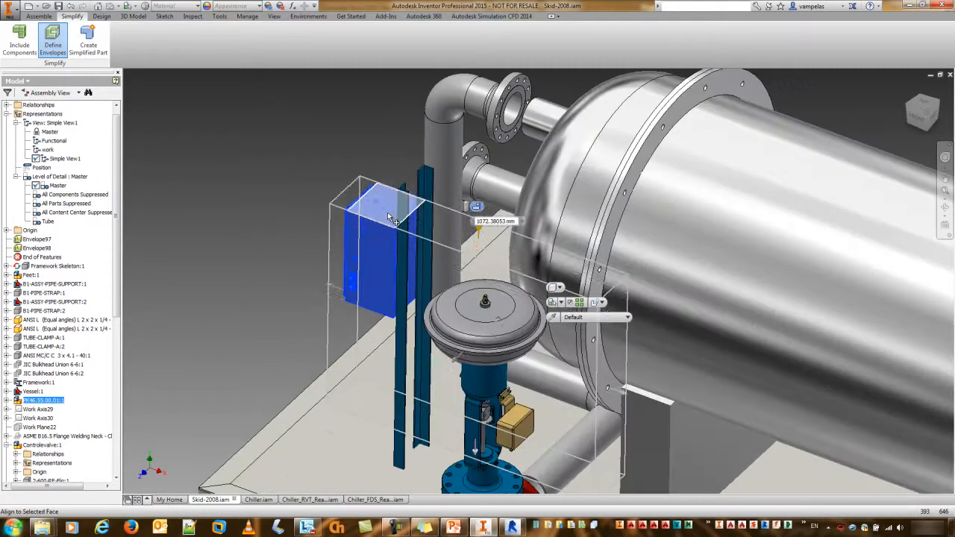
click(391, 217)
middle_drag(448, 372, 412, 341)
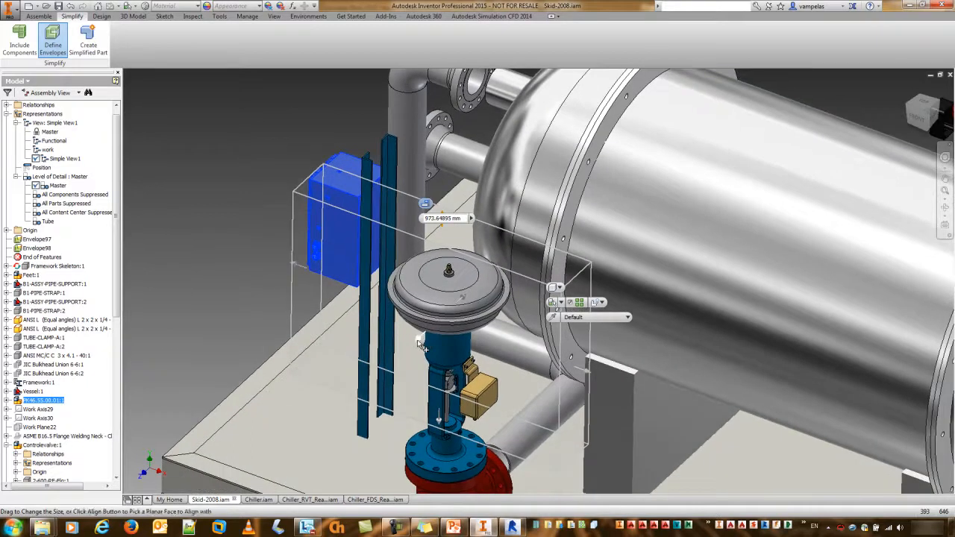
Align the rear side of the control box envelope with the box's rear face.
shift+middle_drag(467, 304, 801, 352)
click(802, 350)
click(836, 343)
click(831, 379)
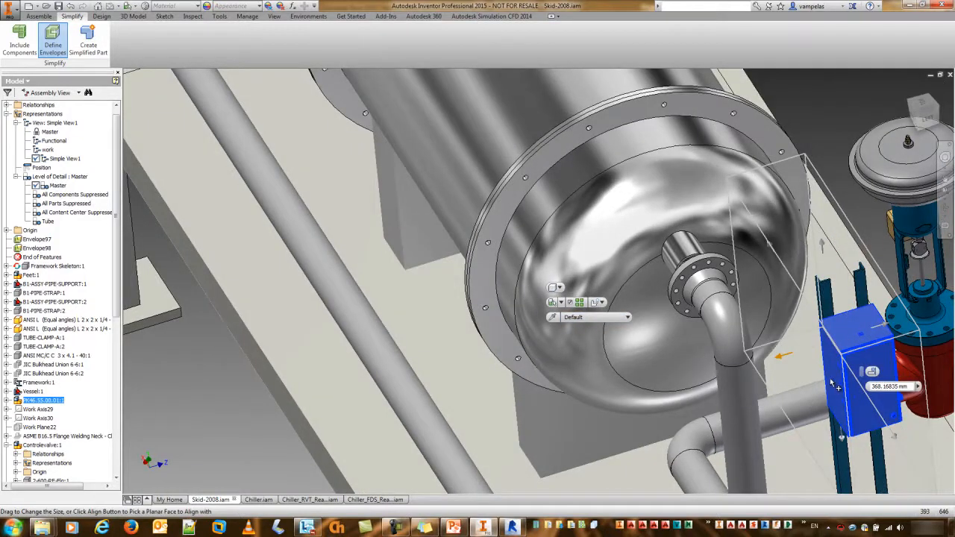
Trim the control box envelope's height by aligning it with the box's top and bottom faces.
click(893, 435)
click(824, 250)
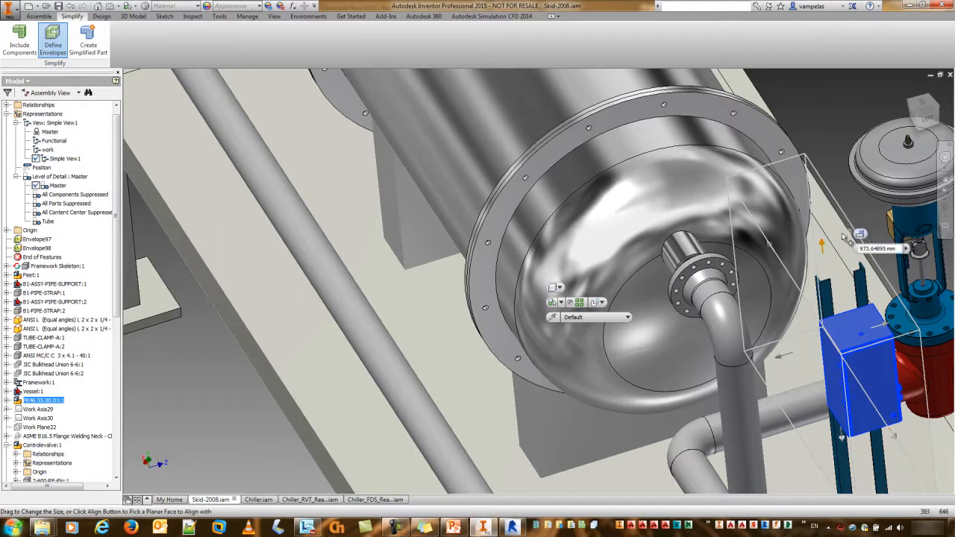
click(860, 234)
click(860, 329)
shift+middle_drag(866, 377, 835, 306)
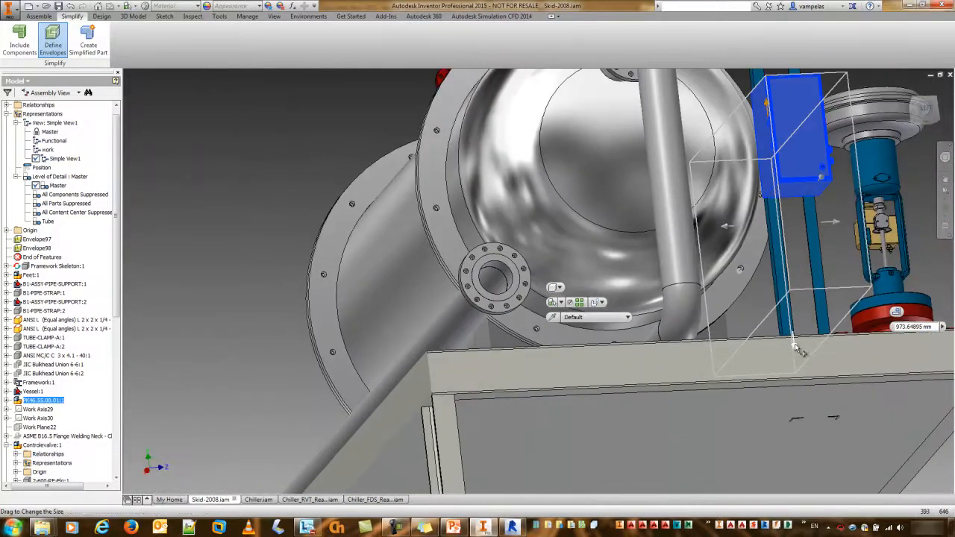
click(833, 334)
click(810, 199)
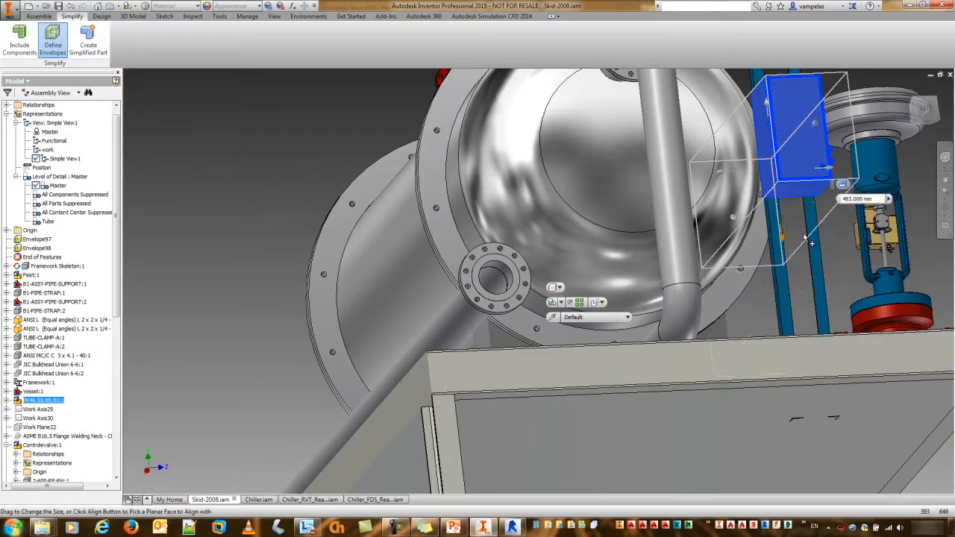
Align the envelope's front and vessel-facing sides with the matching control box faces and apply the envelope.
scroll(805, 227, up, 5)
shift+middle_drag(791, 231, 266, 275)
scroll(391, 296, down, 5)
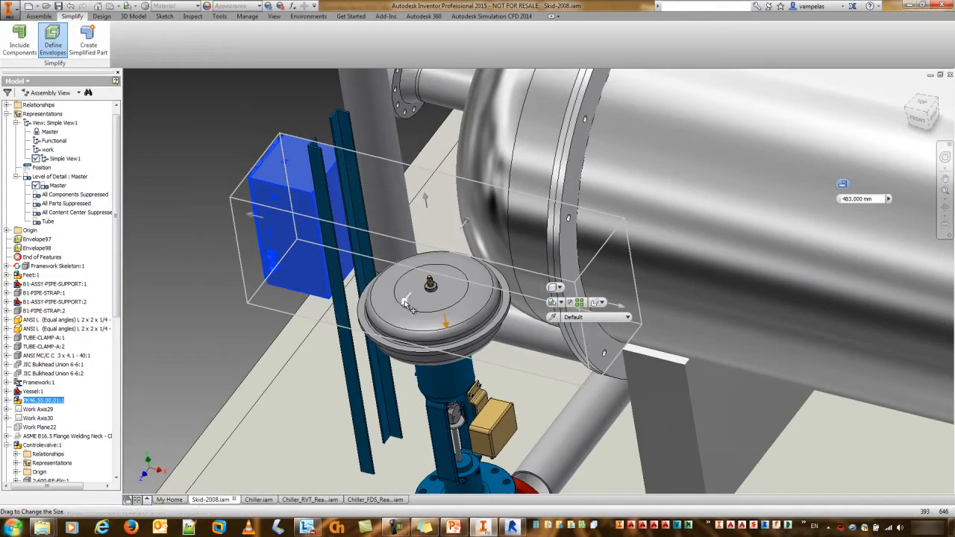
click(404, 302)
click(444, 292)
click(299, 250)
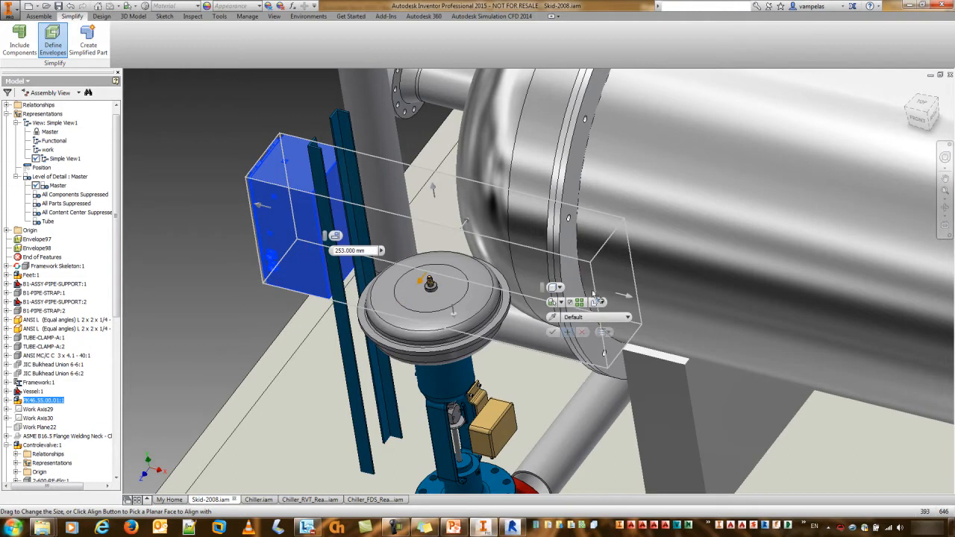
click(664, 288)
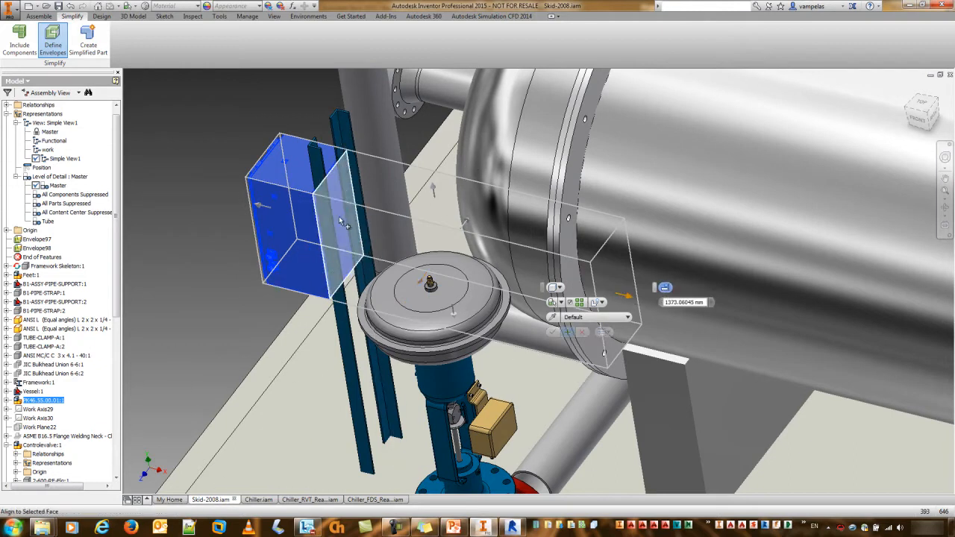
click(335, 238)
scroll(314, 266, down, 5)
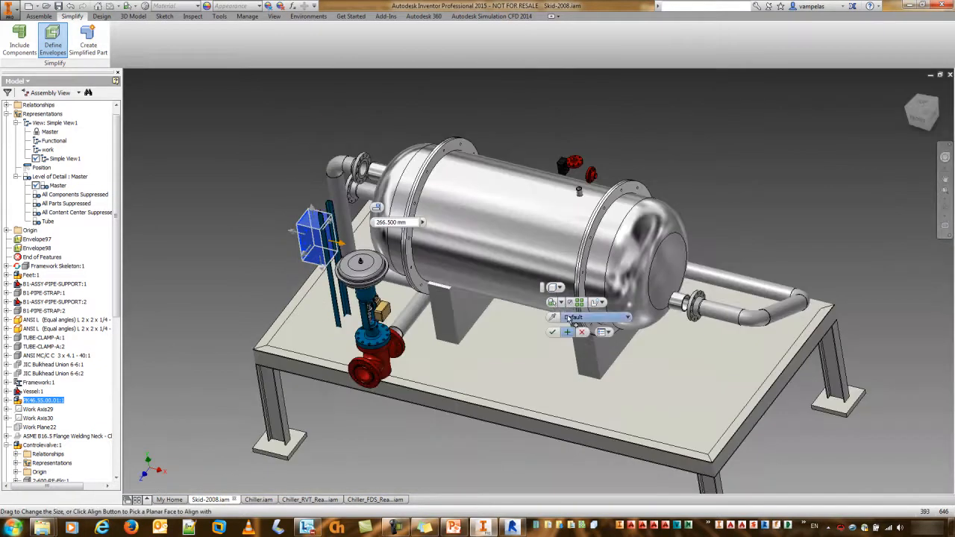
click(567, 332)
Replace both blue angle posts beside the control box with bounding box envelopes.
mouse_move(376, 301)
middle_down()
mouse_move(341, 329)
mouse_move(360, 307)
middle_up()
click(289, 249)
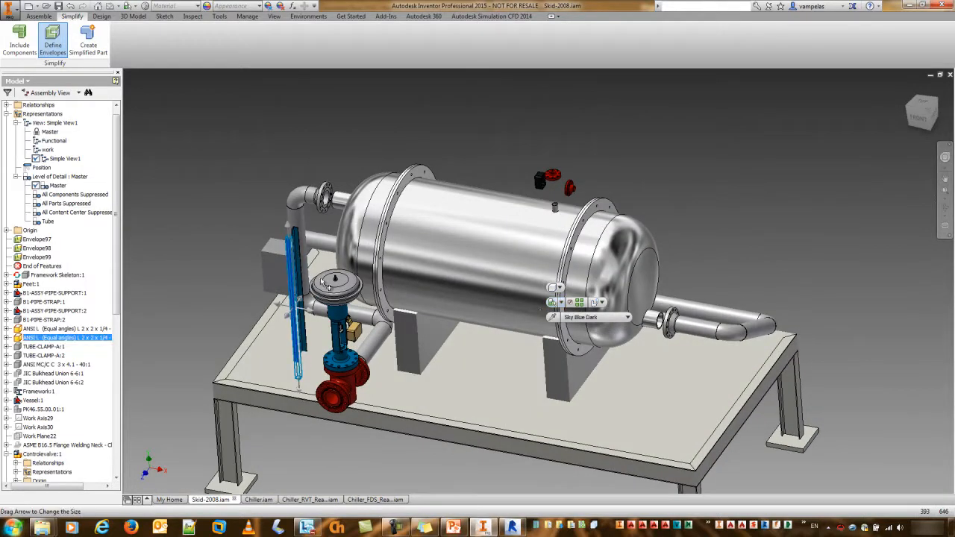
click(567, 332)
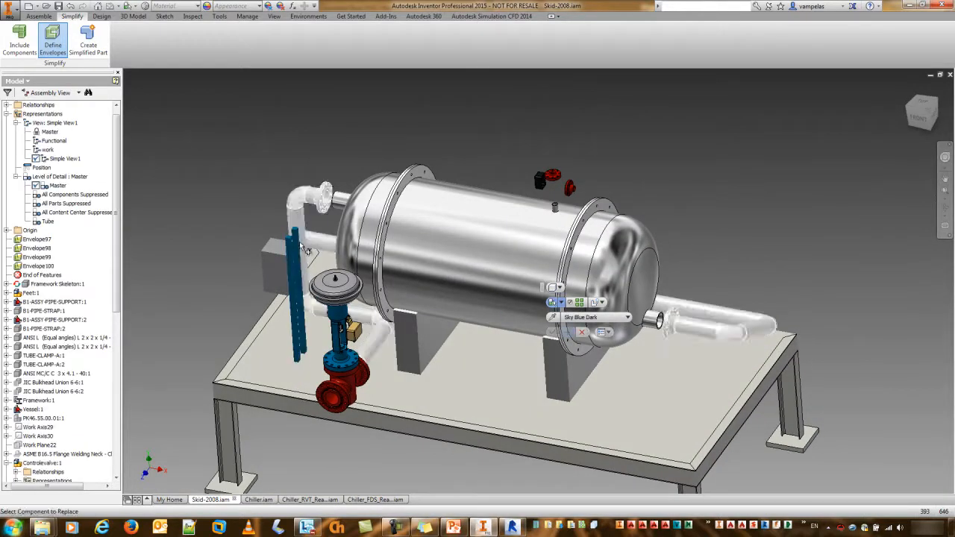
Start a bounding cylinder envelope with parts priority on the horizontal red flange above the vessel's top nozzle.
scroll(339, 283, down, 5)
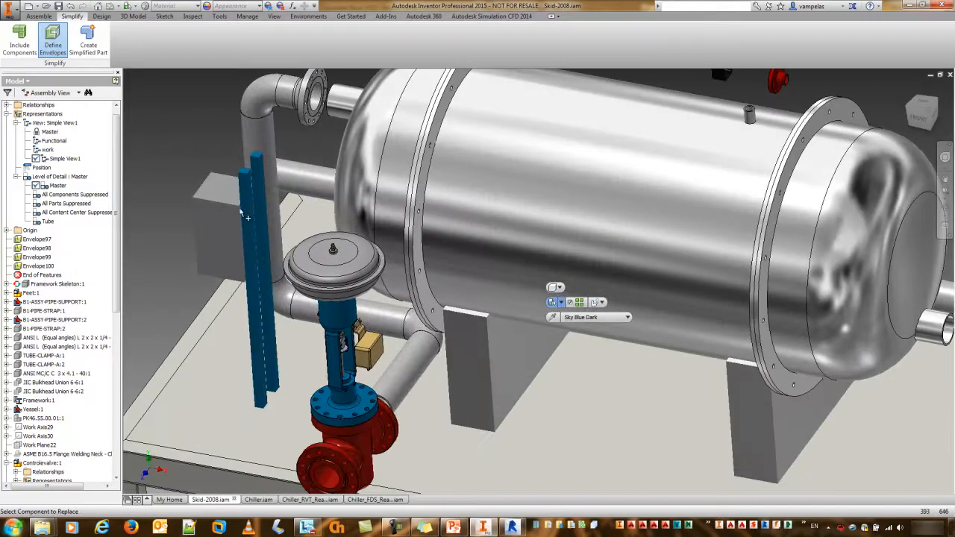
scroll(343, 247, up, 5)
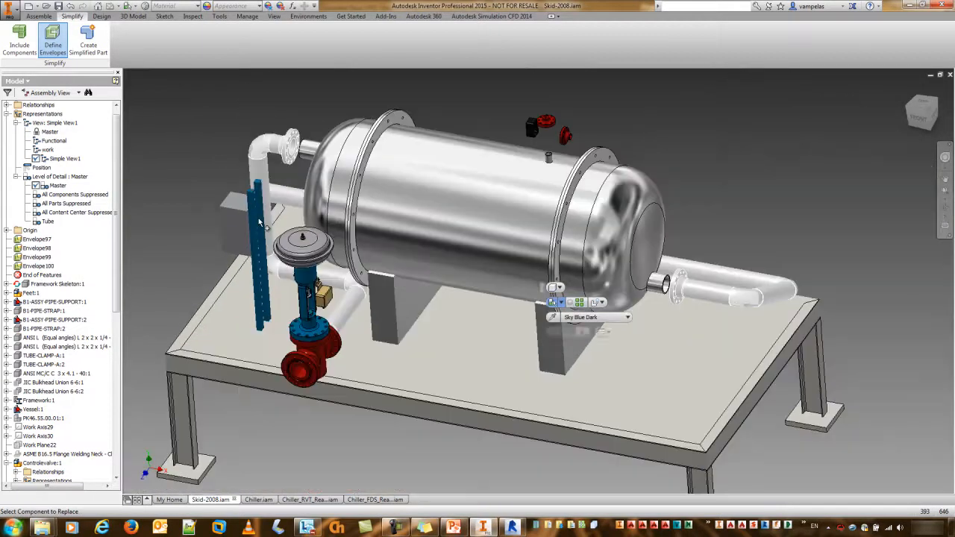
click(555, 288)
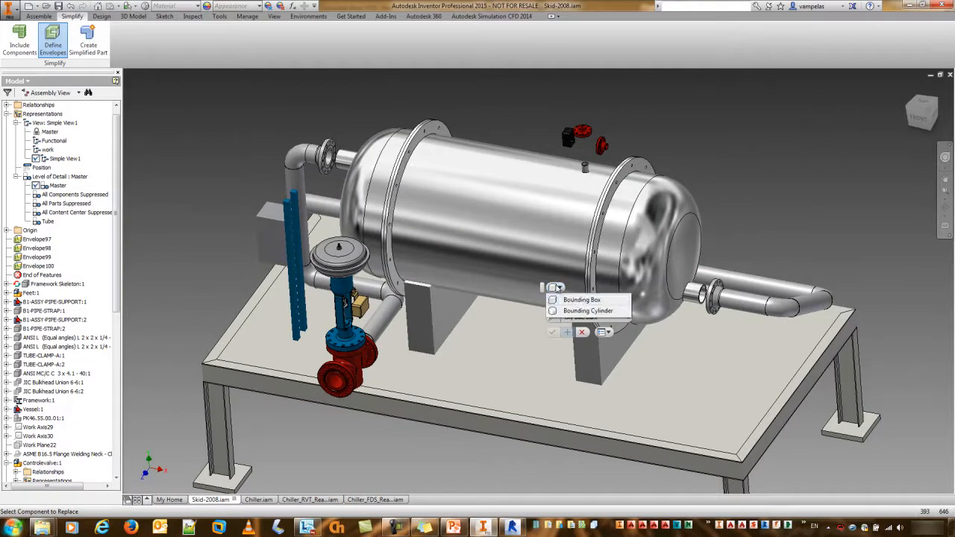
click(576, 311)
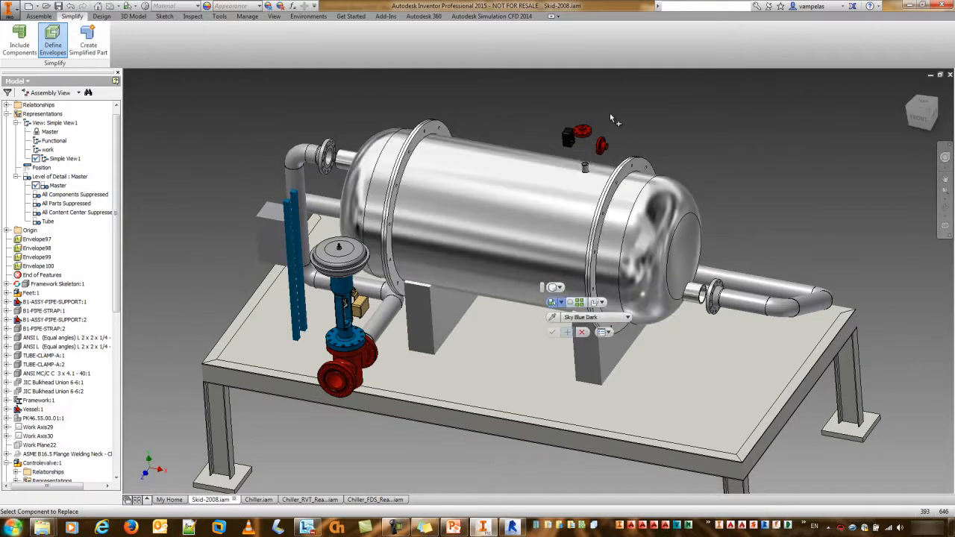
scroll(611, 114, down, 3)
click(561, 149)
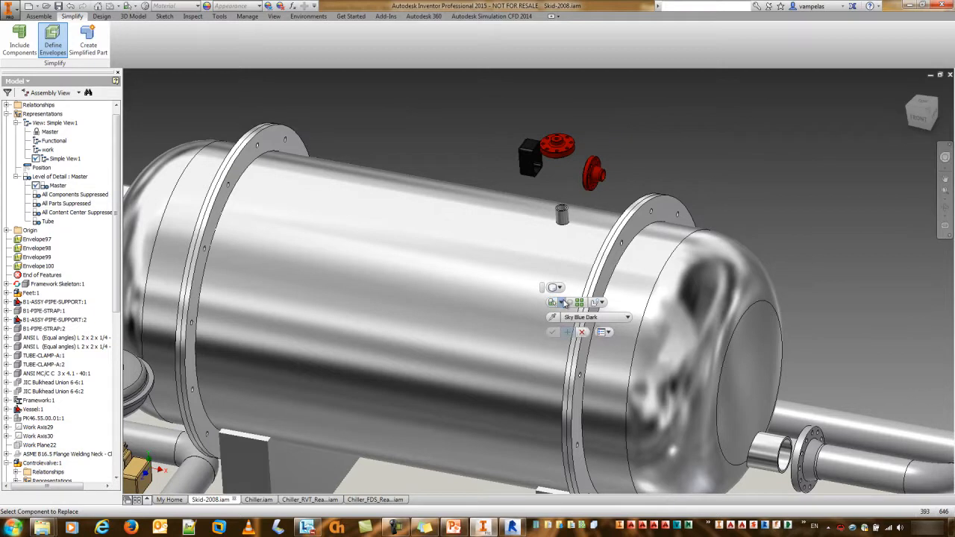
click(561, 302)
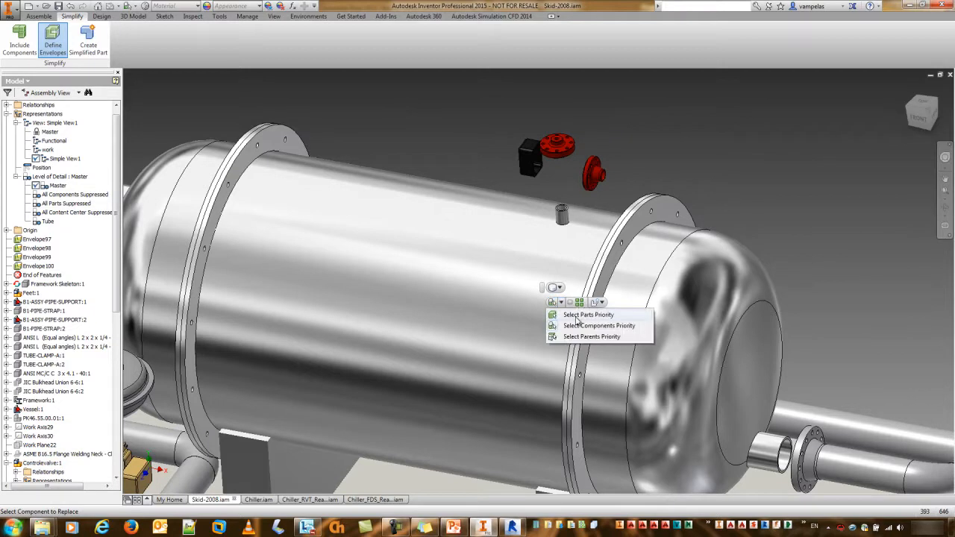
click(576, 316)
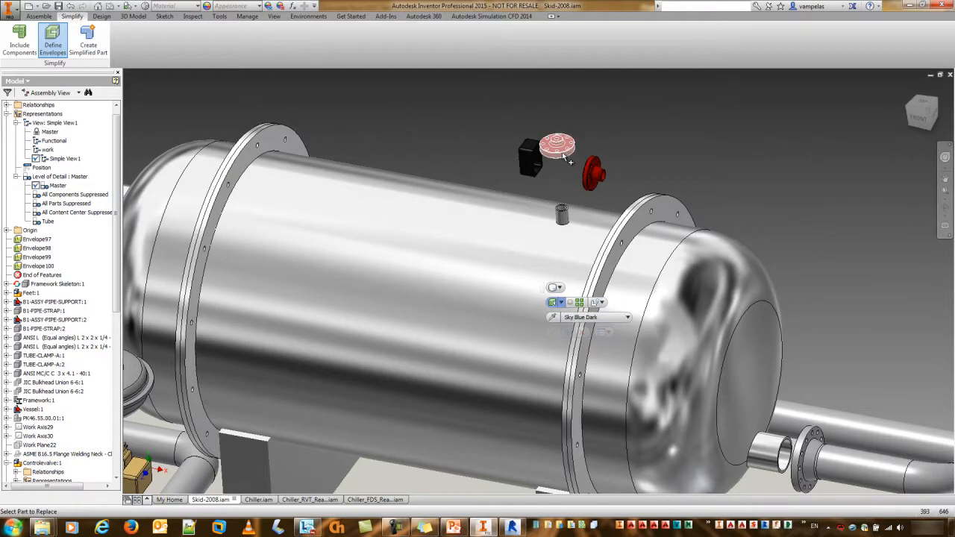
click(564, 155)
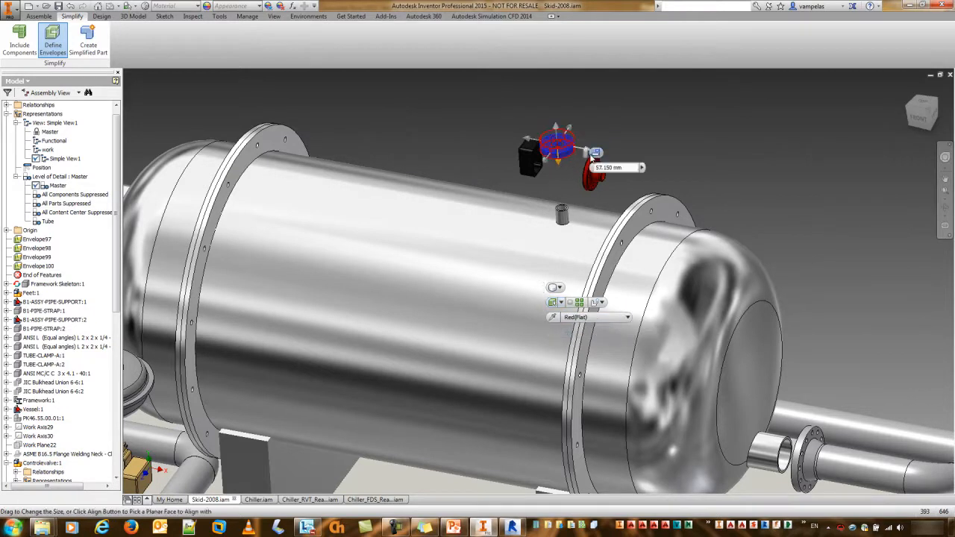
Extend the flange's bounding cylinder down to the end face of the vessel's top nozzle and apply the envelope.
scroll(566, 201, up, 5)
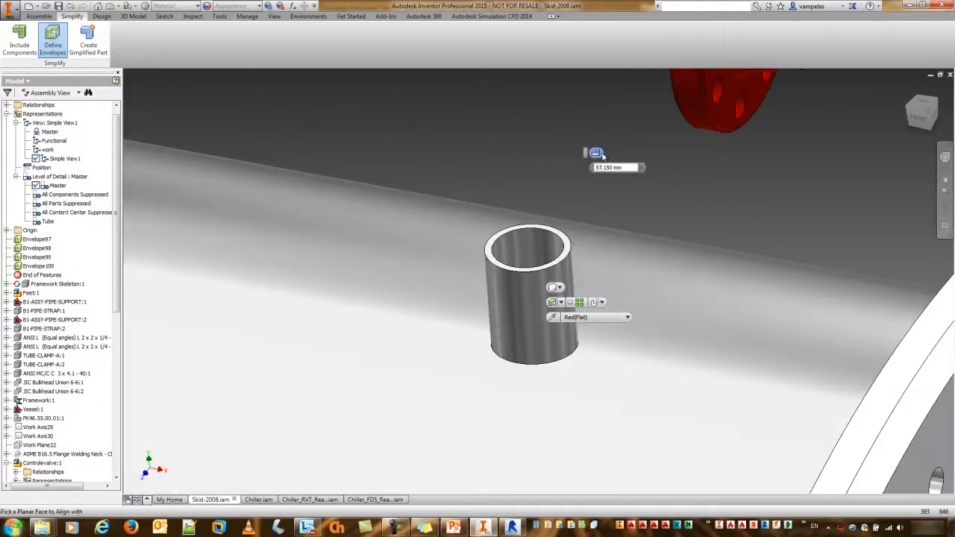
scroll(559, 247, down, 4)
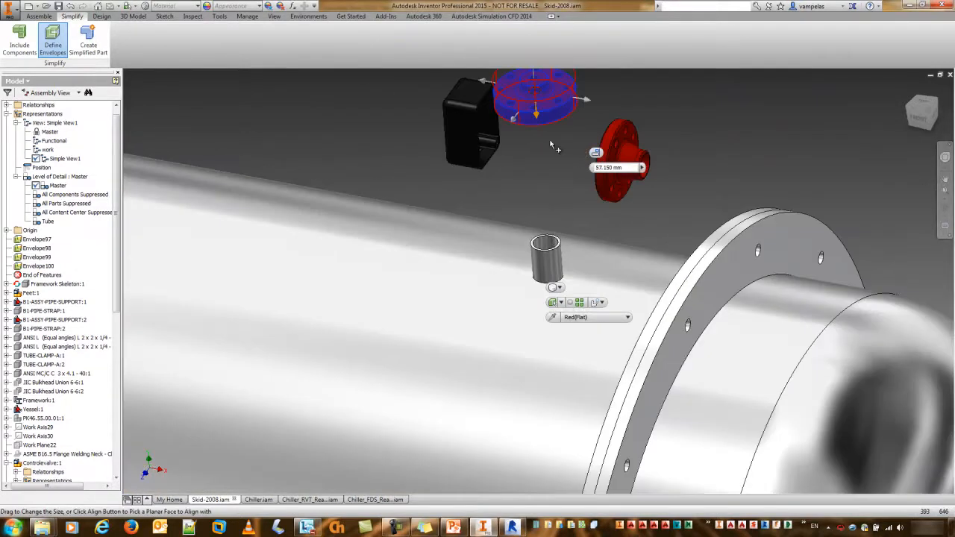
click(595, 153)
click(545, 245)
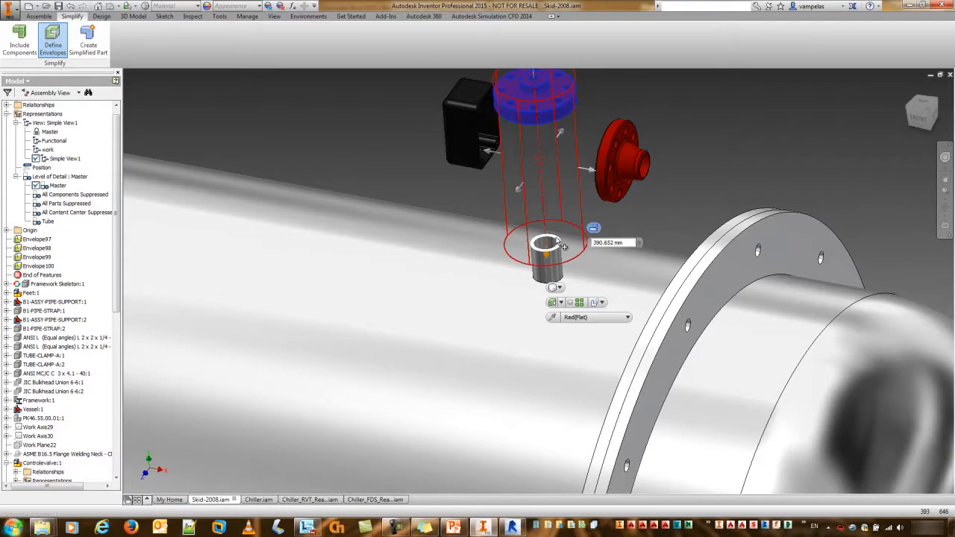
scroll(550, 207, down, 2)
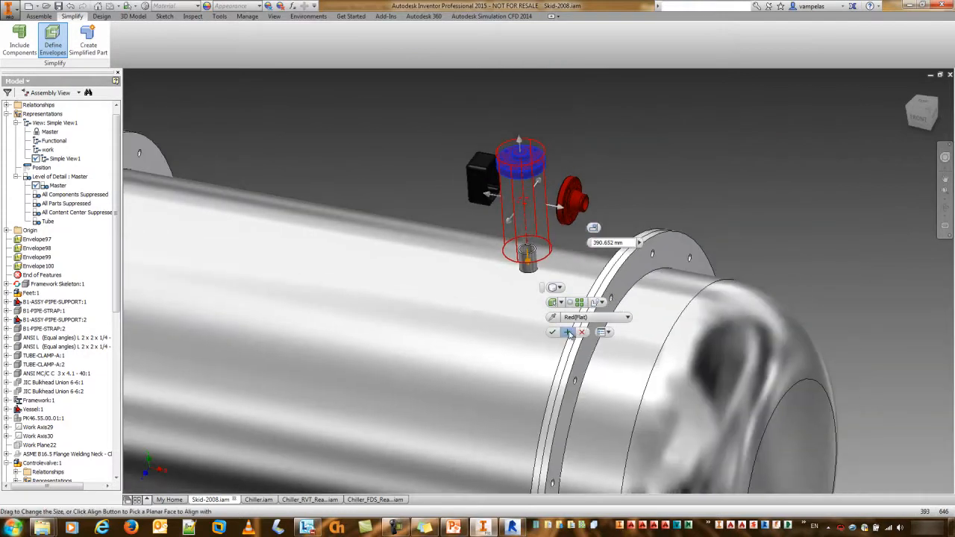
click(568, 331)
click(566, 199)
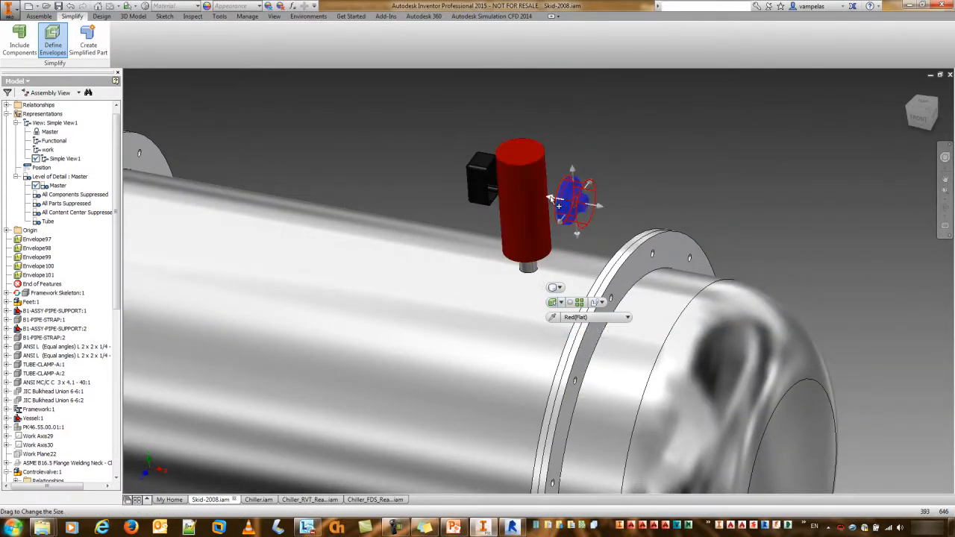
click(568, 331)
scroll(493, 176, up, 3)
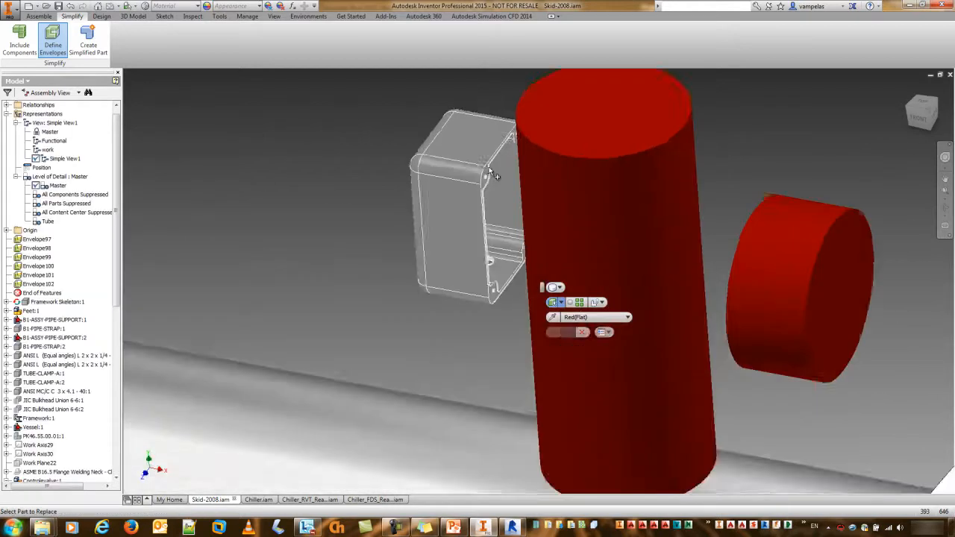
click(580, 302)
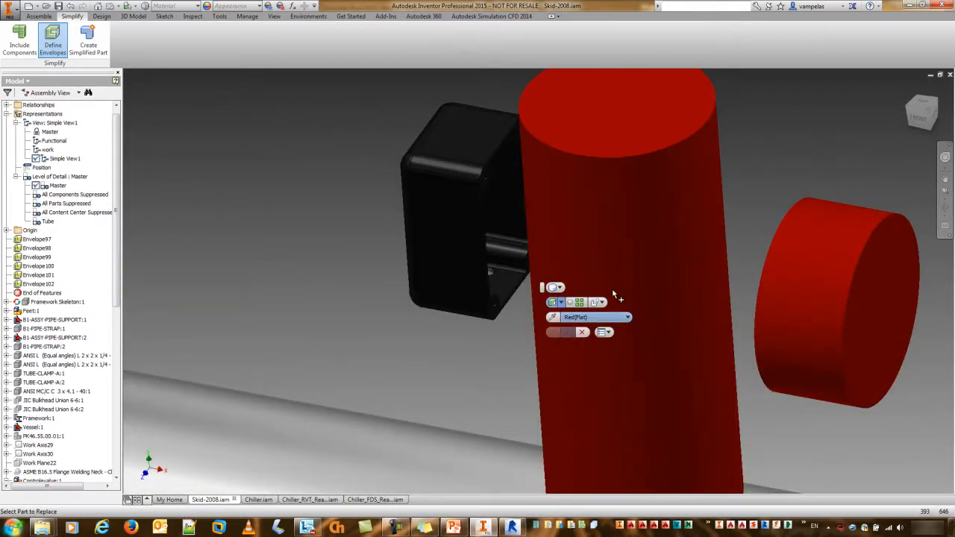
scroll(615, 249, down, 3)
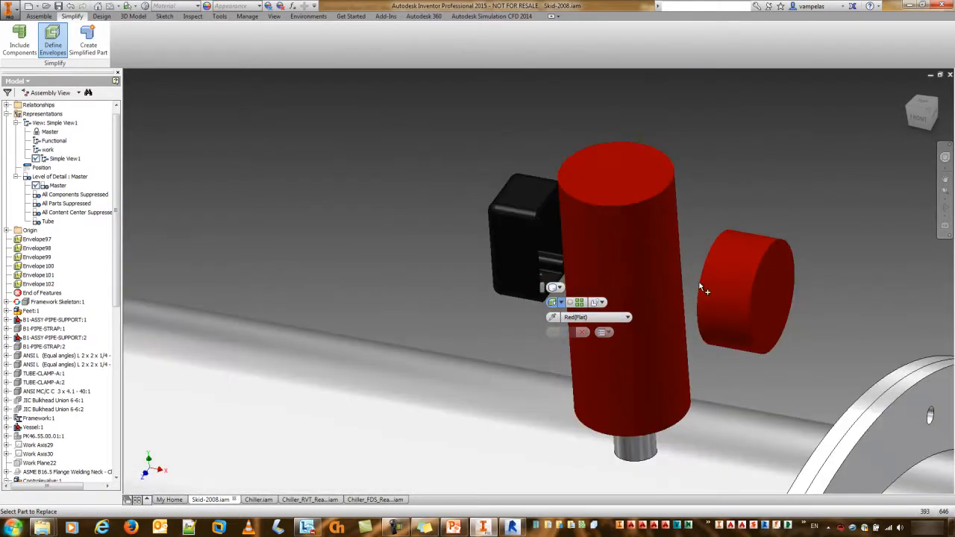
click(584, 332)
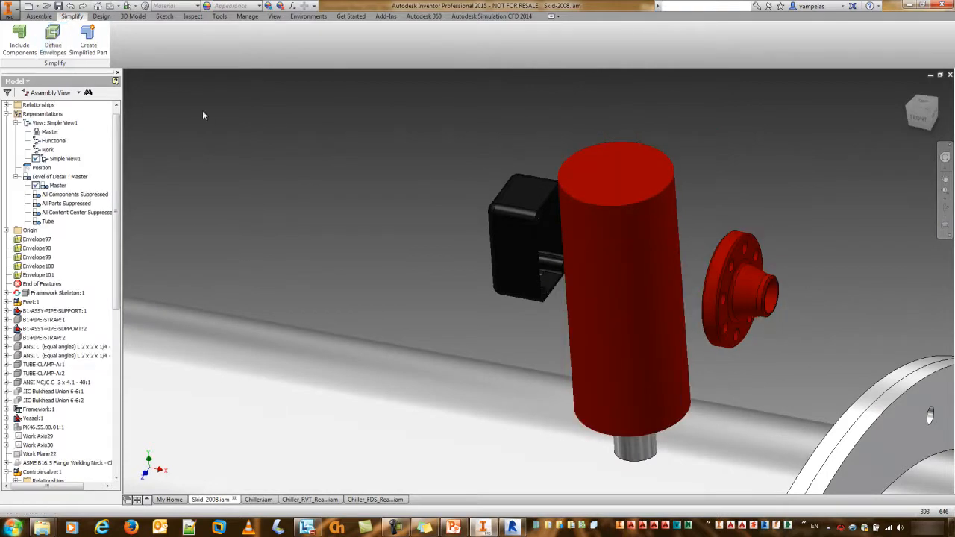
Replace the vertical red flange with a bounding cylinder extended to the open face of the black box, and apply it.
click(707, 302)
click(712, 287)
click(550, 224)
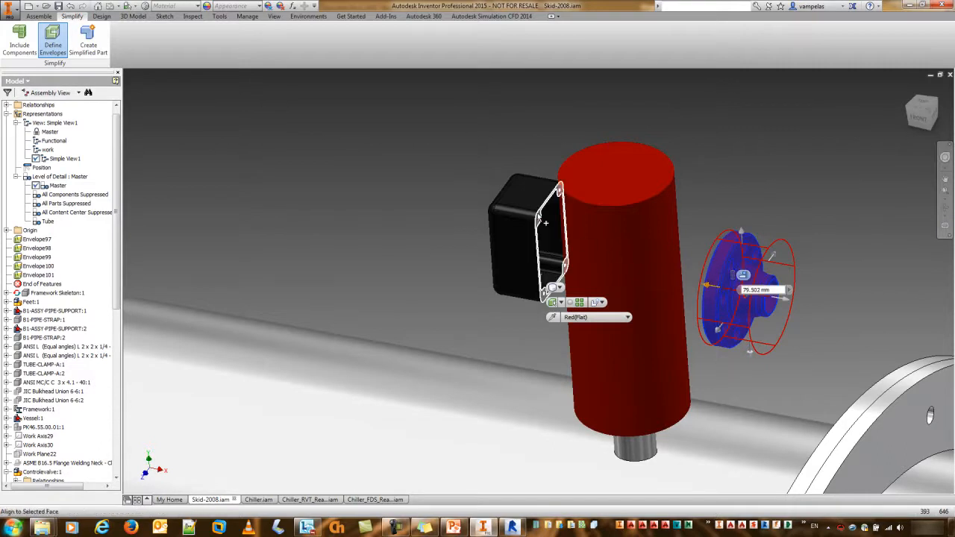
click(568, 332)
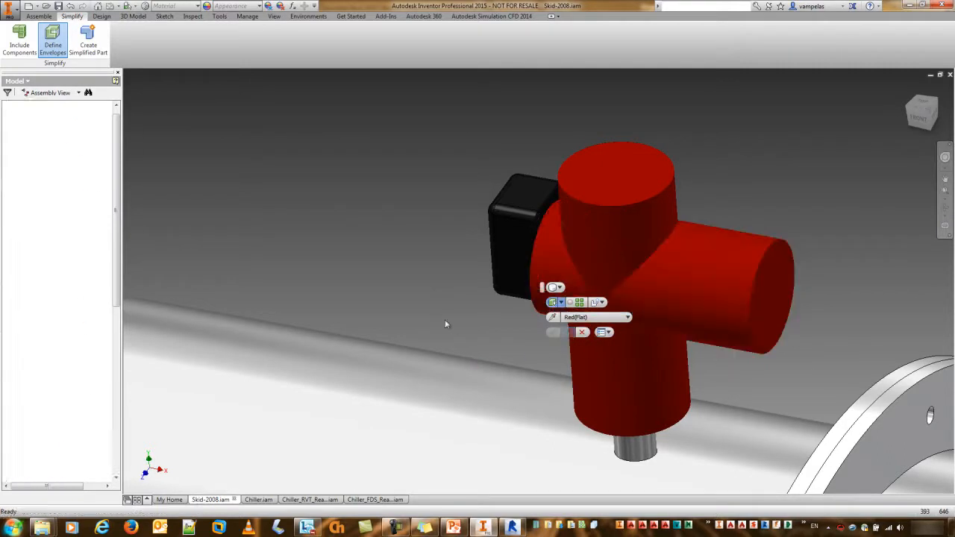
Replace the black box beside the red cylinders with a bounding box envelope.
click(556, 288)
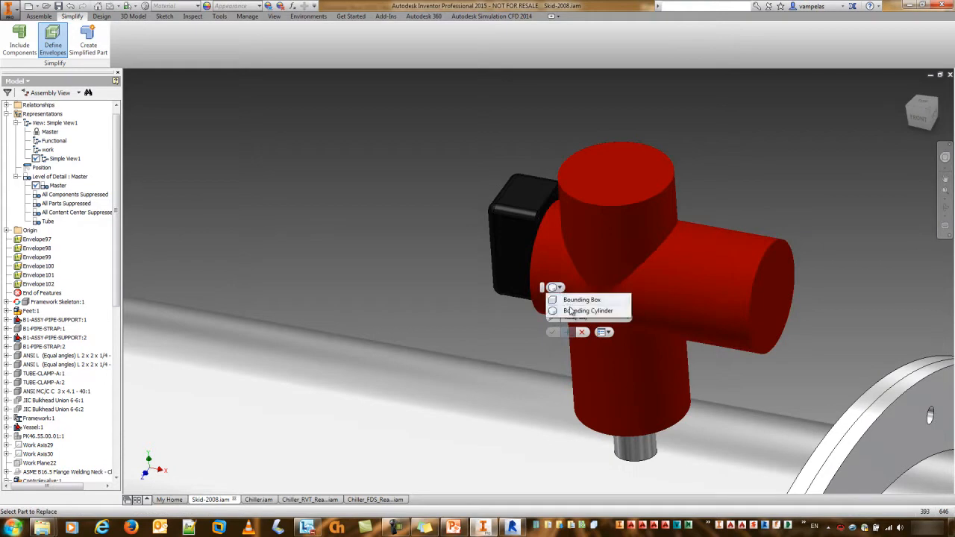
click(571, 311)
click(522, 240)
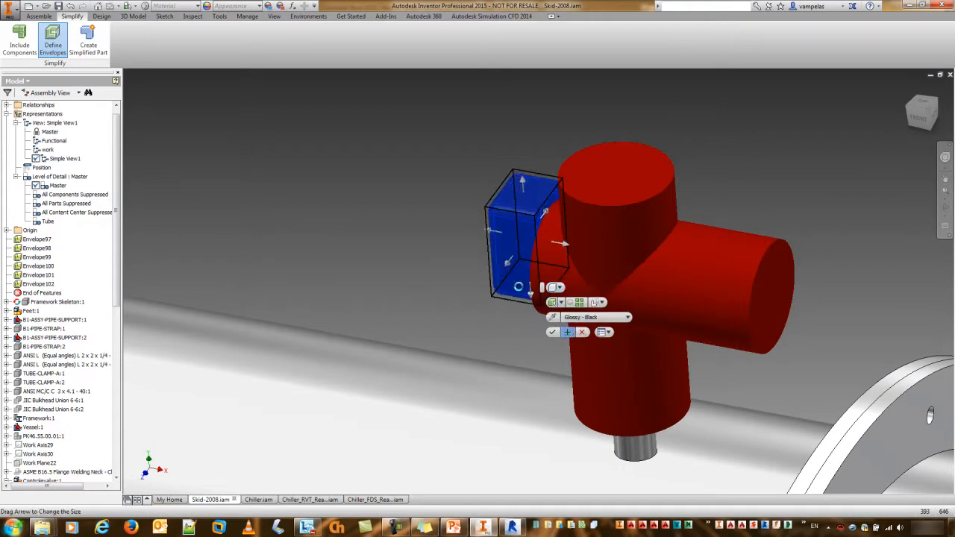
click(567, 332)
Replace the steel pipe flange at the vessel's lower end nozzle with a bounding cylinder extended to the nozzle's end face.
click(560, 289)
click(565, 313)
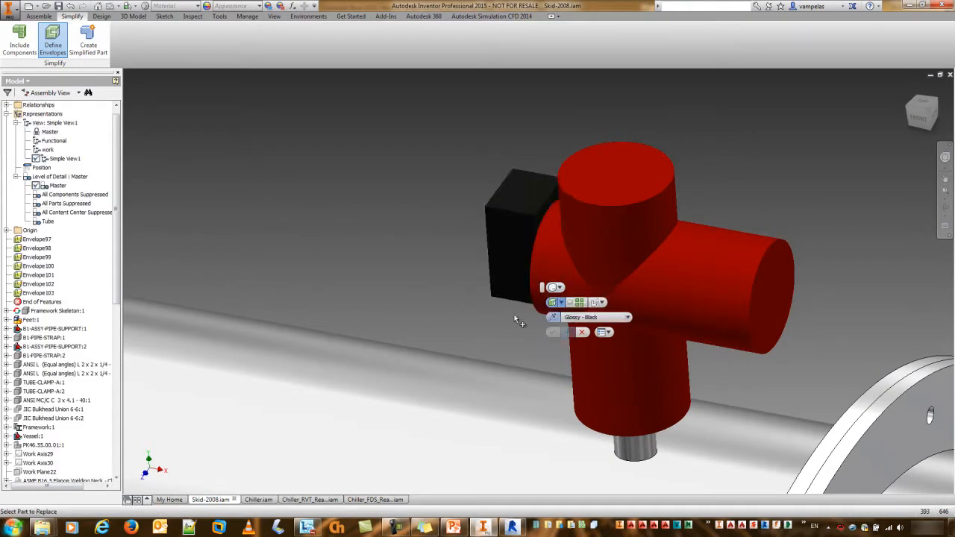
scroll(425, 317, down, 5)
middle_drag(383, 305, 537, 155)
scroll(536, 155, down, 5)
scroll(512, 206, up, 3)
middle_drag(786, 245, 549, 221)
scroll(550, 221, up, 3)
click(671, 371)
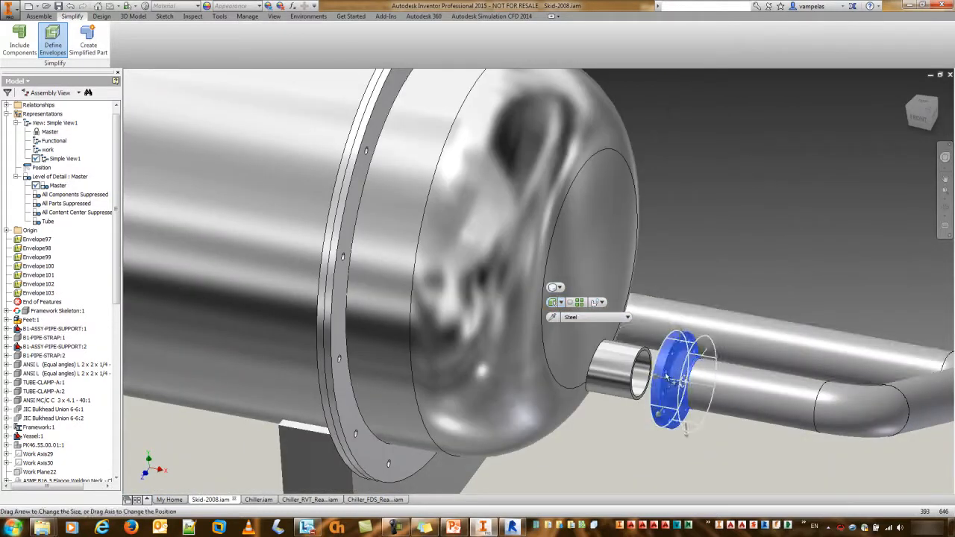
scroll(672, 371, up, 4)
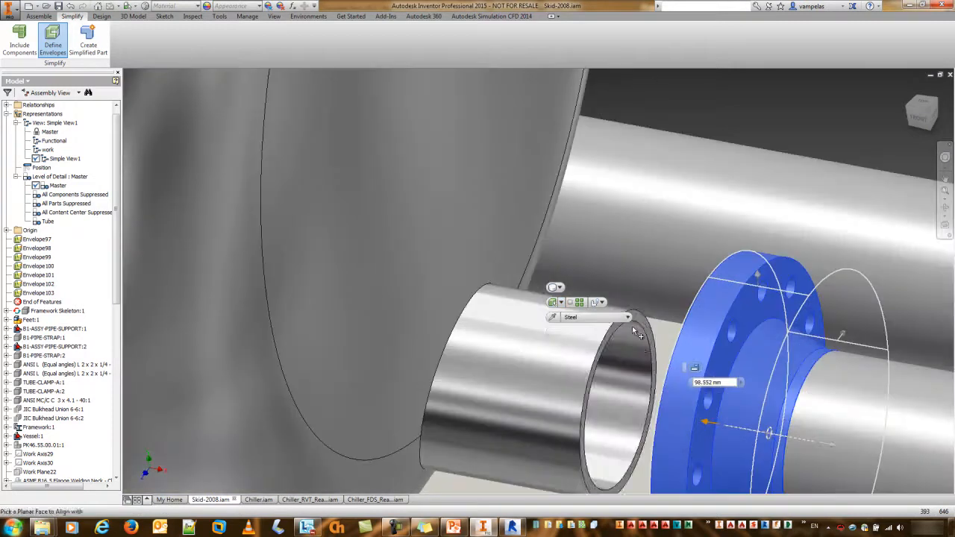
scroll(681, 365, down, 2)
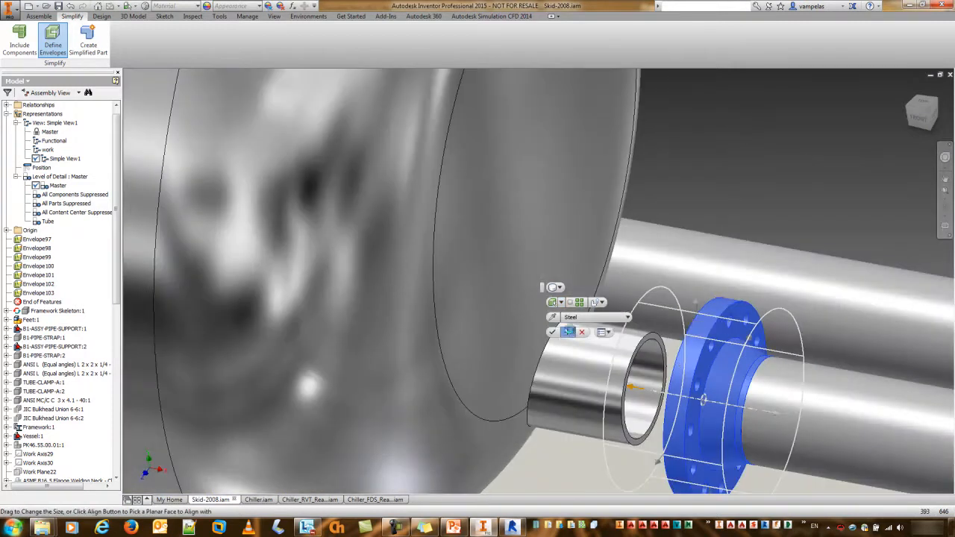
click(566, 332)
Replace the flange on the elbow pipe at the opposite vessel end with a bounding cylinder extended to the upper nozzle's end face.
scroll(551, 359, down, 3)
scroll(552, 362, down, 3)
scroll(339, 274, up, 5)
click(342, 258)
click(342, 252)
shift+middle_drag(371, 281, 471, 317)
scroll(472, 327, up, 4)
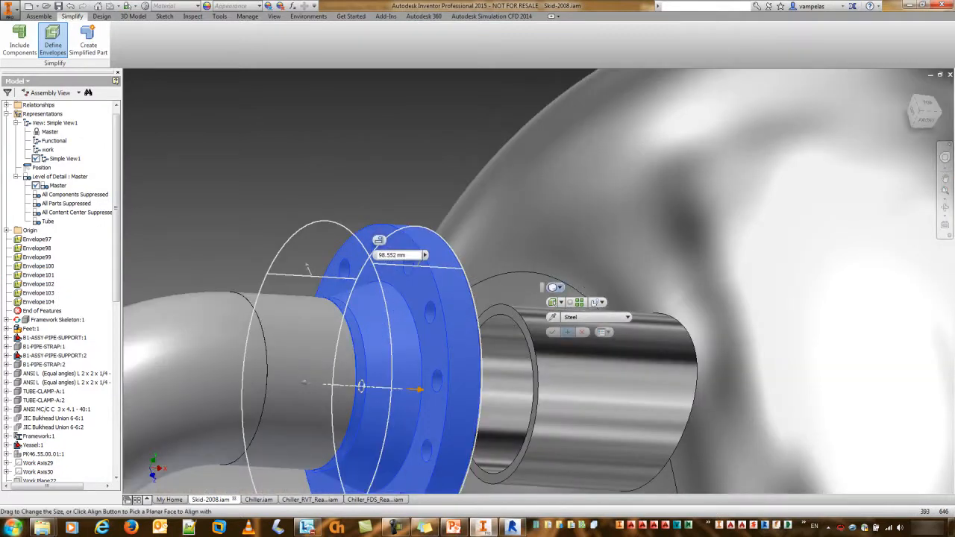
click(378, 240)
click(496, 308)
scroll(496, 312, down, 3)
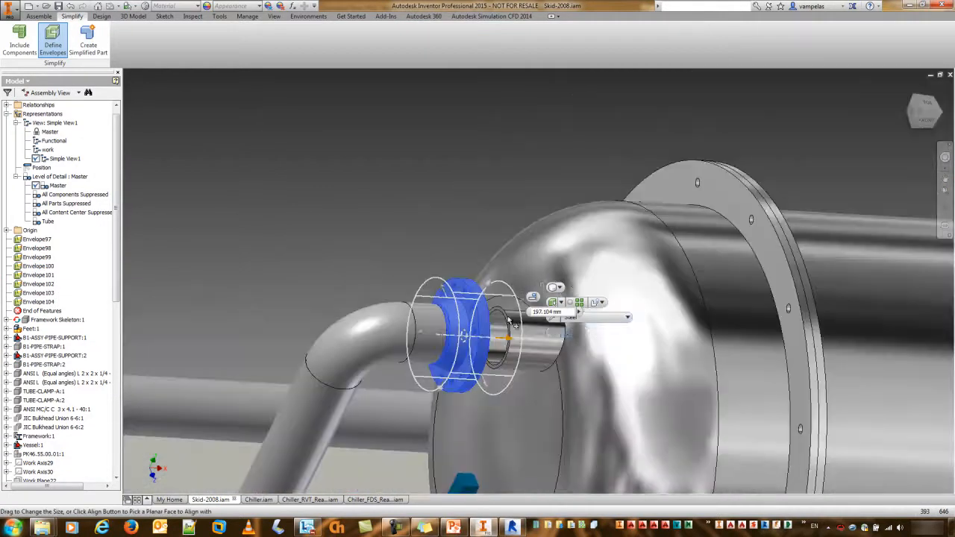
click(568, 332)
Replace the remaining flange on the long straight pipe behind the vessel with a bounding cylinder envelope.
middle_drag(300, 397, 472, 285)
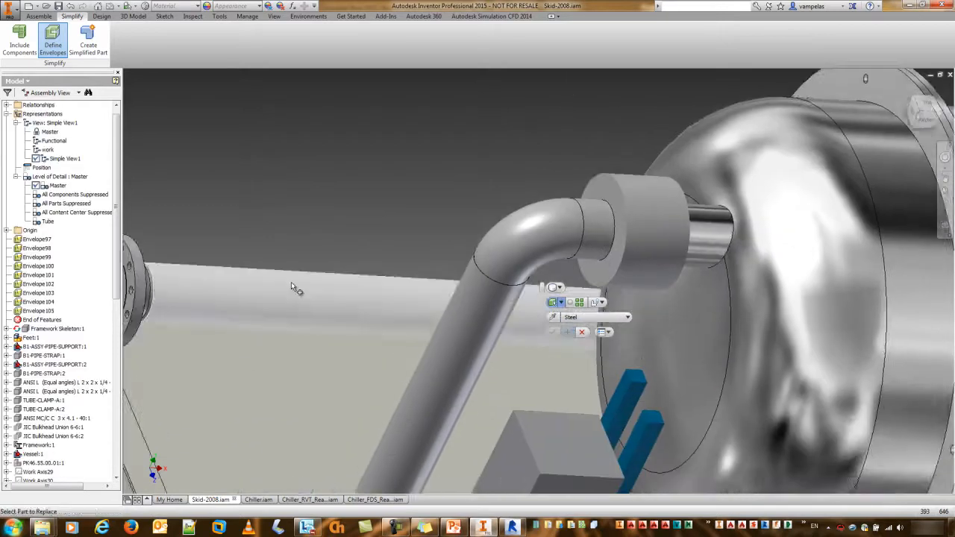
middle_drag(229, 286, 375, 288)
click(268, 283)
click(568, 332)
Start a bounding cylinder envelope around the whole control valve in front of the vessel.
scroll(430, 299, down, 5)
shift+middle_drag(656, 350, 533, 306)
middle_drag(594, 354, 570, 318)
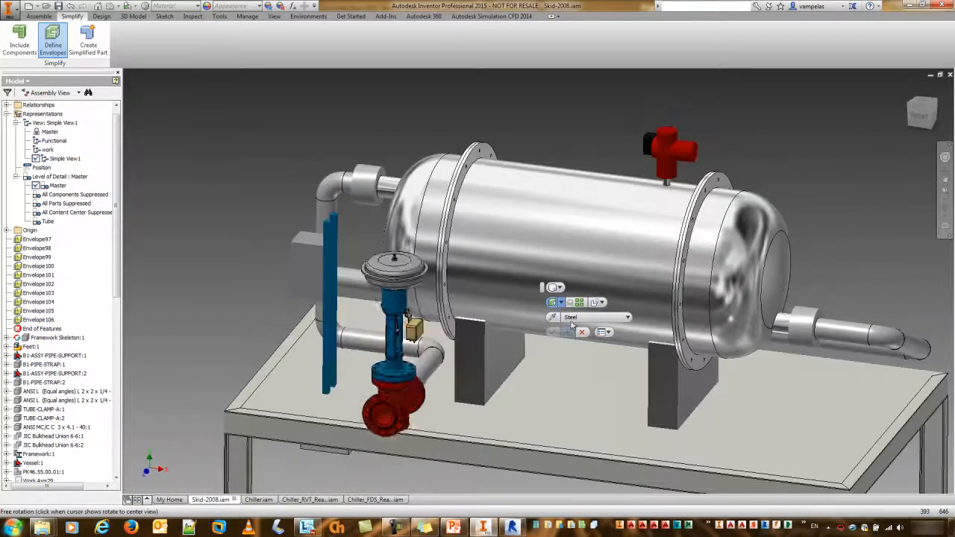
click(396, 303)
middle_drag(270, 279, 205, 197)
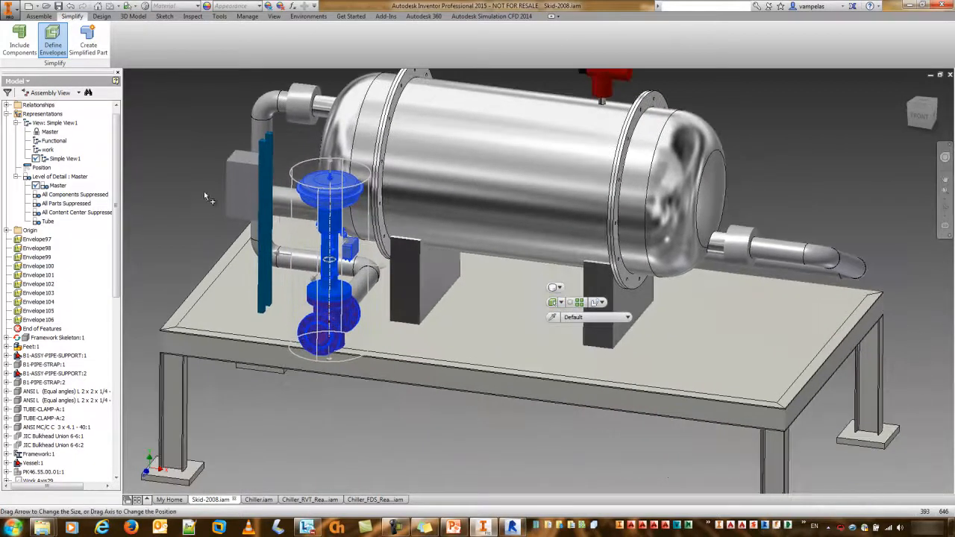
scroll(285, 218, up, 5)
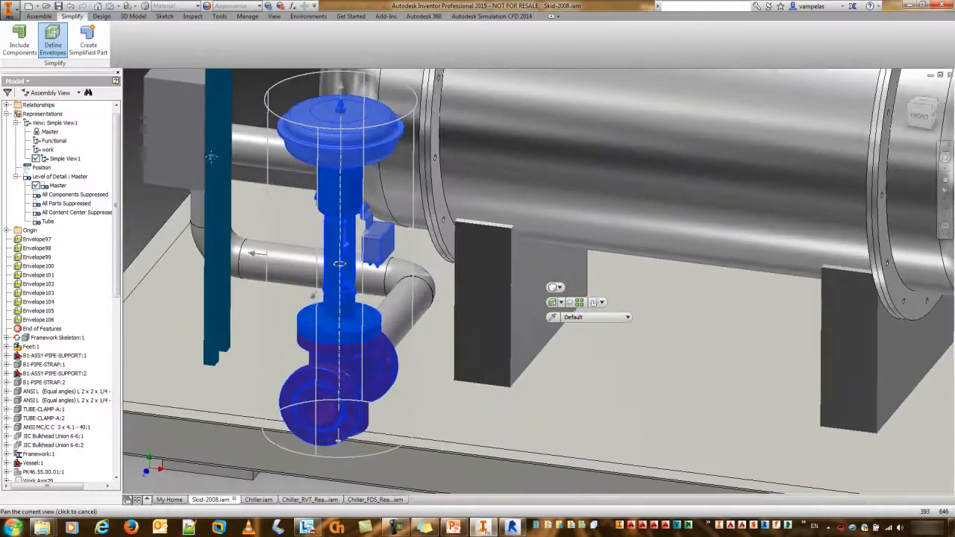
Set the valve envelope to Show Original, align its cylindrical side with the valve's round body flange, and apply it.
click(598, 304)
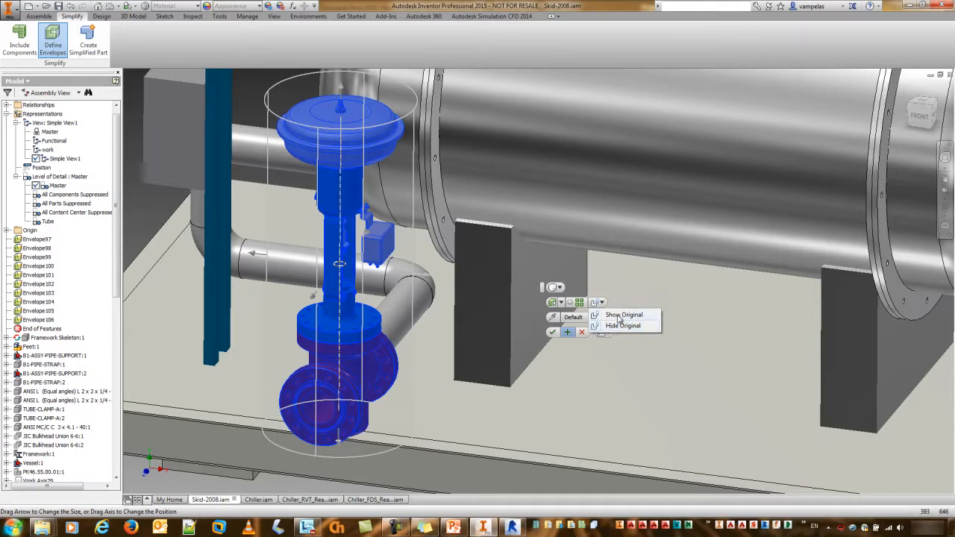
click(617, 316)
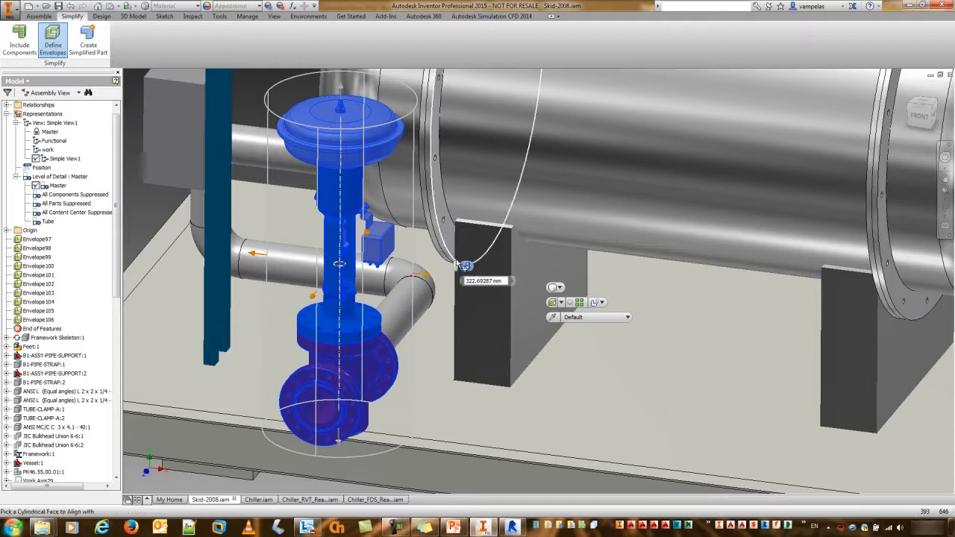
click(379, 339)
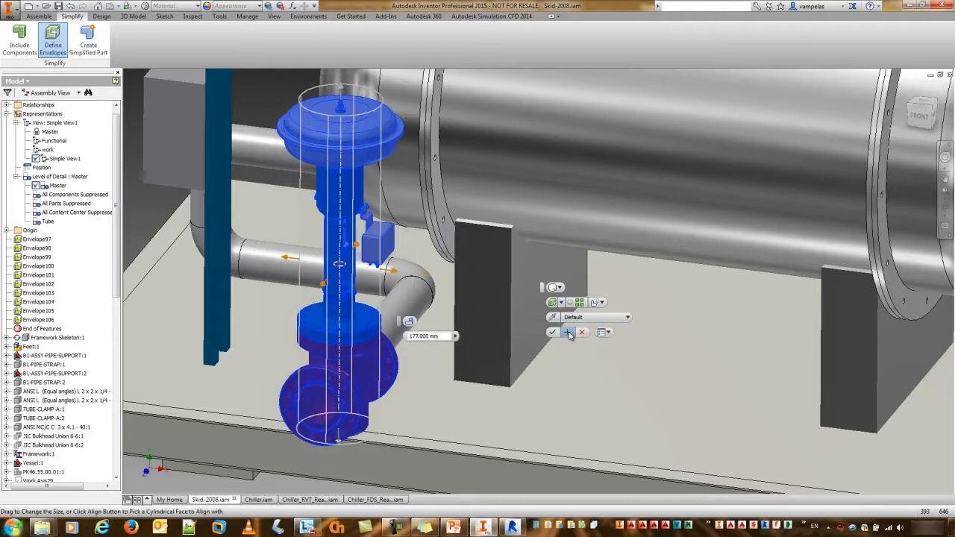
click(569, 333)
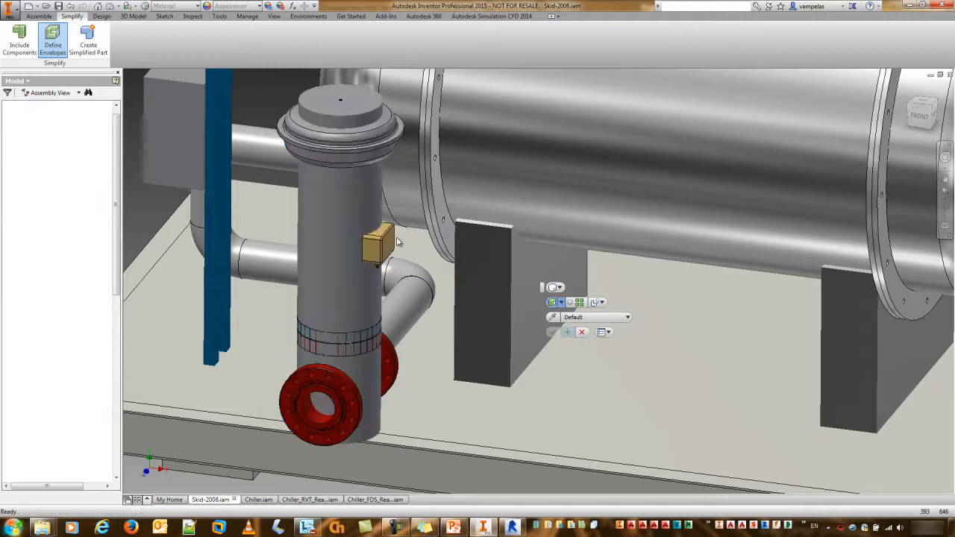
Start a bounding cylinder around the vertical column assembly, aligning its axis with the lower front flange and its front end with that flange's face.
click(334, 153)
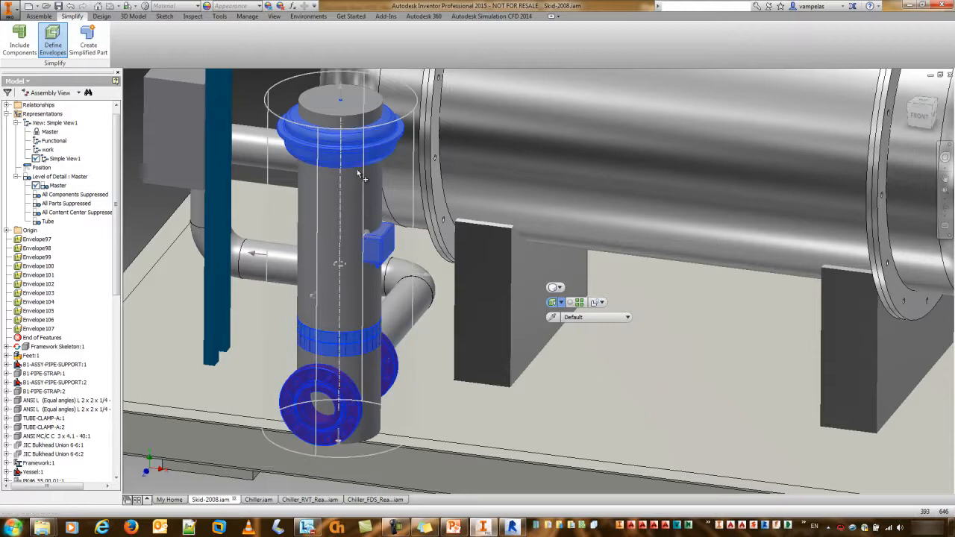
mouse_move(349, 275)
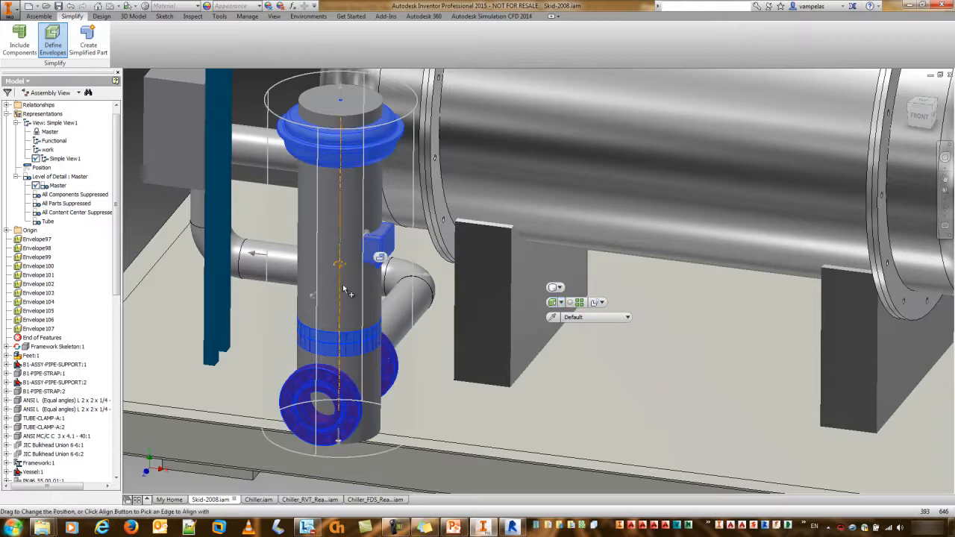
click(379, 257)
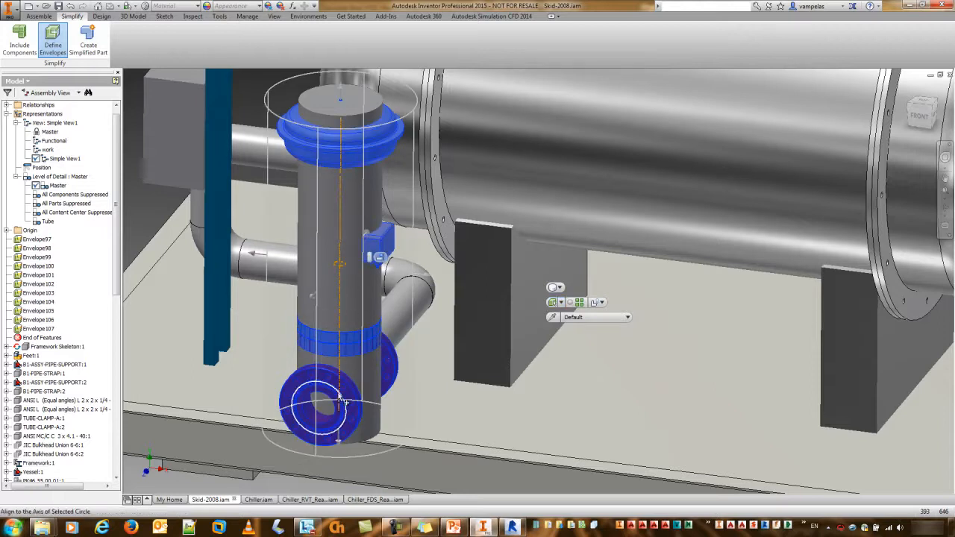
click(330, 395)
mouse_move(281, 456)
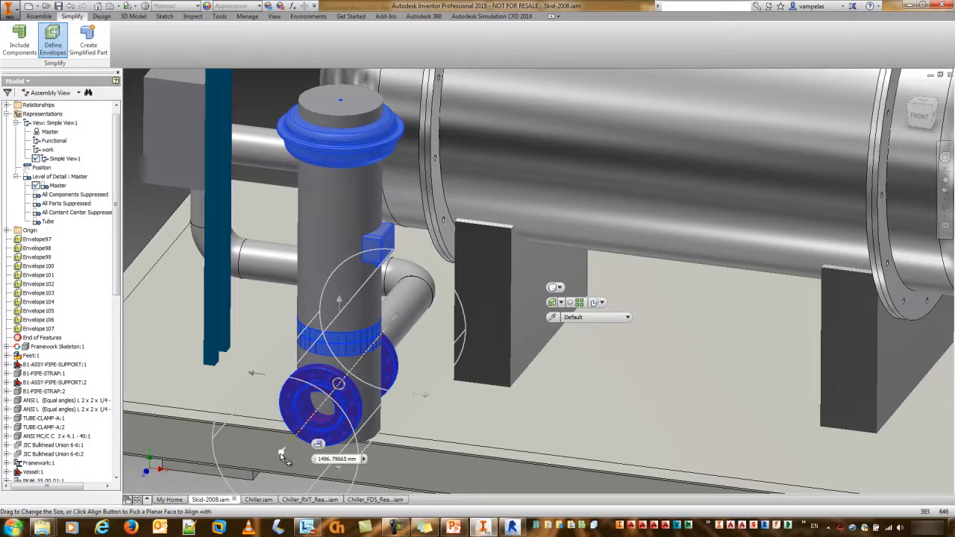
click(319, 445)
click(337, 418)
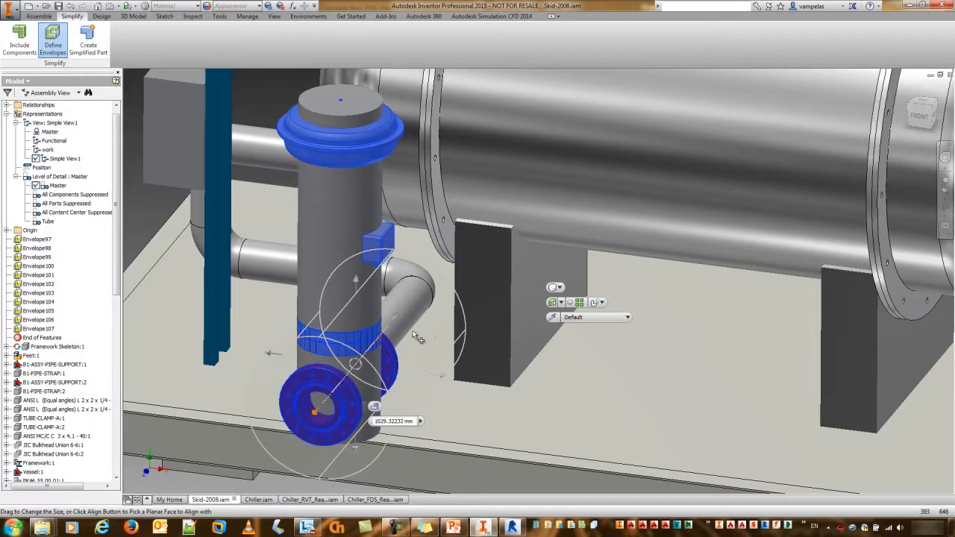
Align the bounding cylinder's round side with the outer rim of the lower front flange.
scroll(429, 326, down, 3)
shift+middle_drag(449, 359, 394, 375)
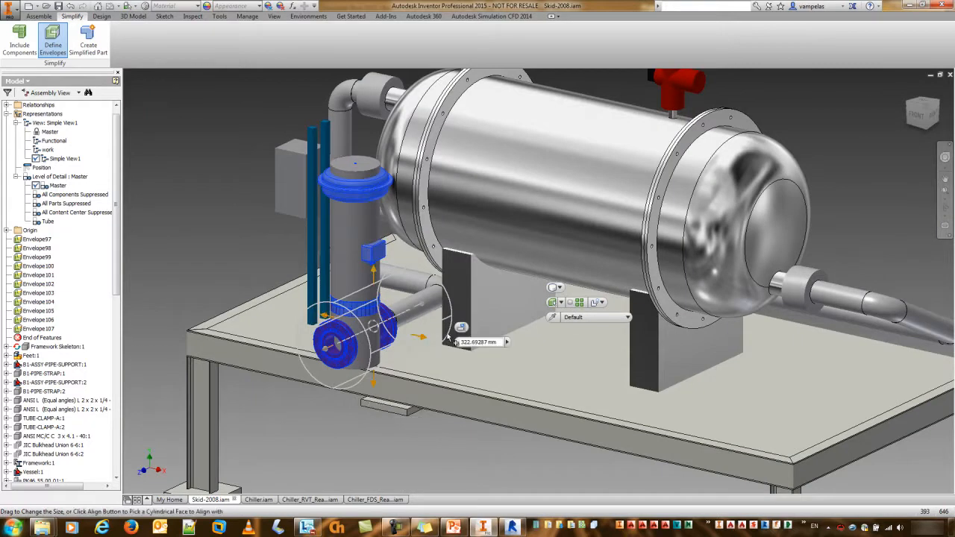
click(461, 328)
scroll(363, 345, up, 3)
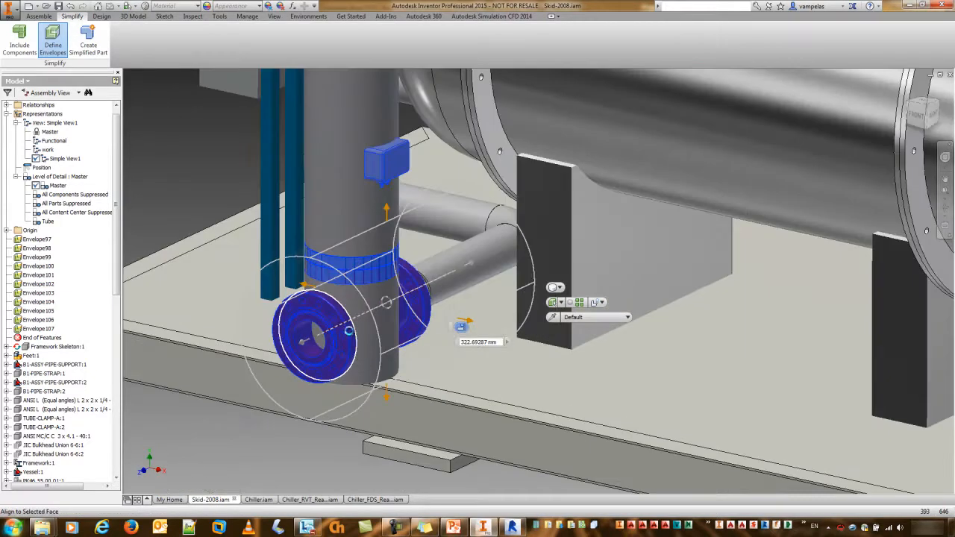
scroll(364, 339, up, 2)
Align the cylinder's rear end with the end face of the adjoining pipe and apply the envelope.
click(564, 200)
click(565, 201)
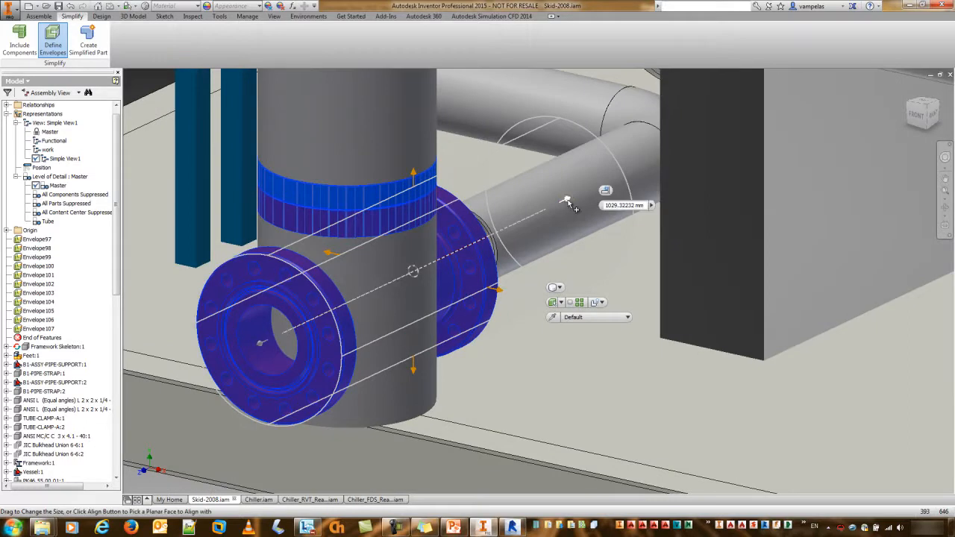
click(605, 191)
shift+middle_drag(548, 286, 510, 307)
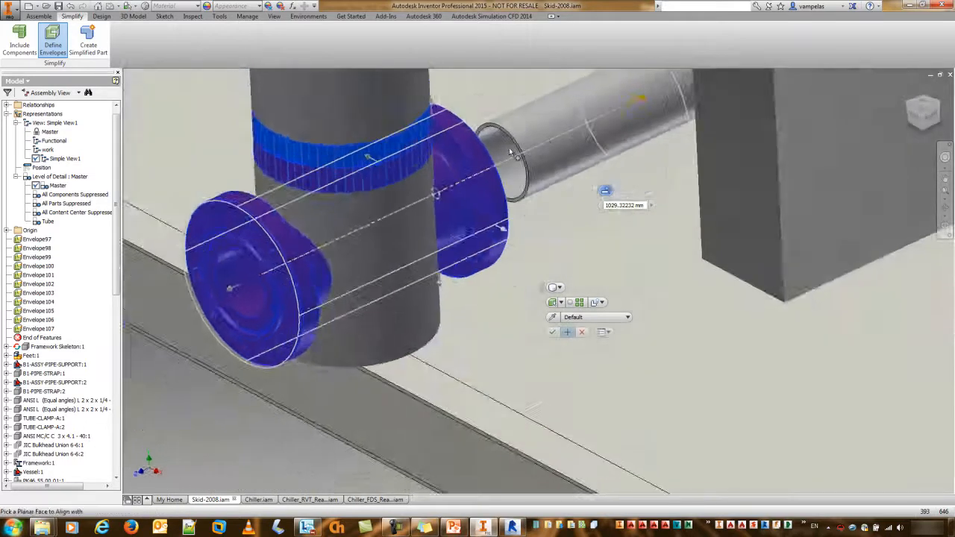
scroll(518, 159, down, 3)
click(513, 155)
scroll(492, 238, up, 4)
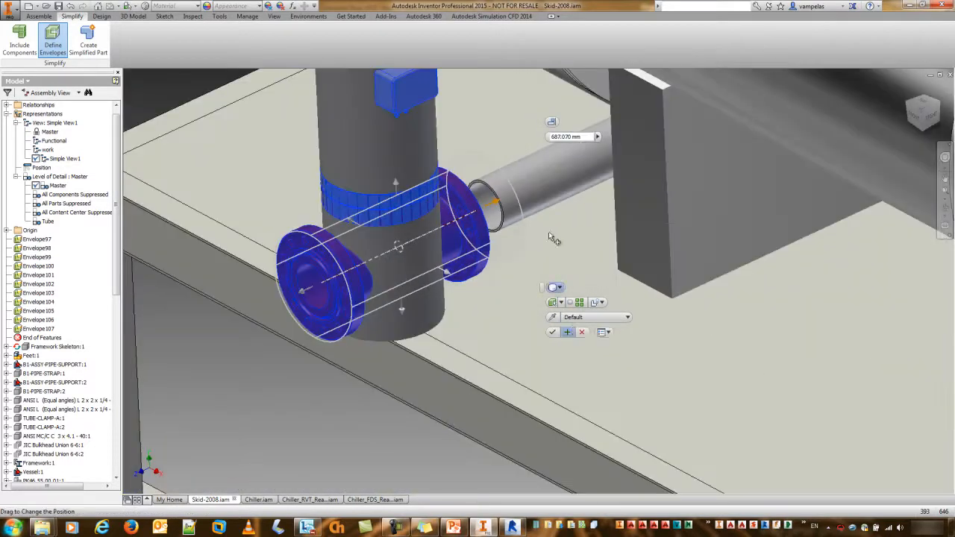
click(567, 332)
Start another bounding cylinder on the column assembly and shorten it to about 186 mm so it encloses only the upper collar.
scroll(432, 285, up, 4)
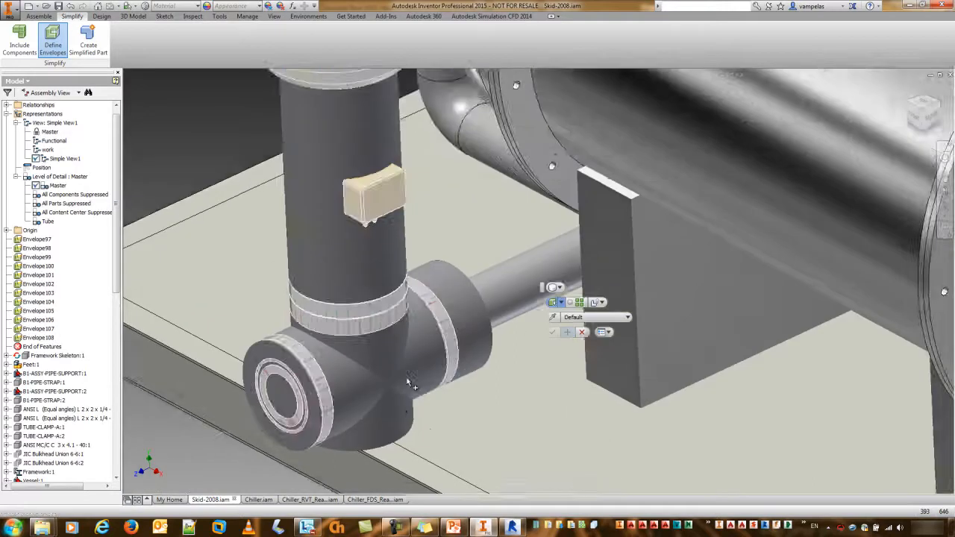
click(370, 190)
shift+middle_drag(850, 142, 869, 147)
click(915, 116)
scroll(490, 260, down, 5)
drag(417, 458, 415, 207)
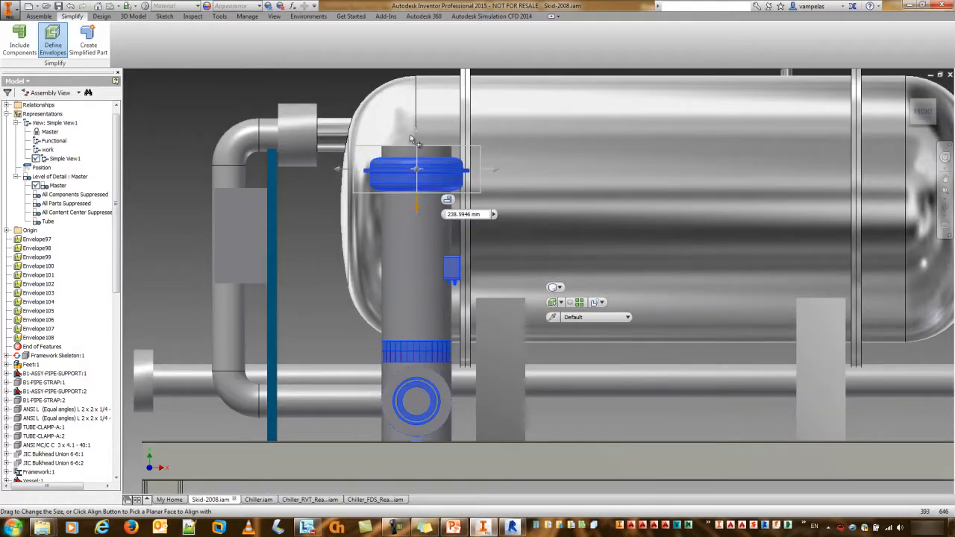
drag(416, 142, 433, 142)
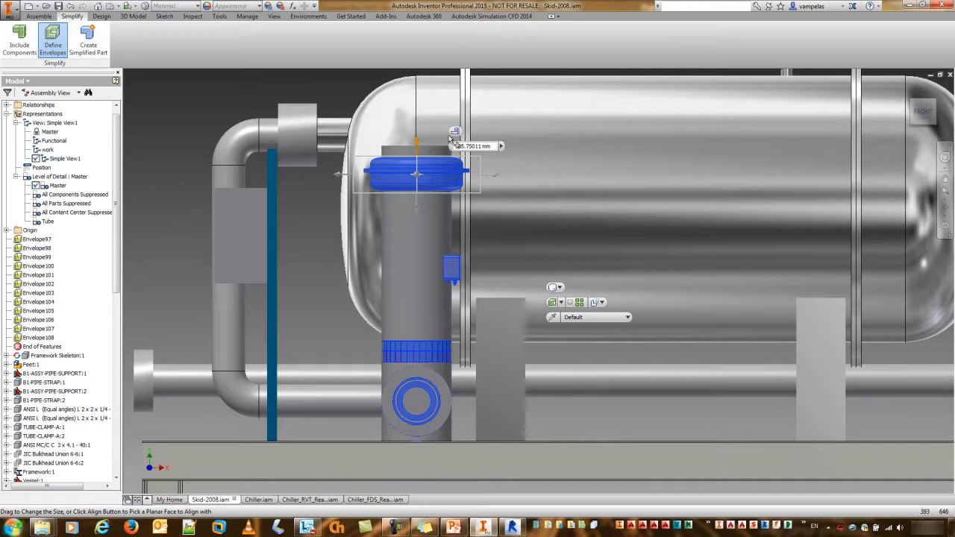
Shrink the collar cylinder's radius to about 268 mm, set it to Hide Original, apply it, and finish defining envelopes.
click(456, 132)
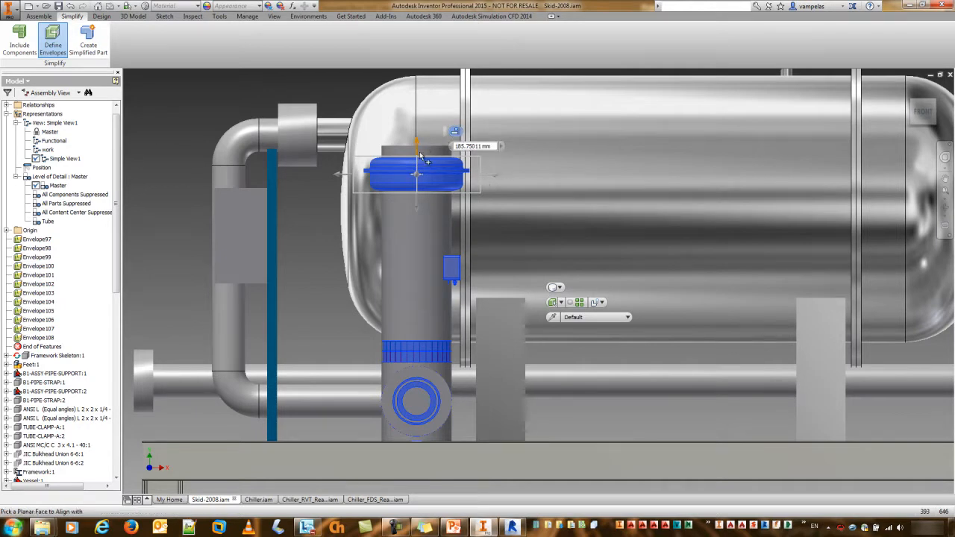
click(455, 132)
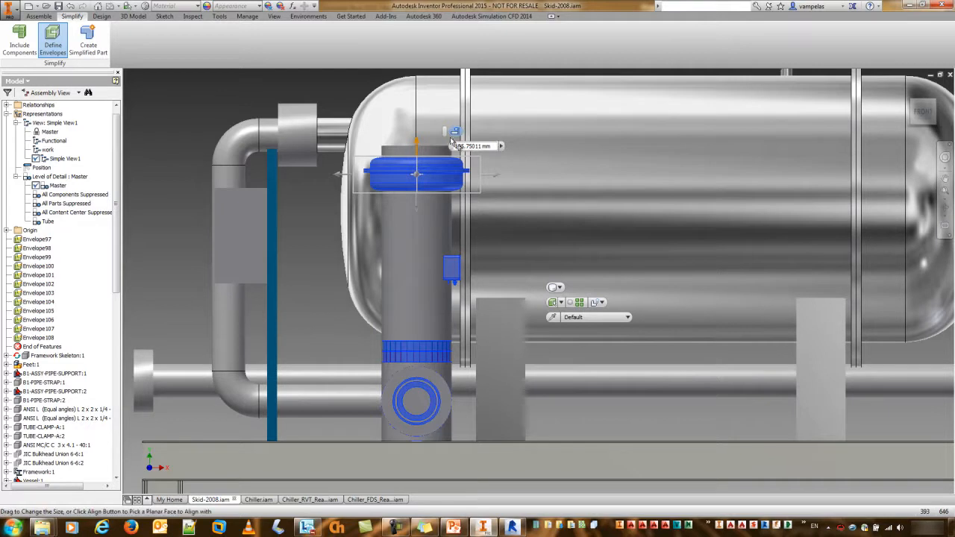
click(498, 178)
click(469, 181)
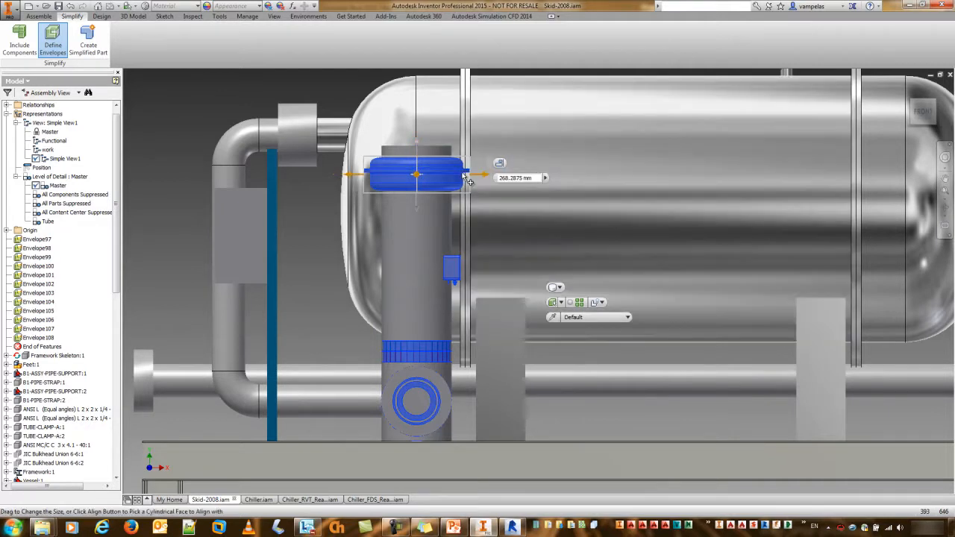
click(597, 303)
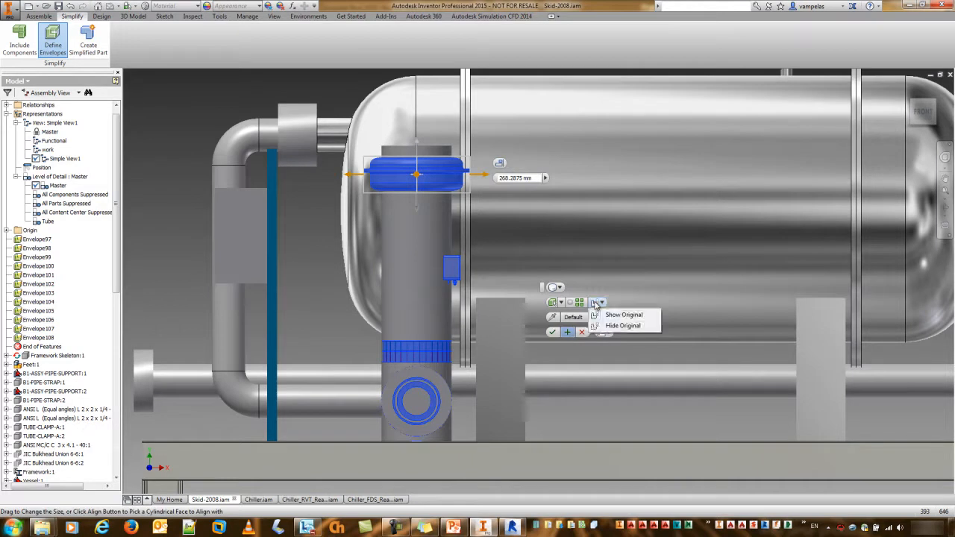
click(608, 326)
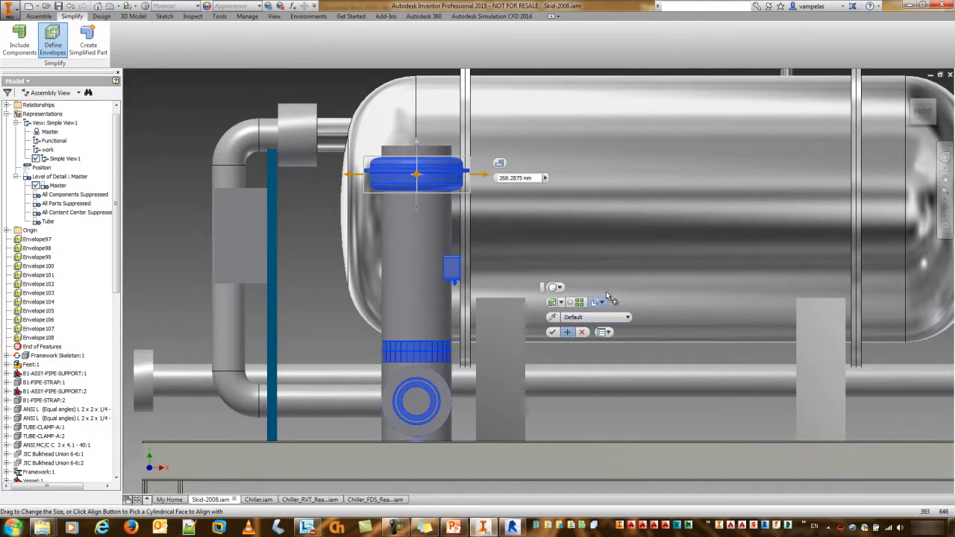
click(567, 332)
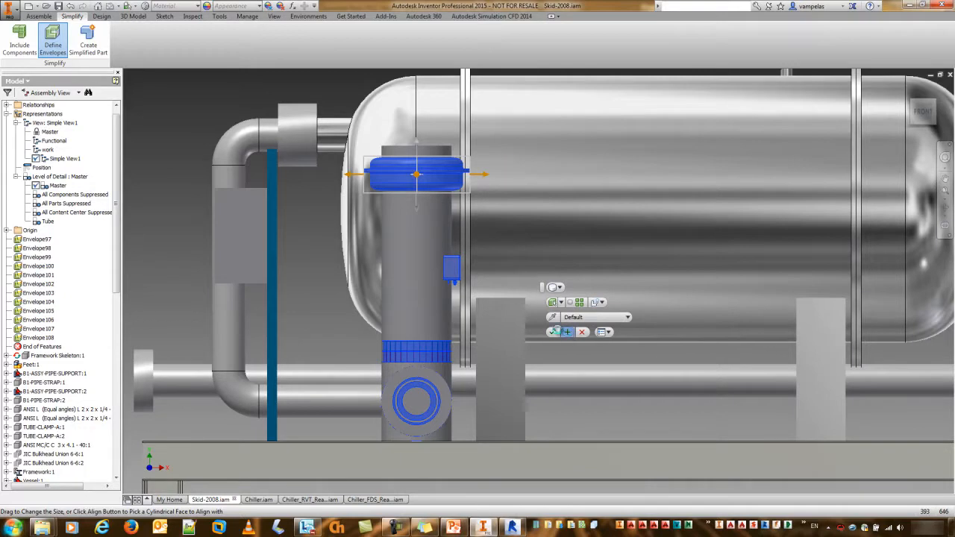
scroll(429, 238, down, 3)
mouse_move(435, 250)
shift+middle_down()
mouse_move(366, 299)
mouse_move(321, 262)
mouse_move(216, 246)
mouse_move(332, 243)
mouse_move(418, 280)
mouse_move(423, 262)
shift+middle_up()
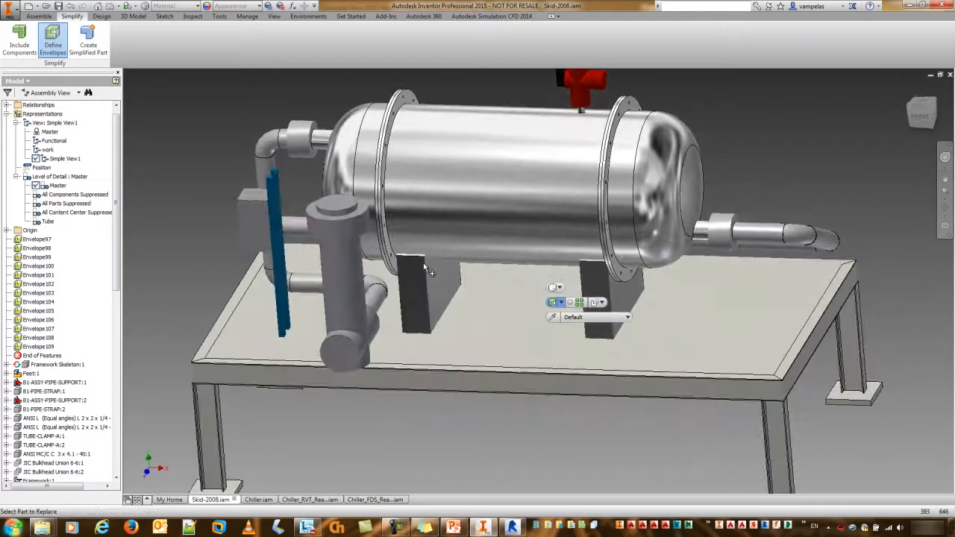
scroll(258, 302, down, 3)
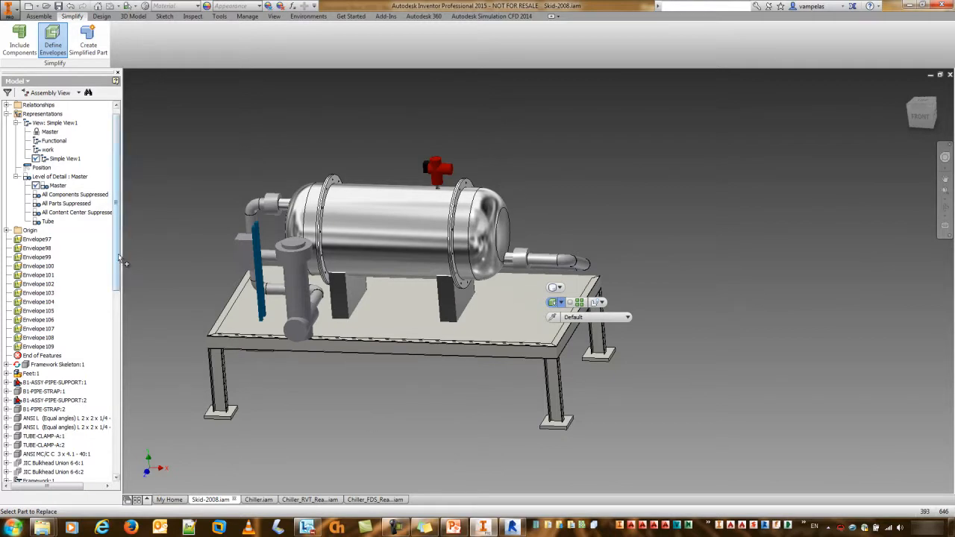
key(Escape)
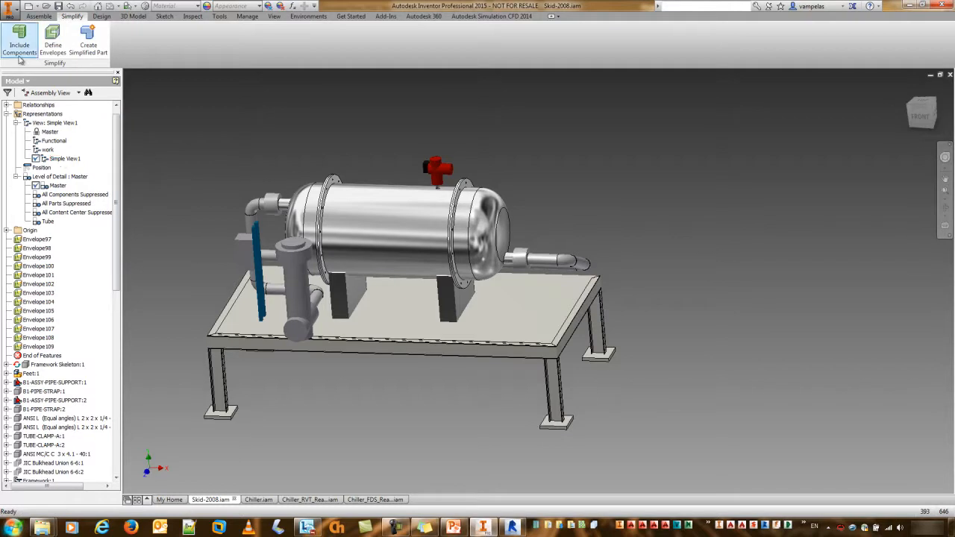
Edit the included components of Simple View1 to leave out the skid's deck frame.
right_click(67, 159)
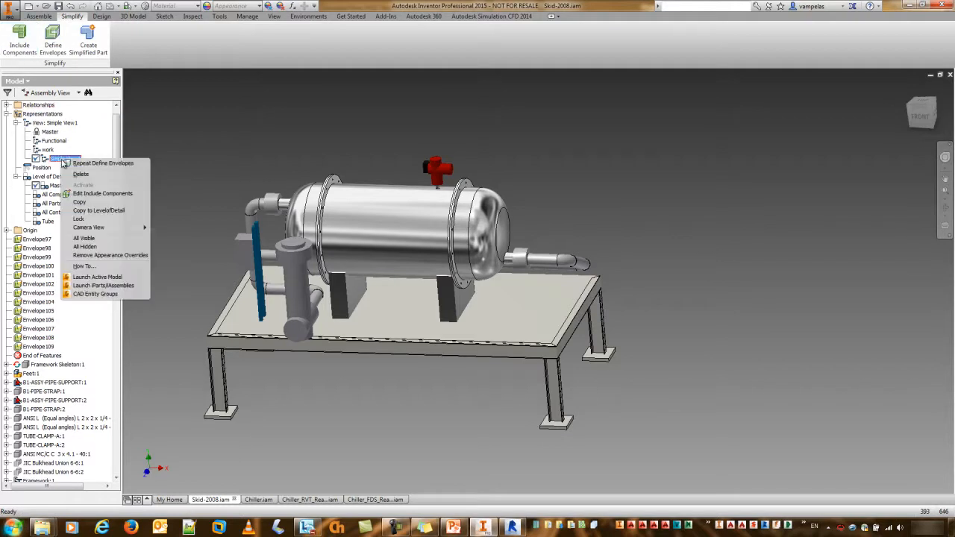
click(111, 194)
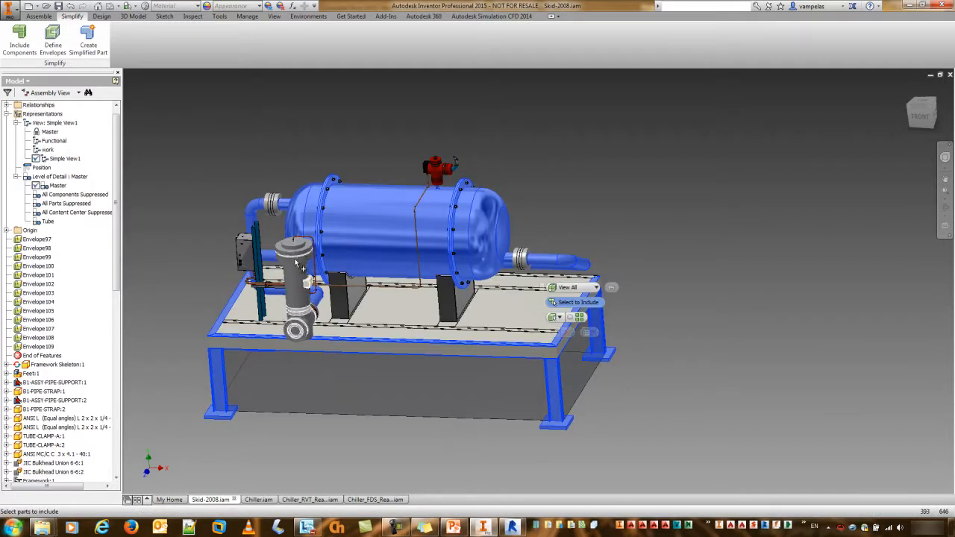
click(265, 345)
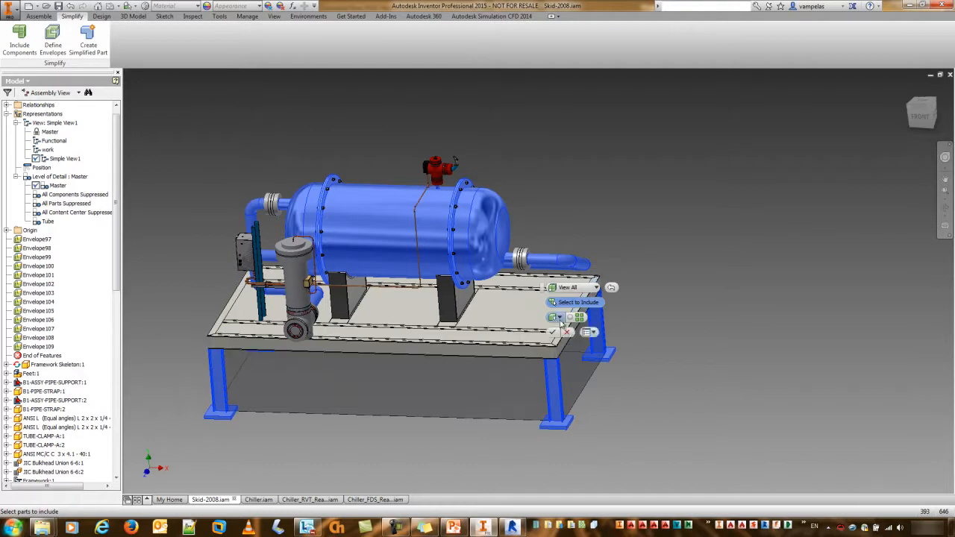
click(553, 333)
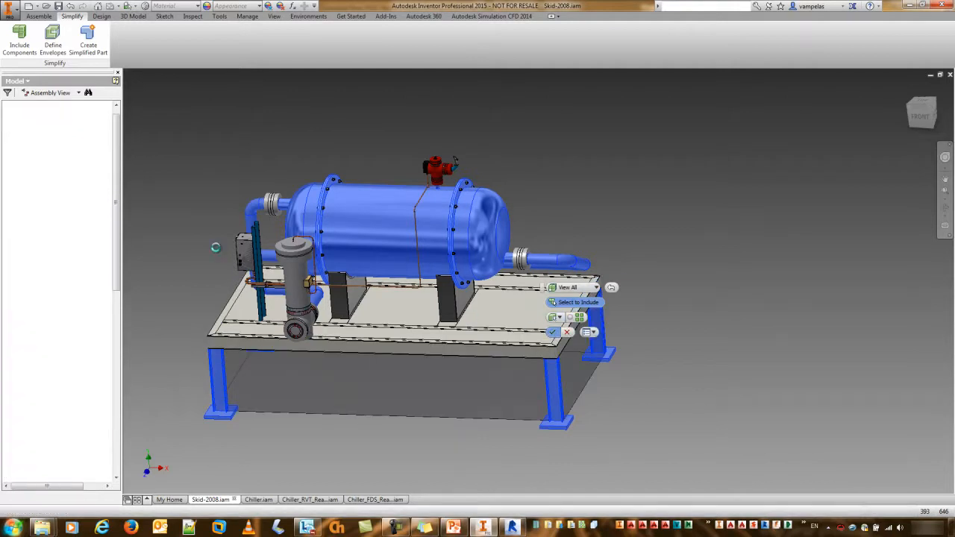
Create a simplified part named Skid-2008-BIMReady from the assembly using the Standard.ipt template.
shift+middle_drag(206, 278, 253, 302)
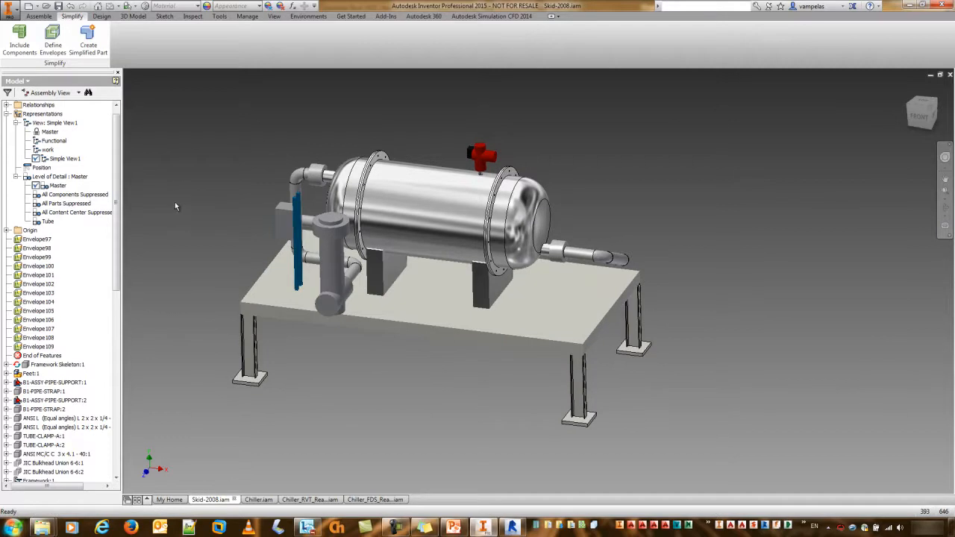
middle_drag(224, 177, 387, 213)
click(94, 46)
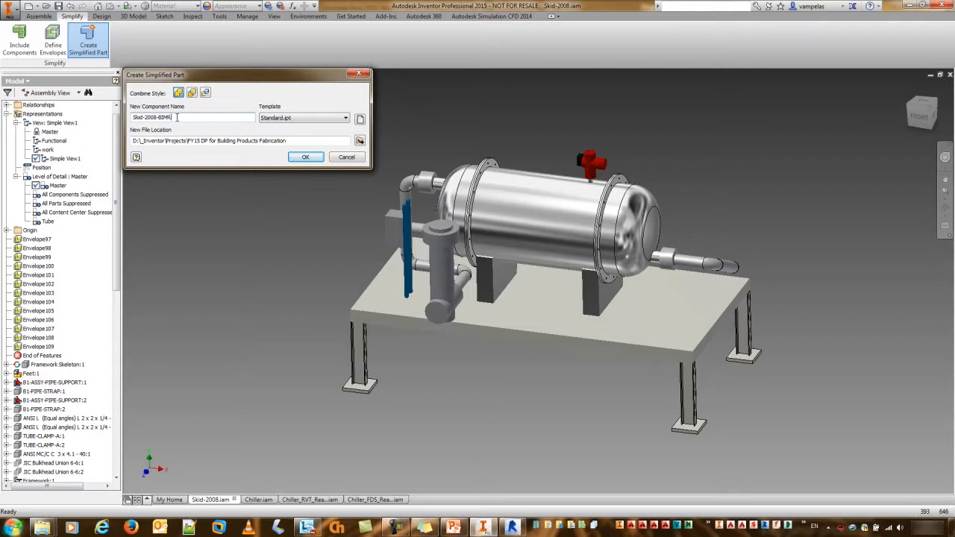
click(303, 156)
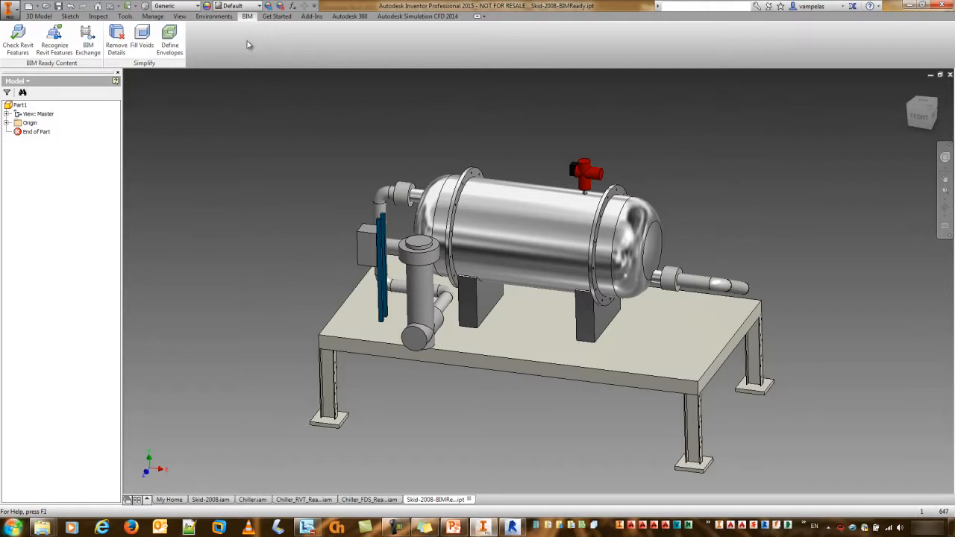
Start recognizing Revit features in the simplified part, keeping the features already recognized by Revit.
middle_drag(270, 220, 298, 216)
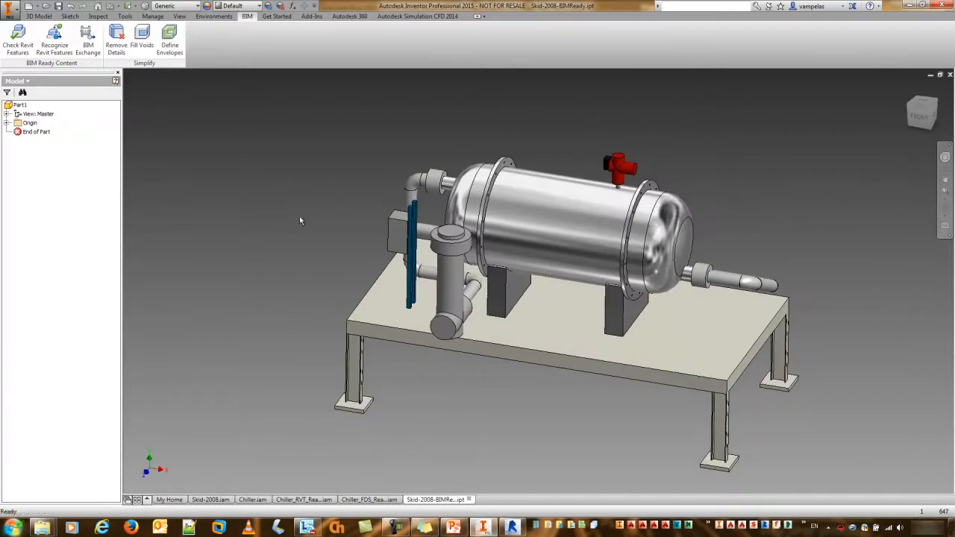
click(53, 47)
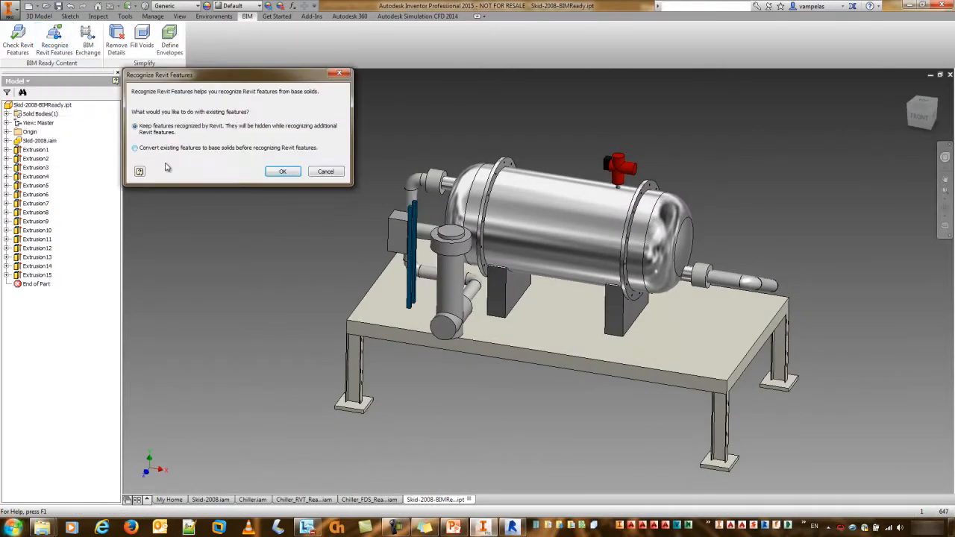
click(291, 173)
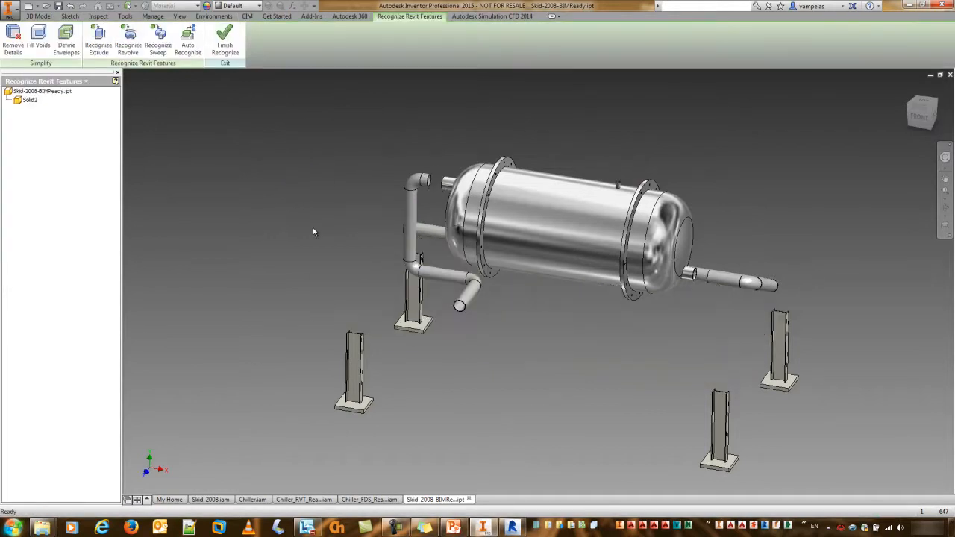
Remove the automatically selected detail faces from the support columns, leaving the tank's domed end faces out of the selection.
middle_drag(291, 272, 263, 263)
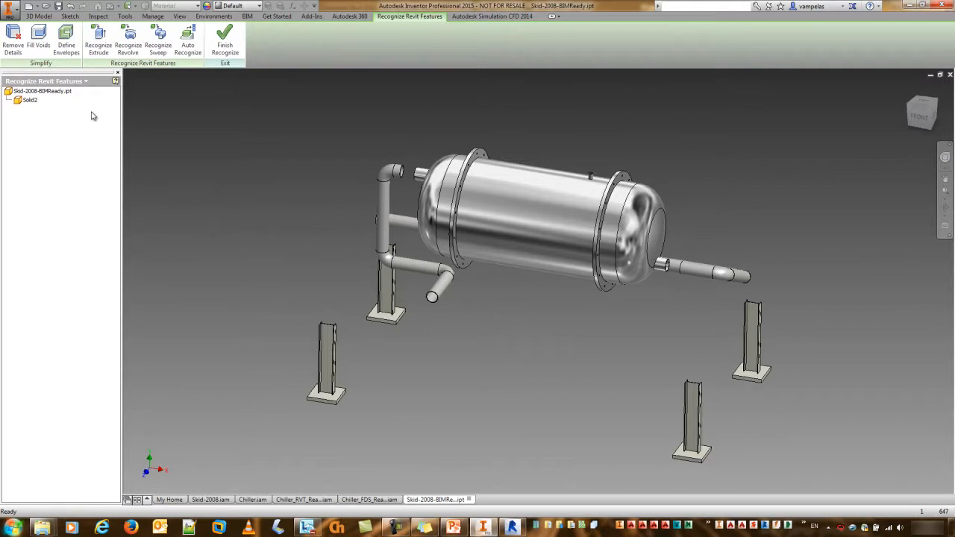
click(13, 41)
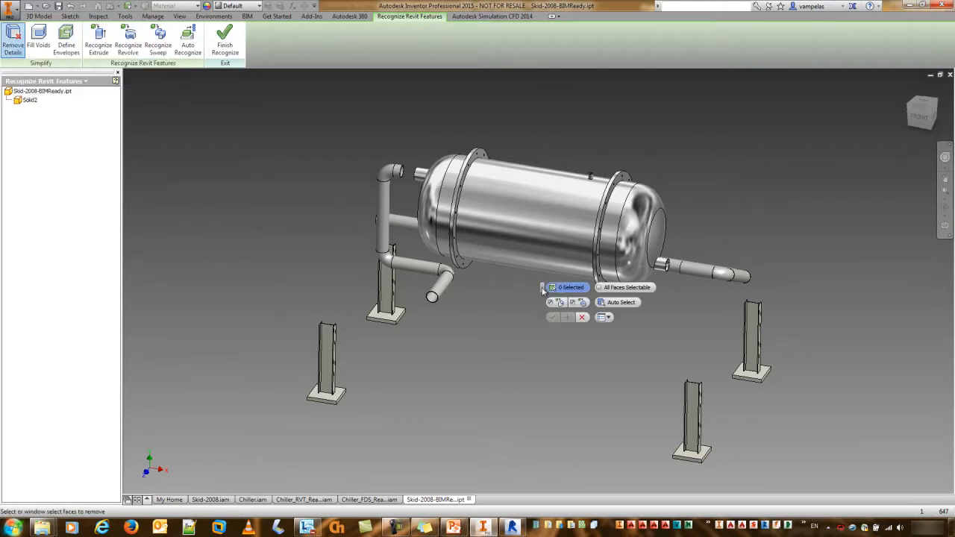
drag(543, 288, 193, 139)
click(273, 154)
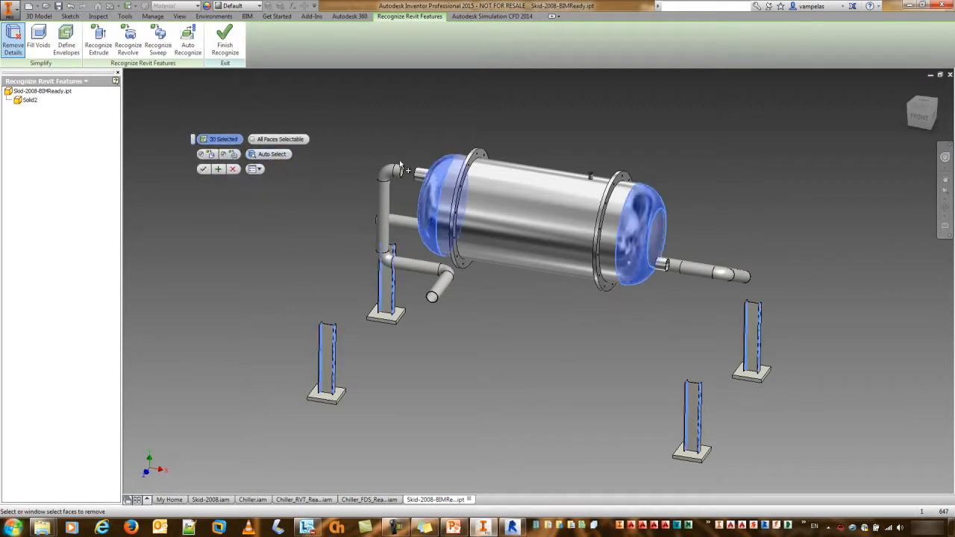
click(446, 196)
click(636, 219)
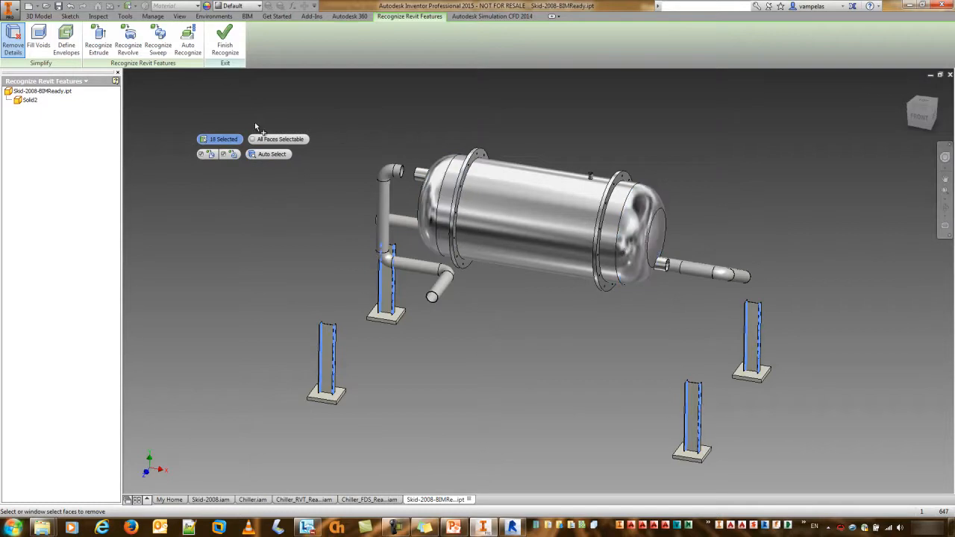
mouse_move(242, 155)
scroll(582, 198, up, 10)
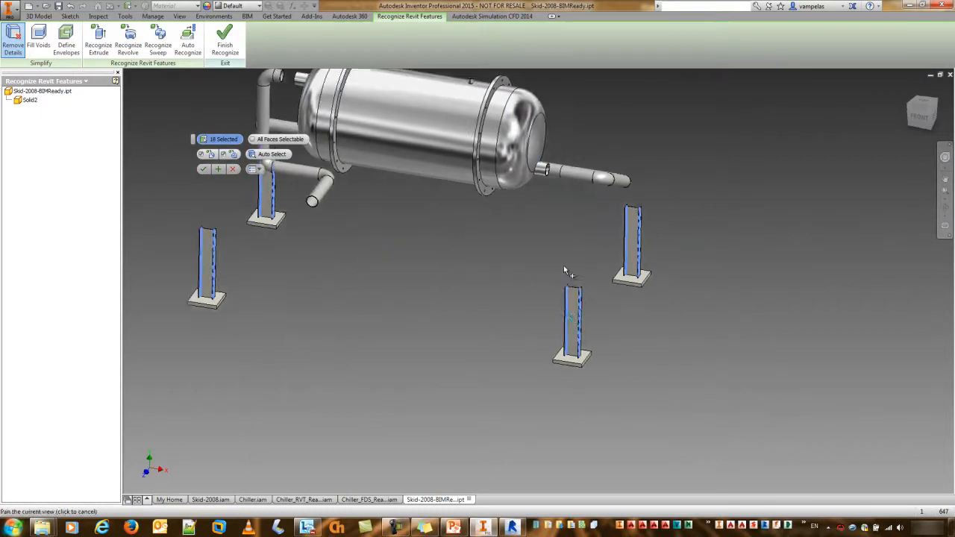
scroll(579, 193, down, 5)
scroll(507, 234, up, 3)
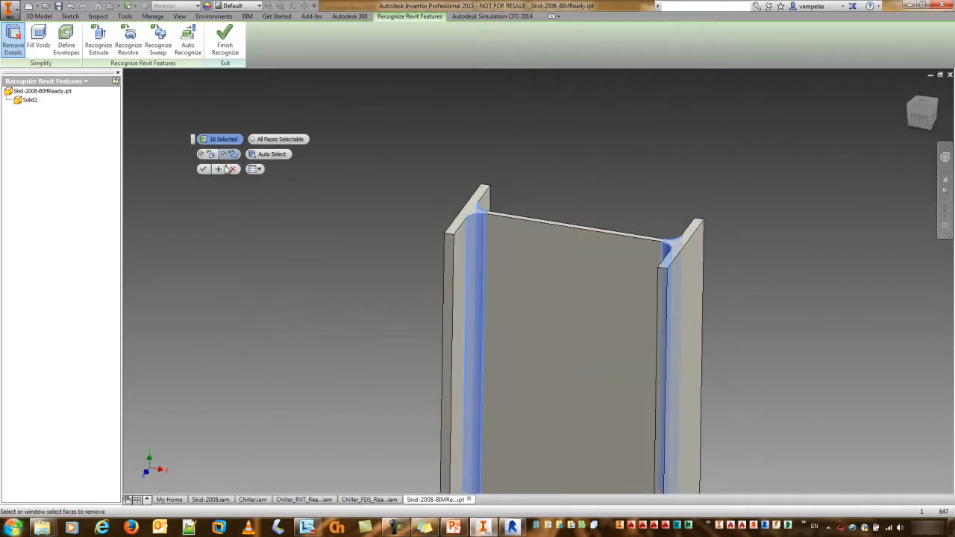
click(219, 170)
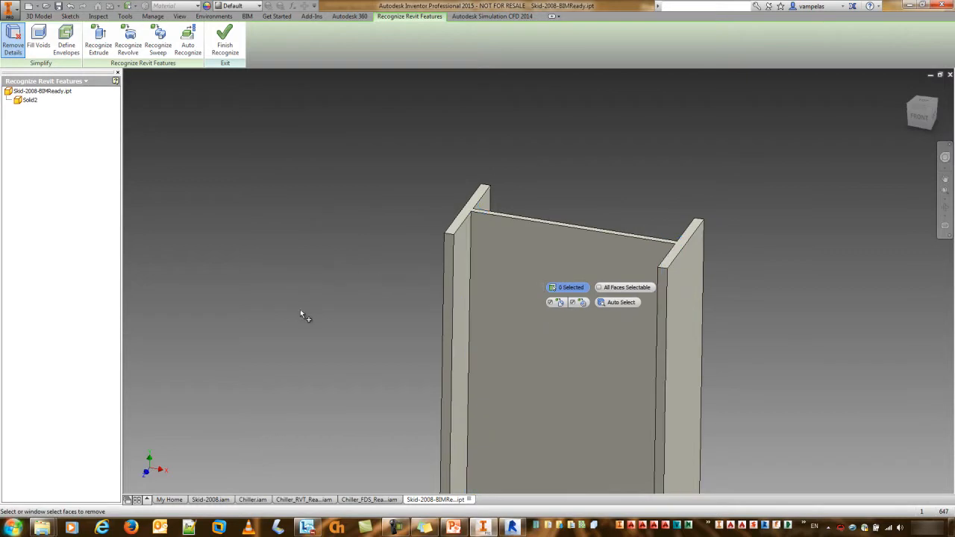
scroll(386, 306, down, 2)
scroll(386, 305, down, 2)
middle_drag(369, 293, 516, 335)
scroll(514, 334, down, 3)
middle_drag(466, 255, 438, 433)
middle_drag(402, 336, 564, 295)
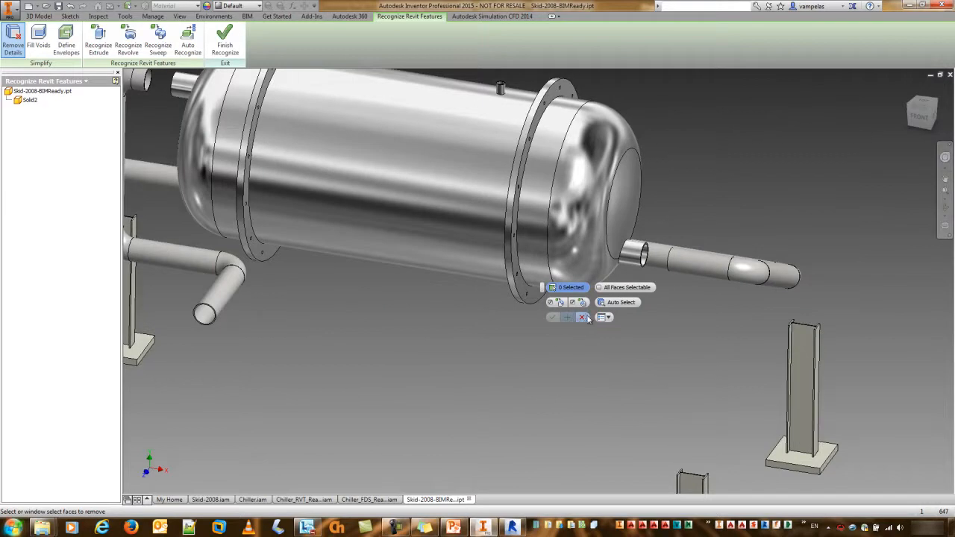
click(584, 319)
Fill the automatically detected voids in the pipes, nozzles and flange bolt holes with Fill Voids.
scroll(482, 337, down, 3)
middle_drag(483, 337, 482, 301)
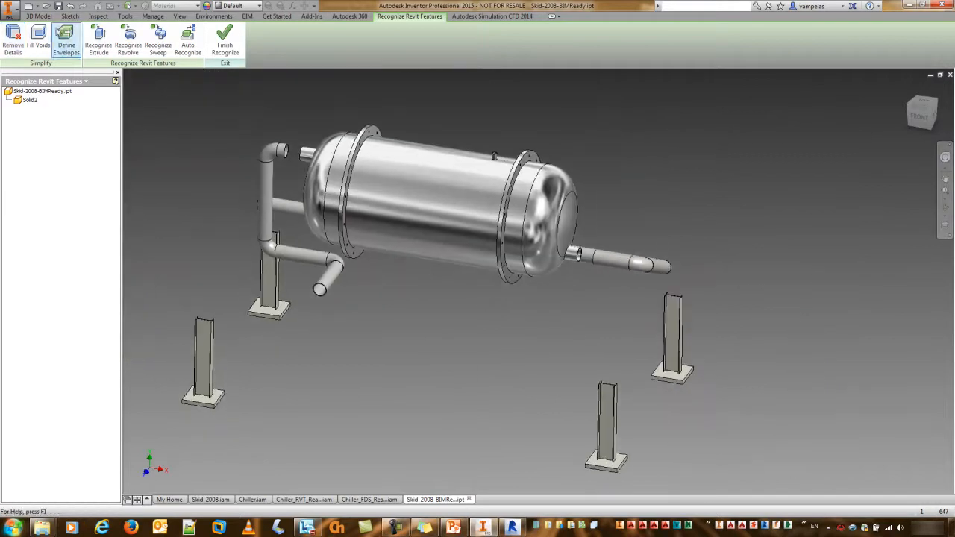
click(39, 43)
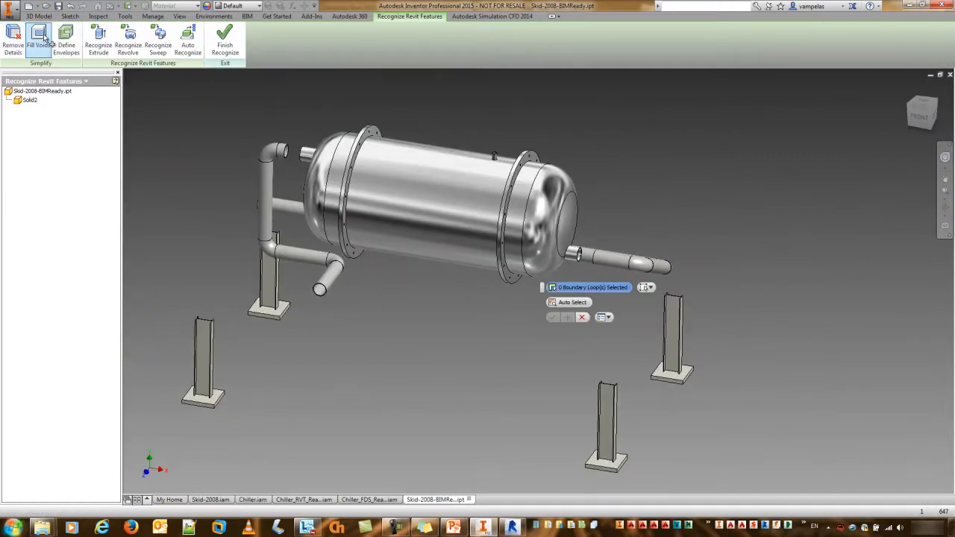
click(588, 303)
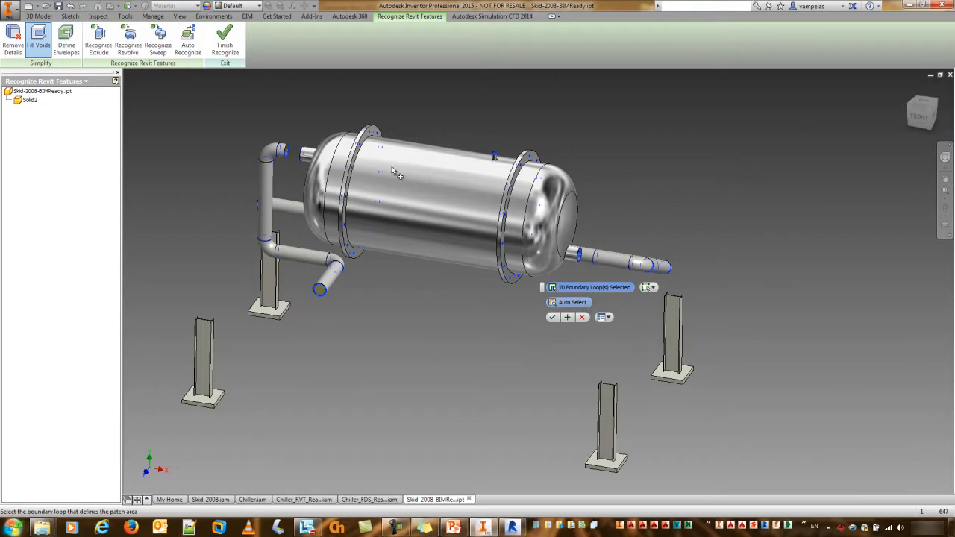
click(567, 317)
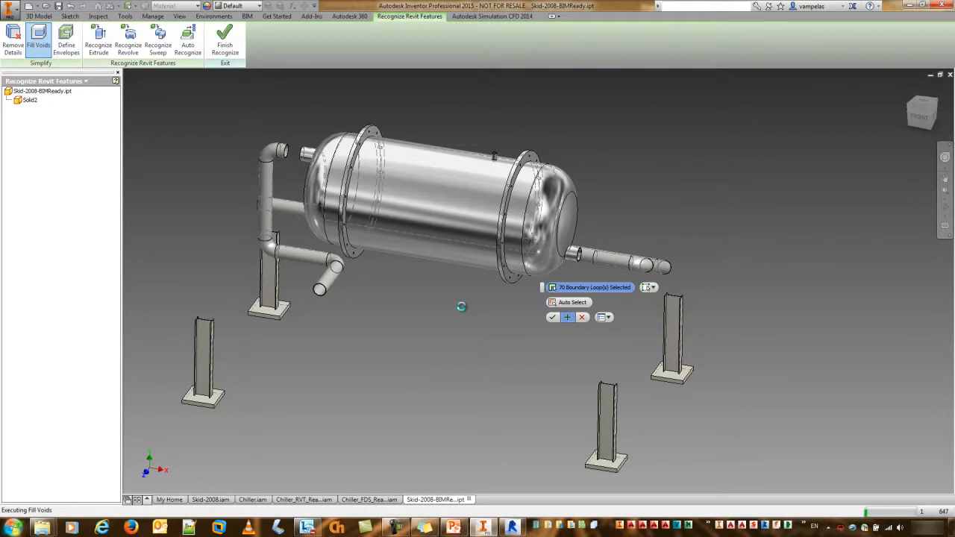
scroll(314, 303, up, 5)
scroll(320, 280, down, 4)
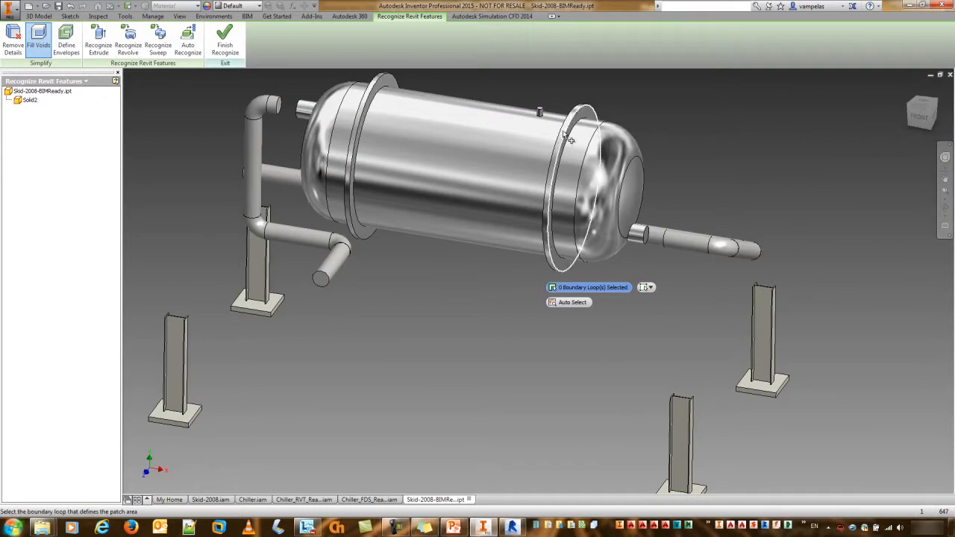
click(584, 317)
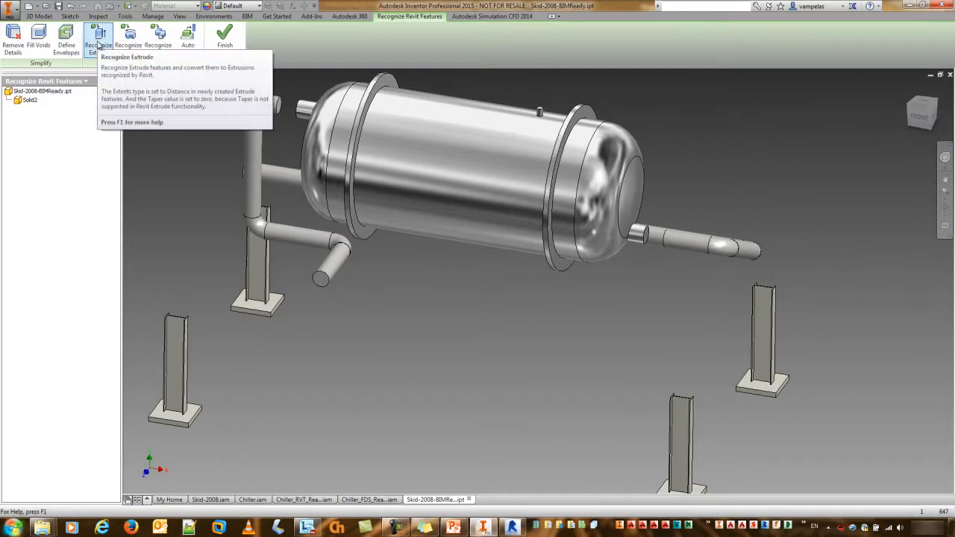
Recognize the I-beam column of the front-left support as a Revit extrusion.
click(97, 41)
middle_drag(139, 273, 214, 224)
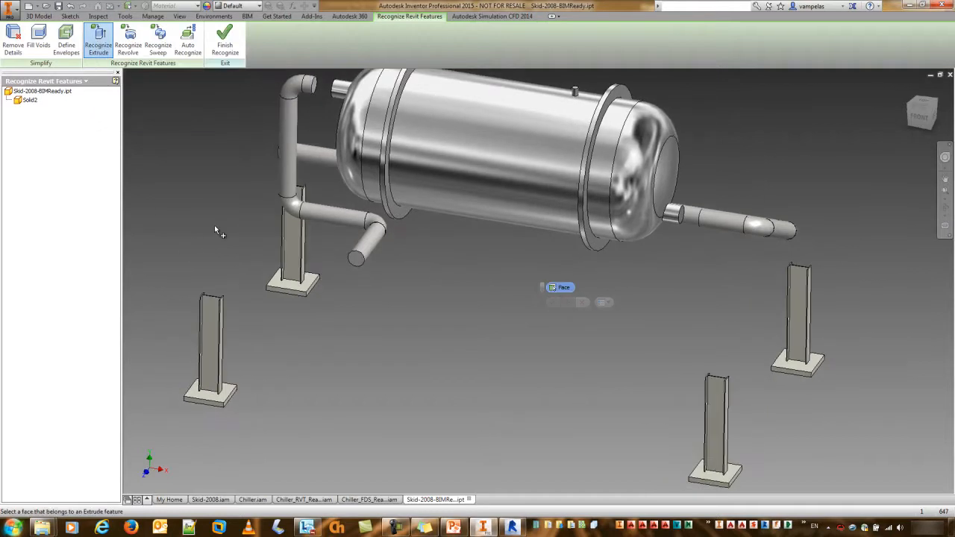
scroll(206, 290, up, 8)
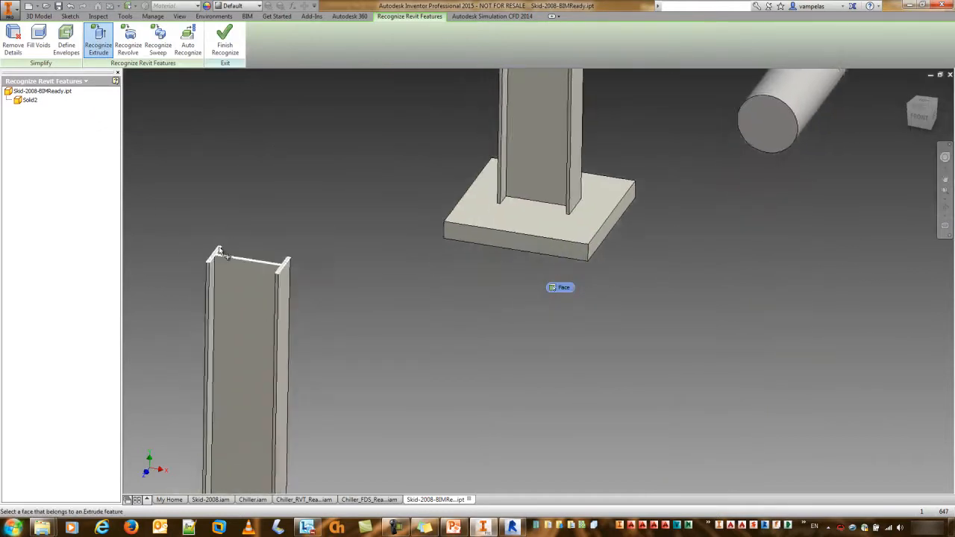
click(214, 262)
scroll(446, 289, down, 8)
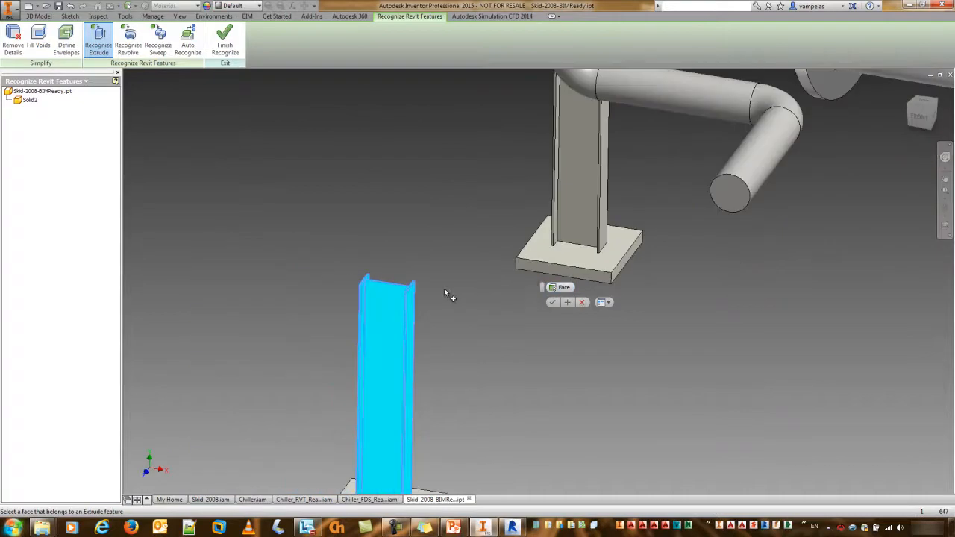
middle_drag(360, 218, 332, 230)
mouse_move(559, 286)
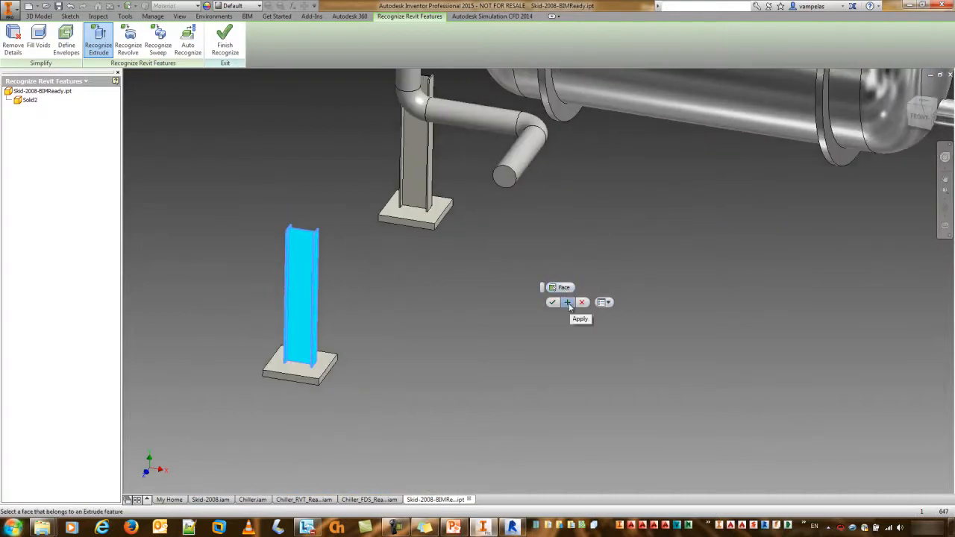
click(569, 303)
Recognize the base plate under the front-left support column as a Revit extrusion.
click(313, 364)
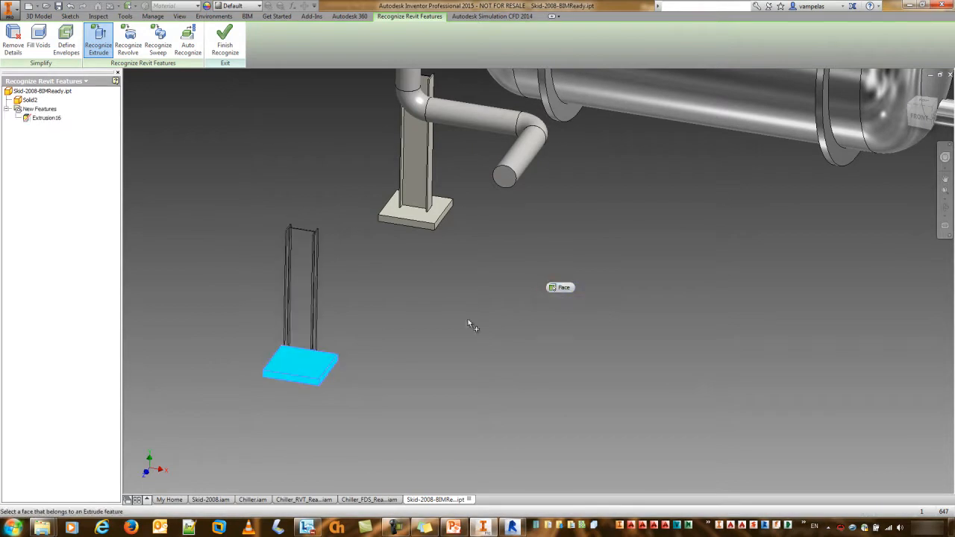
click(561, 301)
click(326, 373)
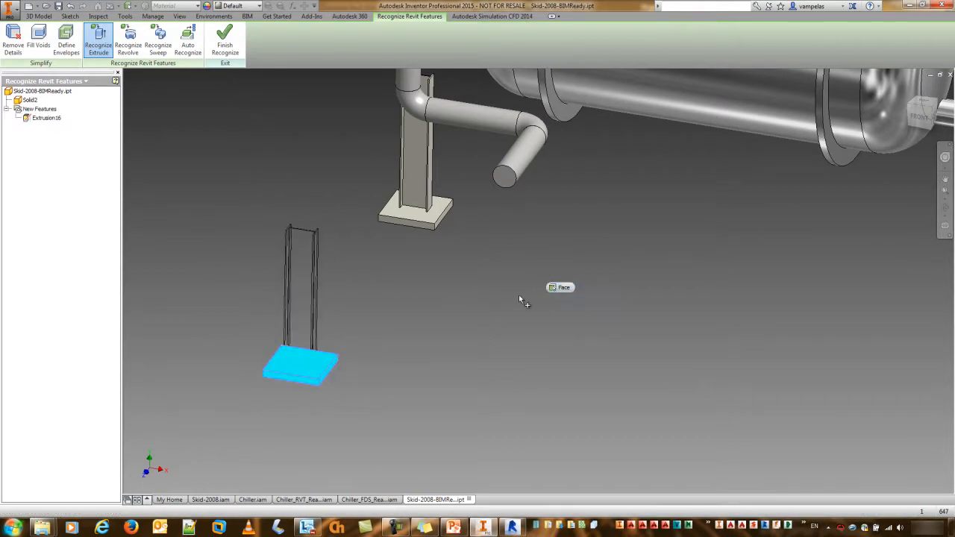
click(567, 303)
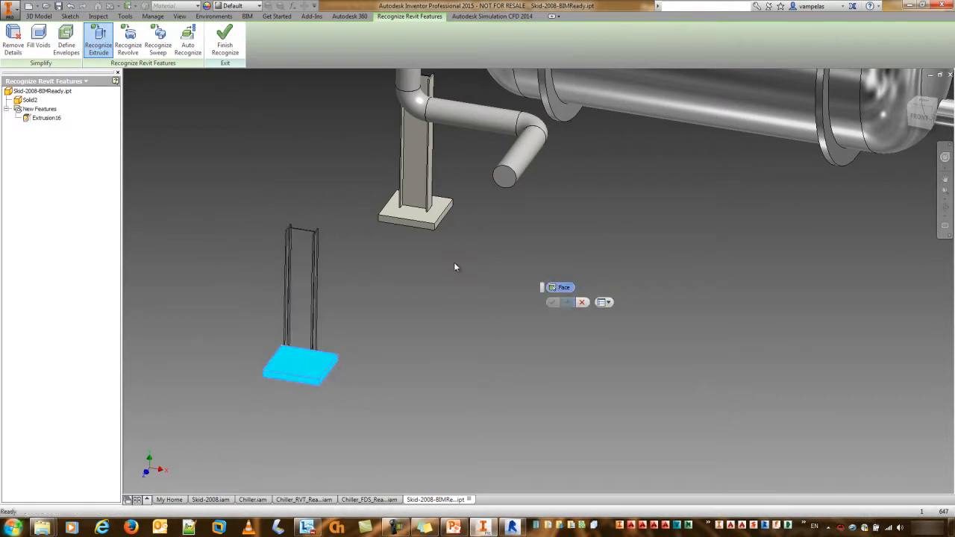
Recognize the I-beam column and base plate of the rear-left support, behind the vertical pipe, as separate extrusions.
middle_drag(454, 264, 375, 428)
scroll(345, 234, up, 3)
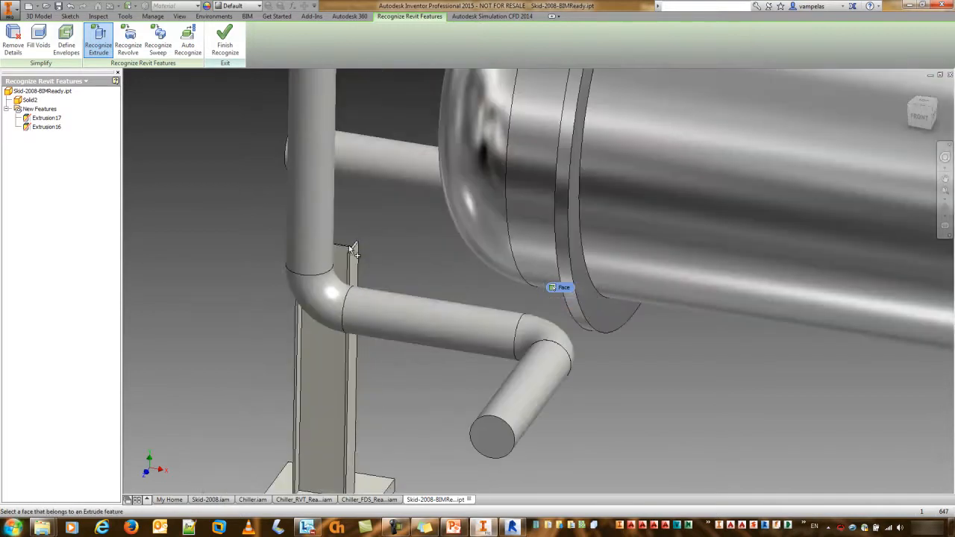
scroll(351, 249, up, 5)
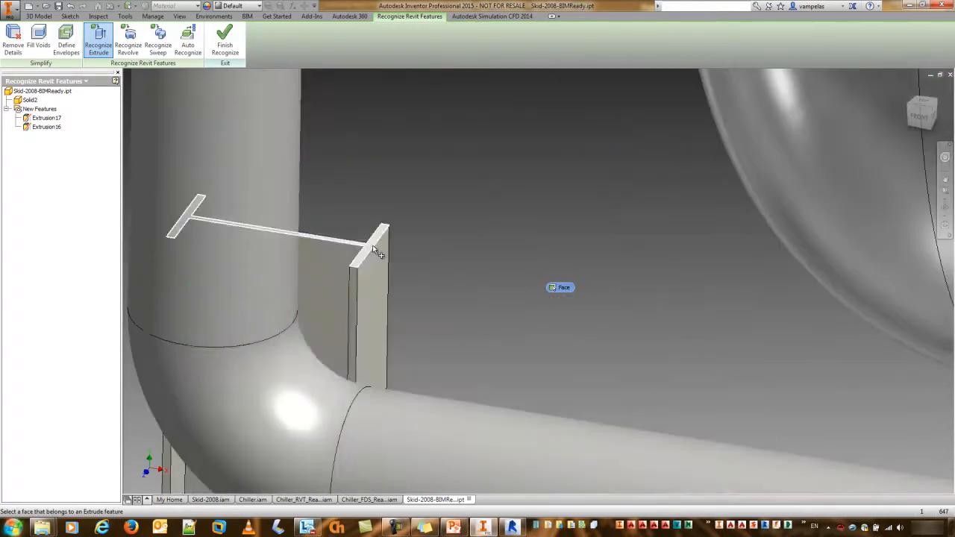
scroll(373, 246, down, 6)
click(370, 264)
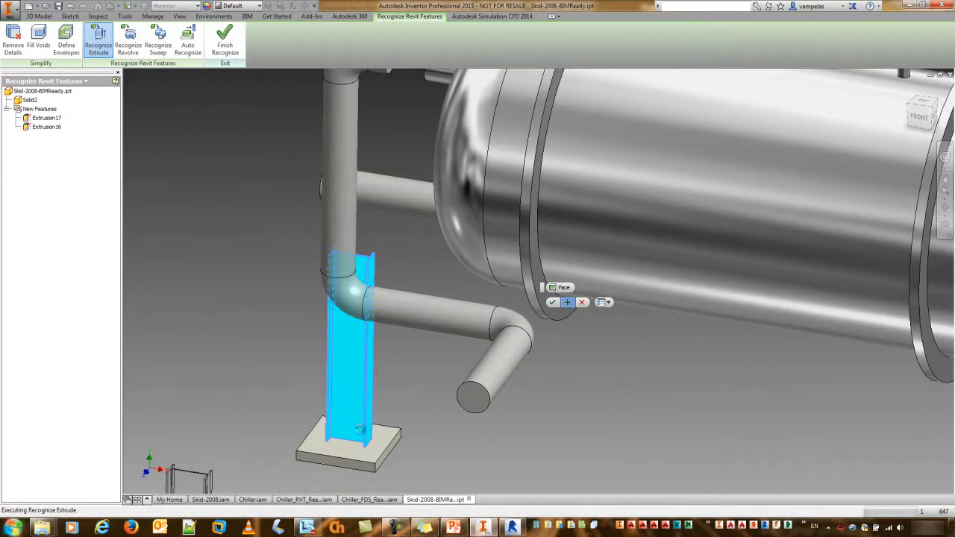
click(351, 445)
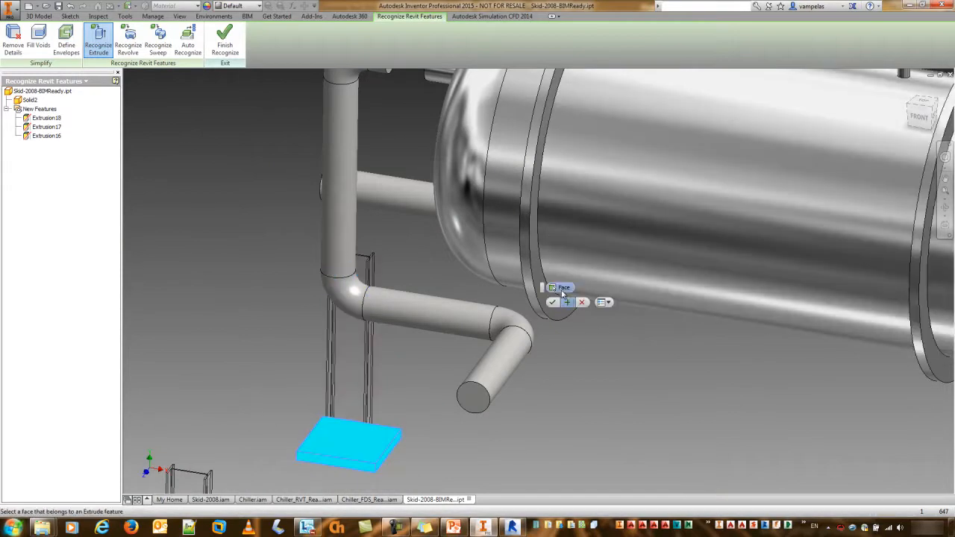
click(568, 303)
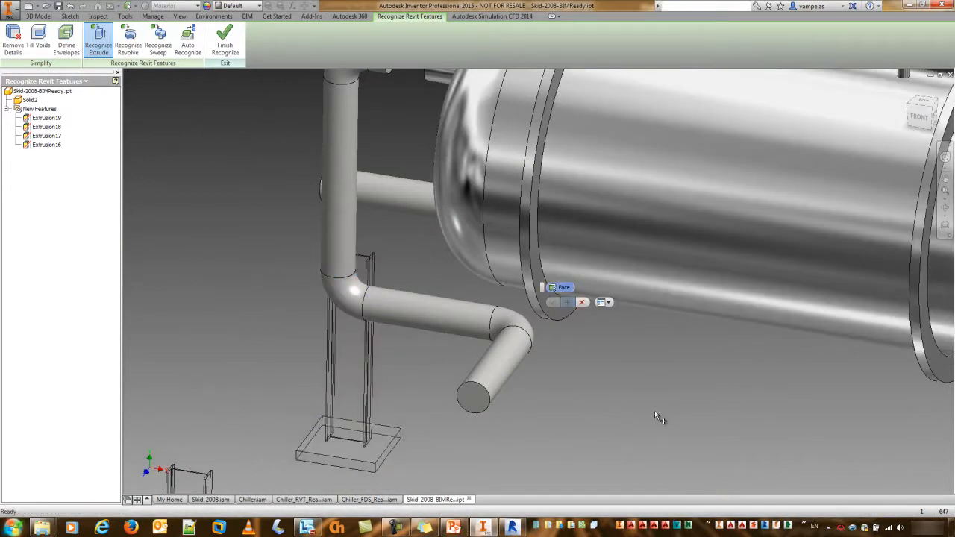
Recognize the I-beam column of the front-right support as a Revit extrusion.
middle_drag(645, 385, 394, 166)
scroll(394, 166, down, 3)
middle_drag(572, 281, 403, 260)
scroll(475, 273, up, 5)
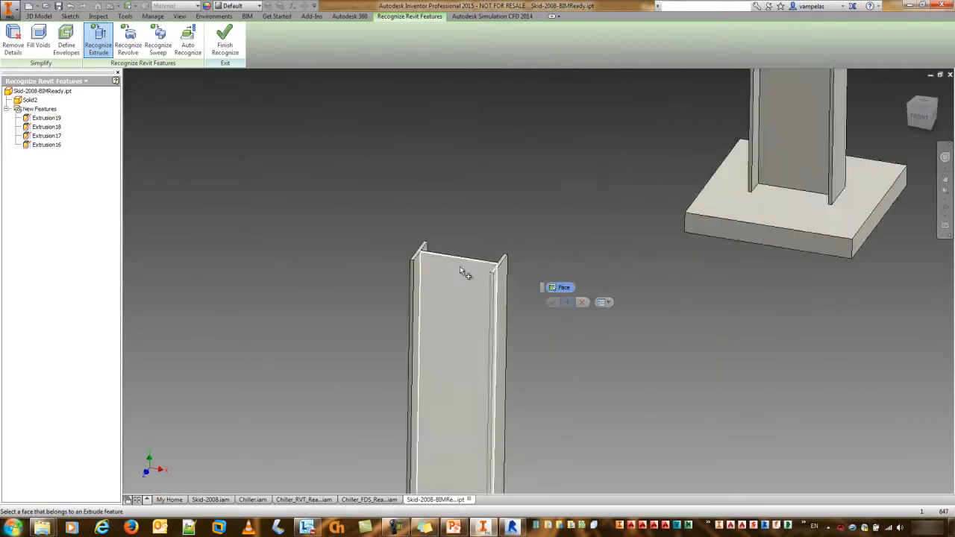
click(454, 266)
click(567, 303)
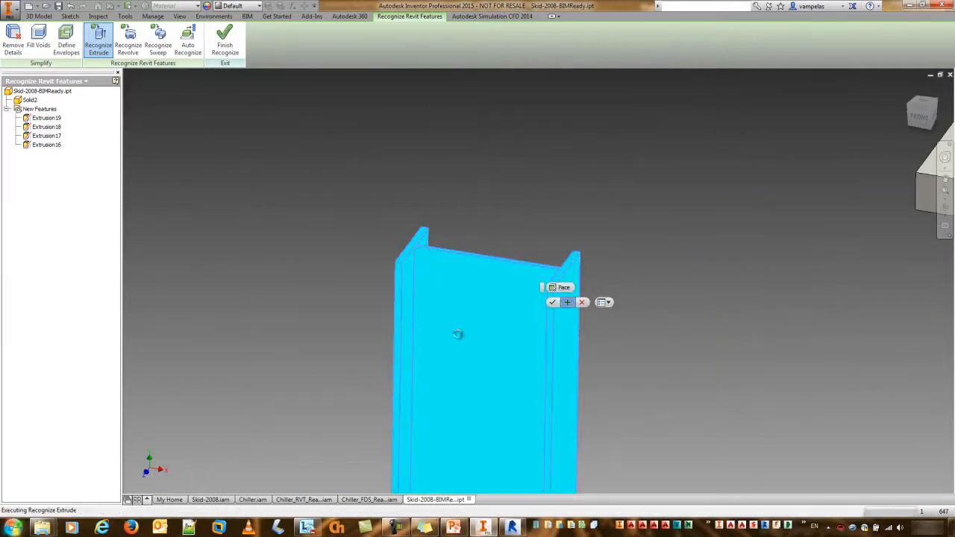
Recognize the base plate under the front-right support column as a Revit extrusion.
scroll(417, 343, down, 3)
middle_drag(418, 343, 352, 78)
click(413, 471)
click(566, 303)
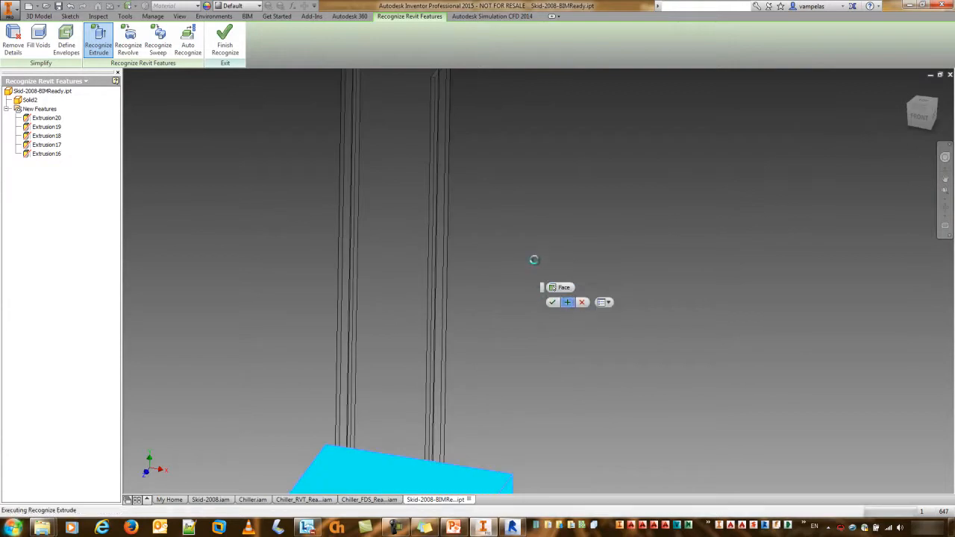
Recognize the I-beam column of the rear-right support, near the tank's outlet pipe, as a Revit extrusion.
scroll(531, 252, down, 4)
middle_drag(634, 110, 451, 388)
middle_drag(533, 140, 515, 216)
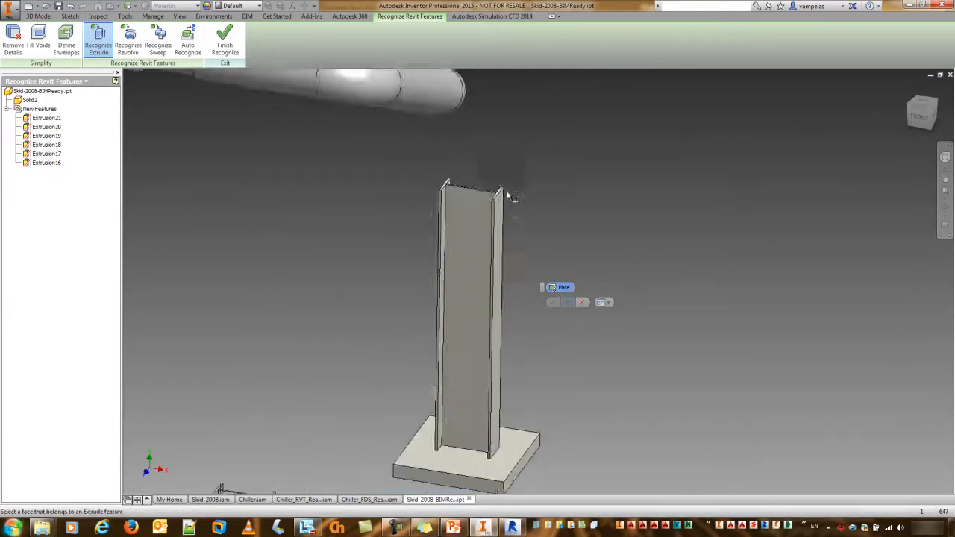
scroll(493, 197, up, 5)
click(494, 239)
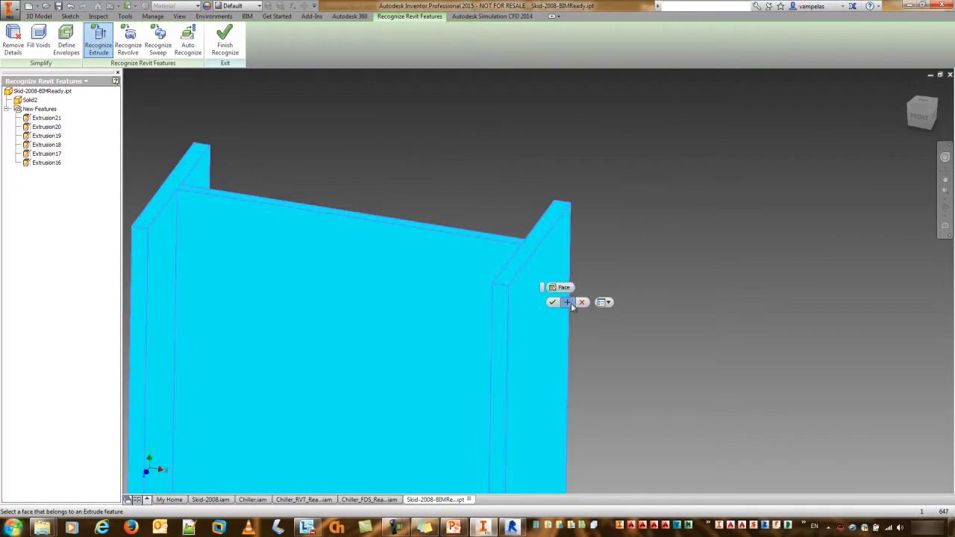
click(567, 303)
Recognize the base plate under the rear-right support column as a Revit extrusion.
scroll(470, 312, down, 4)
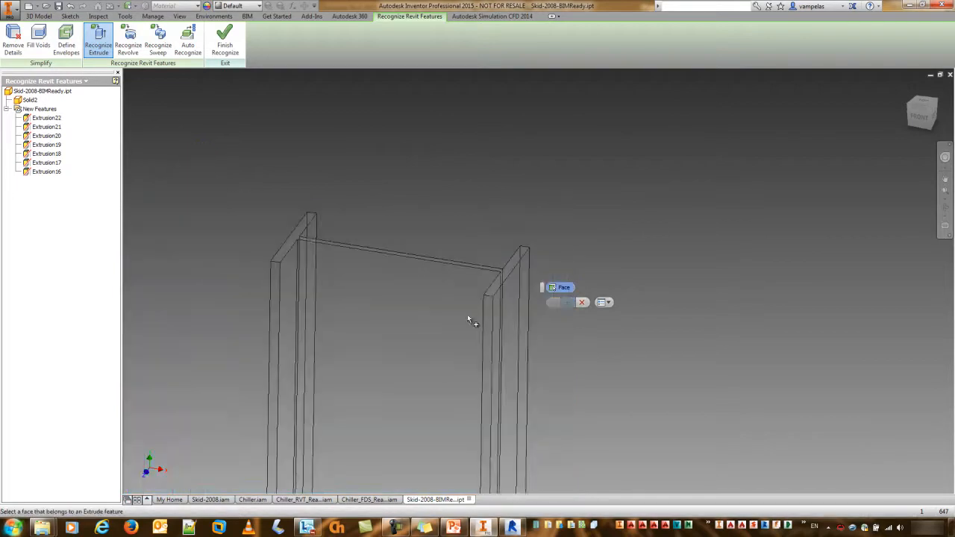
middle_drag(432, 412, 496, 177)
scroll(489, 305, down, 4)
click(480, 414)
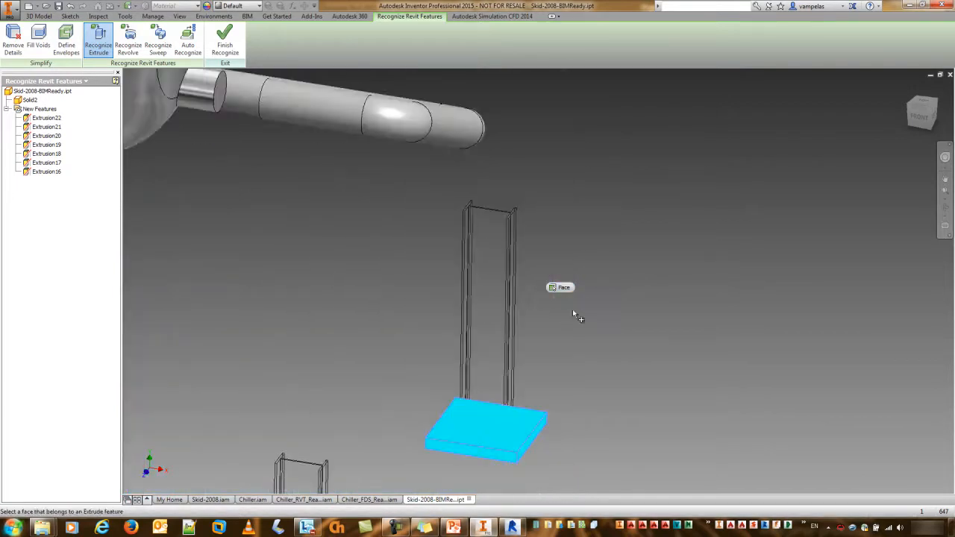
click(567, 302)
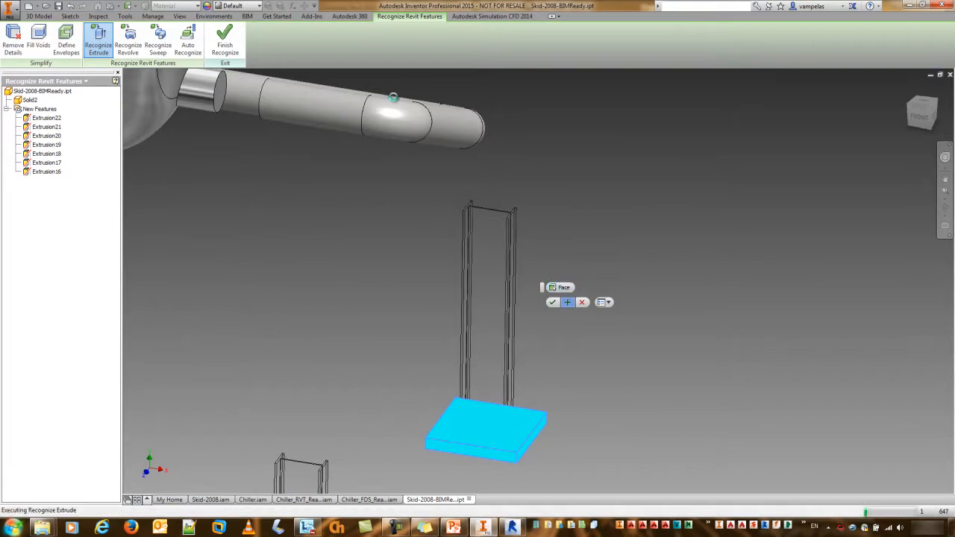
scroll(488, 262, down, 5)
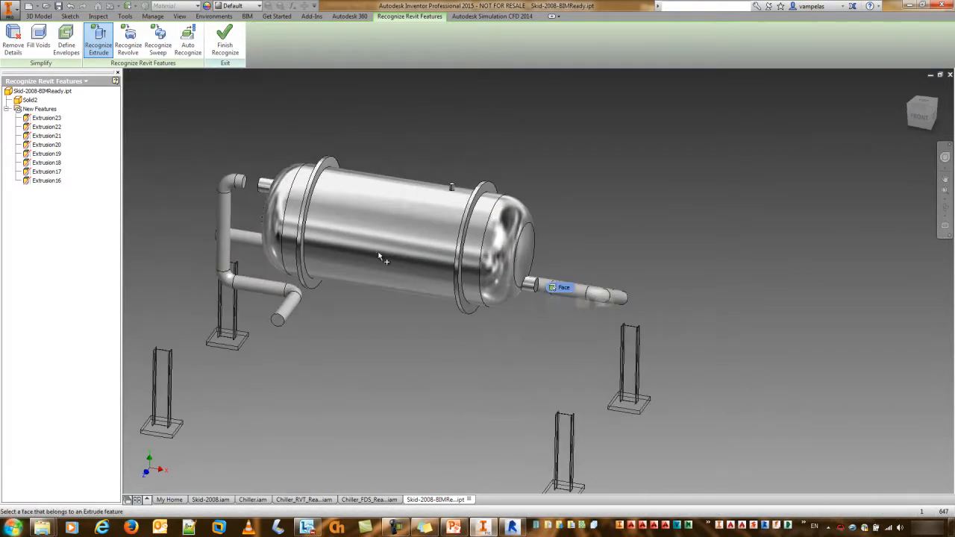
Recognize the short nozzle on the tank end beside the vertical pipe and the small nozzle on top of the tank as Revit revolves.
scroll(320, 200, up, 3)
scroll(320, 266, up, 2)
mouse_move(556, 288)
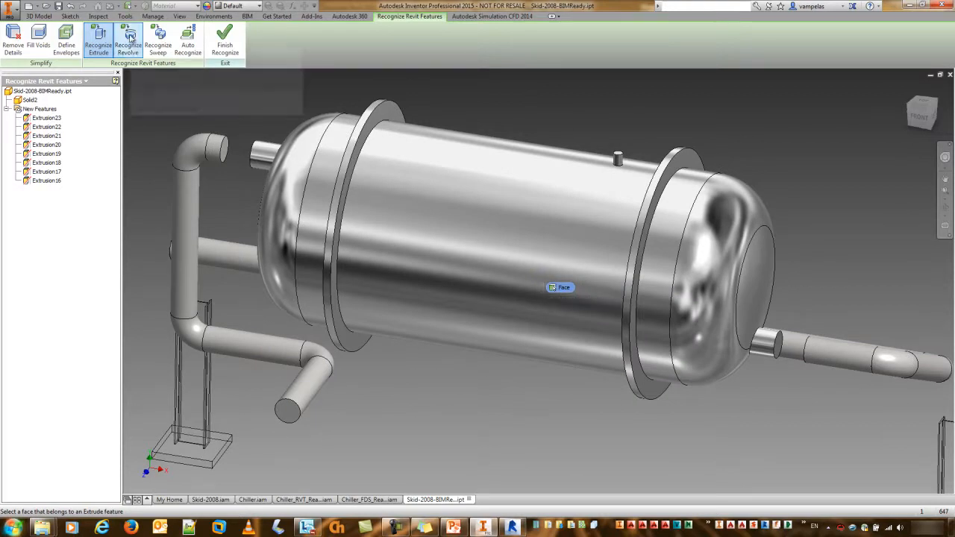
click(129, 38)
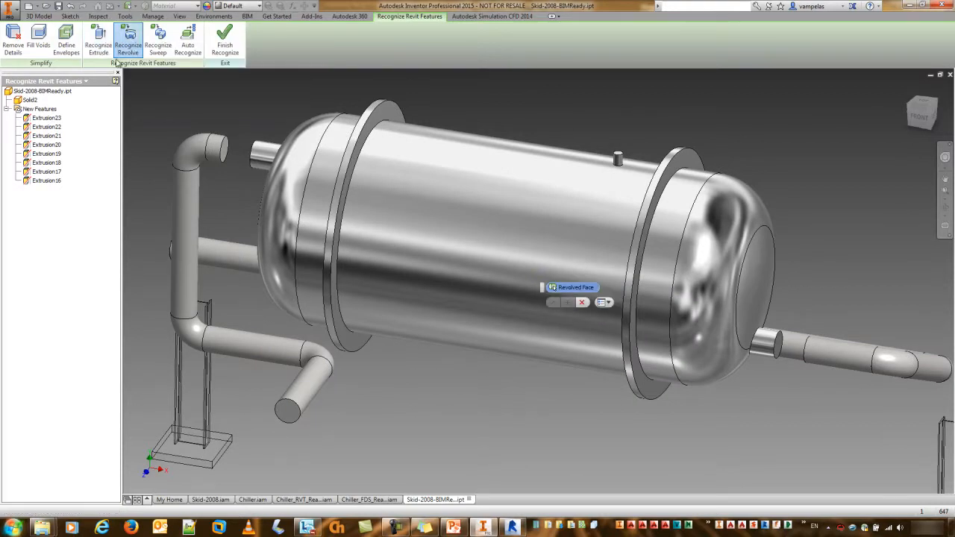
click(263, 154)
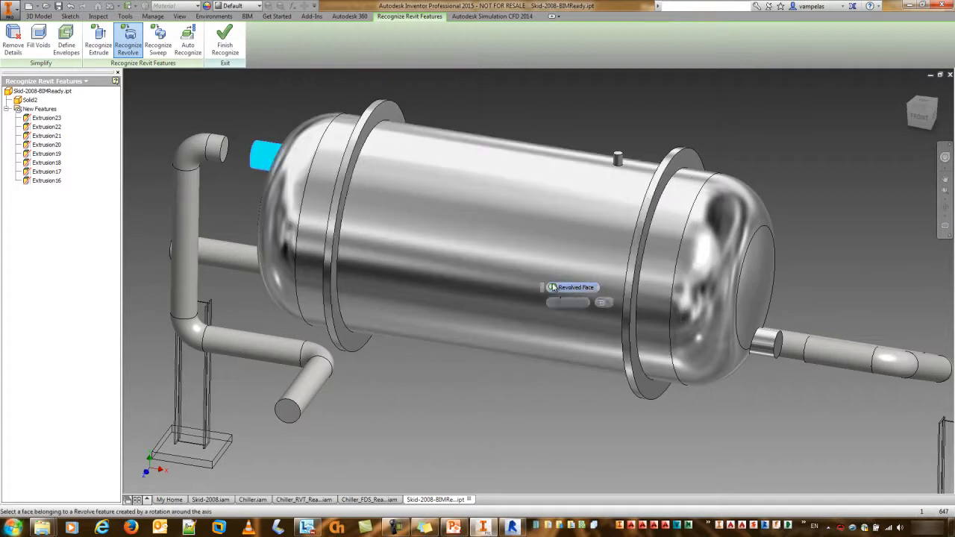
click(565, 301)
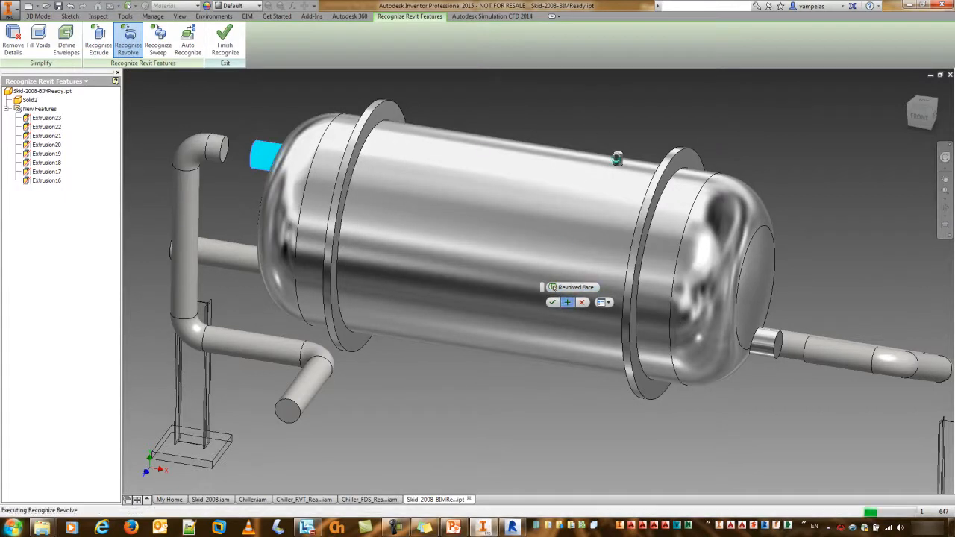
click(619, 162)
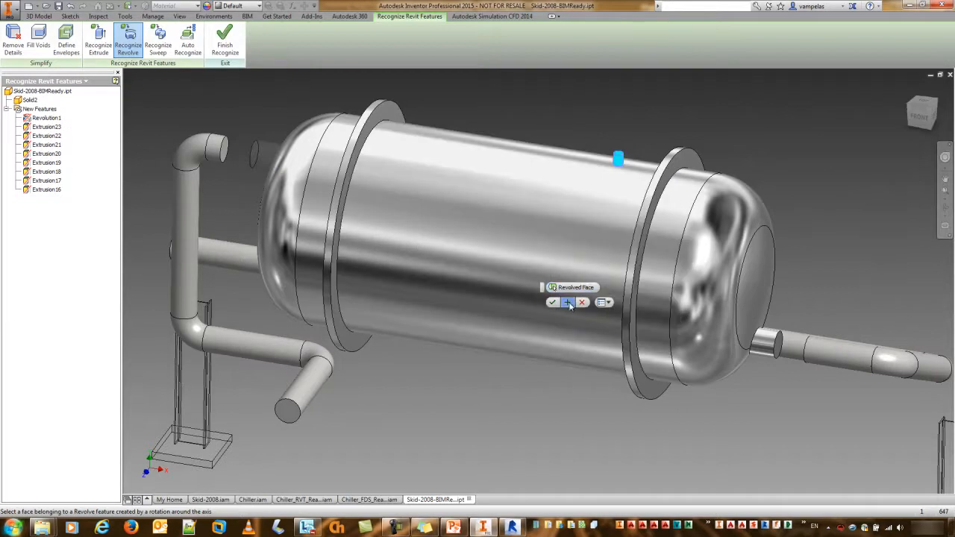
click(567, 302)
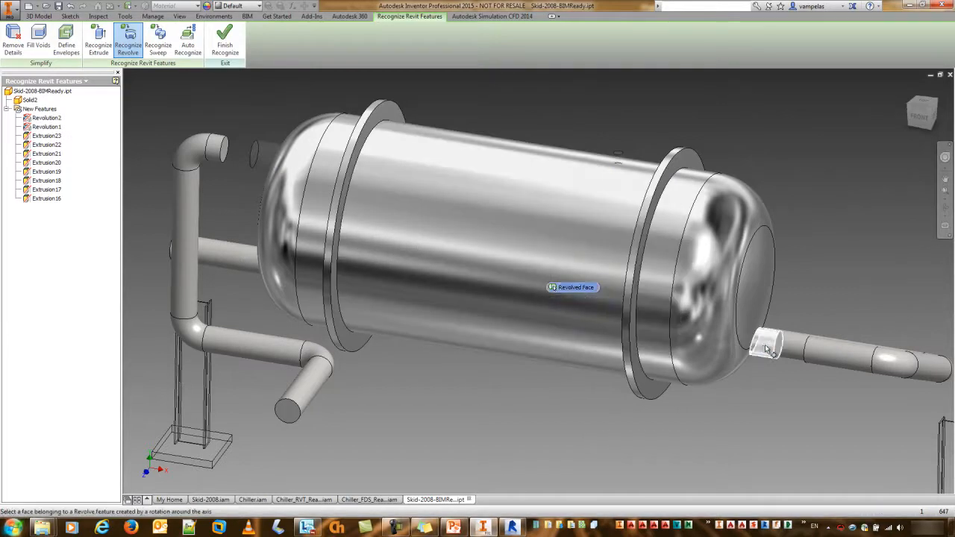
Recognize the short outlet nozzle at the tank's opposite end and the complete tank body with its two rings as Revit revolves.
click(567, 302)
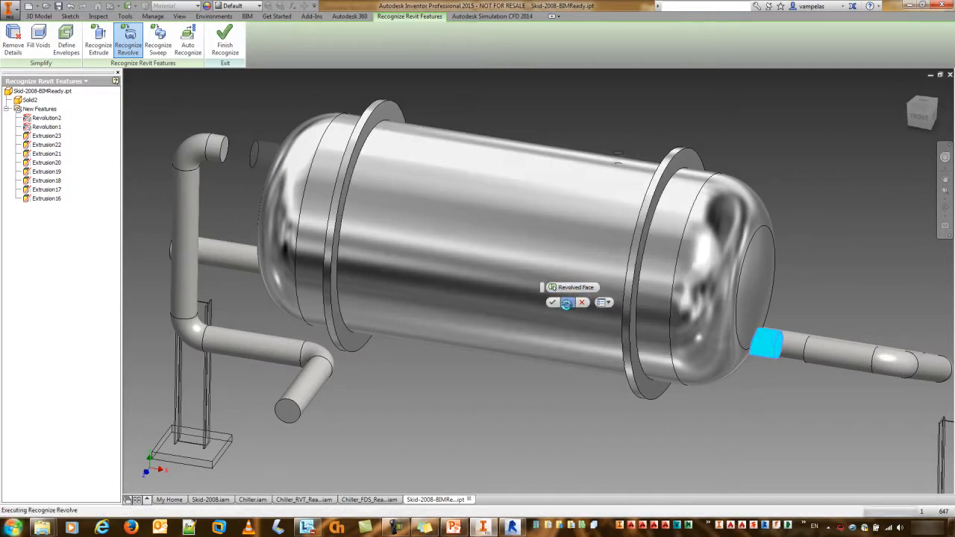
click(488, 219)
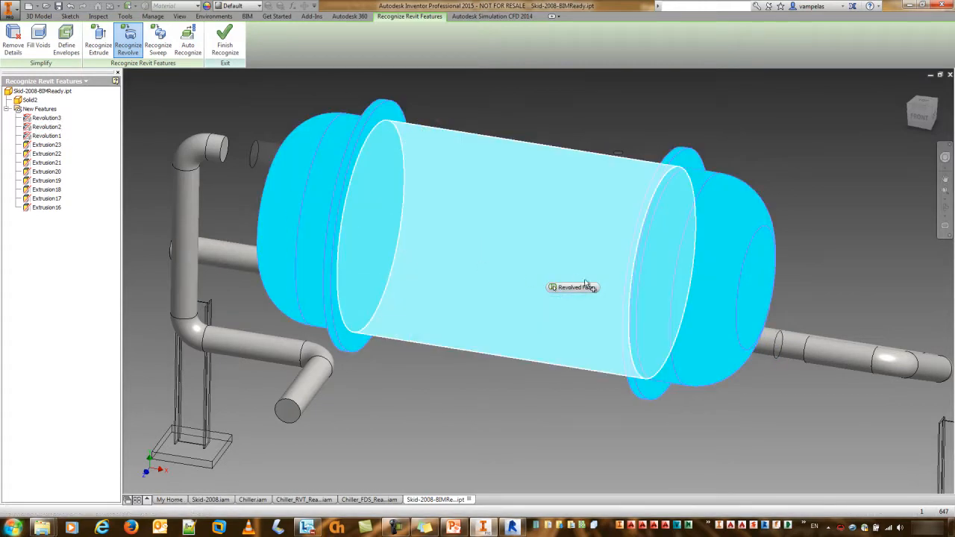
click(567, 302)
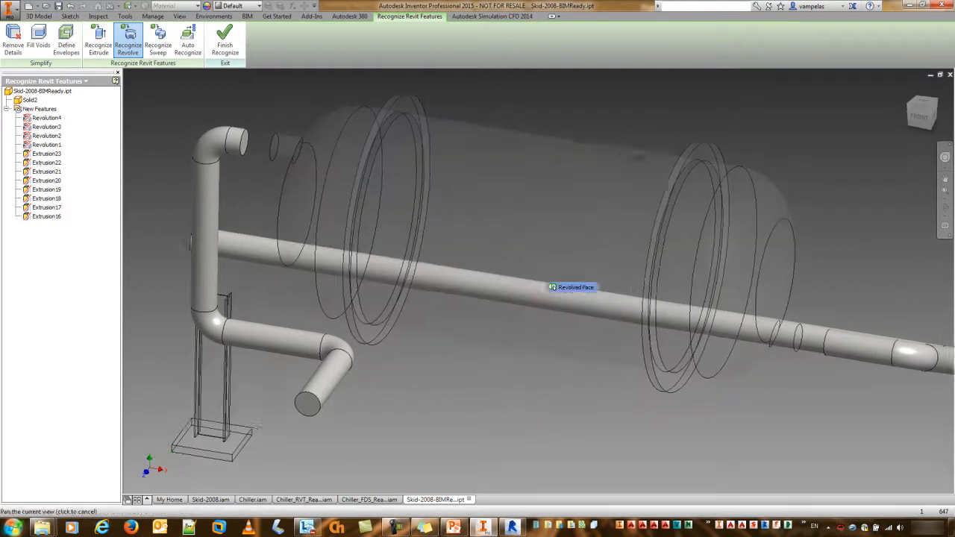
Recognize the two elbows of the outlet piping that joins the long pipe behind the tank as Revit revolves.
scroll(450, 381, down, 2)
shift+middle_drag(450, 381, 574, 401)
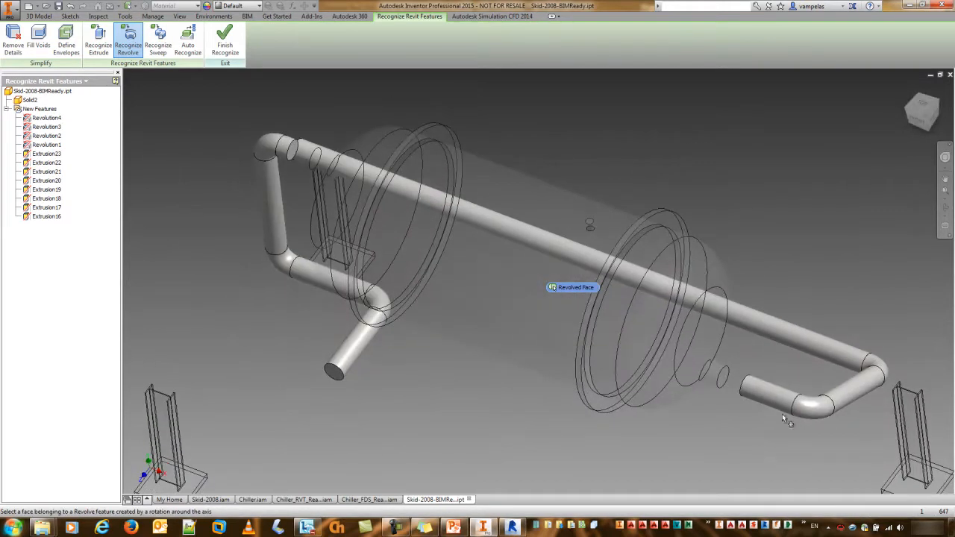
click(804, 409)
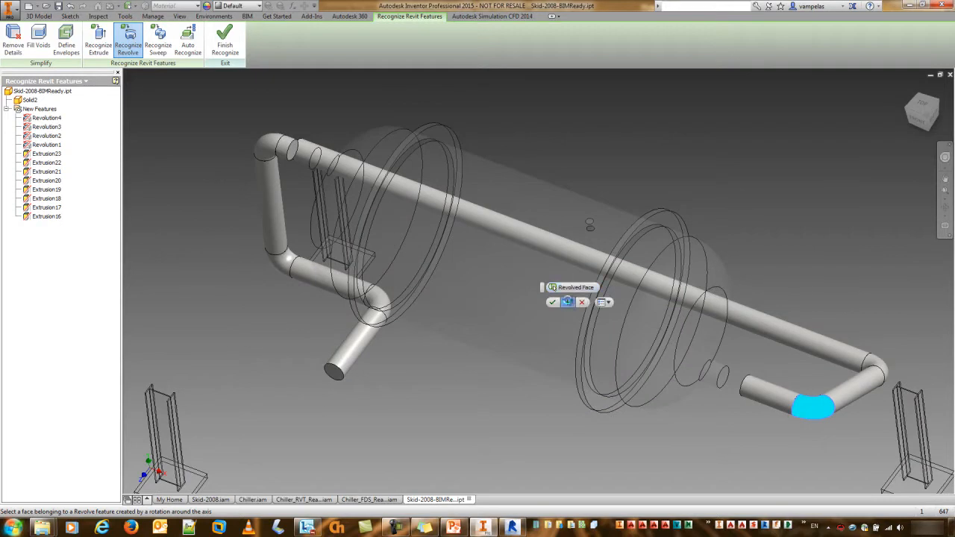
click(567, 302)
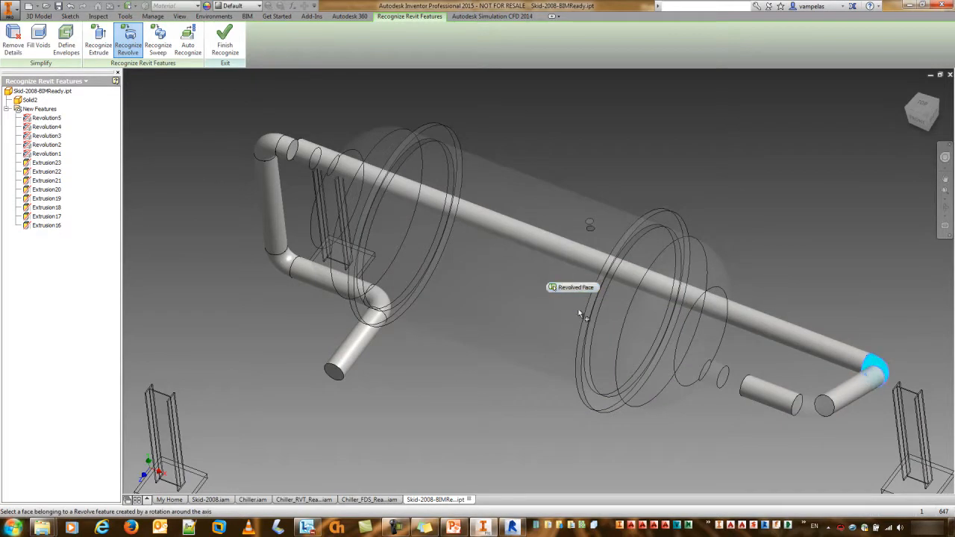
click(569, 303)
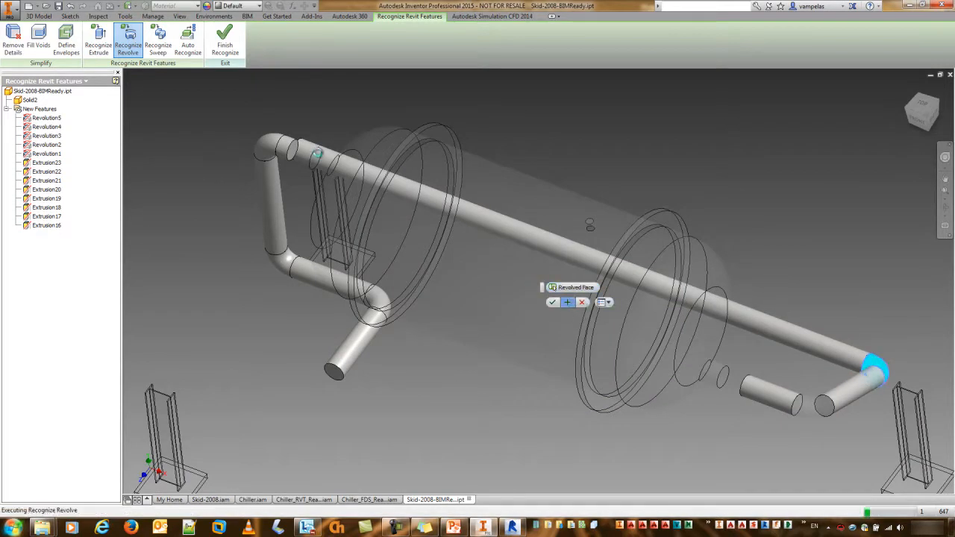
Recognize the three elbows of the bent inlet pipe as Revit revolves: above the vertical run, below it, and before the free end.
click(271, 147)
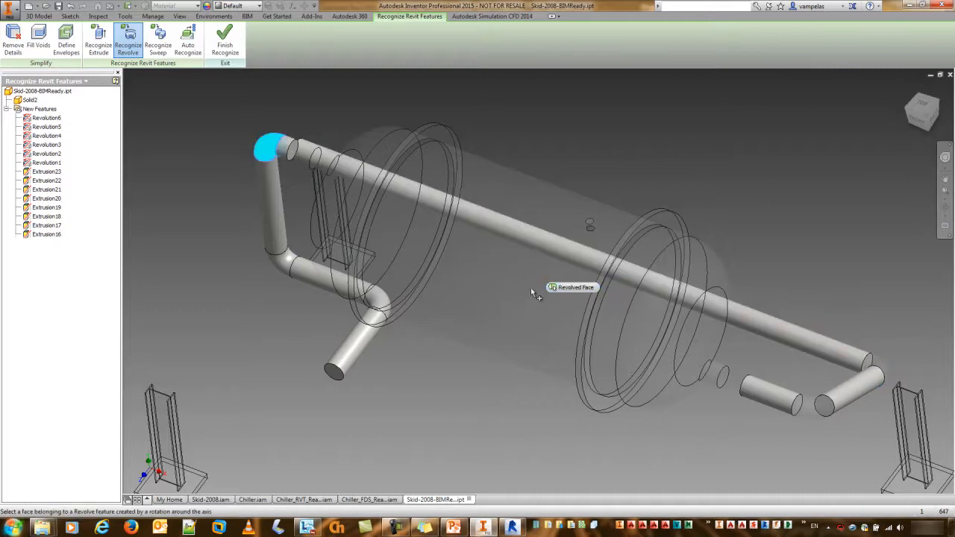
click(553, 302)
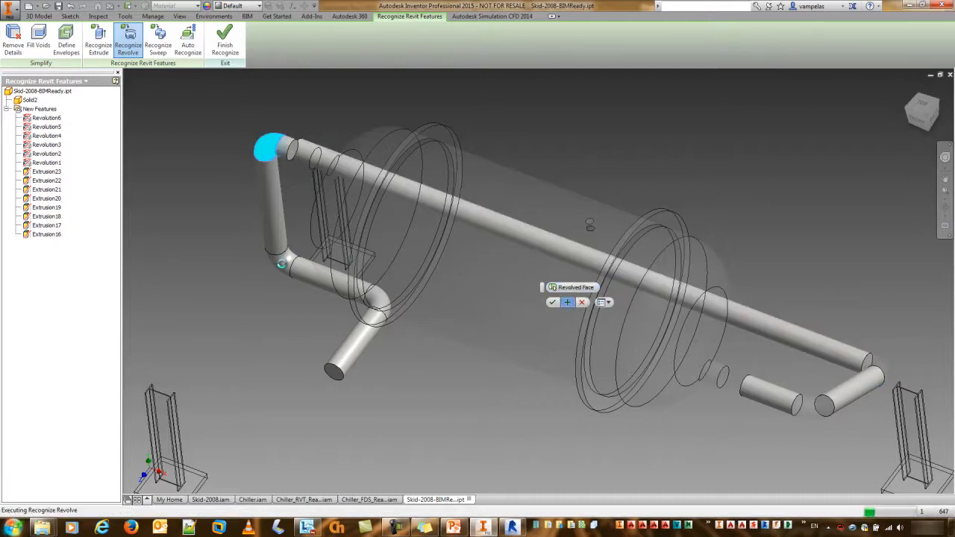
click(282, 262)
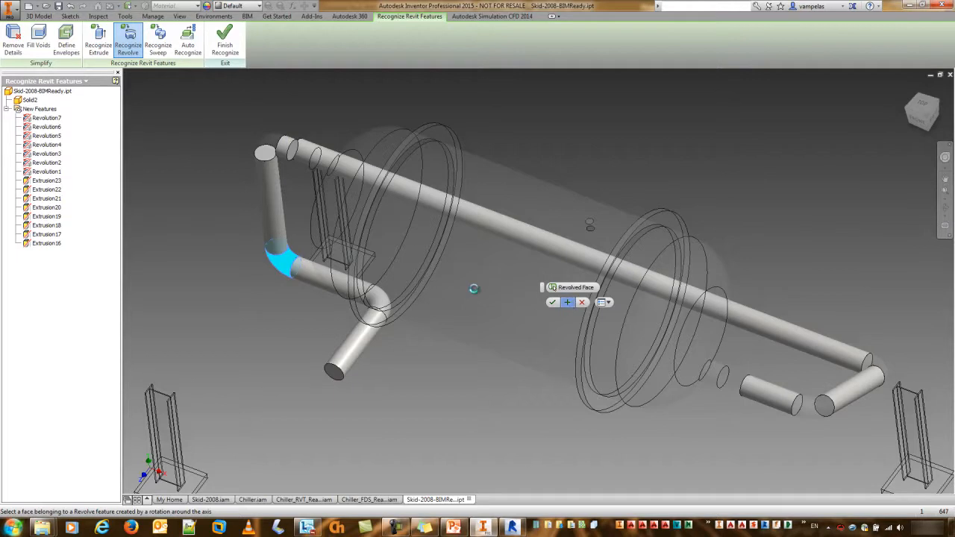
click(567, 302)
click(377, 300)
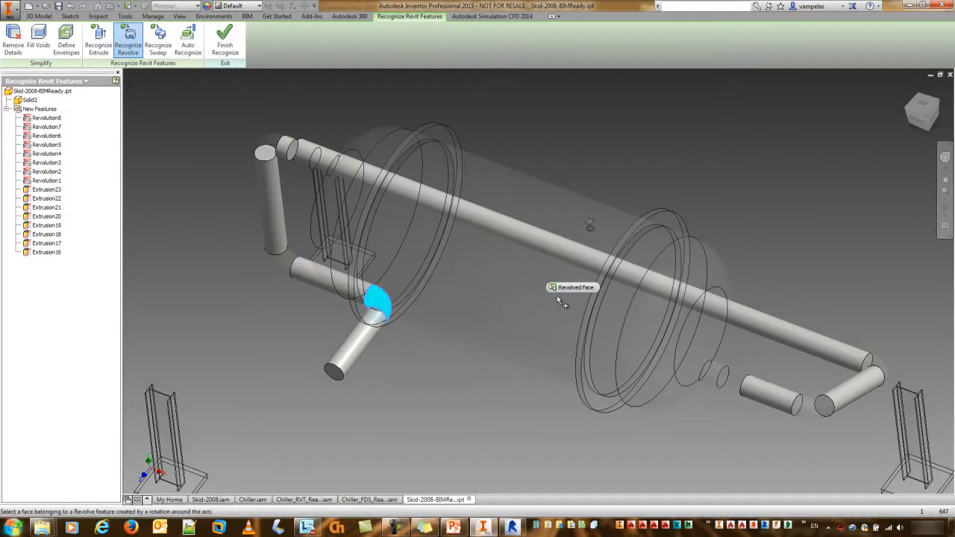
click(567, 302)
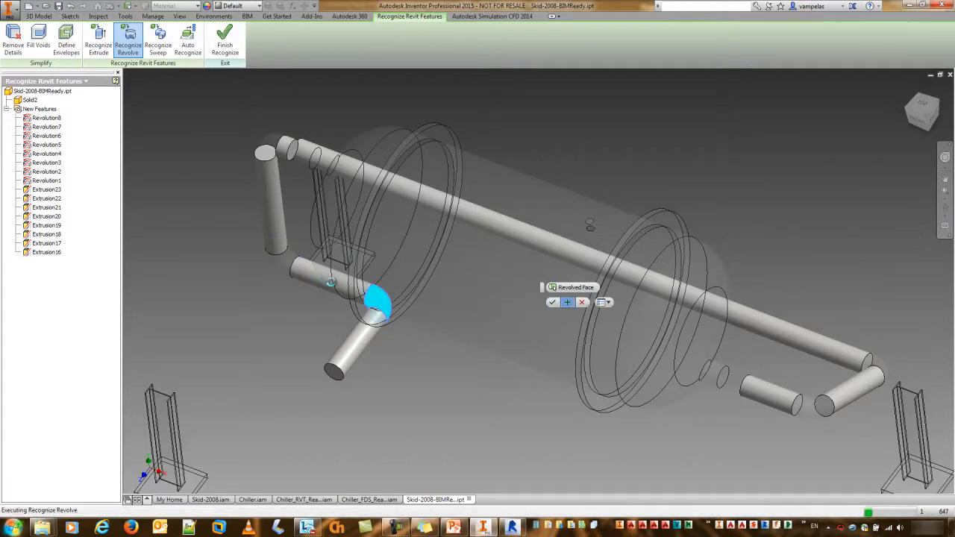
Recognize the inlet pipe's straight free-end segment and the horizontal segment behind it as Revit revolves.
click(366, 336)
click(567, 303)
click(309, 275)
click(567, 302)
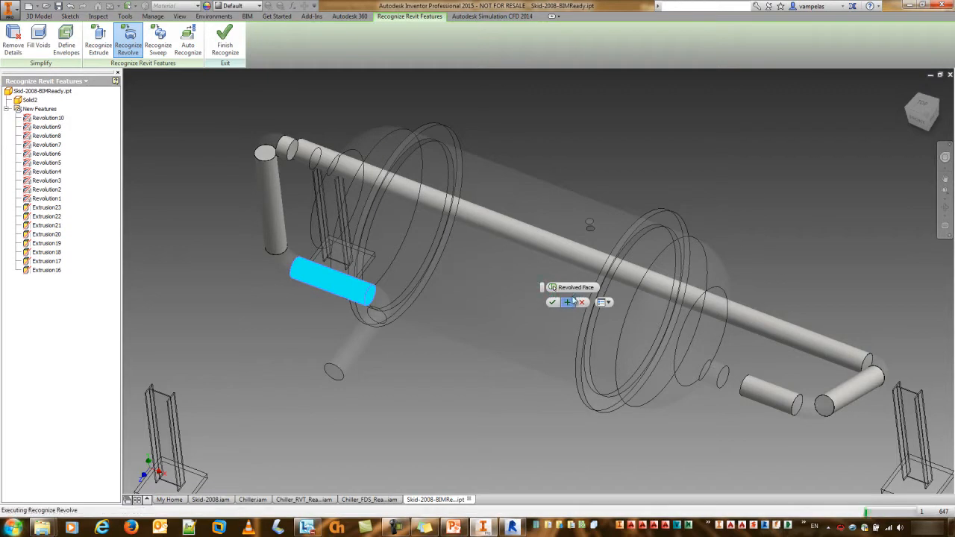
Keep the mini-toolbar fully displayed while recognizing the vertical inlet pipe and the short stub at its upper end as Revit revolves.
click(606, 302)
click(611, 326)
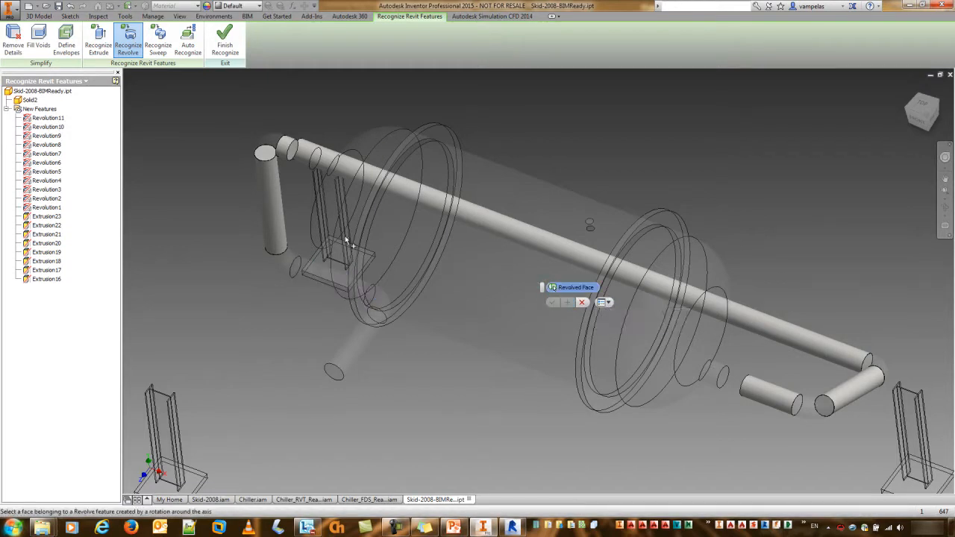
click(261, 211)
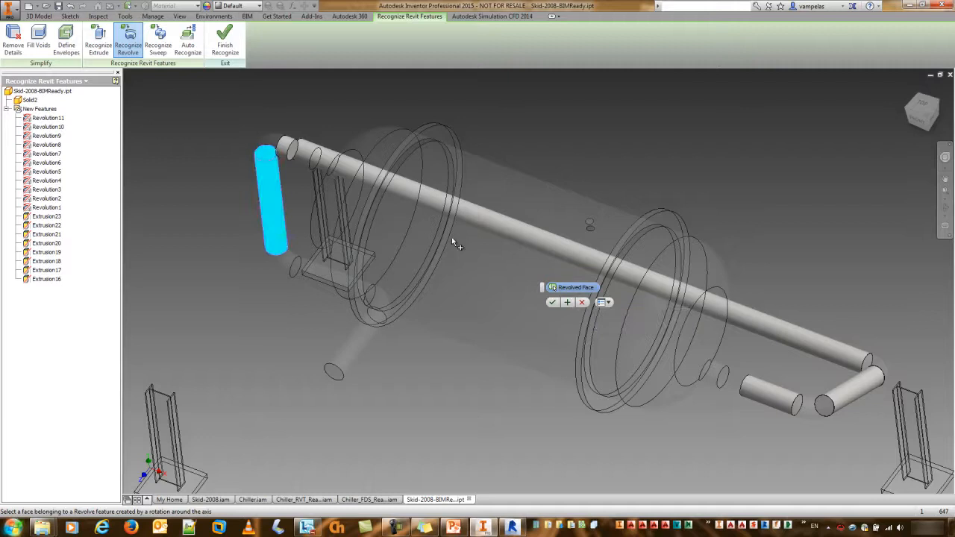
click(567, 302)
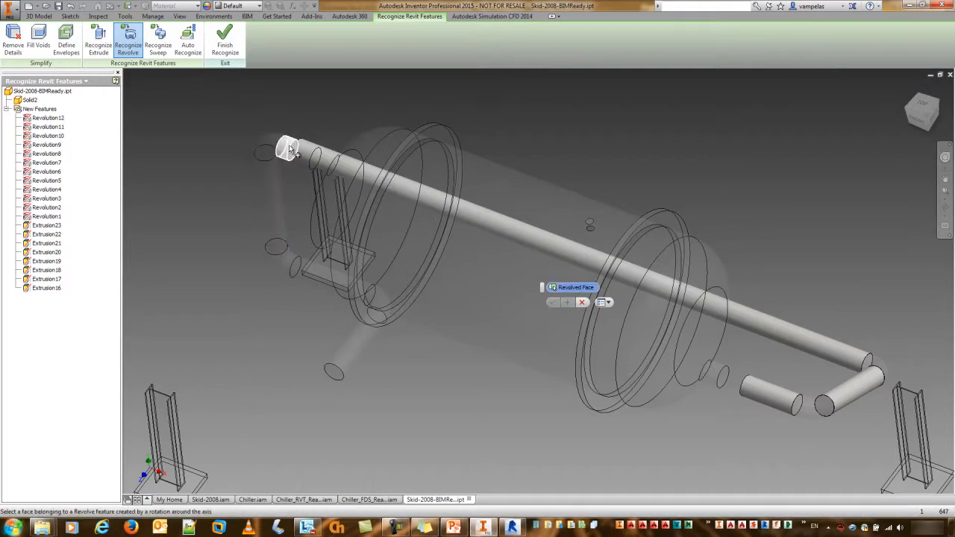
click(568, 302)
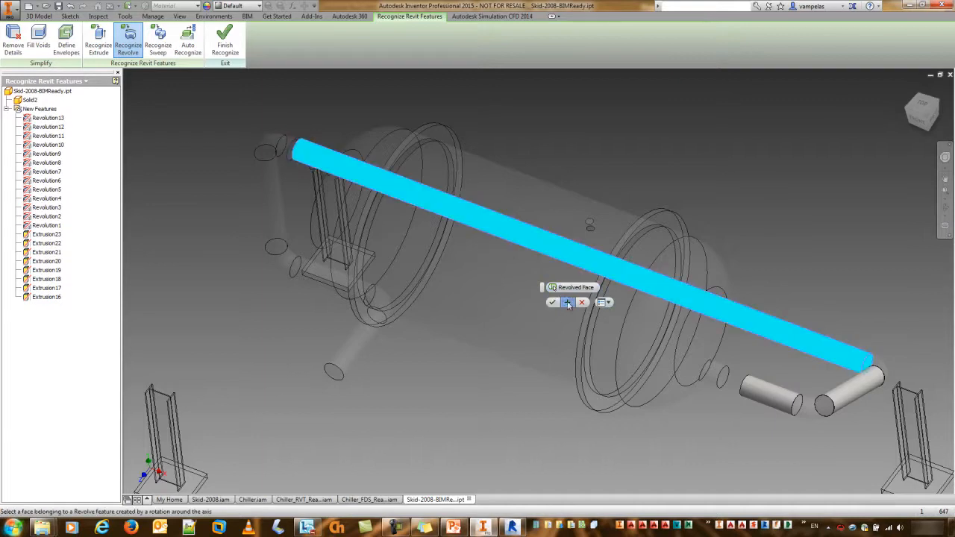
Recognize the long straight pipe behind the tank and the two short straight pipes on the outlet side as Revit revolves.
click(569, 302)
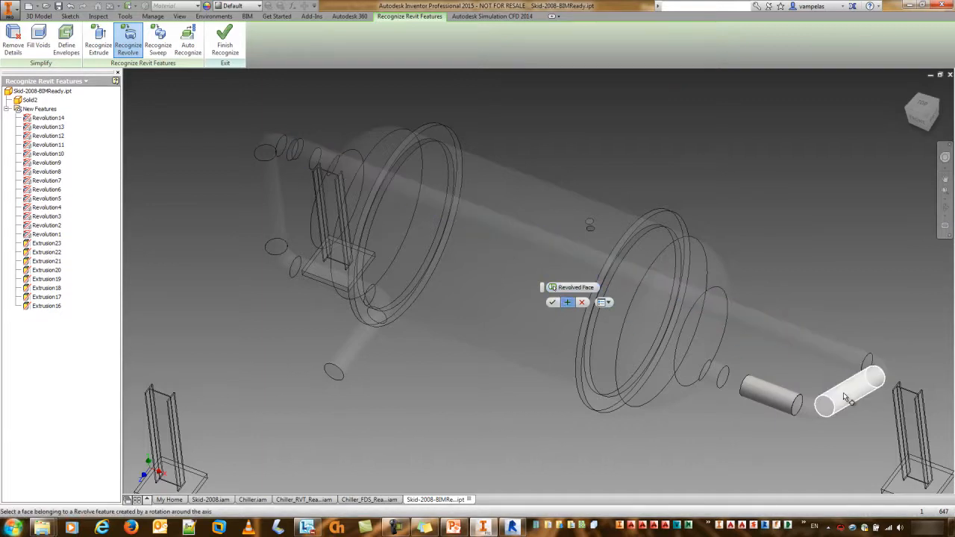
click(568, 303)
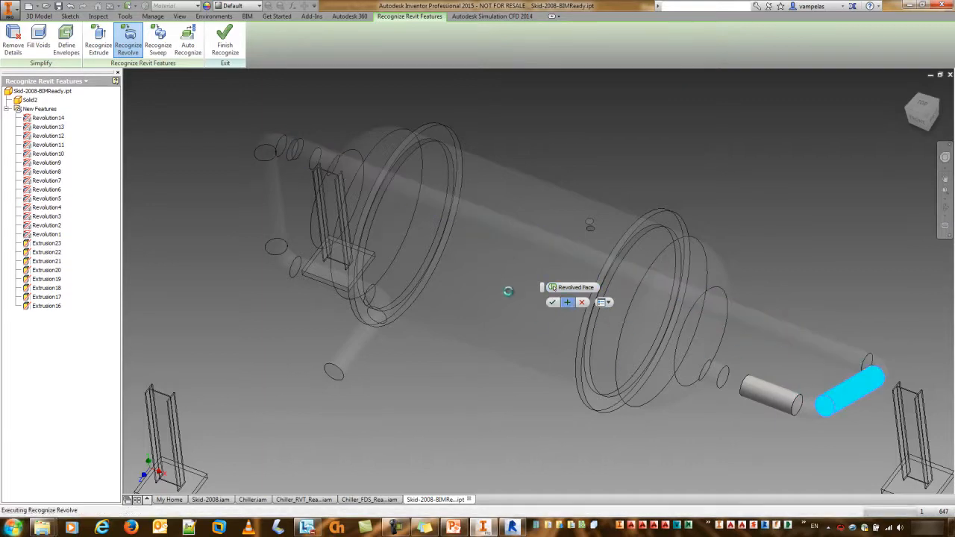
scroll(596, 224, down, 5)
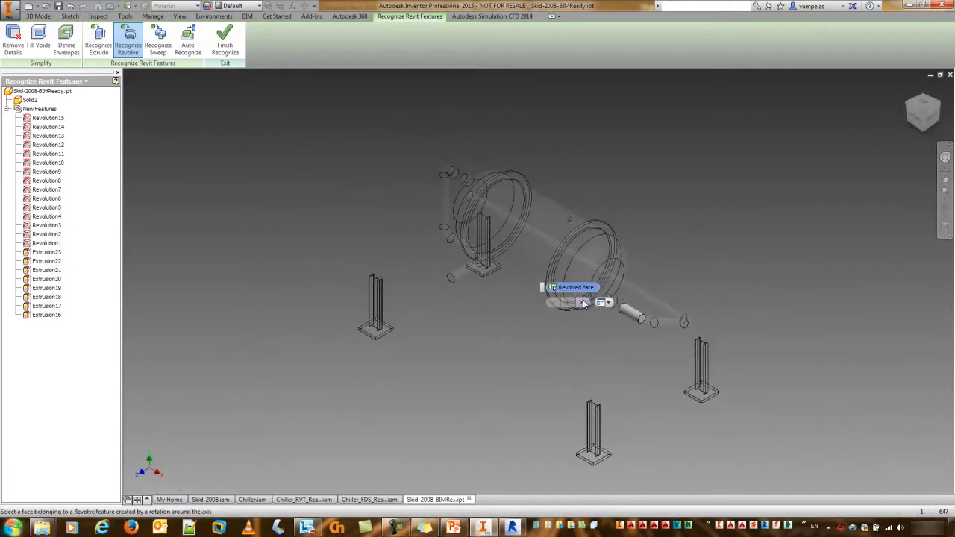
click(633, 315)
click(568, 302)
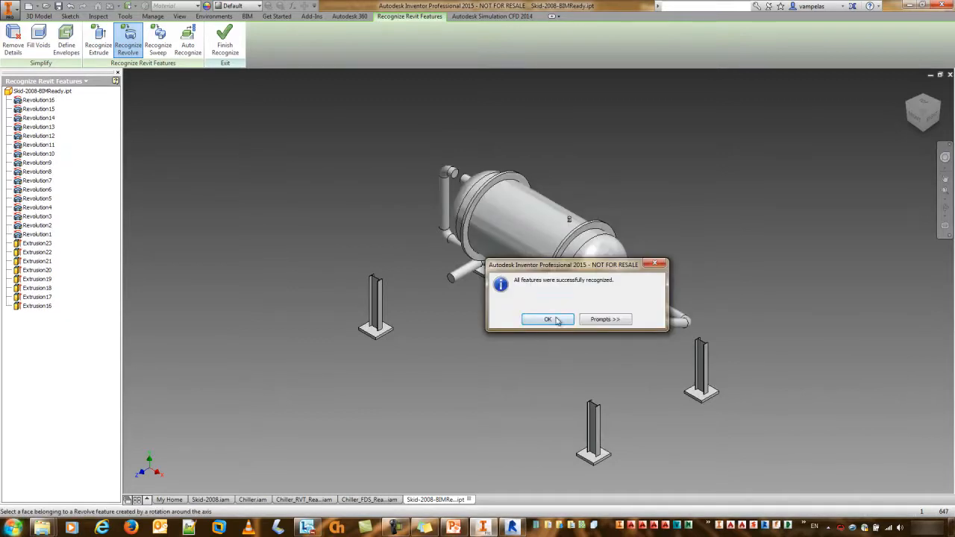
click(547, 319)
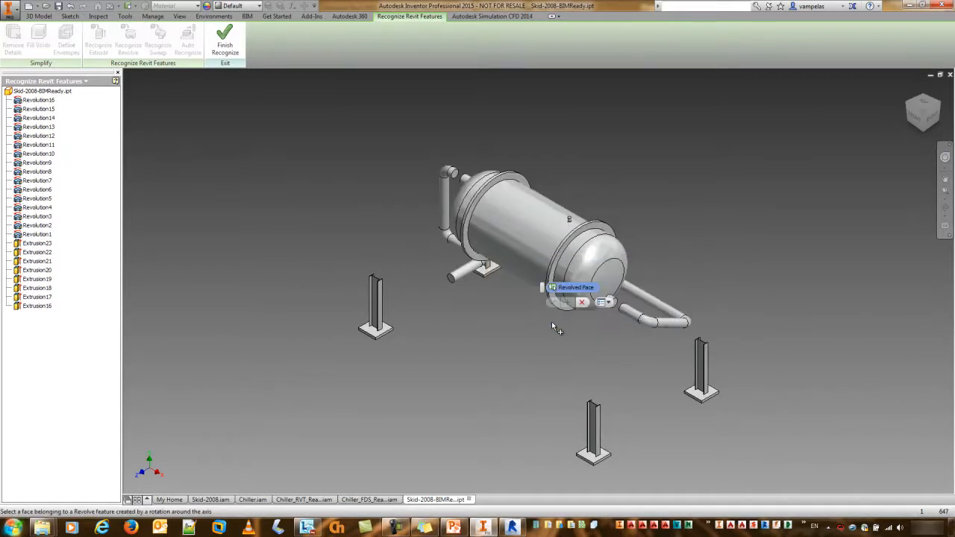
Finish the Revit feature recognition and enter the BIM Exchange environment.
click(225, 46)
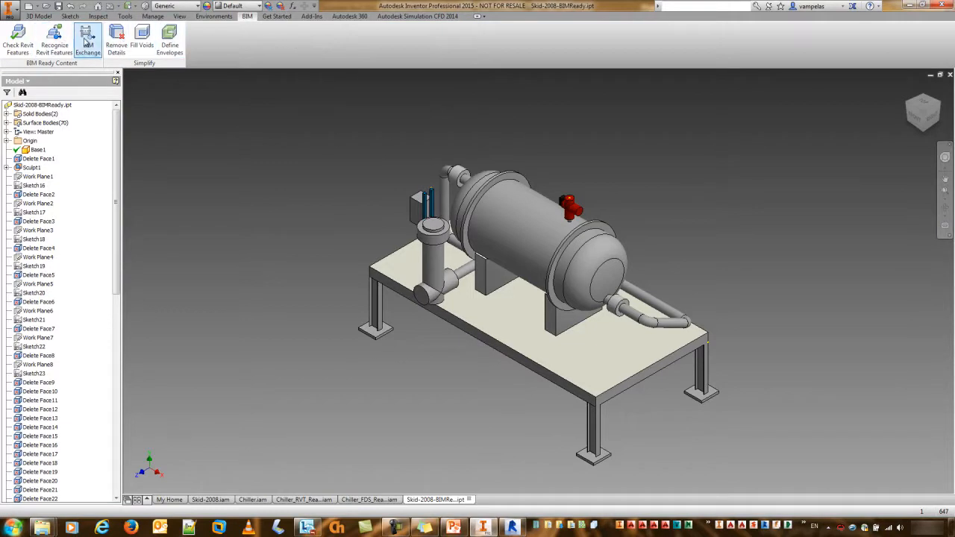
click(86, 42)
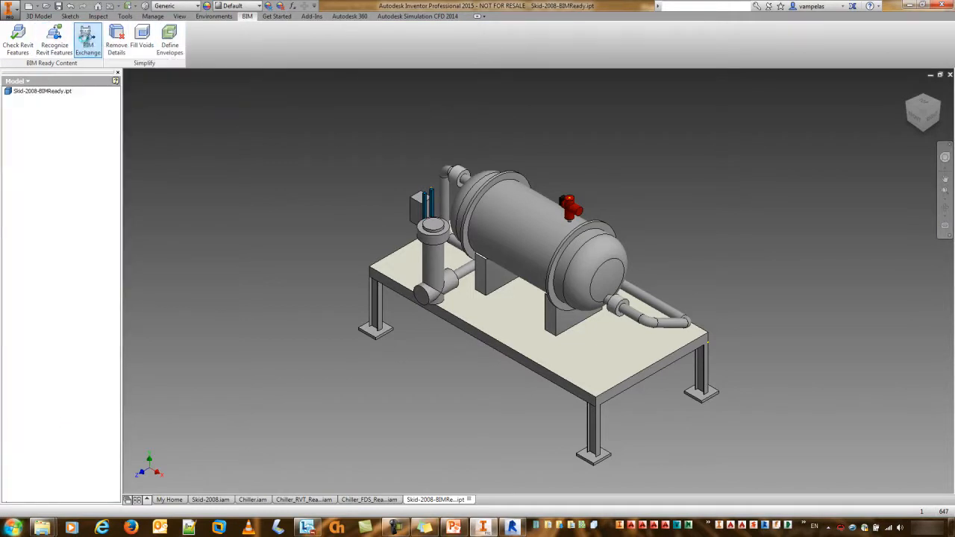
Hide the work planes from Work Plane25 through Work Plane39.
click(44, 333)
shift+click(40, 457)
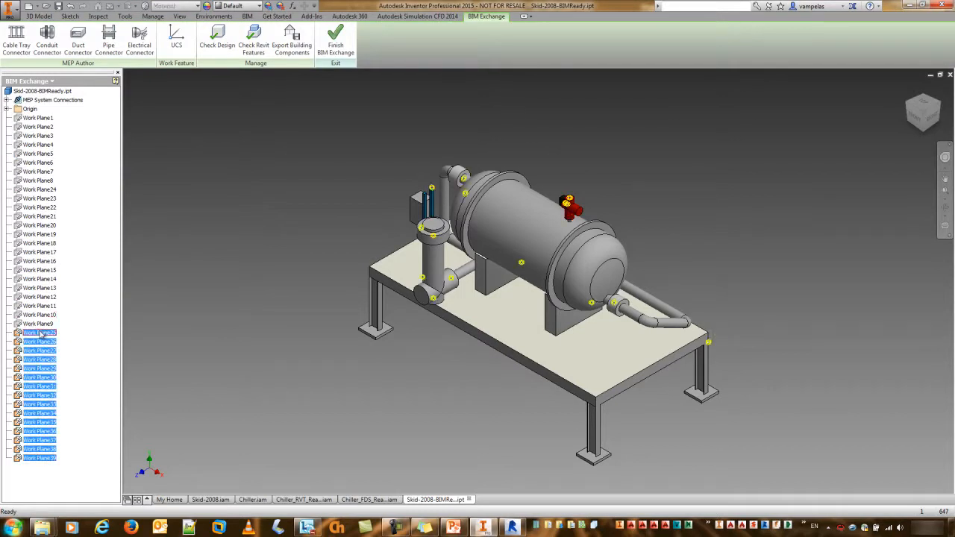
right_click(37, 332)
click(59, 387)
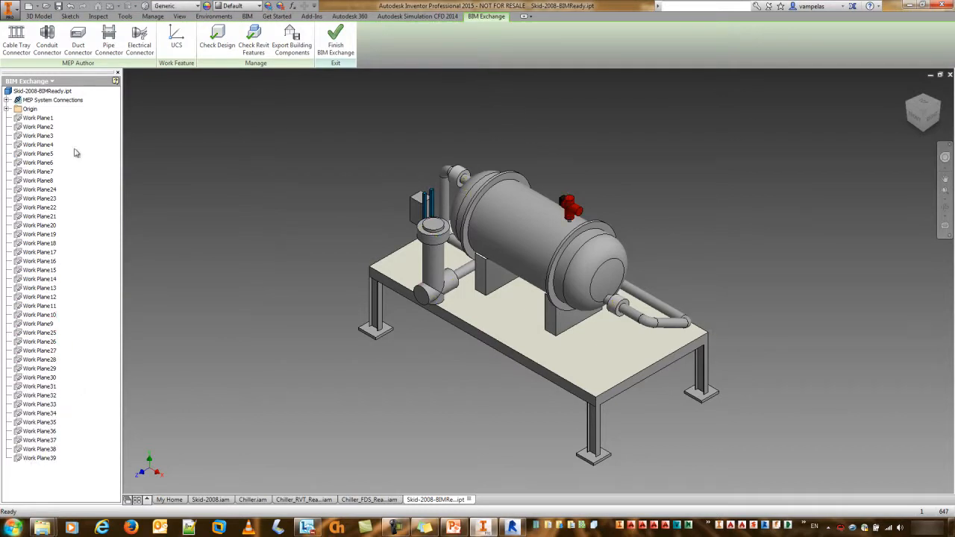
Start a circular pipe connector on the end flange of the long straight pipe and set its nominal diameter to 120 mm.
shift+middle_drag(324, 320, 408, 342)
scroll(408, 343, up, 3)
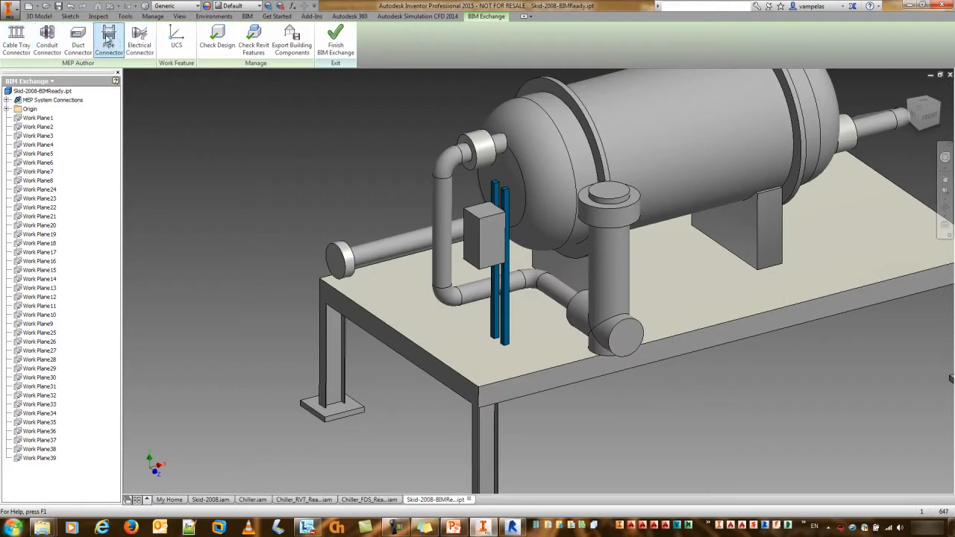
click(108, 39)
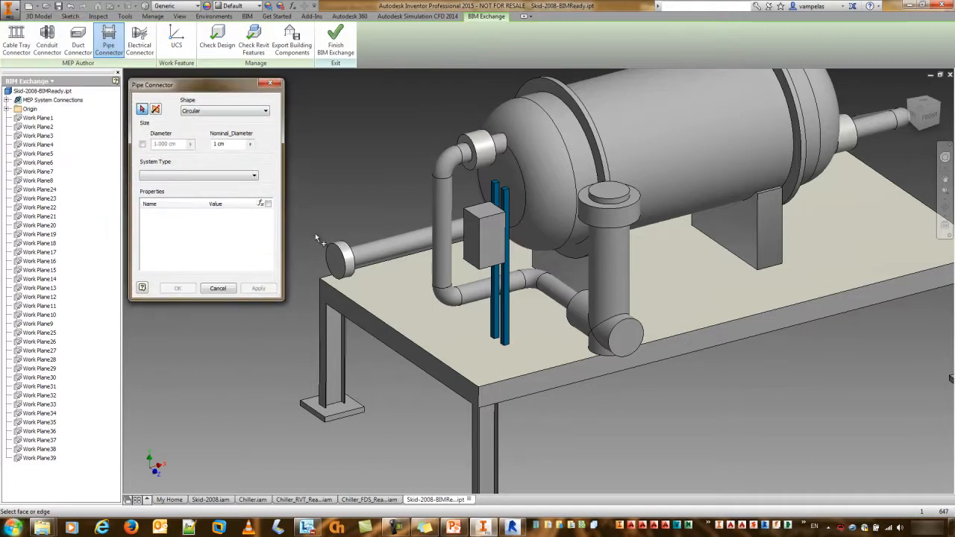
click(340, 265)
click(233, 113)
click(223, 95)
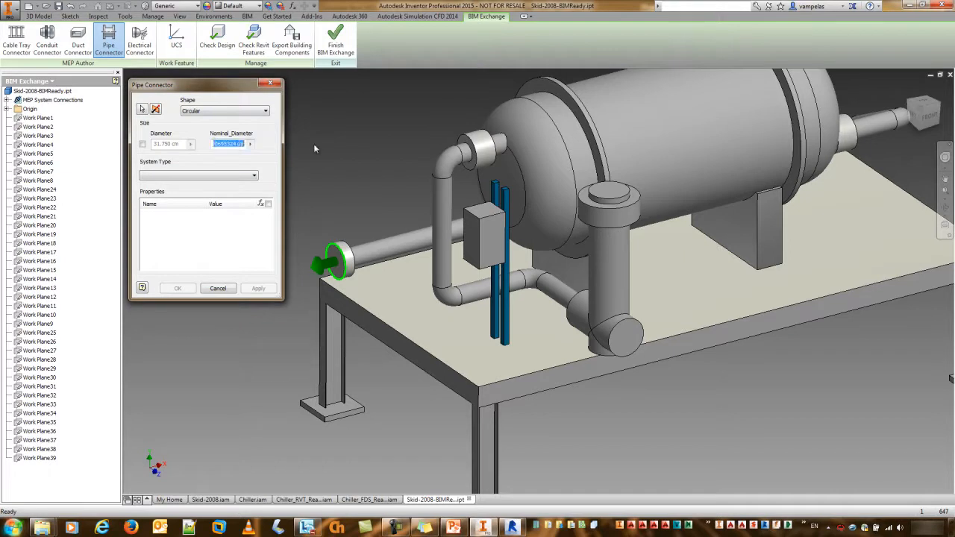
text(120)
Set the system type of the long pipe's connector to Sanitary.
click(199, 177)
key(Down)
key(Down)
key(Down)
key(Down)
key(Down)
key(Down)
key(Down)
key(Down)
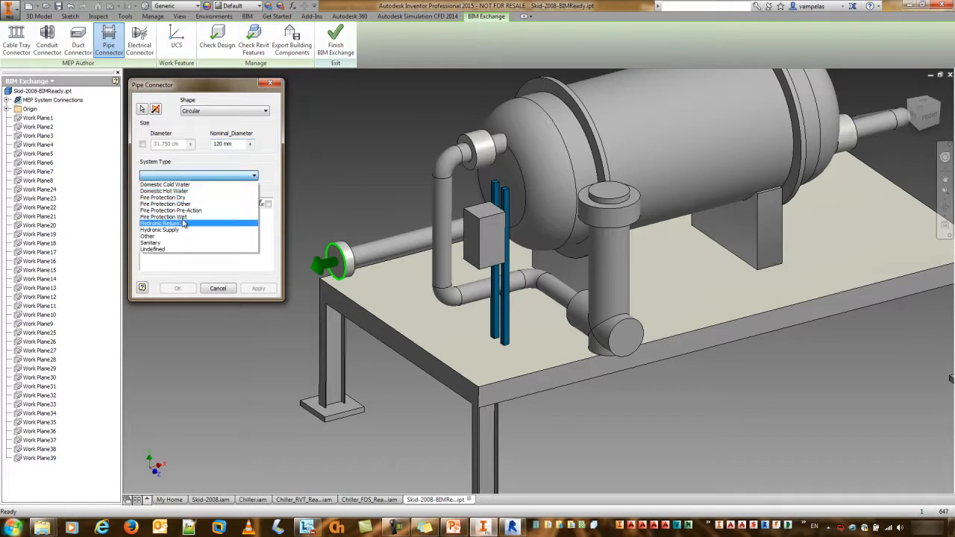
key(Return)
click(188, 177)
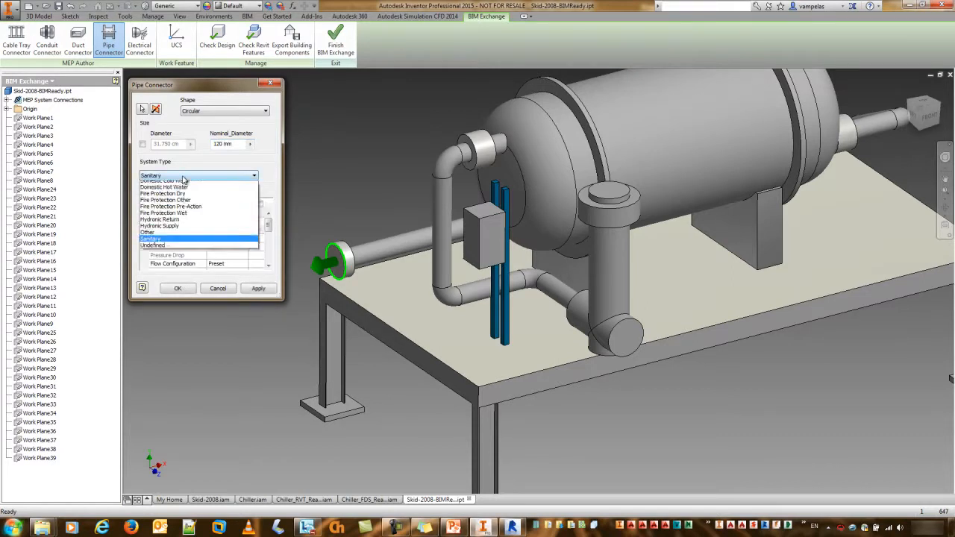
click(257, 156)
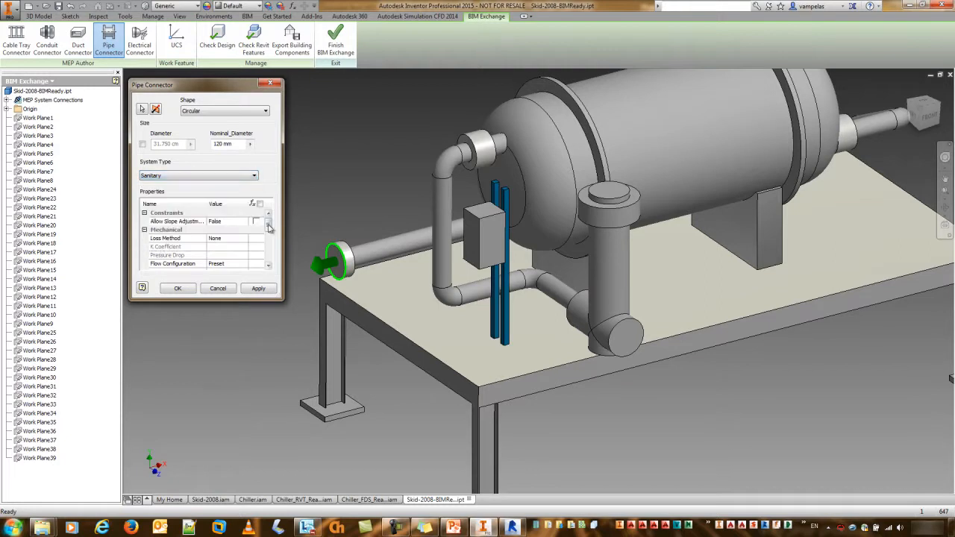
Give the long pipe's connector the Flange connection type with Bidirectional flow direction and apply it.
drag(270, 227, 270, 244)
click(239, 239)
click(245, 239)
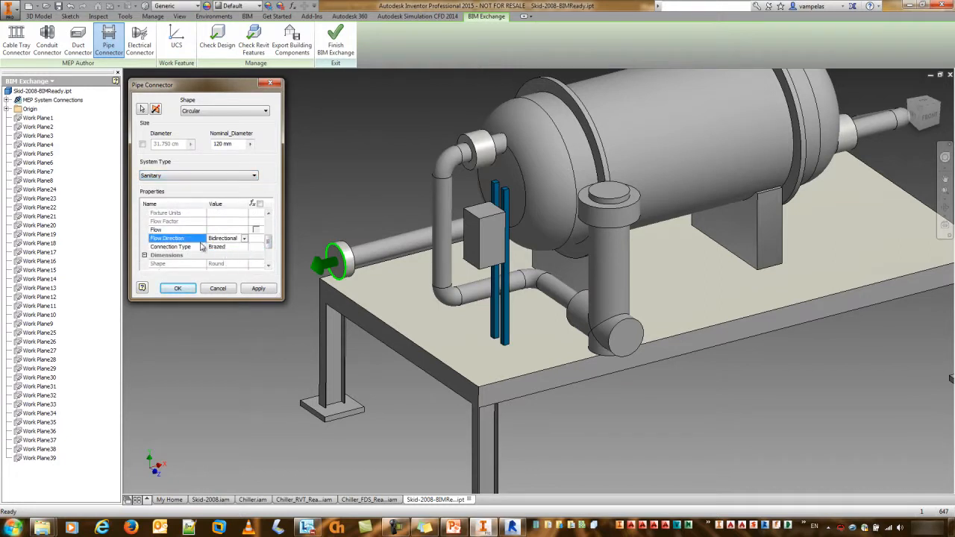
click(241, 246)
click(244, 246)
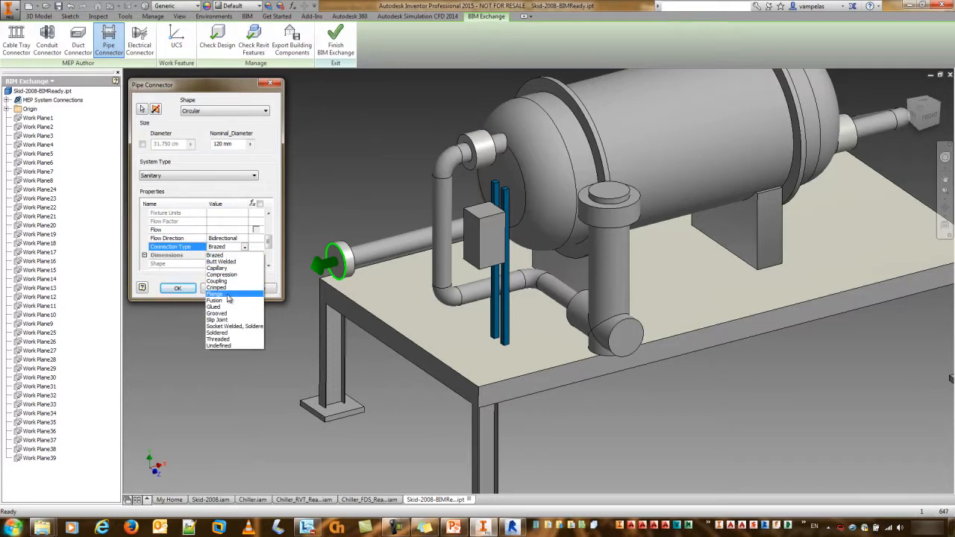
click(228, 294)
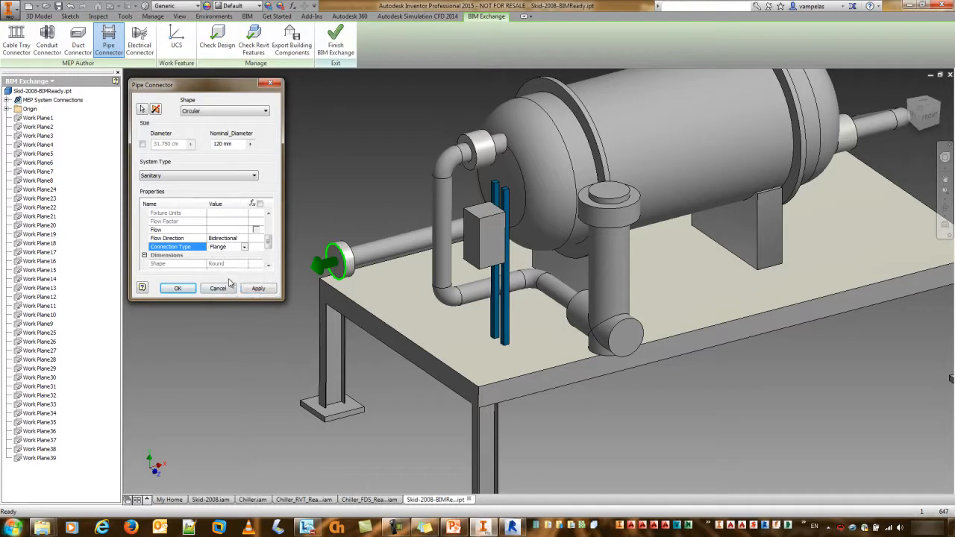
click(236, 240)
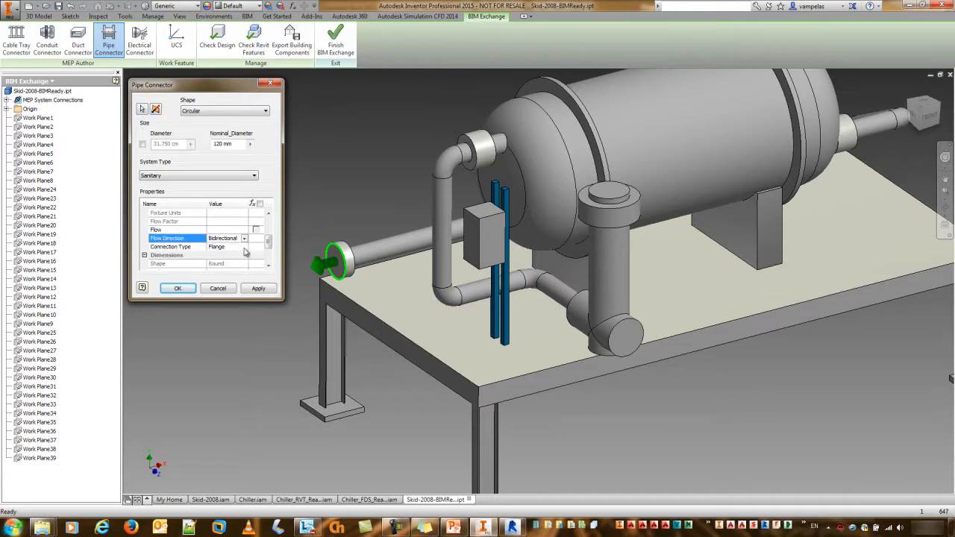
scroll(270, 244, down, 2)
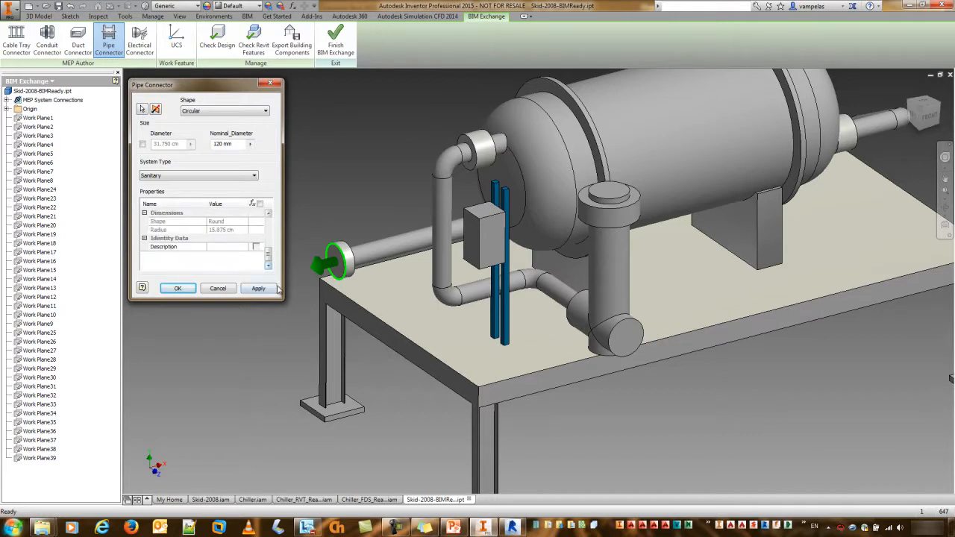
click(259, 289)
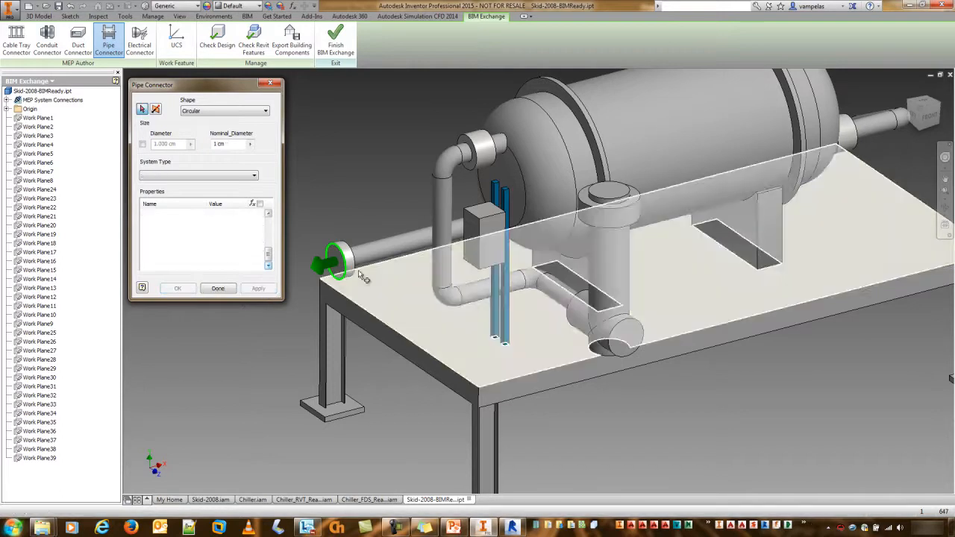
Start another pipe connector on the circular end face at the vertical vessel's base, with nominal diameter 110 mm and system type Sanitary.
click(631, 341)
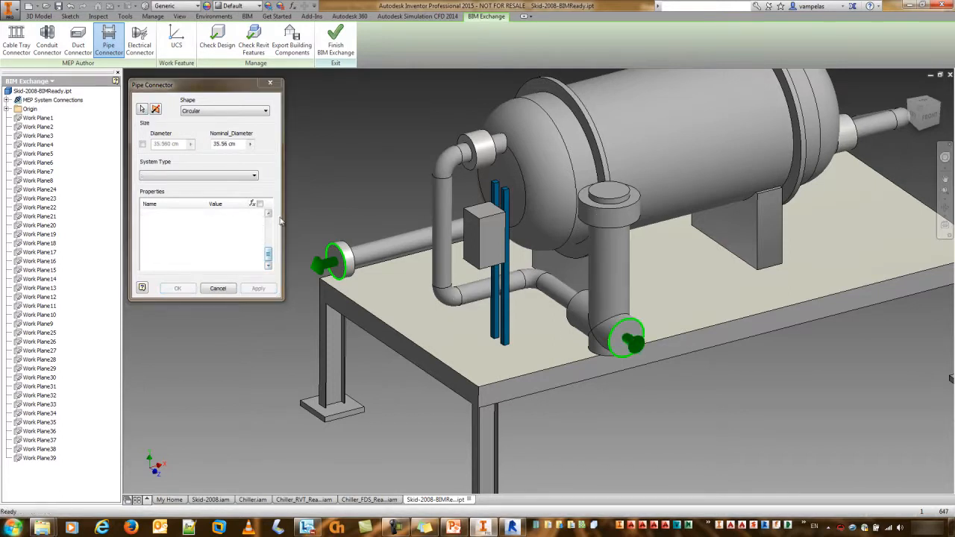
click(238, 143)
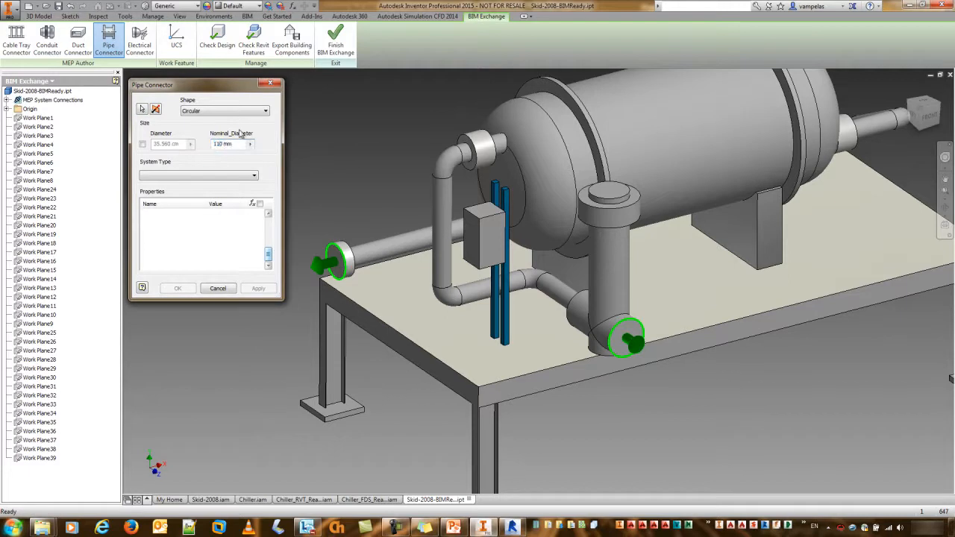
click(188, 177)
click(242, 239)
Set the connection type of the vertical vessel's connector to Flange, apply it, and finish adding pipe connectors.
drag(270, 252, 268, 239)
click(235, 257)
click(244, 255)
click(220, 273)
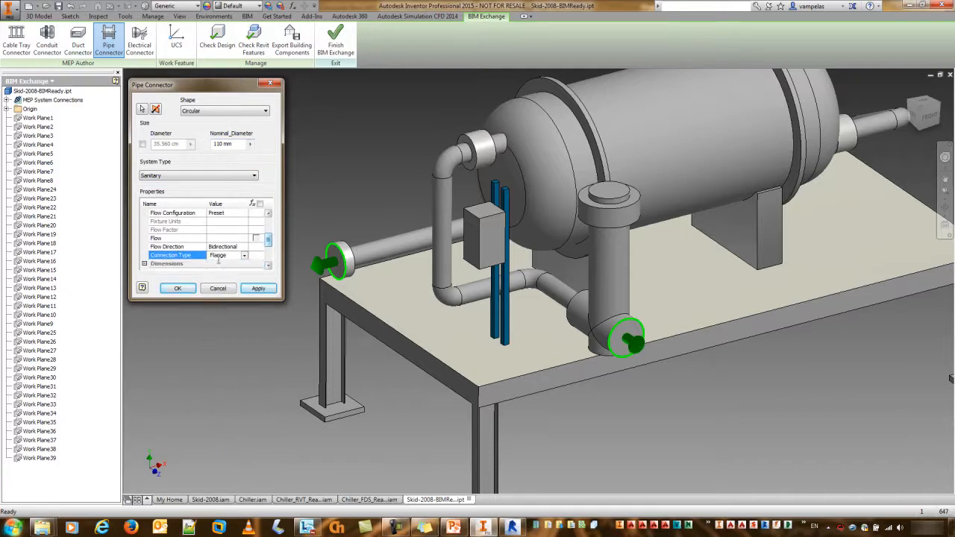
click(253, 288)
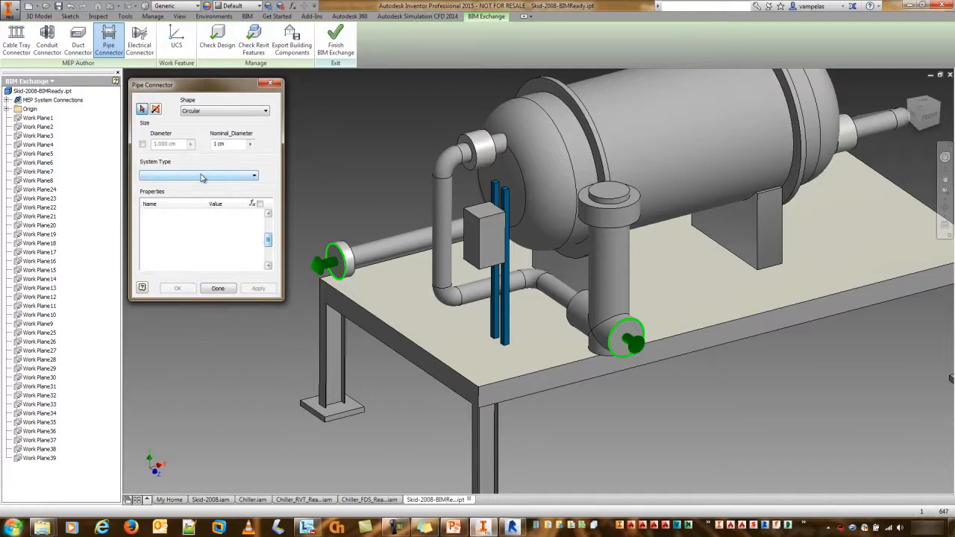
click(218, 289)
Create a UCS at the lower corner of the front leg's base plate, aligning X and Y with the two bottom edges.
scroll(304, 207, down, 3)
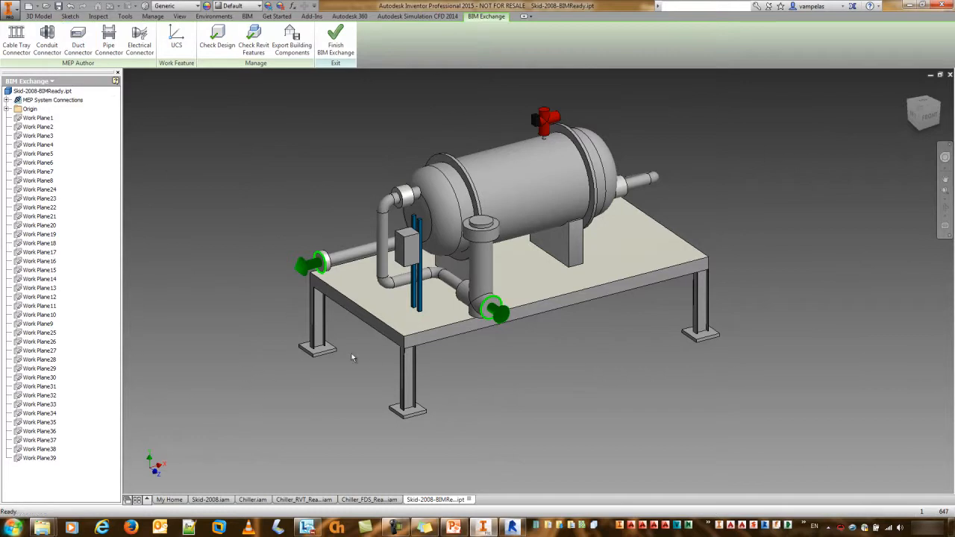
scroll(343, 330, down, 4)
scroll(342, 340, down, 3)
scroll(362, 350, down, 1)
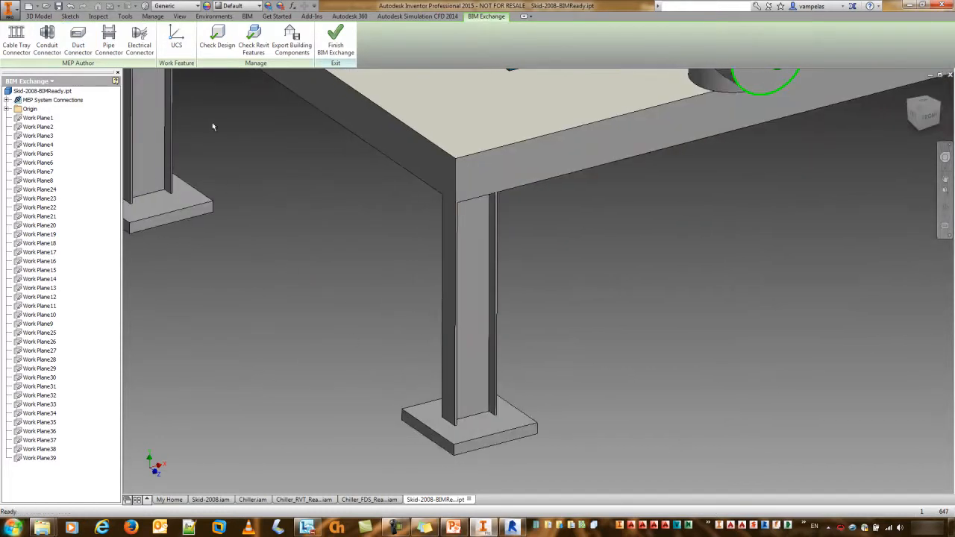
click(177, 43)
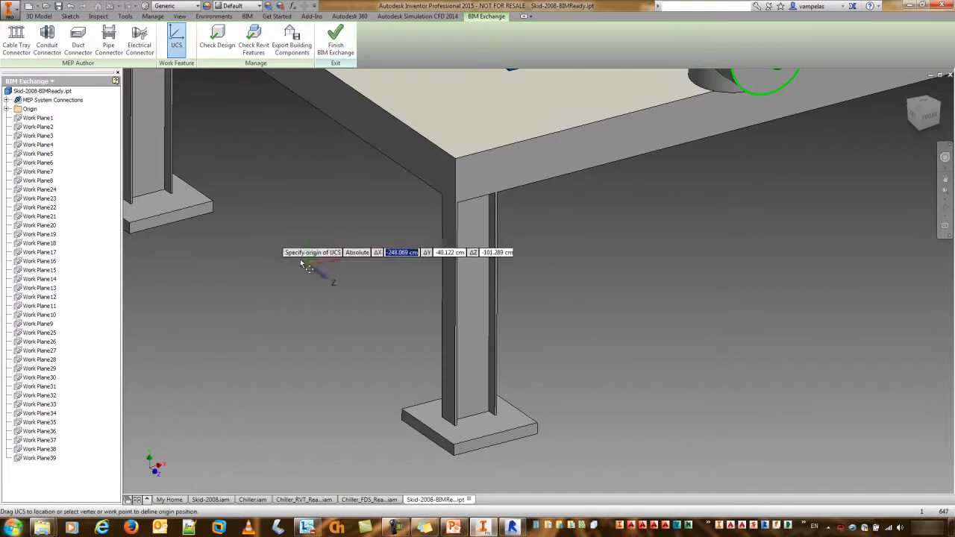
middle_drag(370, 396, 318, 333)
scroll(319, 333, down, 3)
middle_drag(329, 368, 298, 356)
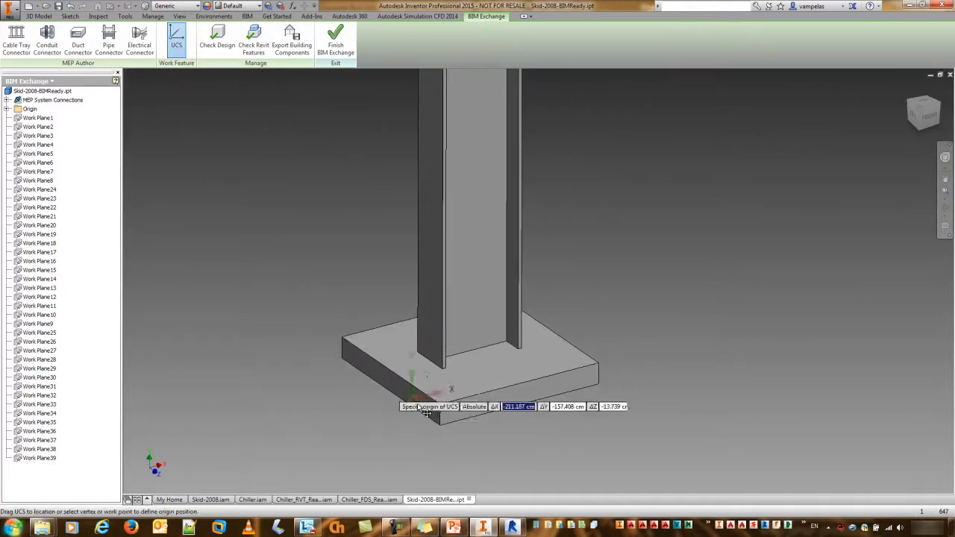
click(441, 428)
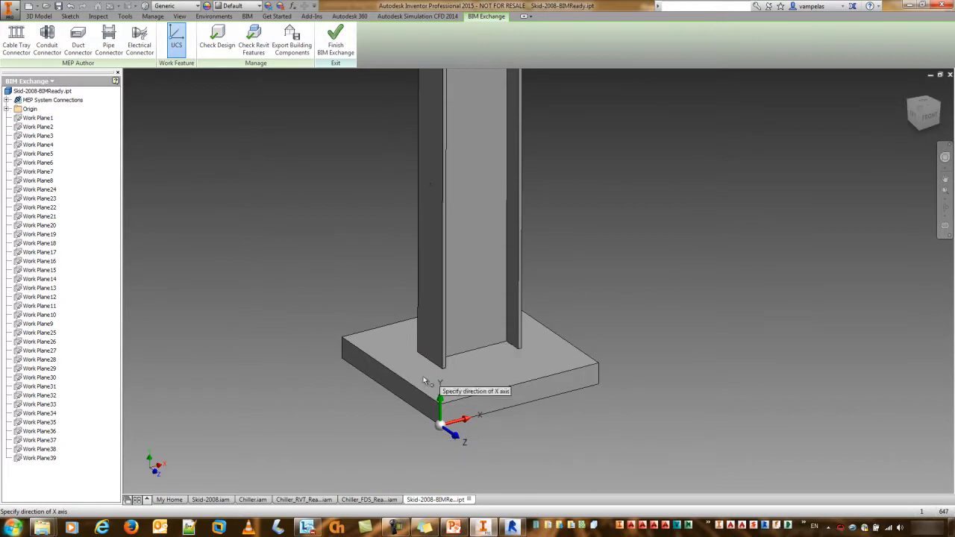
click(600, 385)
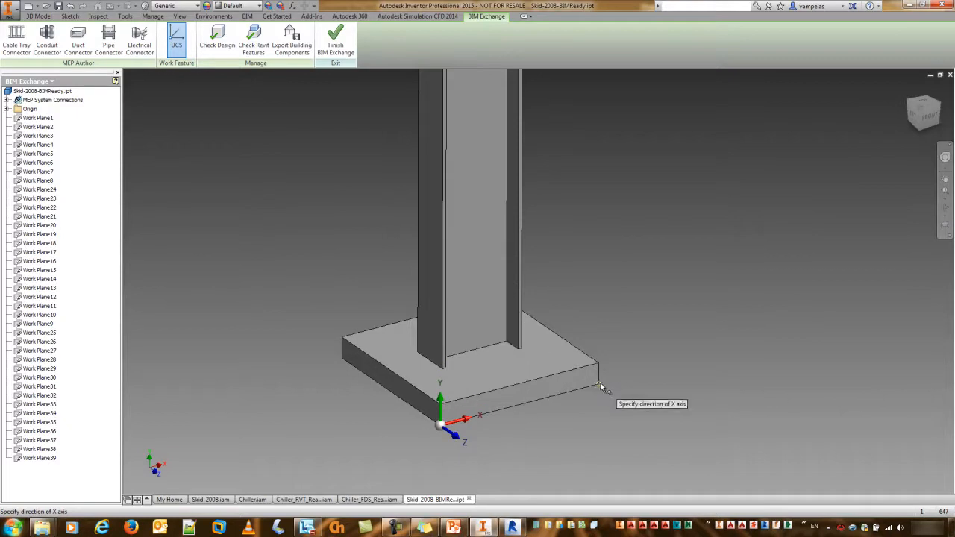
click(341, 360)
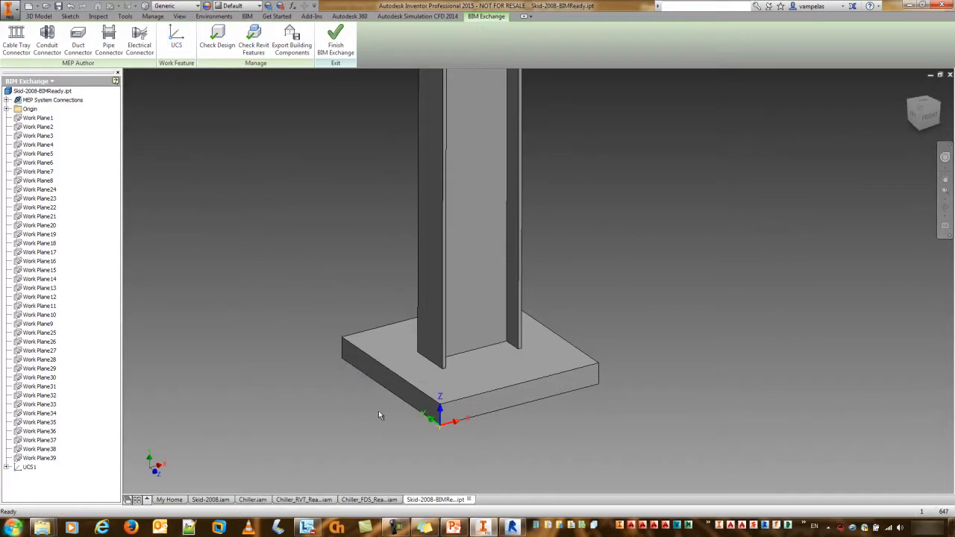
Run Check Design and Check Revit Features on the skid and close both reports.
scroll(480, 439, up, 3)
scroll(541, 376, up, 5)
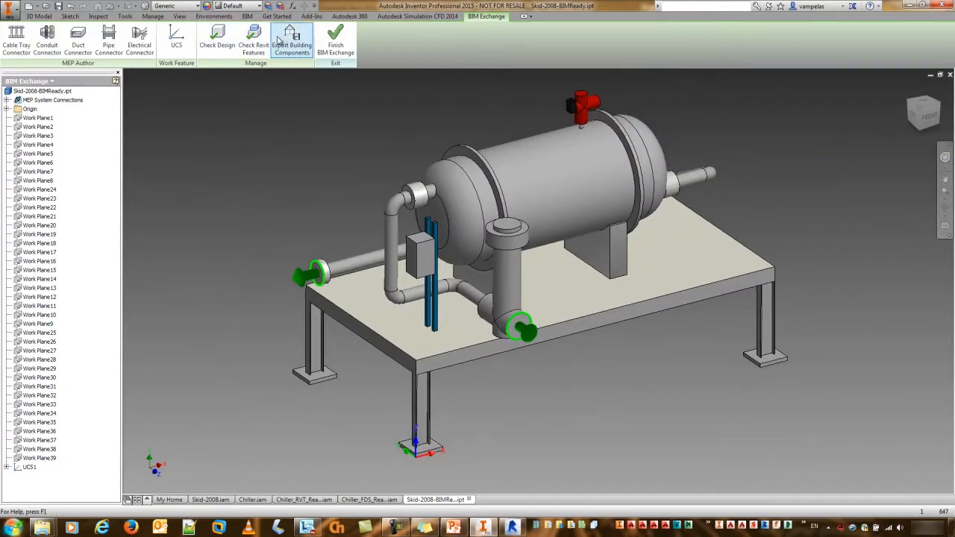
click(218, 36)
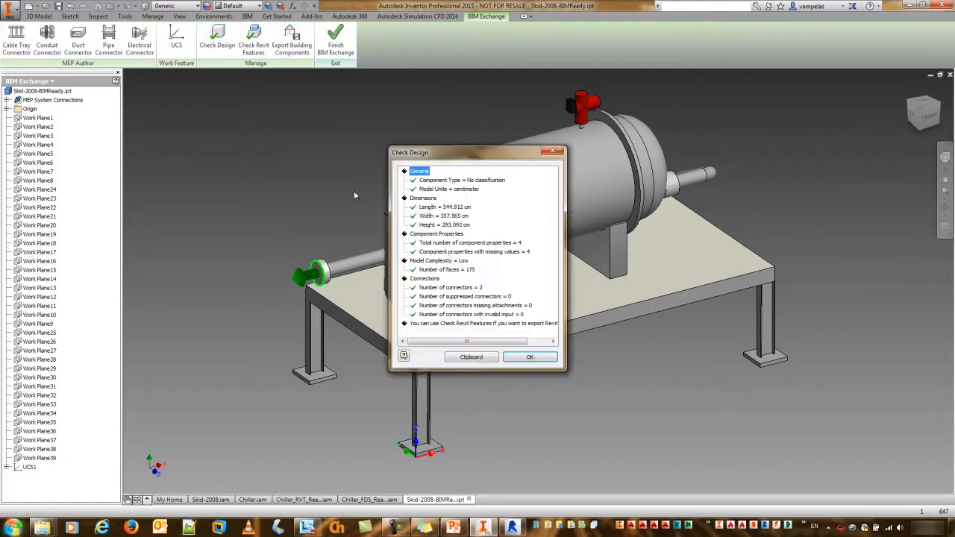
click(520, 359)
click(253, 39)
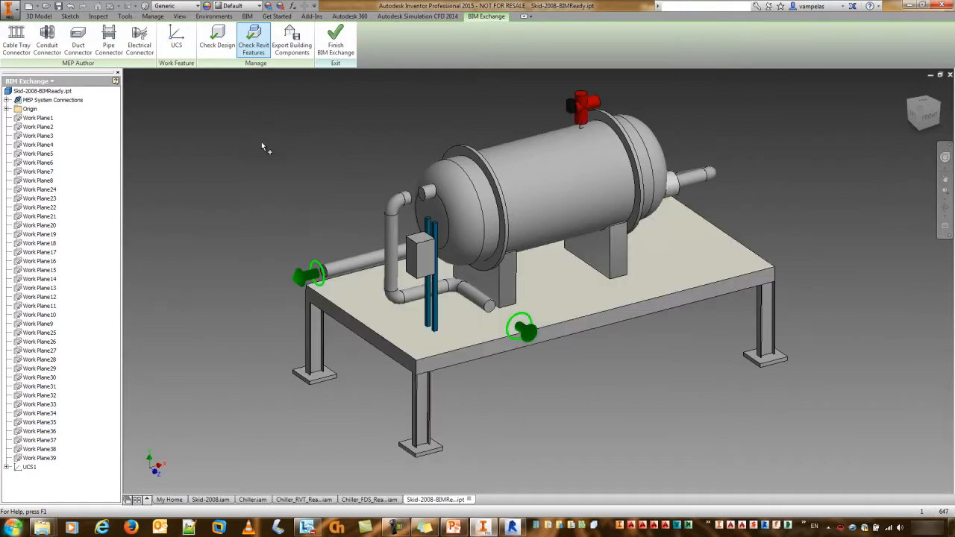
click(533, 300)
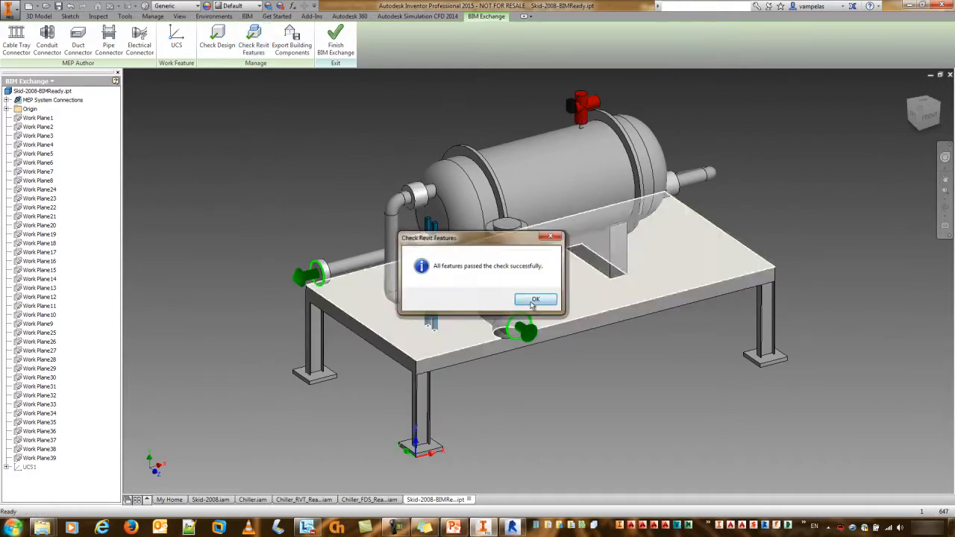
Start exporting the skid as a Revit family (.rfa) building component and set its orientation to UCS1.
click(291, 41)
click(496, 299)
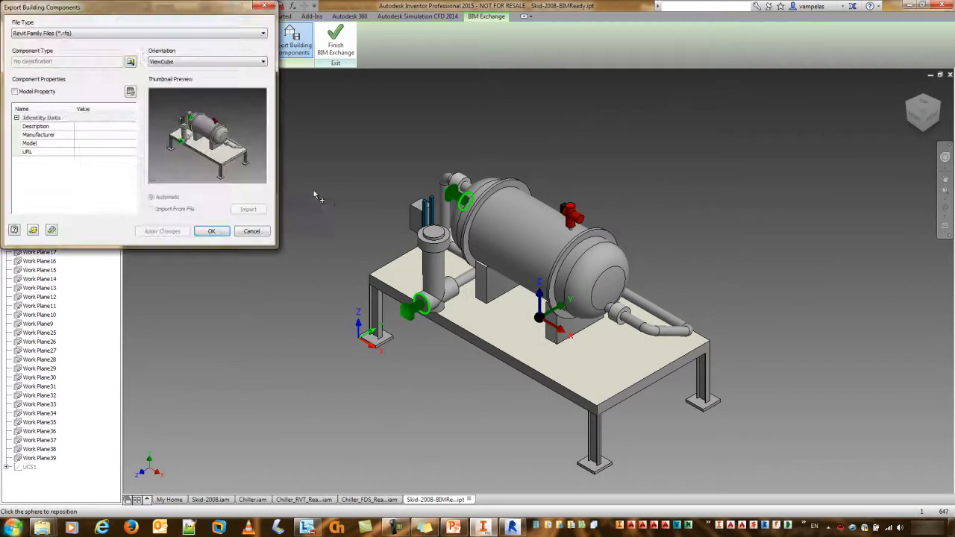
click(187, 62)
click(182, 85)
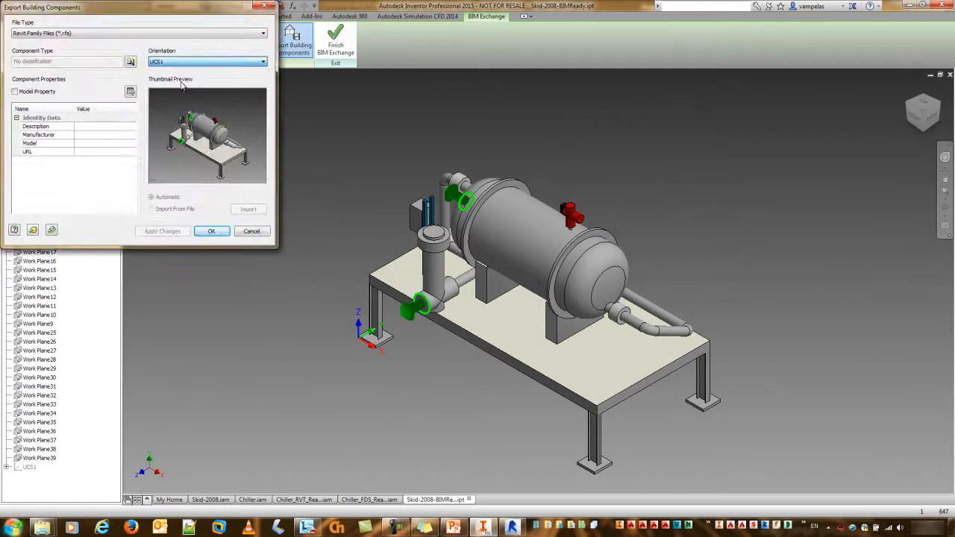
click(152, 232)
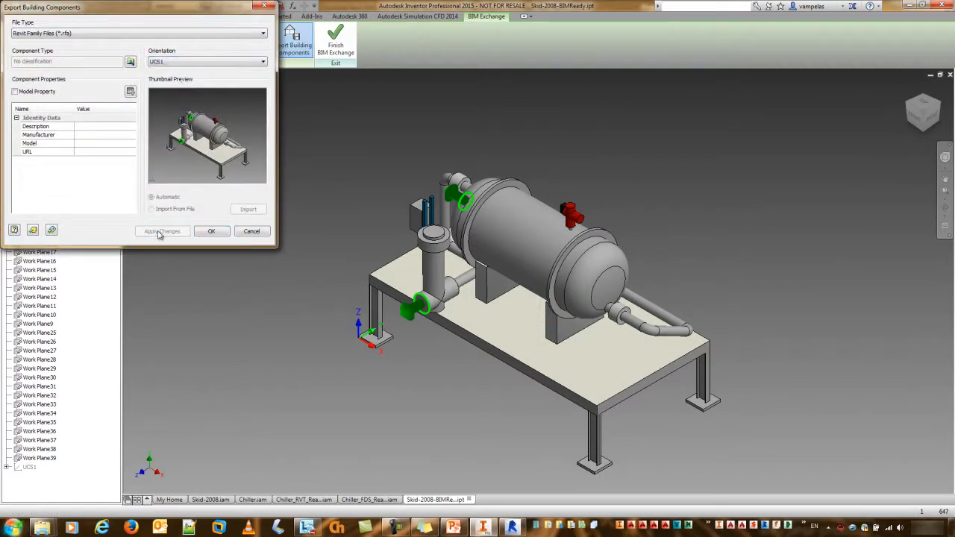
Classify the component under Waste Management as 23.70.50.00 Liquid Waste Handling Services.
click(128, 34)
click(117, 60)
click(130, 61)
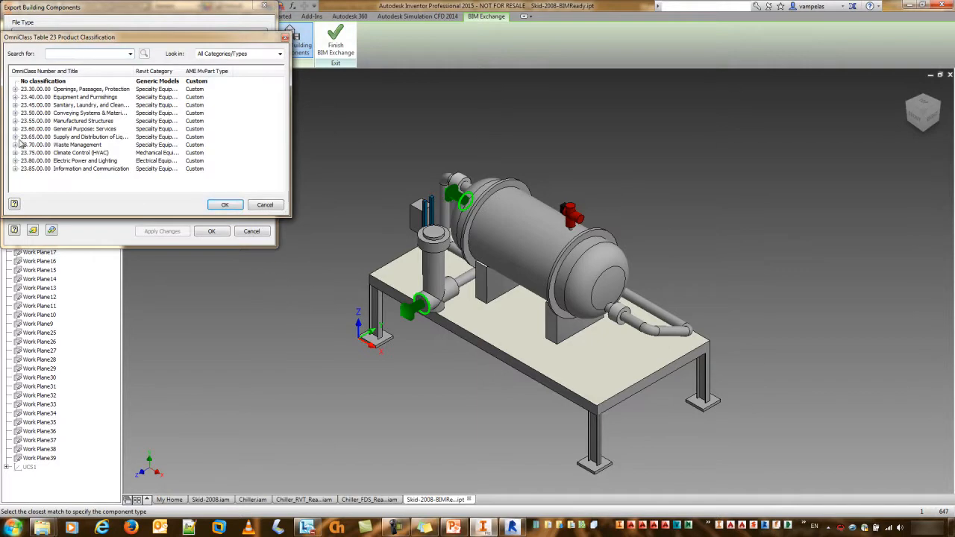
click(16, 145)
click(56, 162)
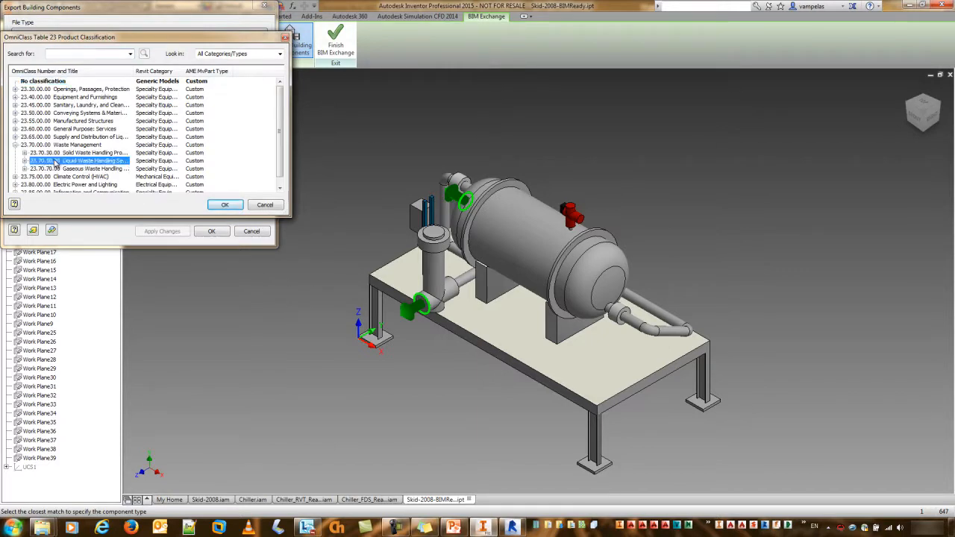
click(224, 206)
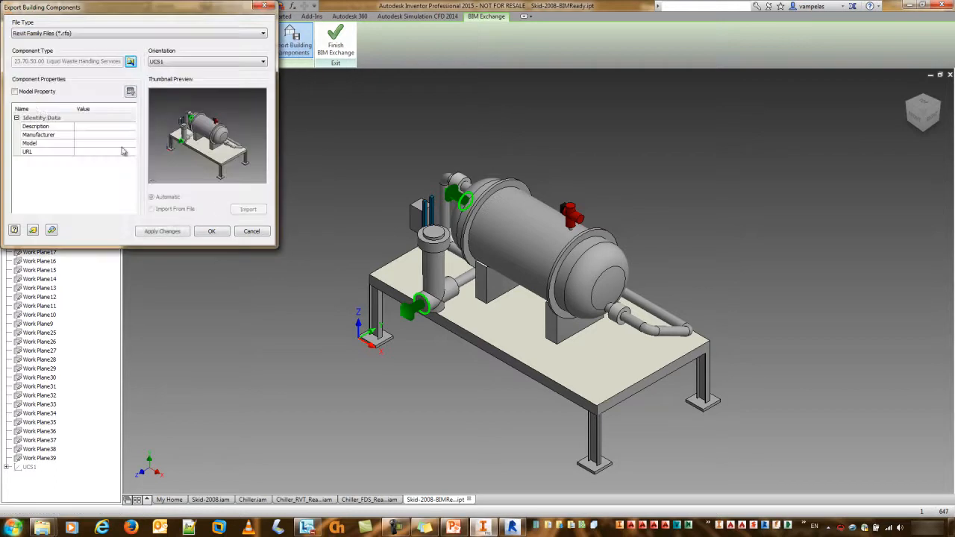
Include the model properties in the exported component properties and apply the export changes.
click(29, 94)
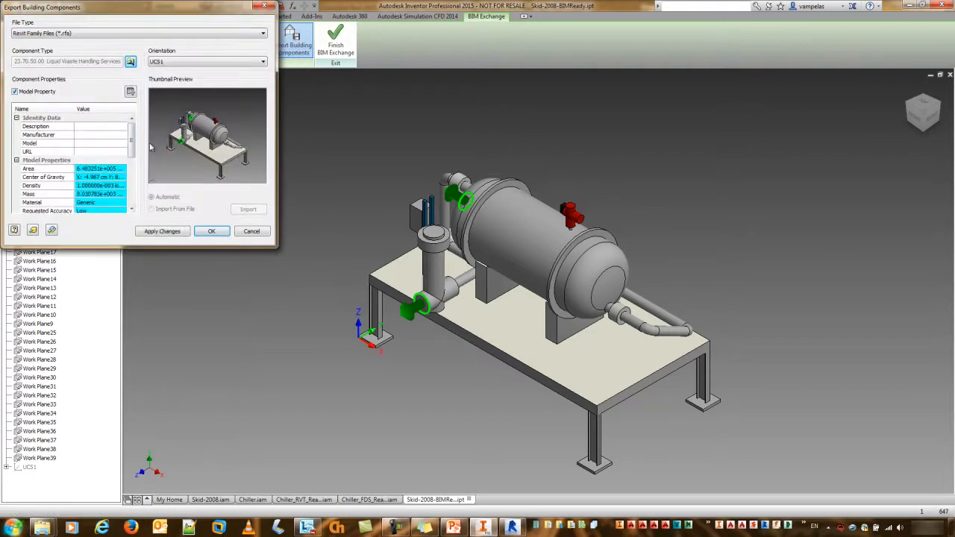
mouse_move(135, 146)
mouse_down()
mouse_move(132, 196)
mouse_move(132, 138)
mouse_up()
click(162, 231)
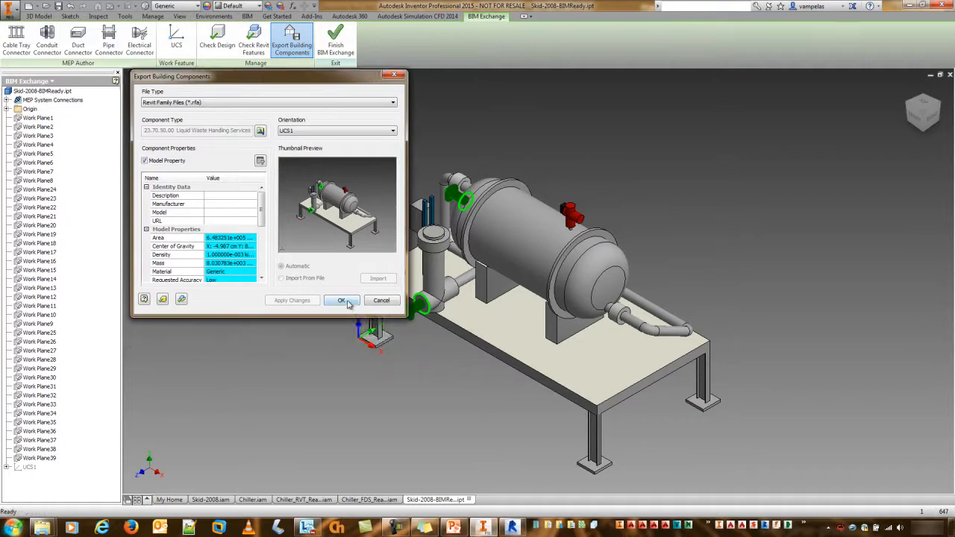
Export the component as Skid-2008-BIMReady.rfa into the project's _Workspace\5_BIM folder.
click(344, 301)
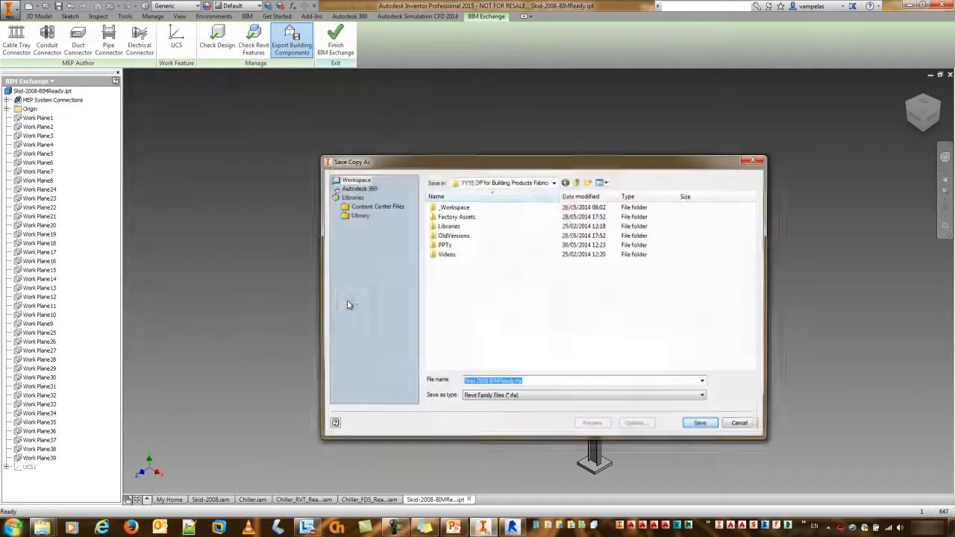
double_click(445, 244)
click(701, 424)
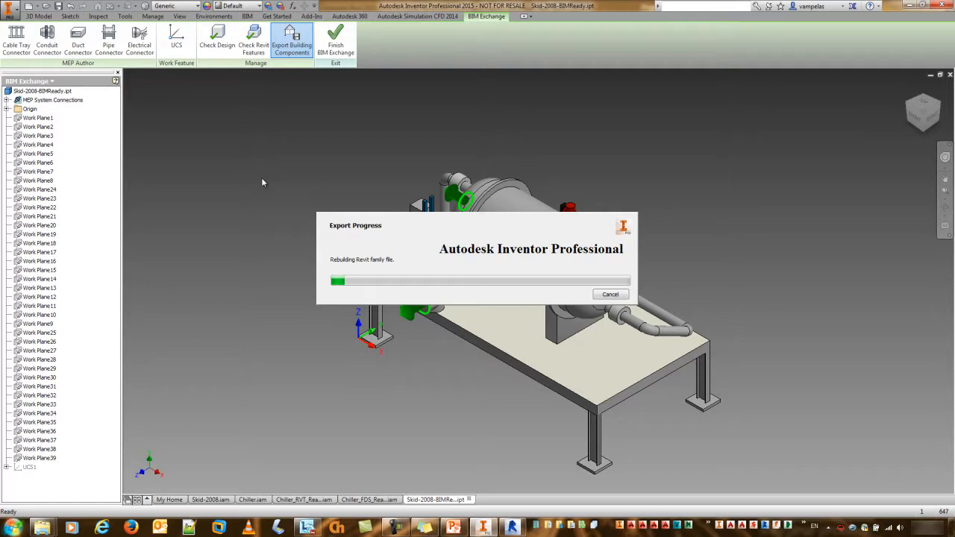
click(512, 527)
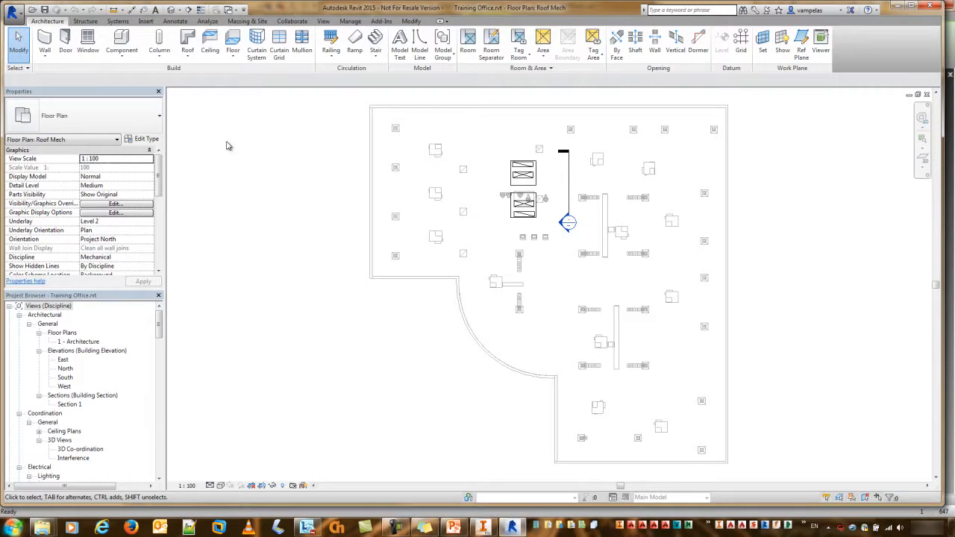
click(158, 326)
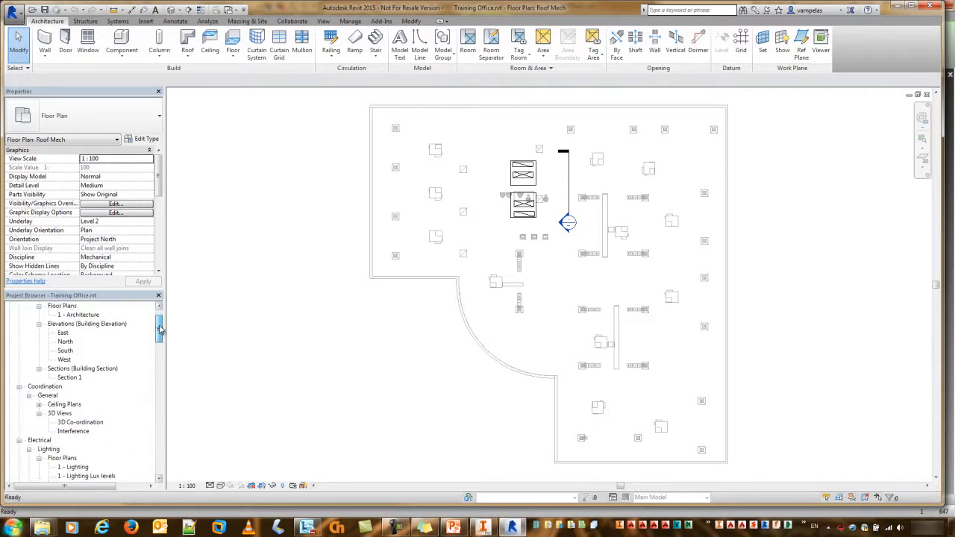
click(912, 7)
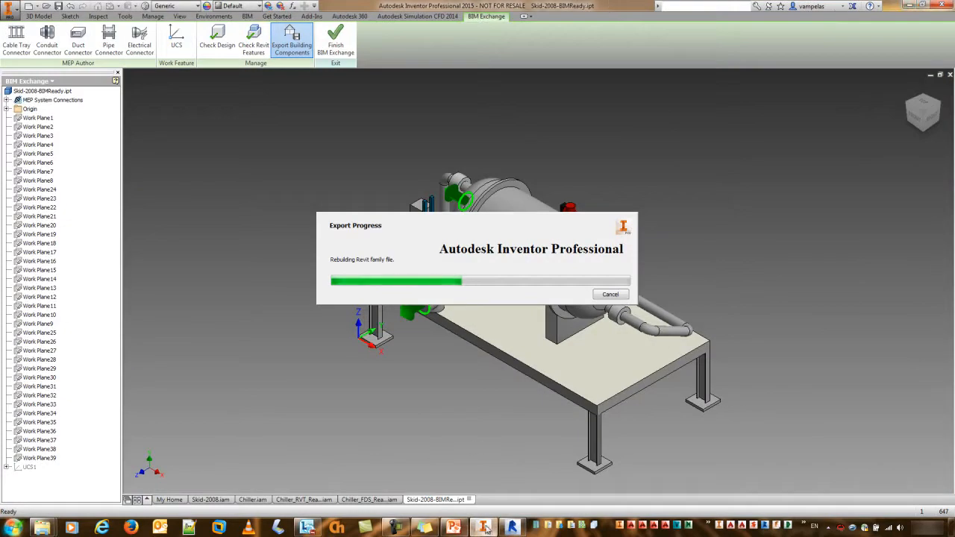
click(512, 528)
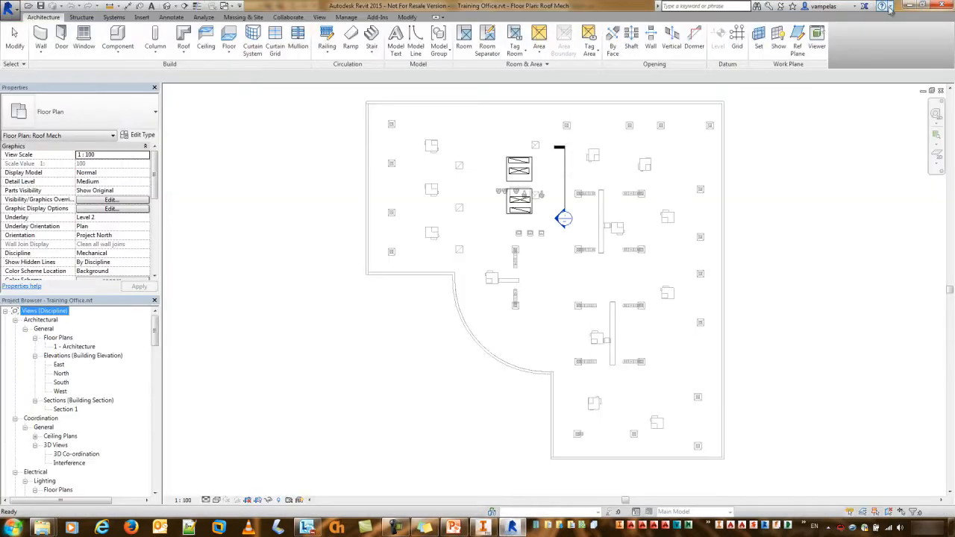
click(911, 6)
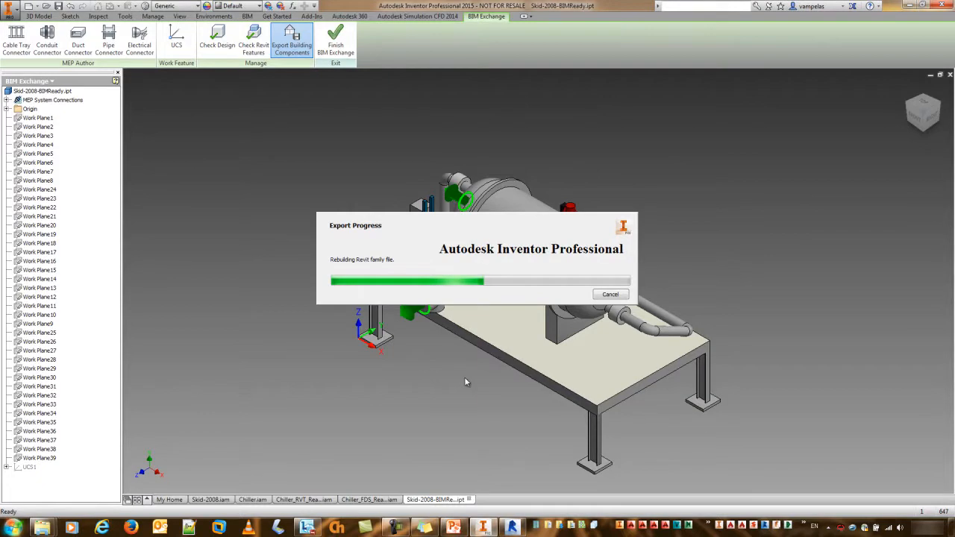
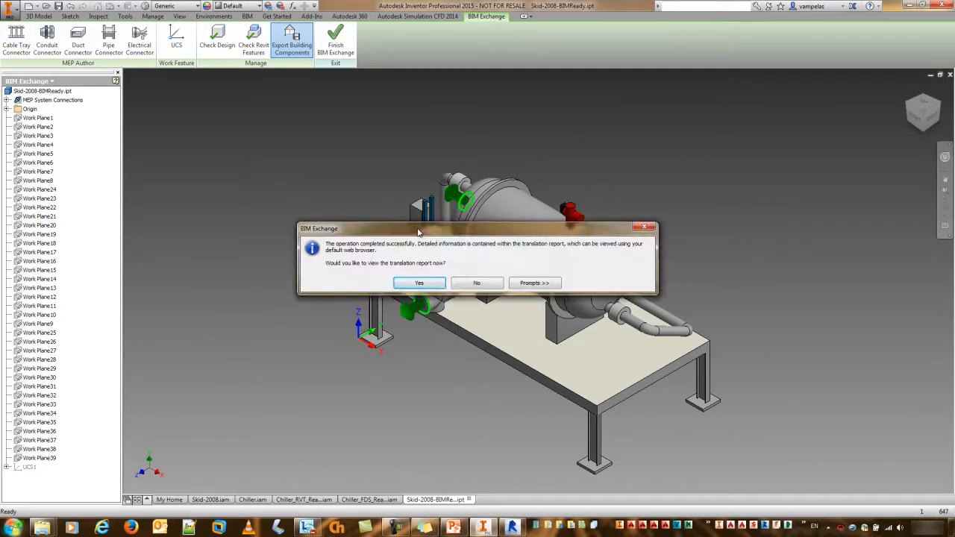
Review the skid's translation report and finish the BIM Exchange session.
click(420, 283)
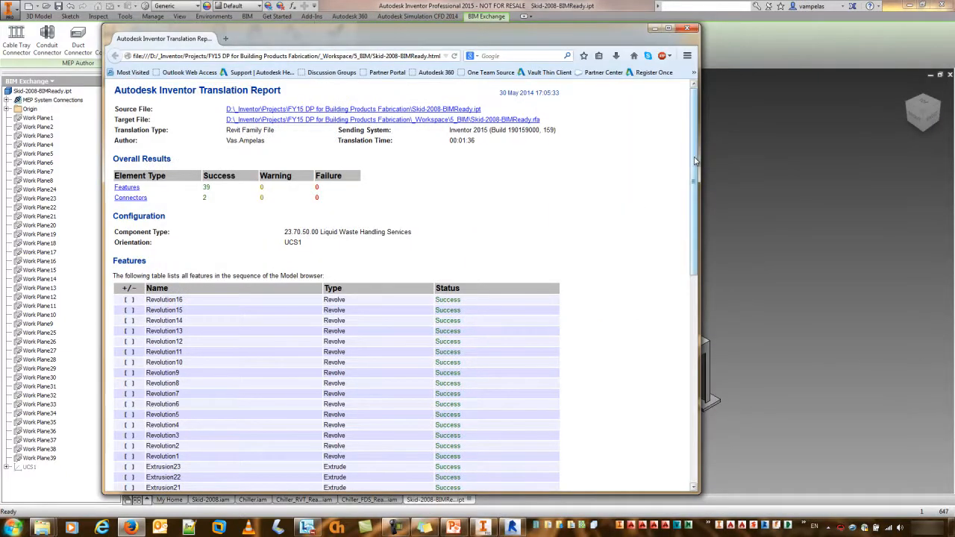
drag(694, 160, 695, 127)
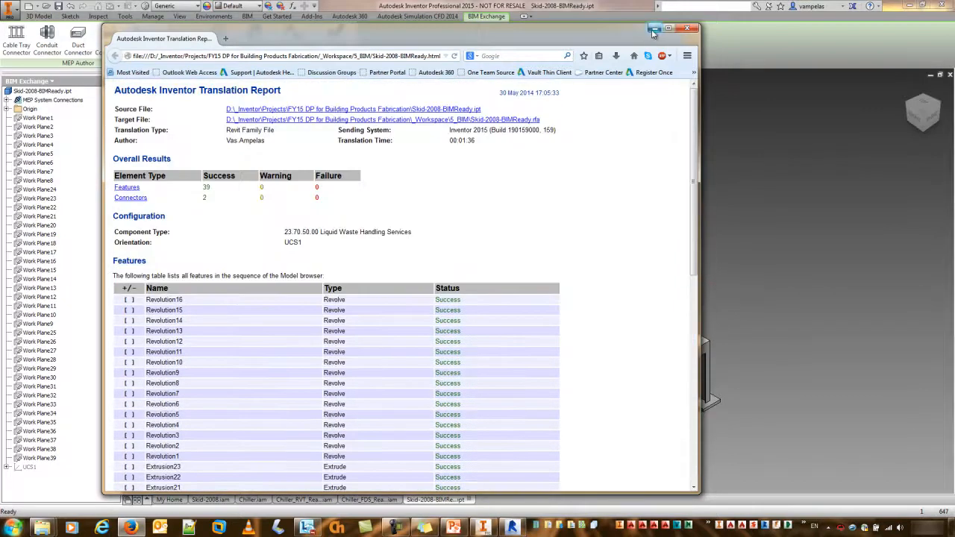
click(655, 30)
click(335, 39)
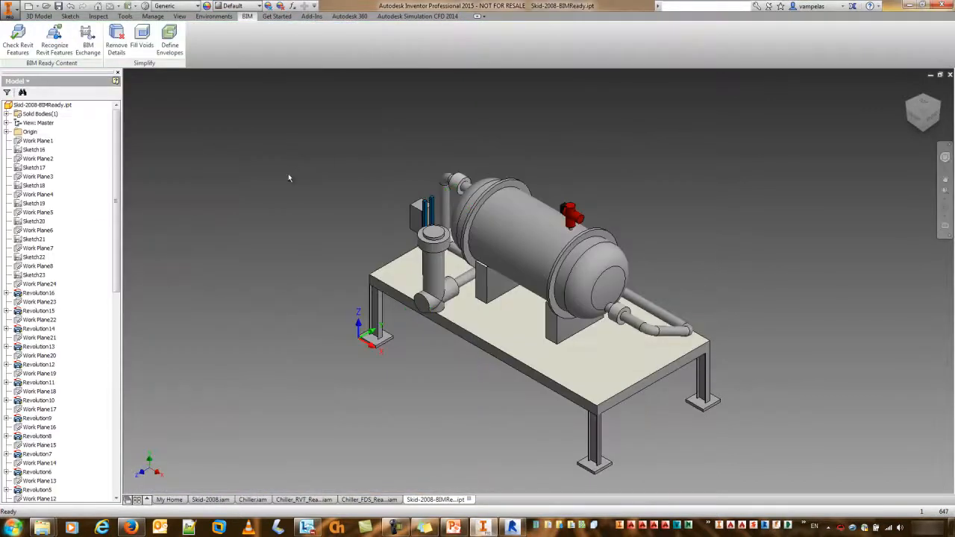
Switch to Revit and browse for a file to open in the _Inventor\Projects folder on the D: drive.
click(512, 528)
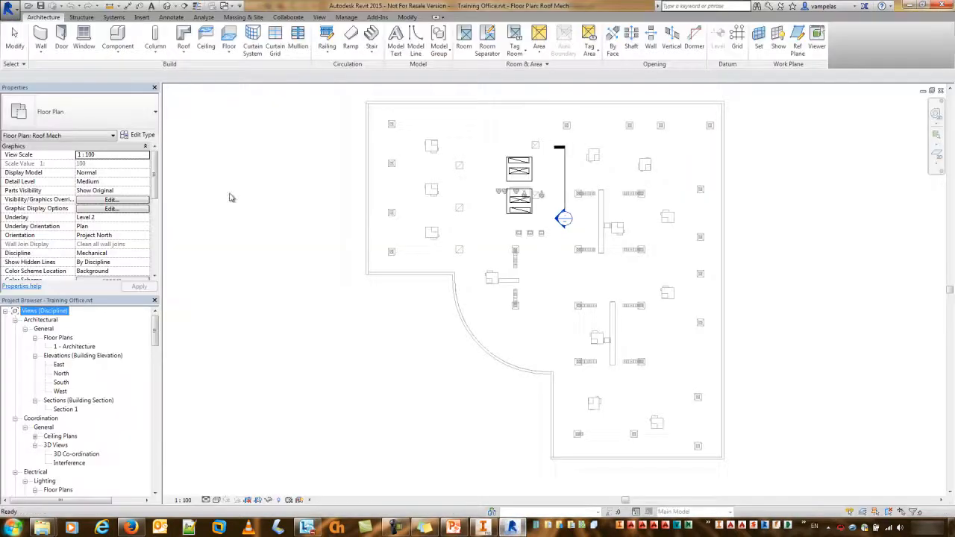
click(28, 5)
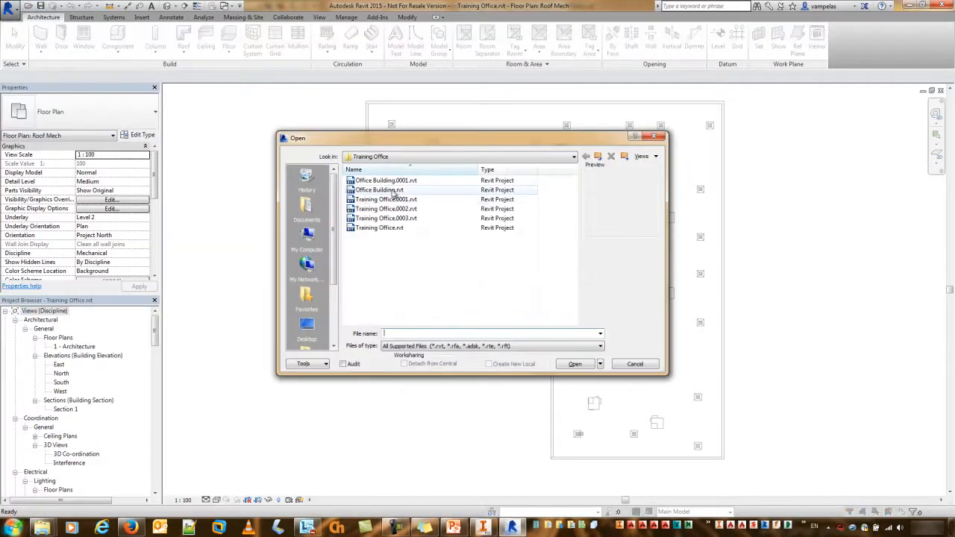
click(403, 156)
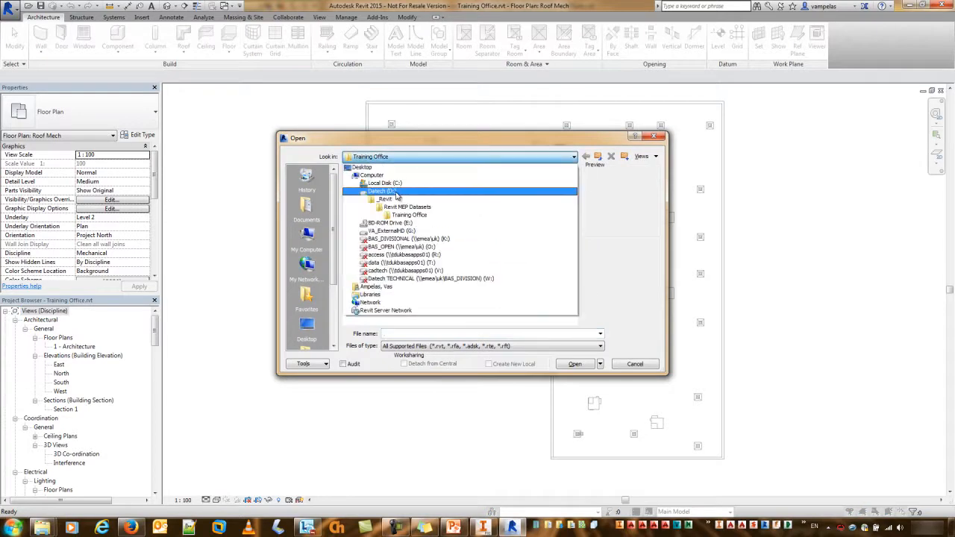
click(395, 192)
double_click(384, 199)
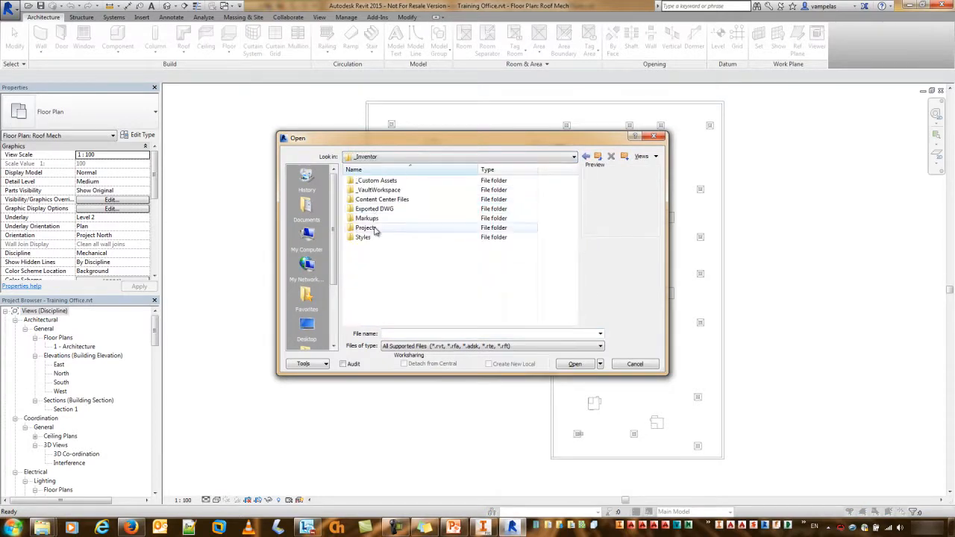
double_click(365, 227)
key(f)
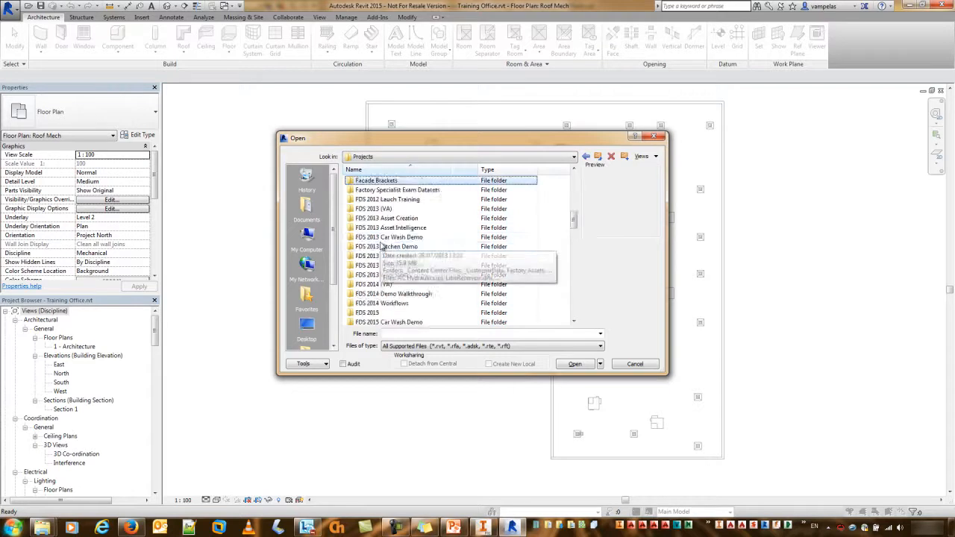
Open Skid-2008-BIMReady.rfa from the _Workspace\5_BIM folder of FY15 DP for Building Products Fabrication.
double_click(390, 201)
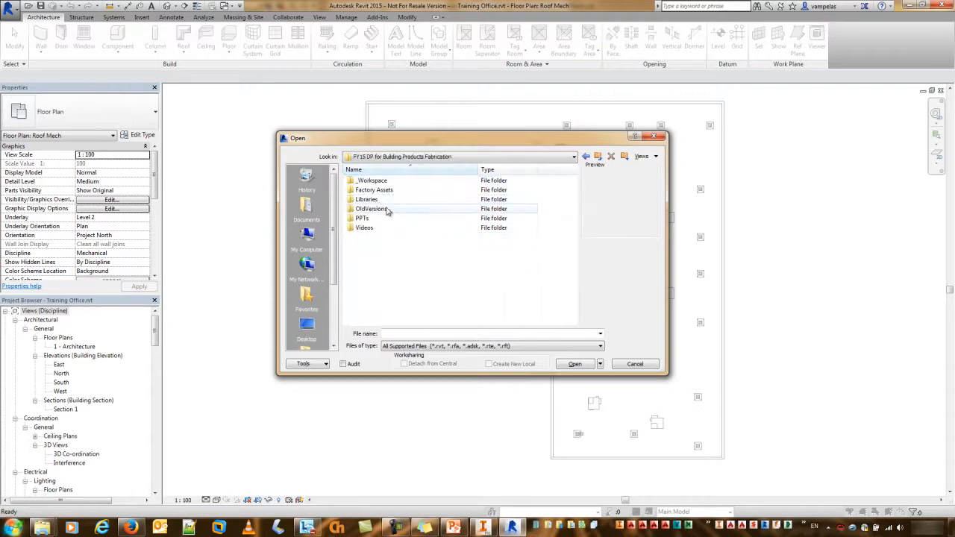
key(Down)
key(Return)
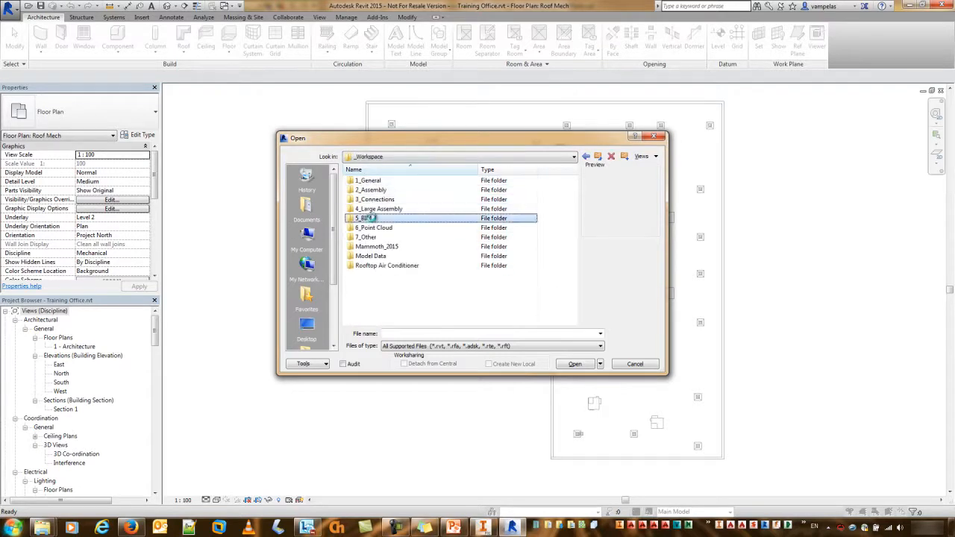
double_click(364, 218)
click(384, 237)
click(579, 364)
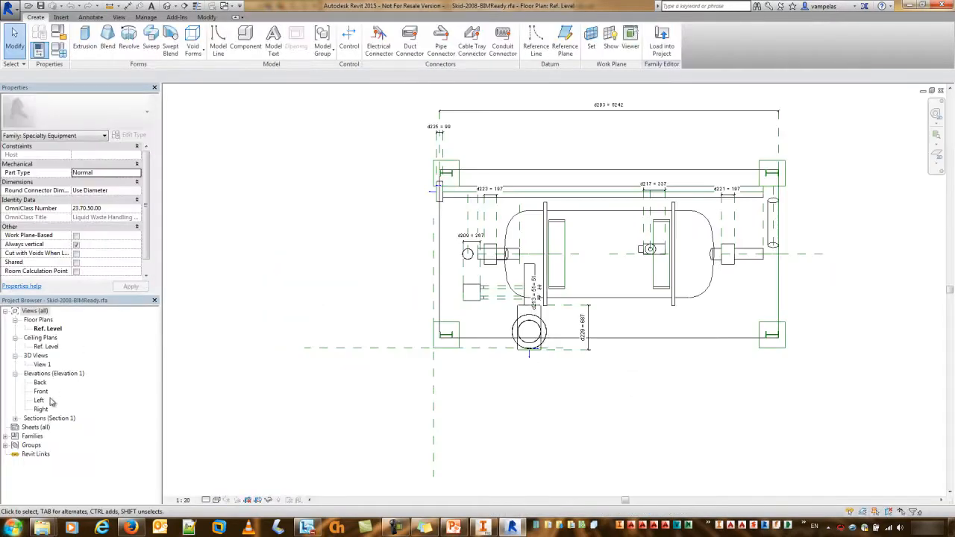
Show the family in the 3D view View 1 and examine the skid geometry and pipe connectors.
double_click(43, 364)
shift+middle_drag(567, 348, 498, 351)
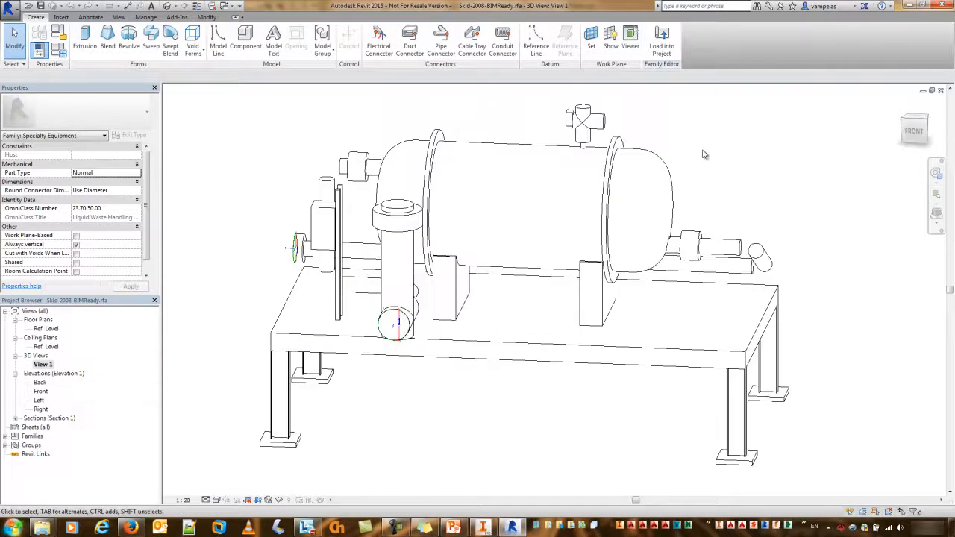
shift+middle_drag(733, 201, 682, 150)
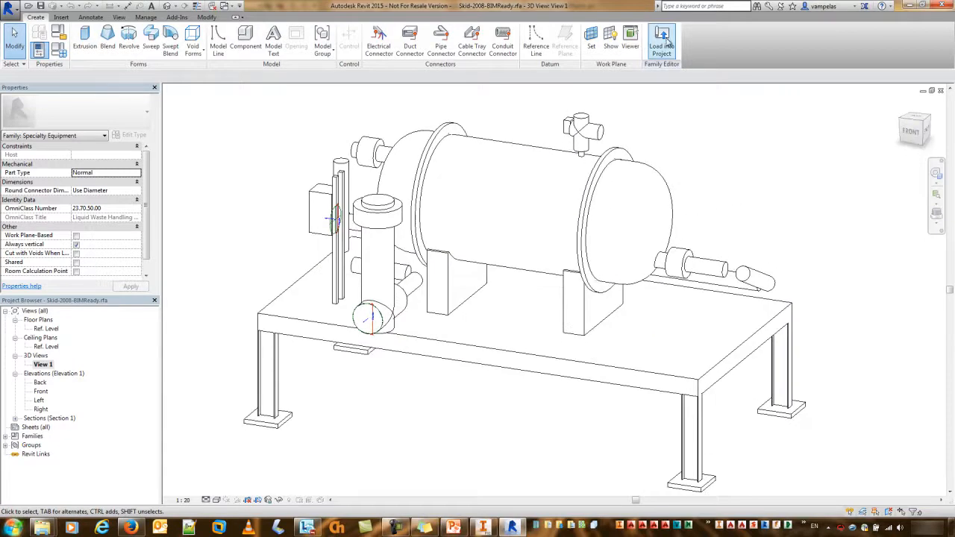
Switch to Inventor, bring up Chiller.iam and start Include Components with its controls moved clear of the model.
click(909, 6)
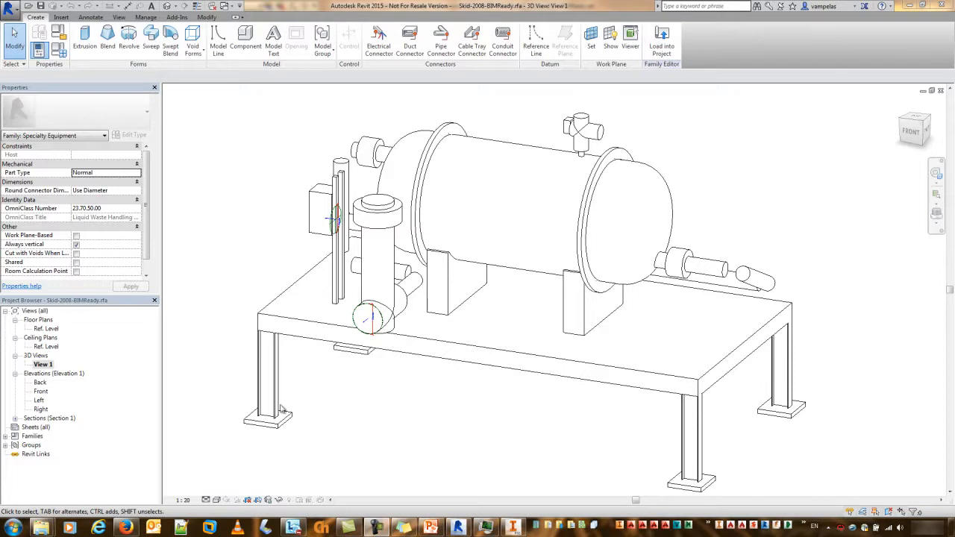
click(514, 528)
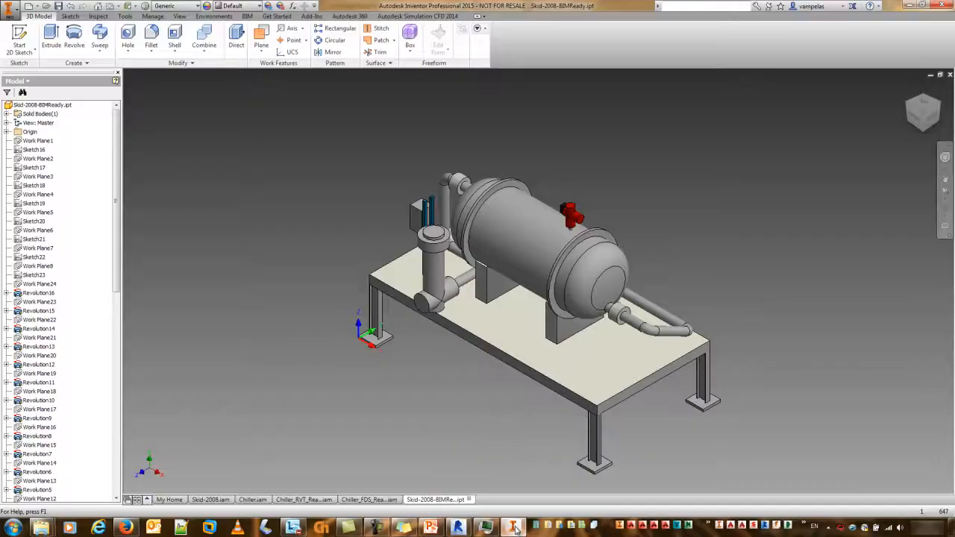
click(253, 499)
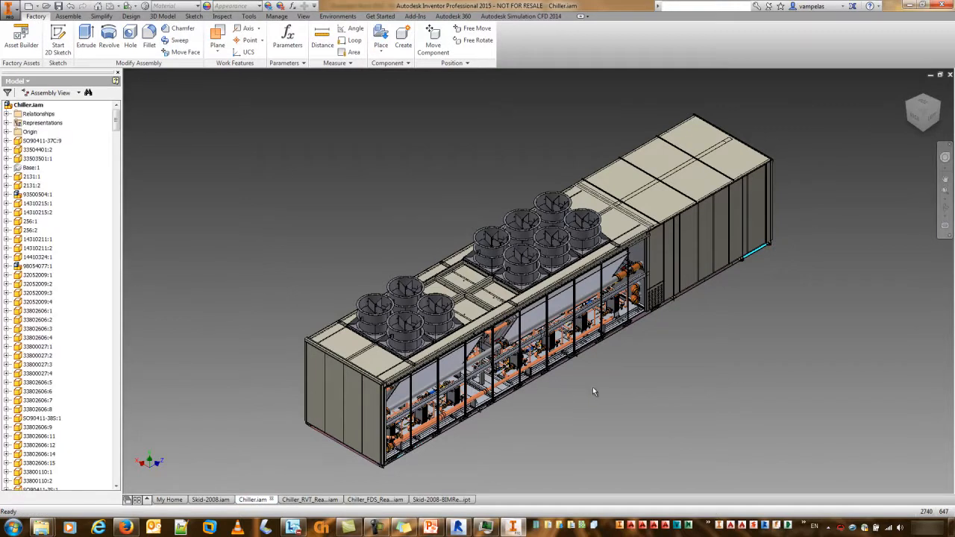
click(102, 16)
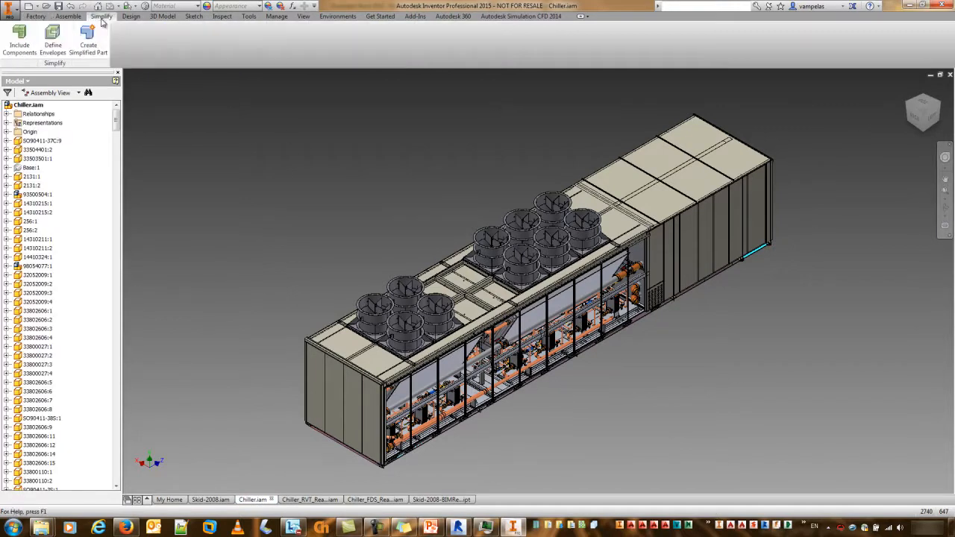
click(18, 47)
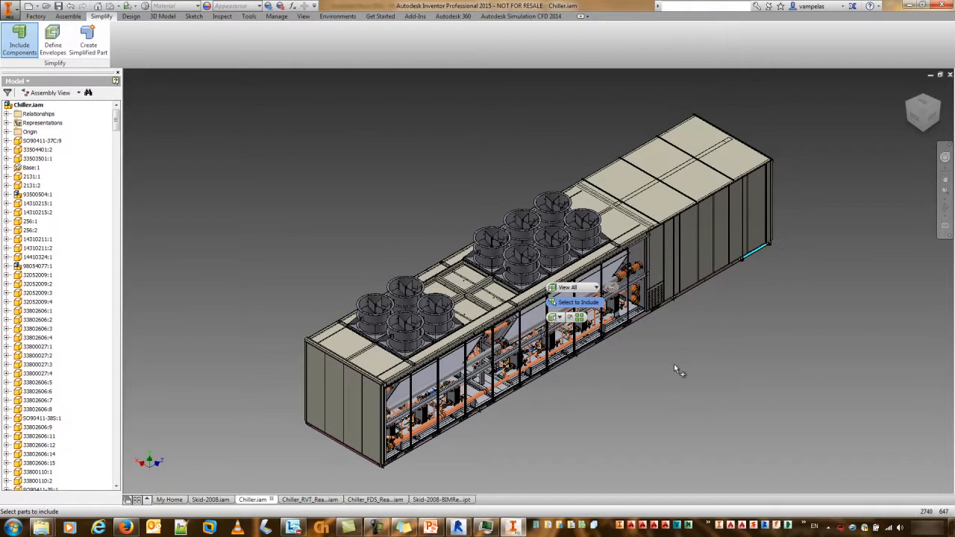
drag(542, 287, 132, 83)
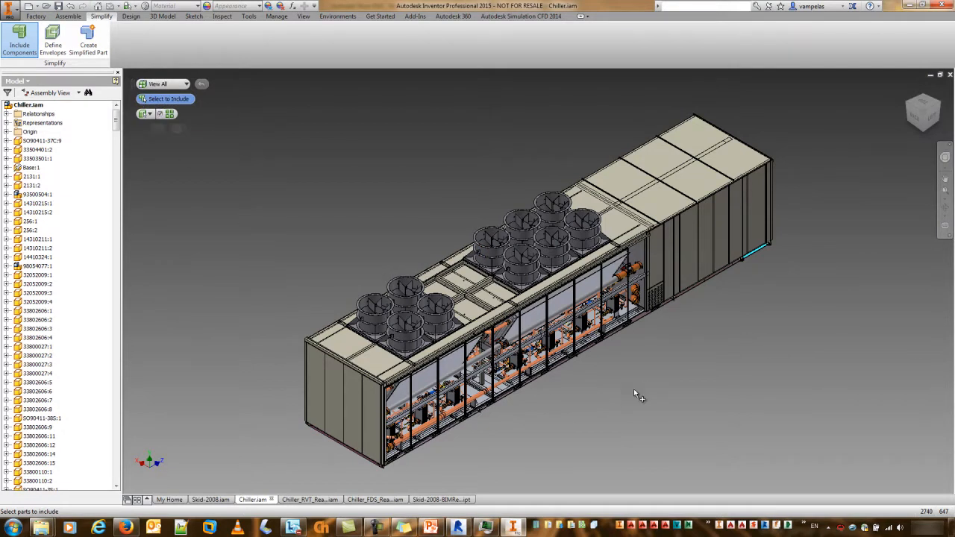
Examine the chiller's outer panels, open sides, internal piping and roof fans from several directions.
scroll(624, 374, down, 5)
shift+middle_drag(623, 374, 402, 422)
scroll(542, 437, down, 3)
scroll(445, 429, down, 3)
scroll(423, 446, up, 5)
scroll(510, 435, up, 4)
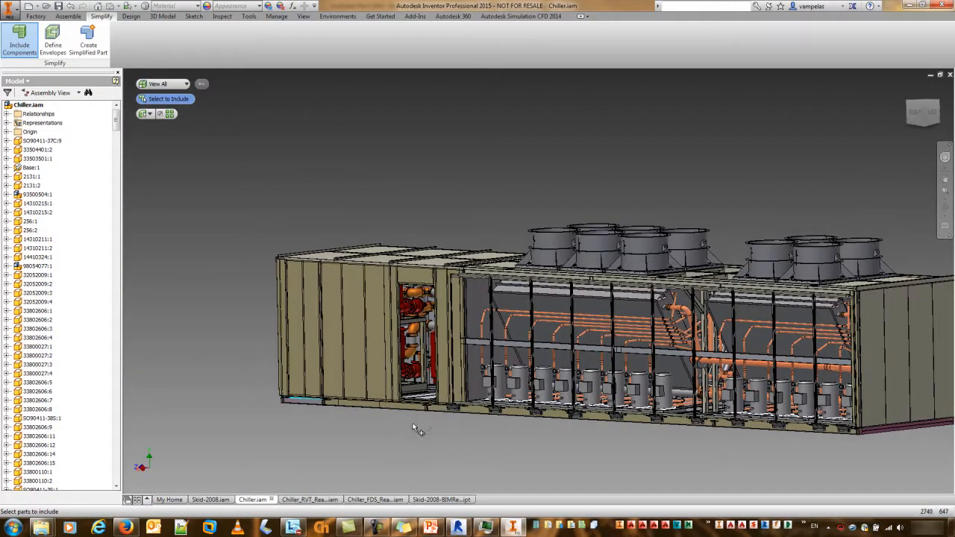
scroll(474, 435, up, 5)
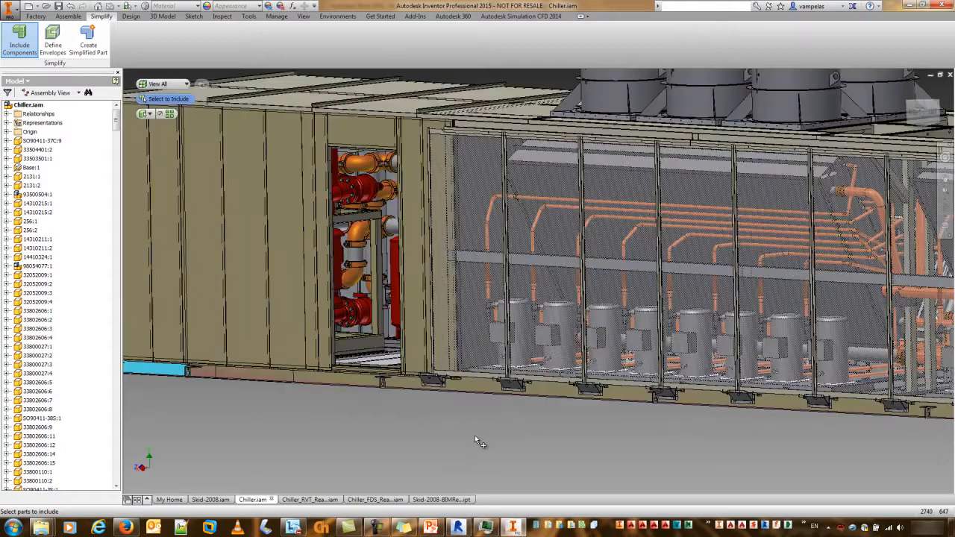
scroll(433, 447, down, 5)
drag(390, 436, 764, 446)
shift+middle_drag(764, 446, 677, 416)
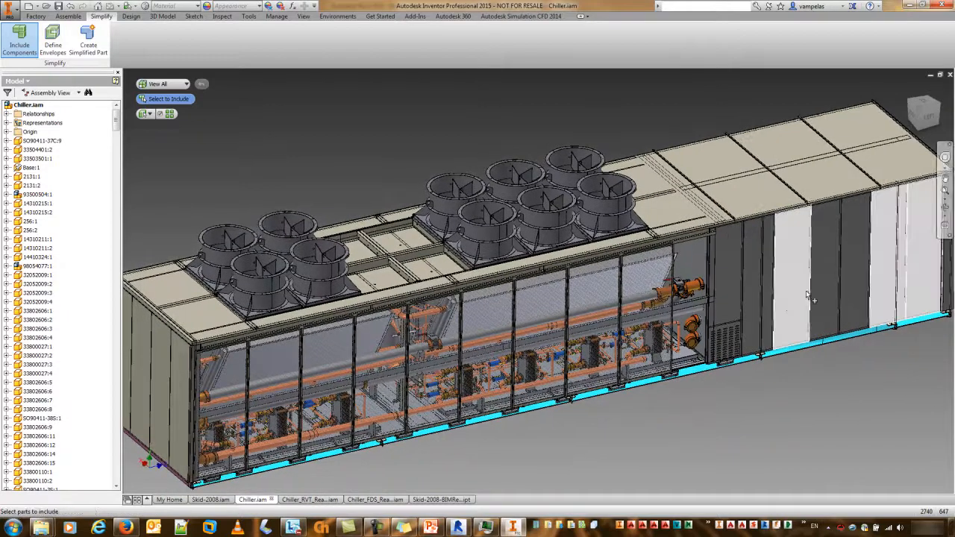
scroll(668, 430, up, 3)
scroll(669, 430, down, 4)
shift+middle_drag(667, 433, 768, 404)
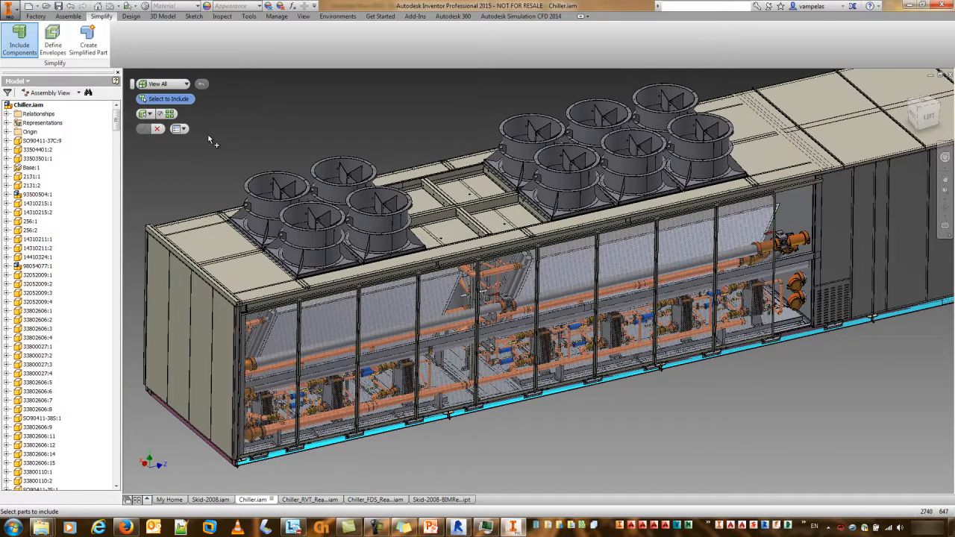
Include the chiller's roof panels at the near end, beside the fans and over the far section.
click(150, 114)
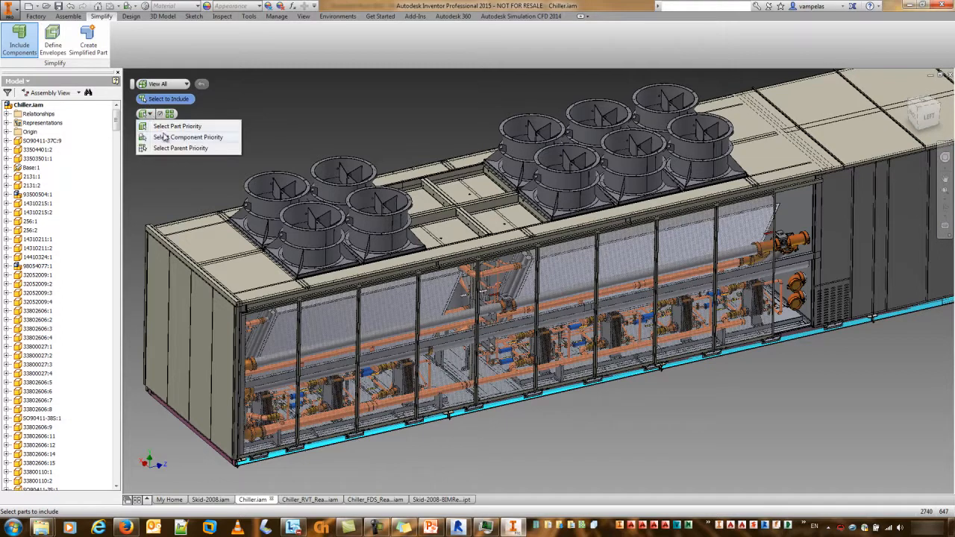
click(332, 91)
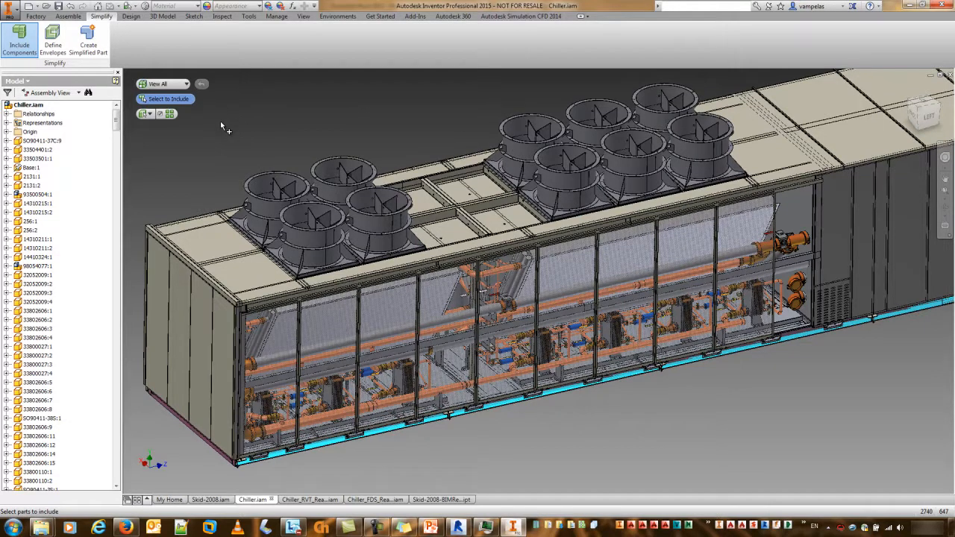
click(207, 264)
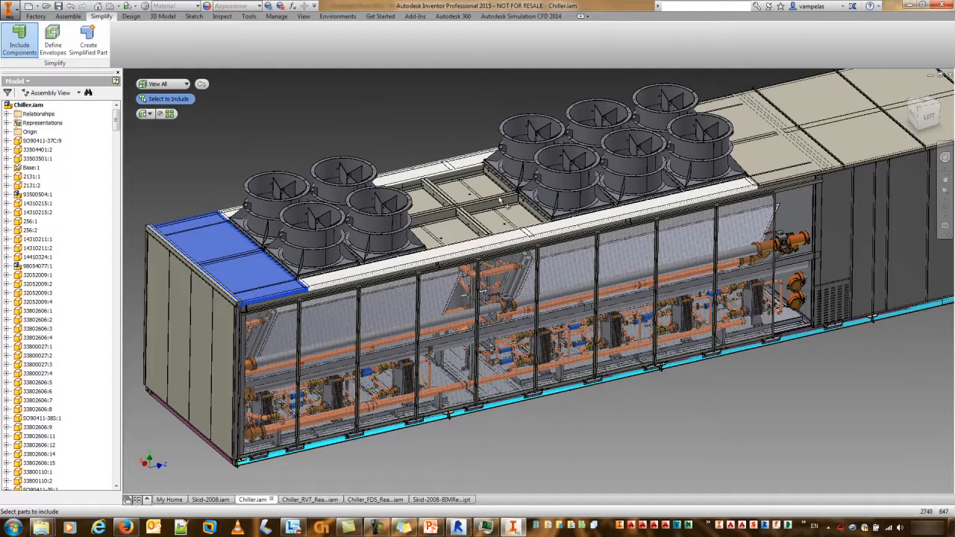
click(768, 190)
click(850, 130)
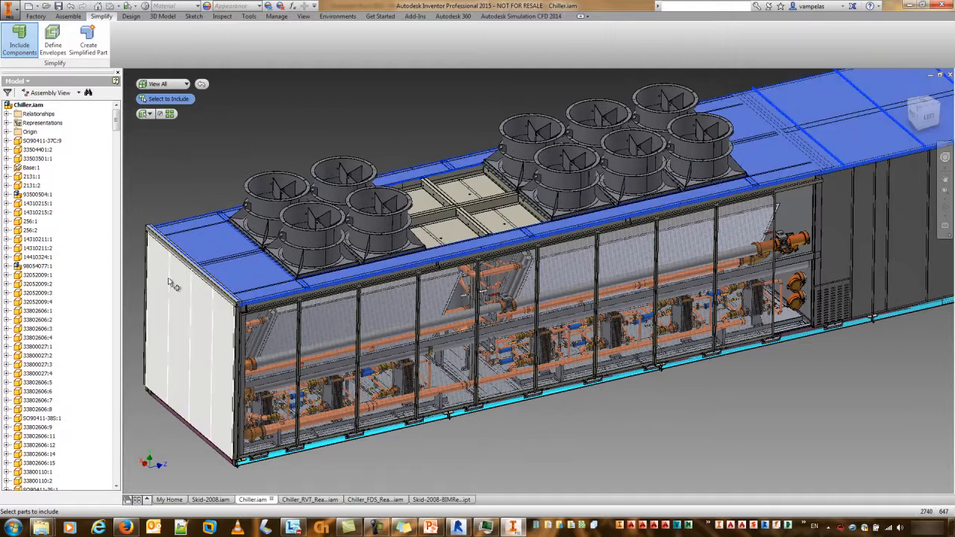
Include the chiller's near end wall, the solid side wall panels of the far section and its far corner panel.
click(202, 276)
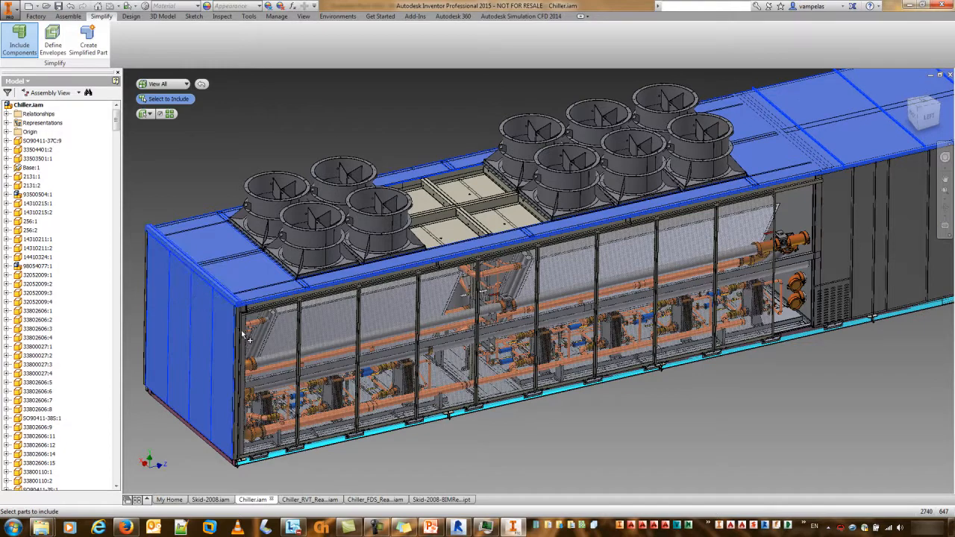
click(836, 222)
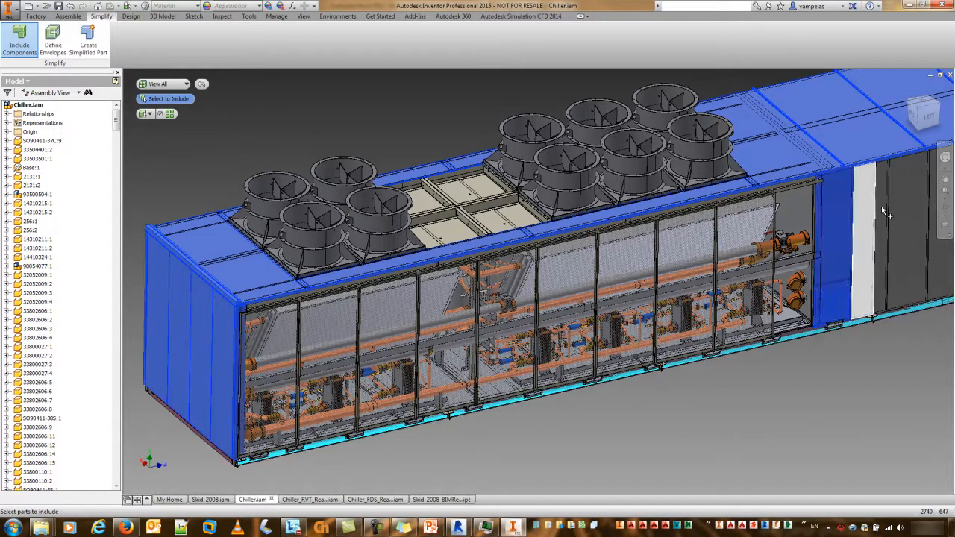
click(866, 216)
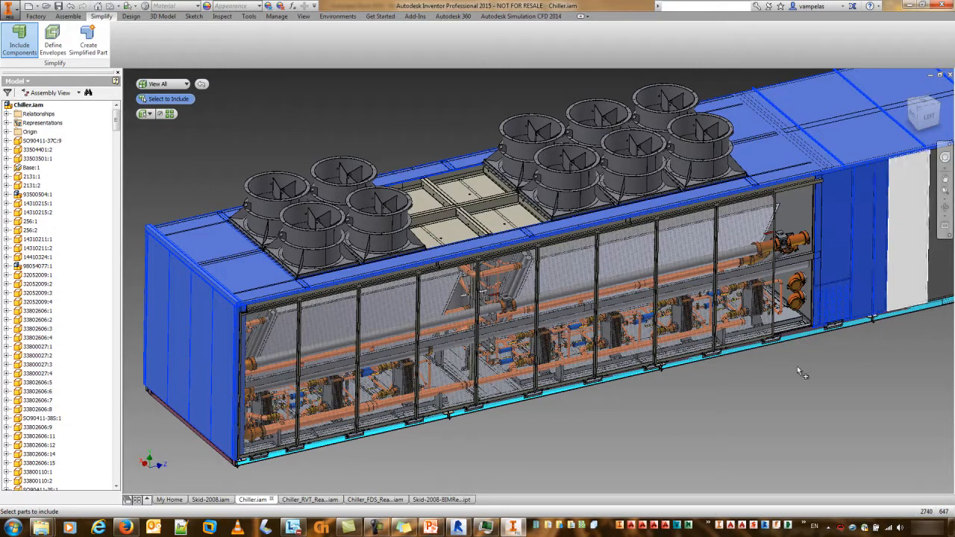
click(938, 265)
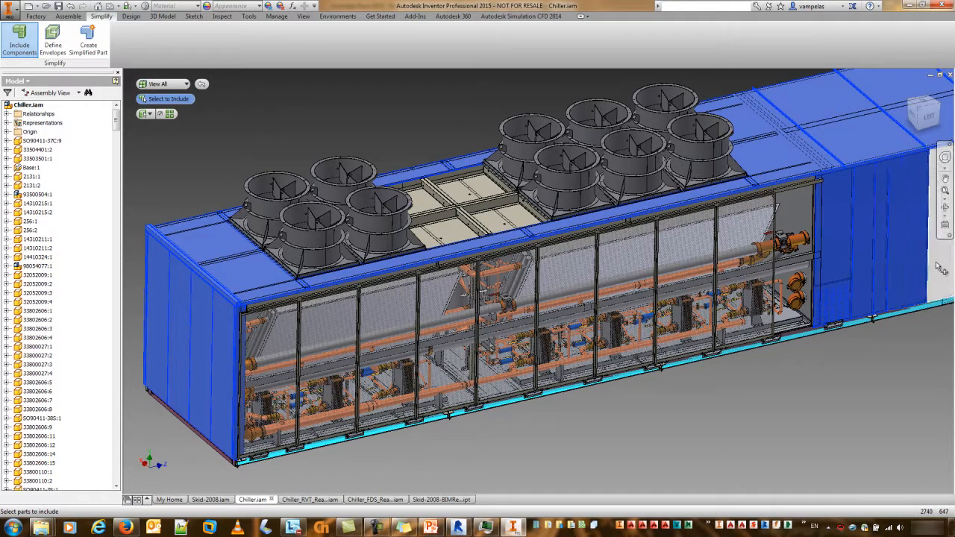
middle_drag(940, 315, 631, 371)
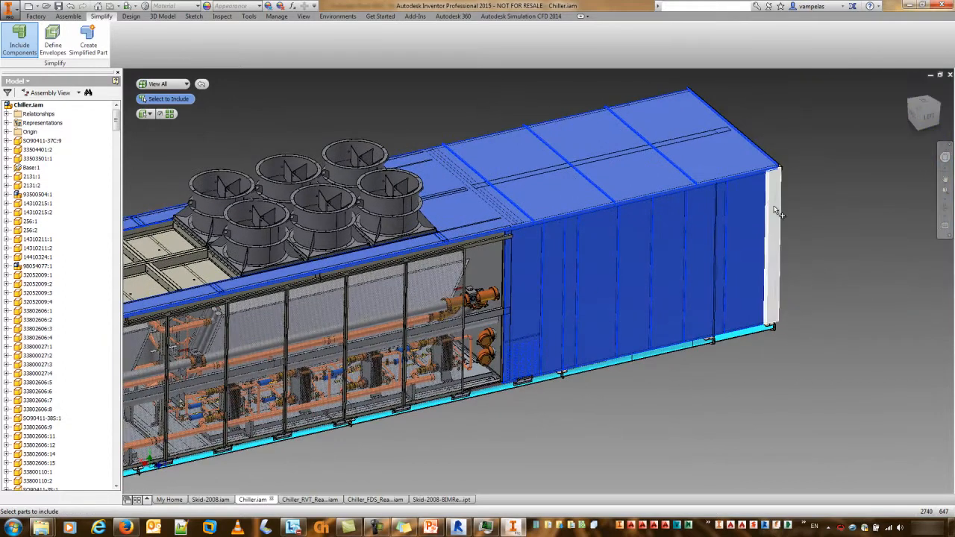
click(781, 165)
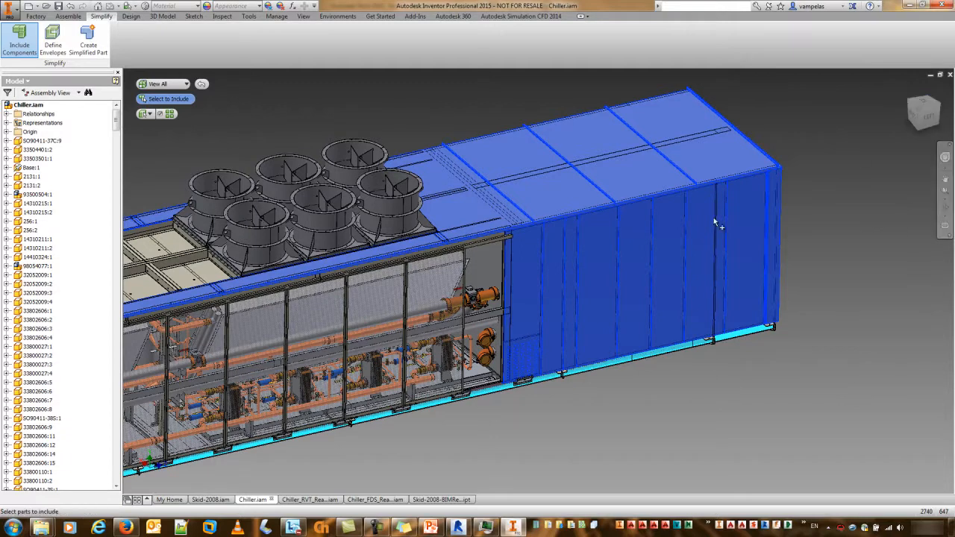
Include the horizontal rail above the open side, its vertical posts and the mesh panels between them.
scroll(481, 239, up, 5)
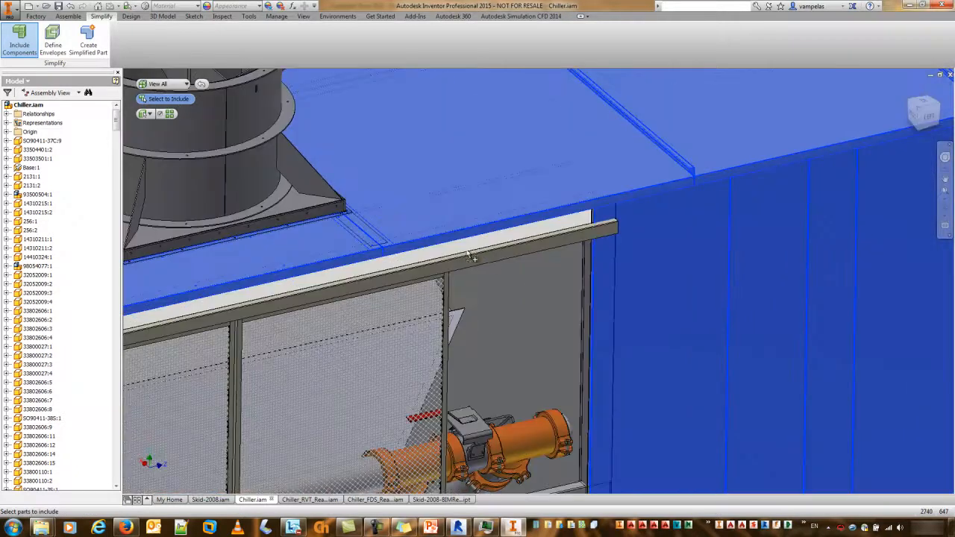
click(438, 282)
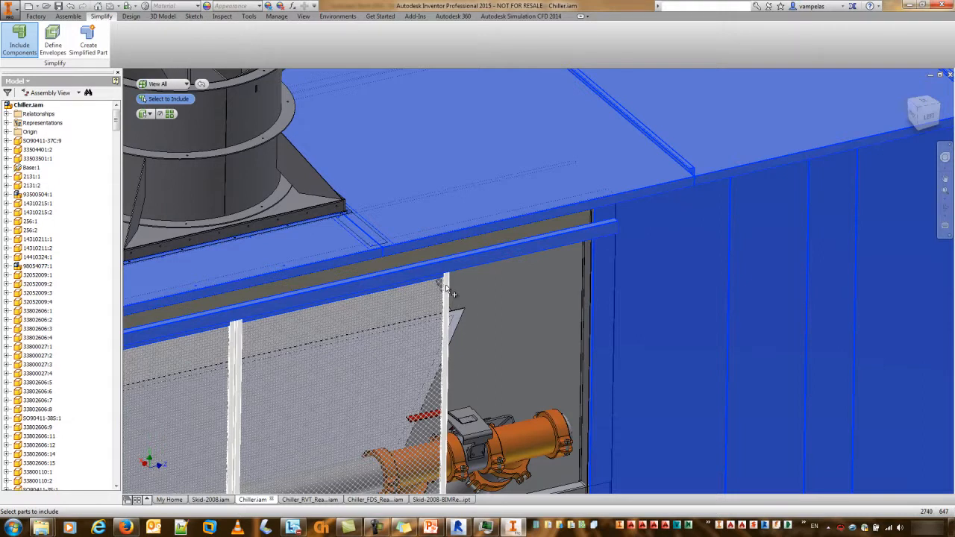
click(453, 293)
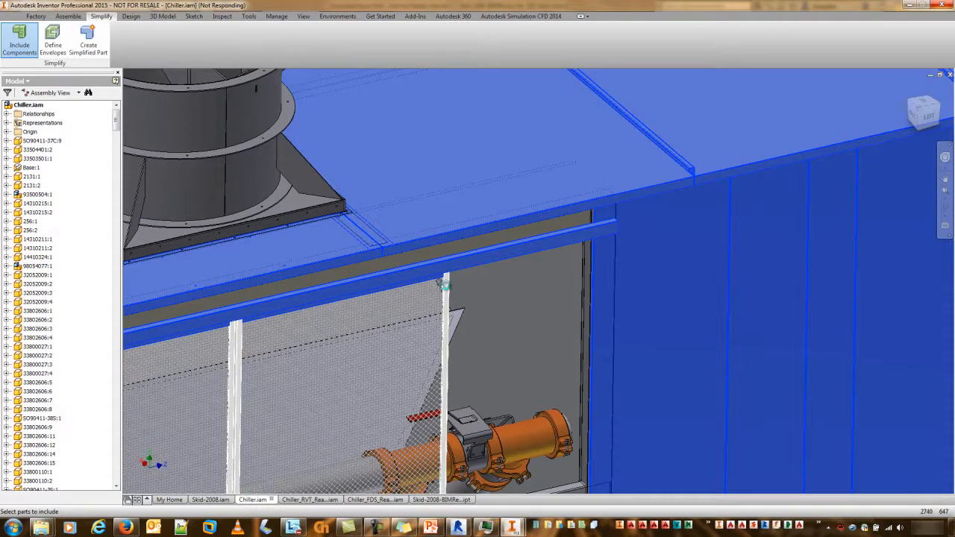
scroll(447, 314, down, 5)
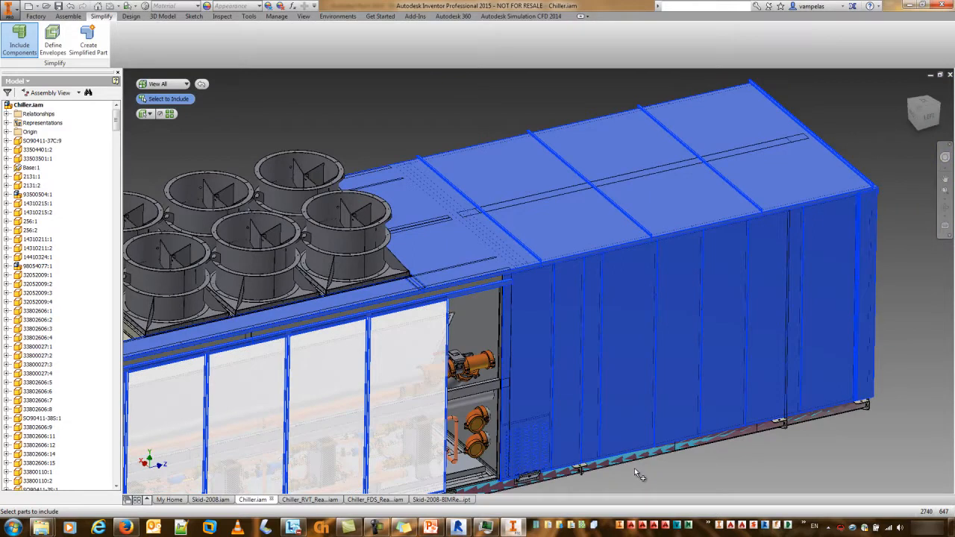
middle_drag(634, 468, 722, 338)
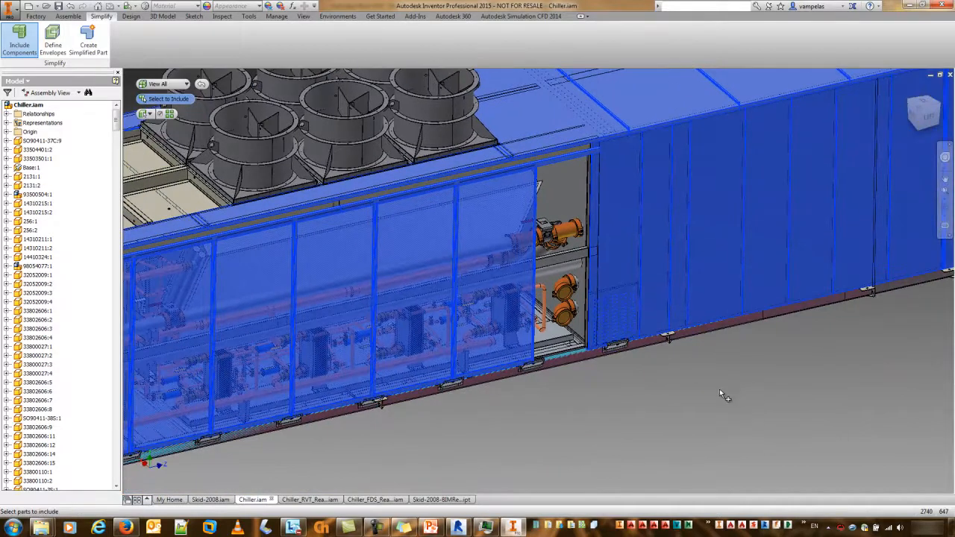
Include the remaining wall panels on the opposite side, together with the panel above the doorway and the posts on both sides of it.
scroll(720, 389, down, 3)
shift+middle_drag(821, 404, 302, 383)
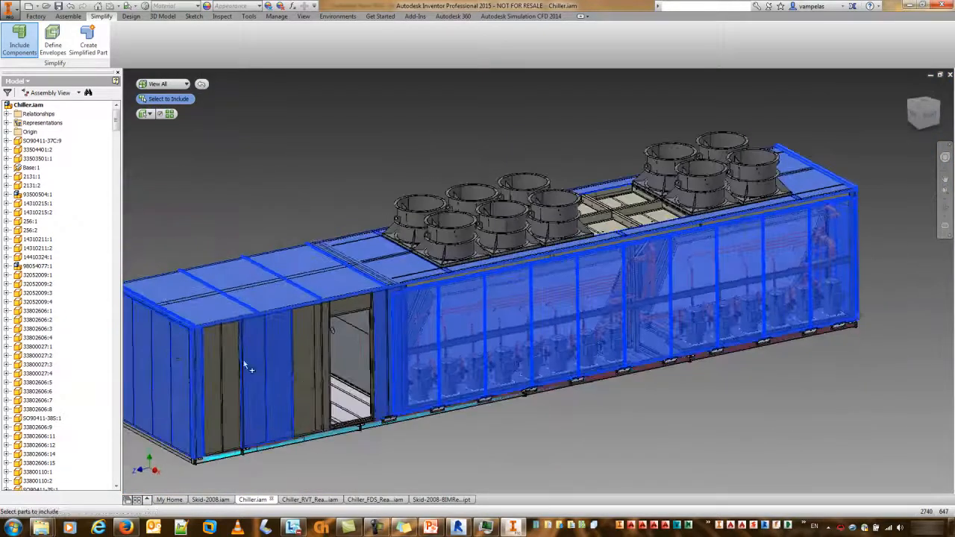
click(211, 351)
click(232, 351)
click(303, 325)
click(328, 317)
click(375, 318)
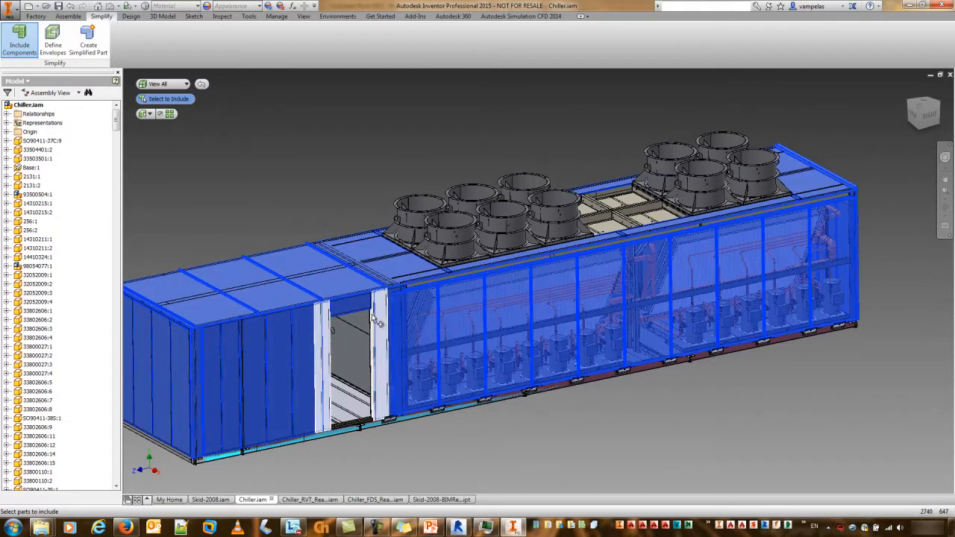
right_click(378, 323)
click(366, 364)
click(373, 364)
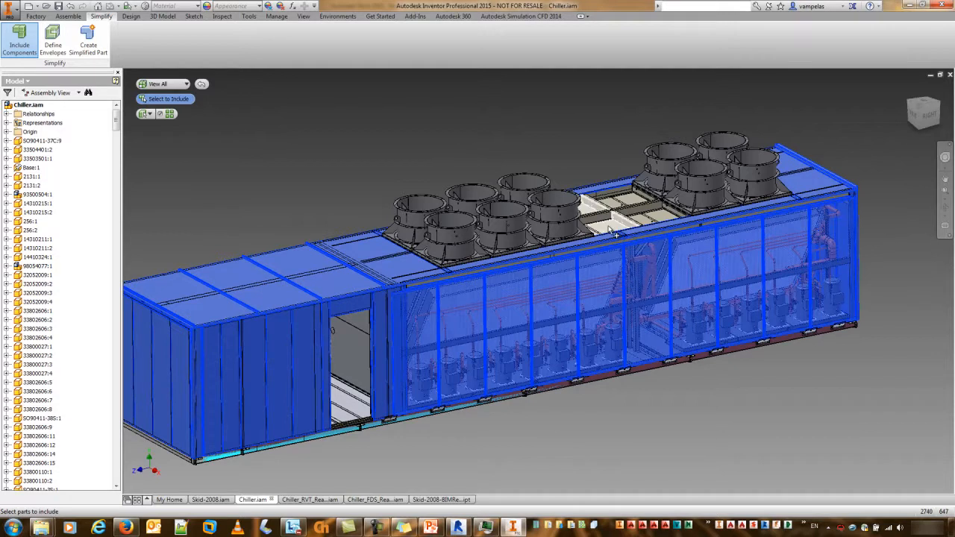
Include the light-coloured roof panels in the gap between the two groups of fans.
click(648, 222)
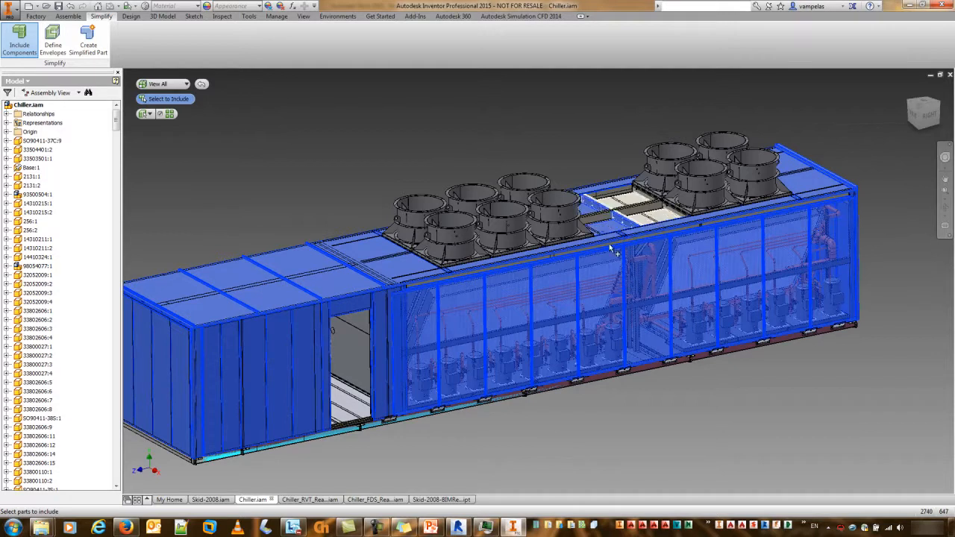
click(774, 232)
scroll(373, 262, up, 5)
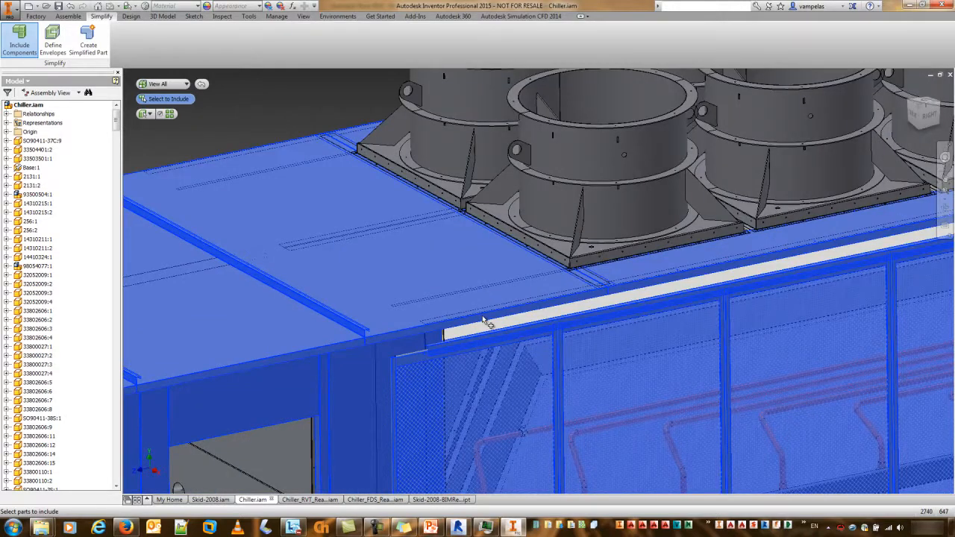
Include the floor visible through the door opening and the bottom base frame in the simplified view.
scroll(477, 347, down, 8)
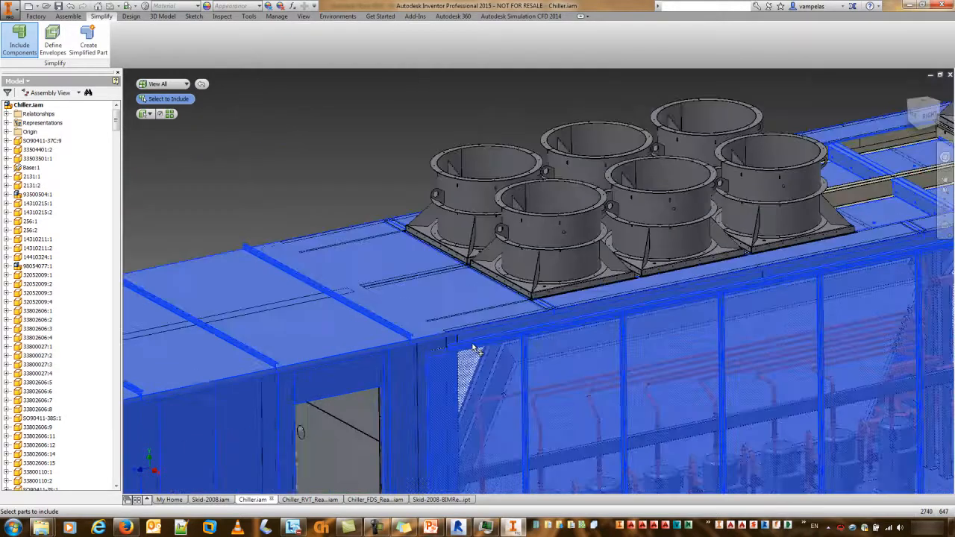
shift+middle_drag(427, 382, 353, 378)
scroll(358, 373, up, 6)
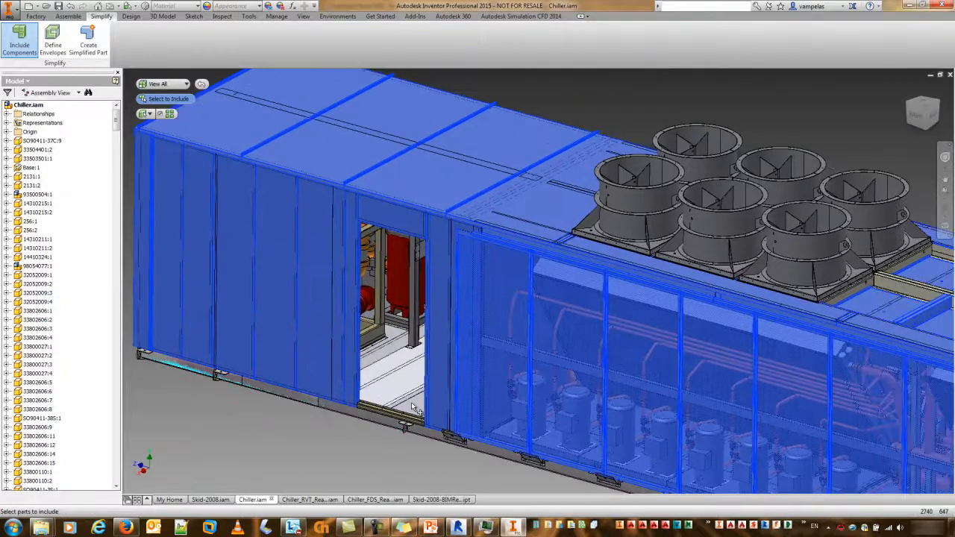
click(386, 402)
shift+middle_drag(332, 419, 287, 413)
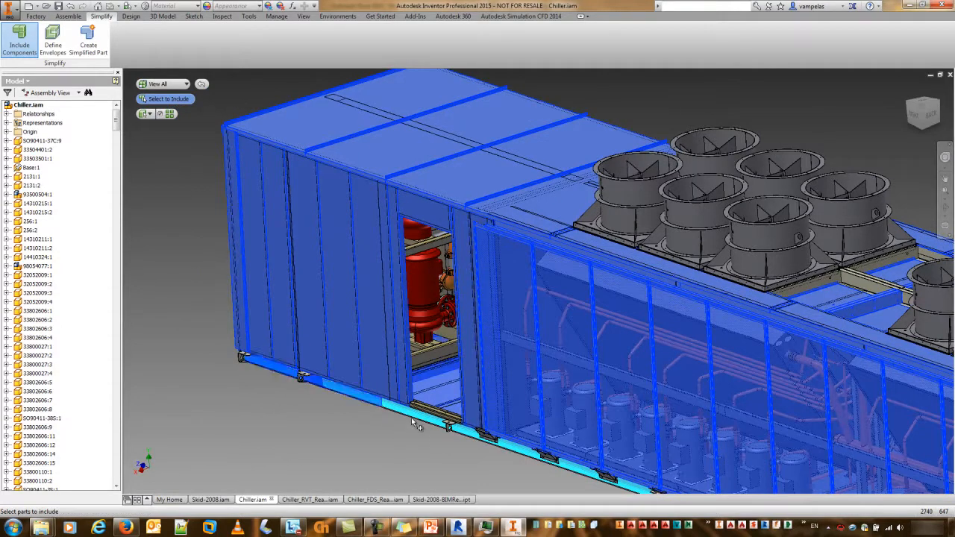
scroll(418, 420, down, 5)
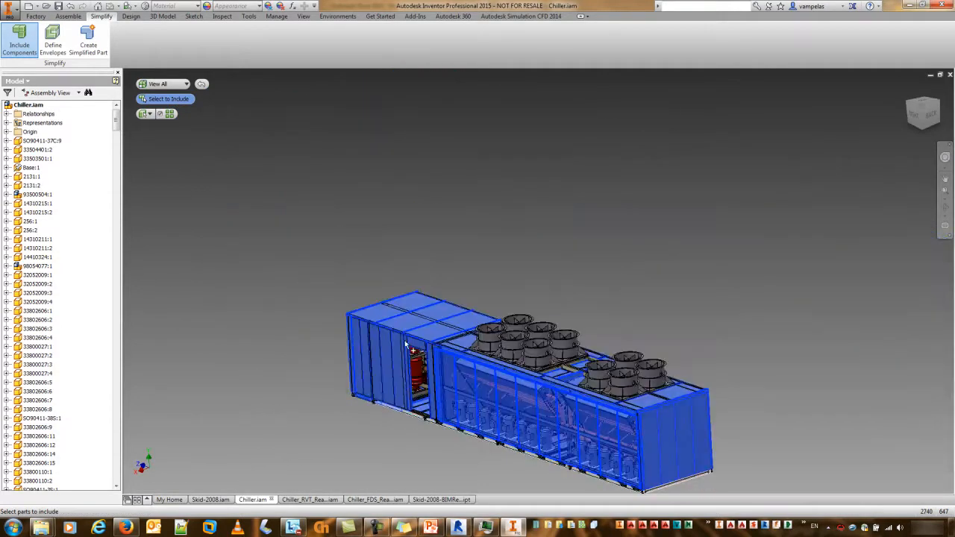
scroll(545, 398, up, 8)
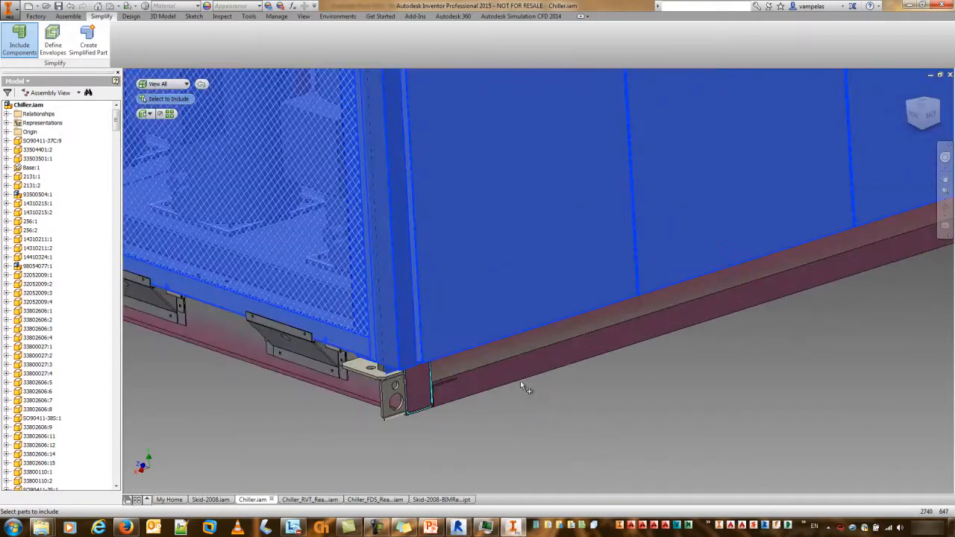
click(410, 386)
middle_drag(440, 444, 578, 449)
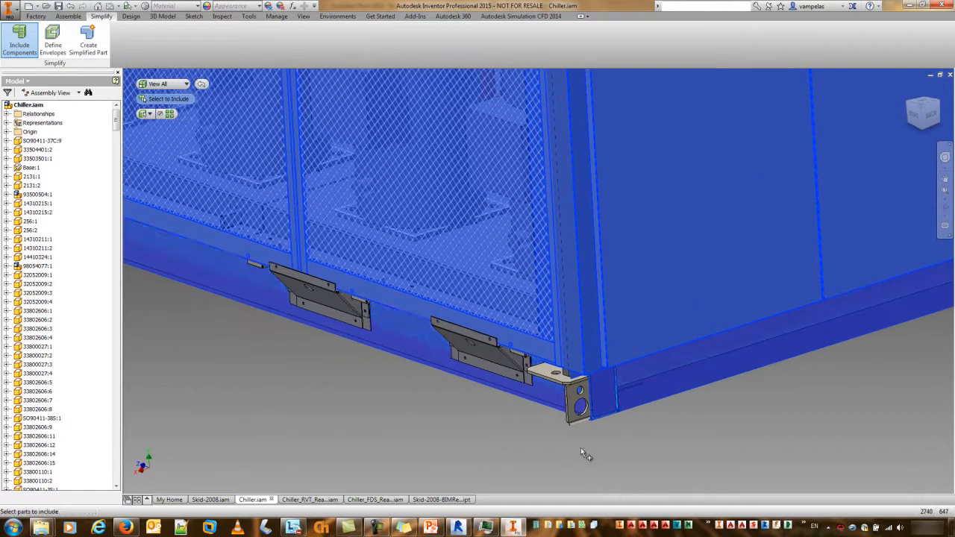
From the back view, include the slanted bracket and the perforated corner fitting at the base's lower corner.
click(931, 115)
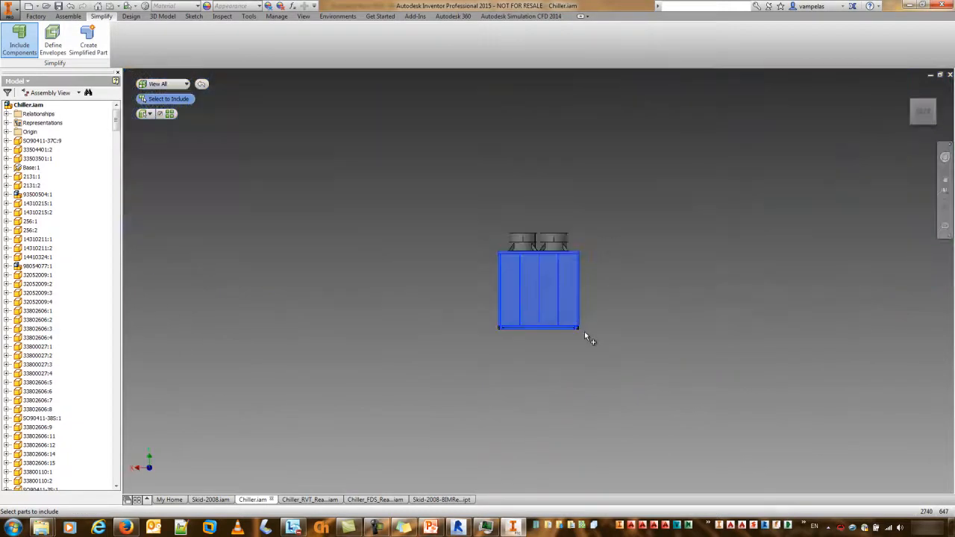
scroll(584, 331, up, 8)
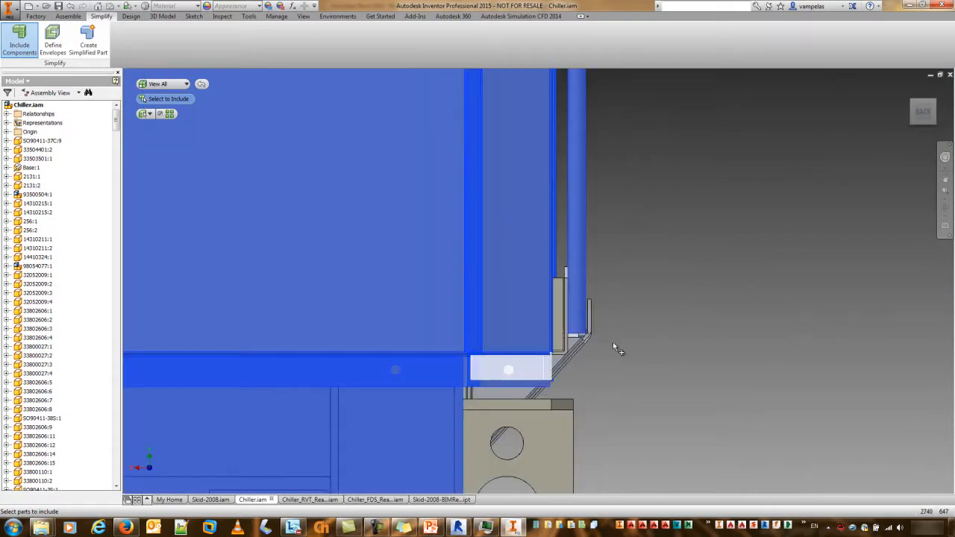
click(590, 328)
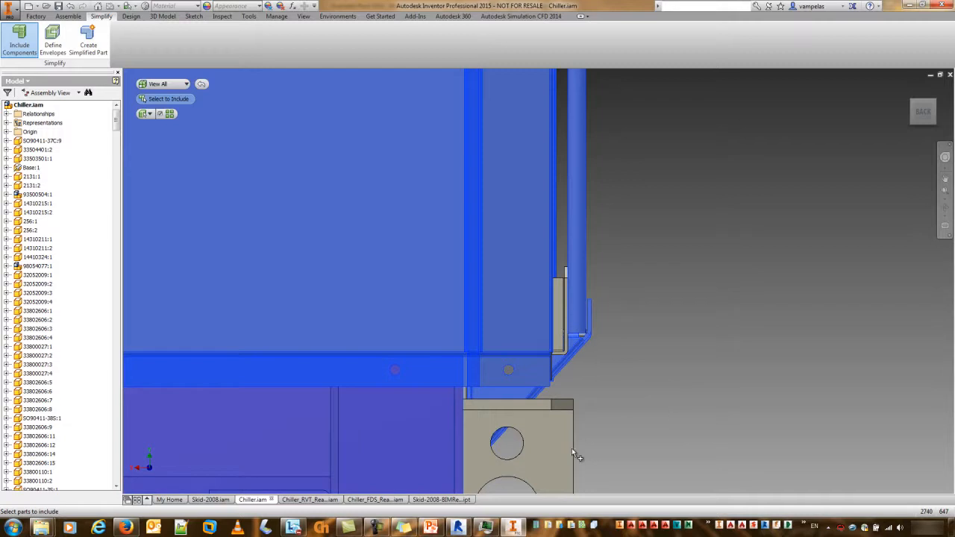
click(548, 410)
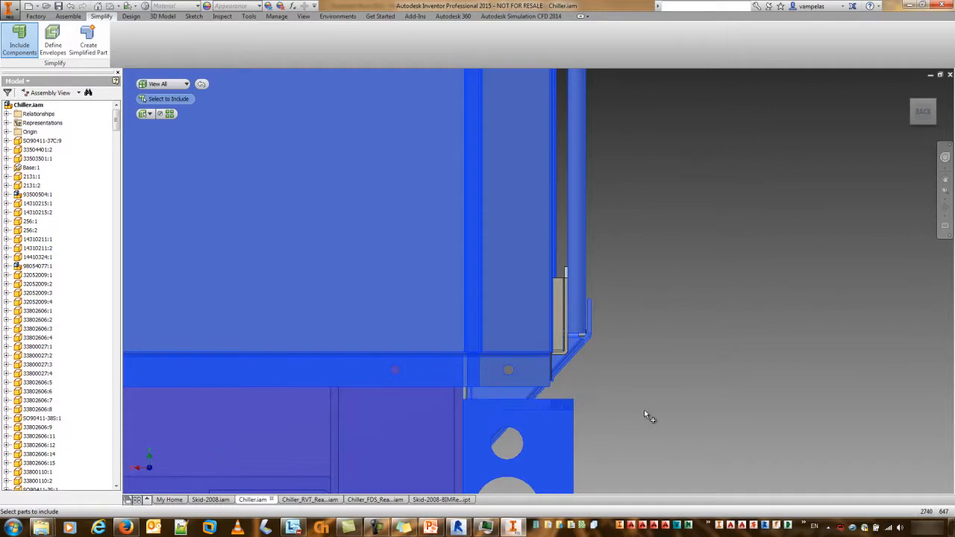
Include all occurrences of the roof fan cylinders, their flange rings and the triangular gussets around them.
scroll(643, 410, up, 5)
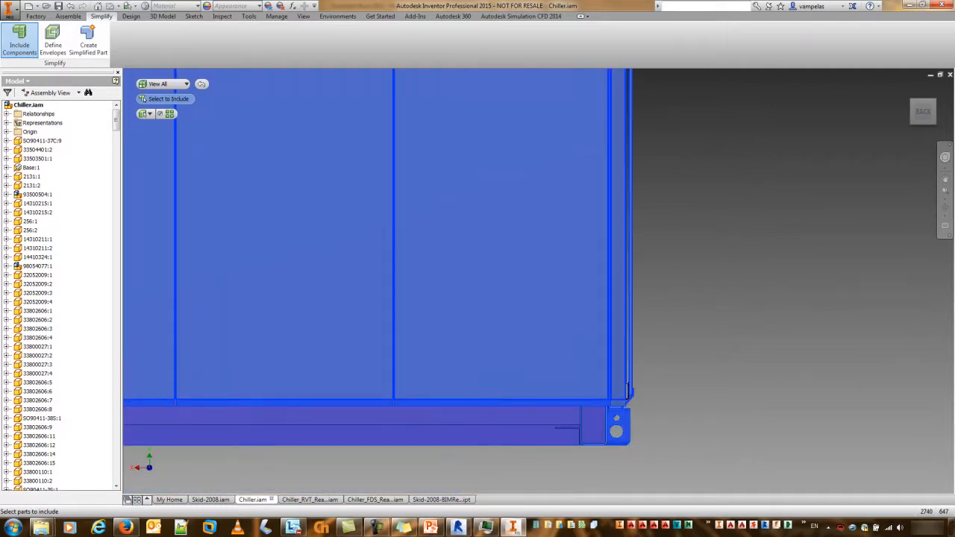
middle_drag(350, 404, 860, 374)
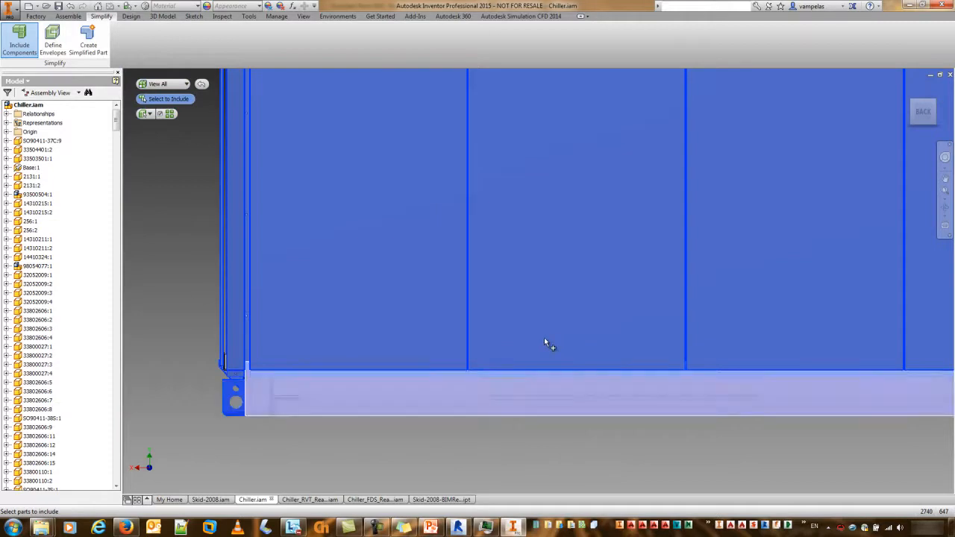
scroll(543, 340, up, 3)
shift+middle_drag(757, 314, 692, 341)
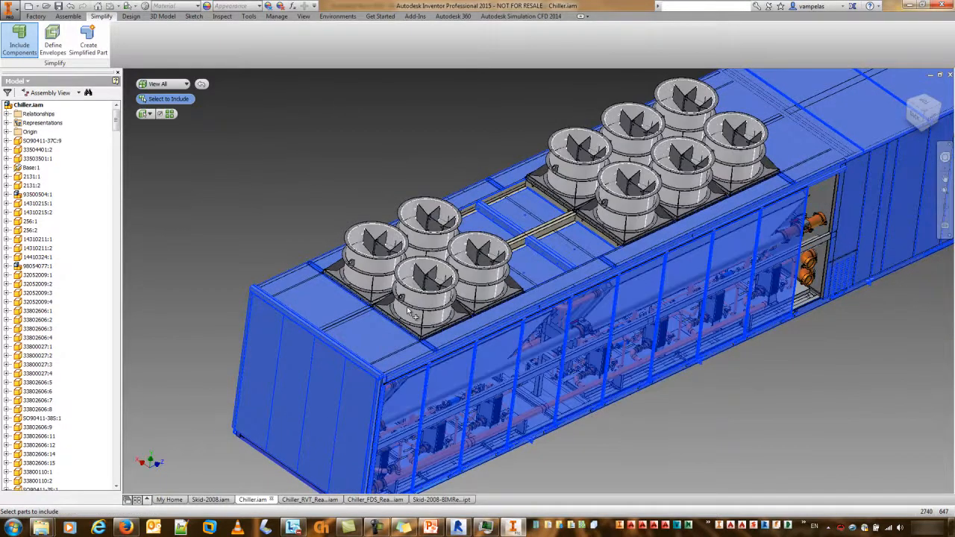
click(408, 317)
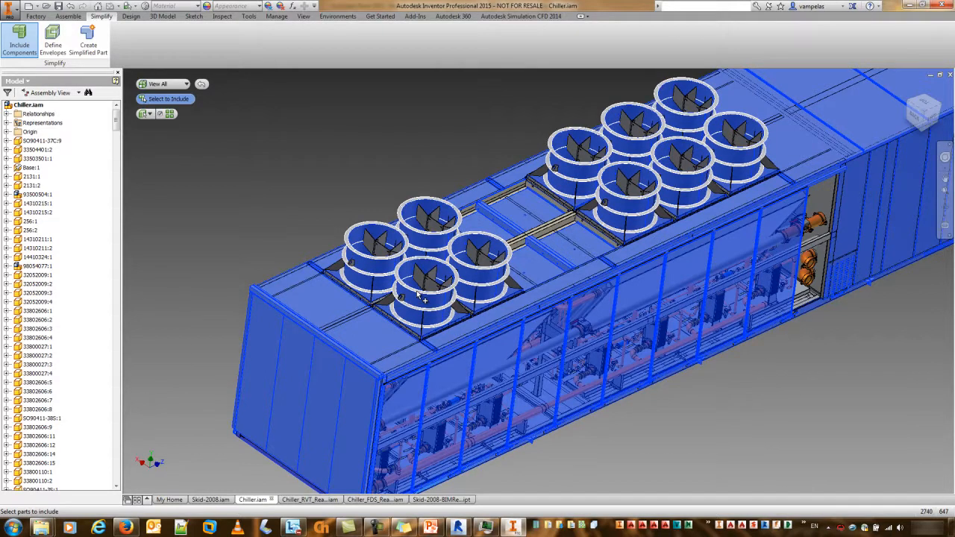
click(419, 293)
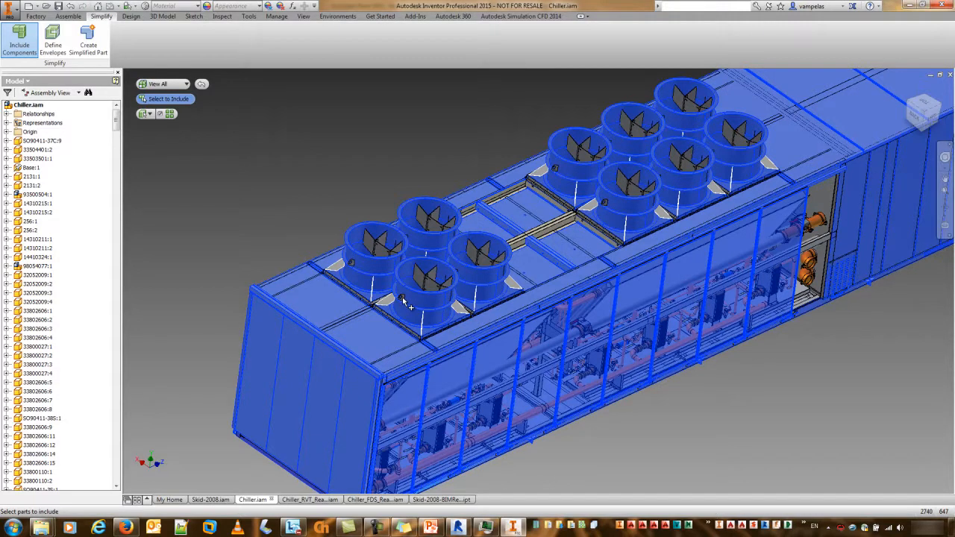
click(403, 300)
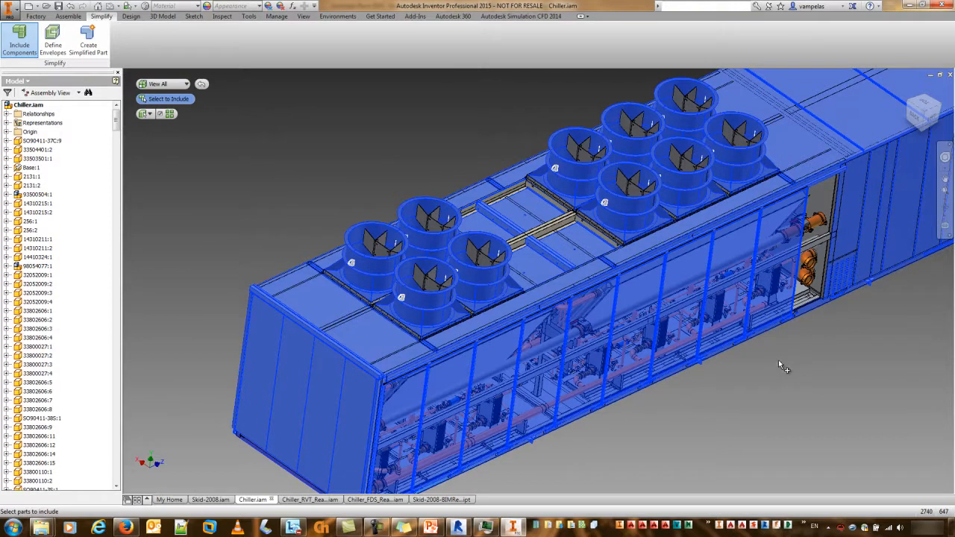
Examine the chiller enclosure from both long sides, from above and from below for exterior parts not yet included.
middle_drag(851, 335, 670, 299)
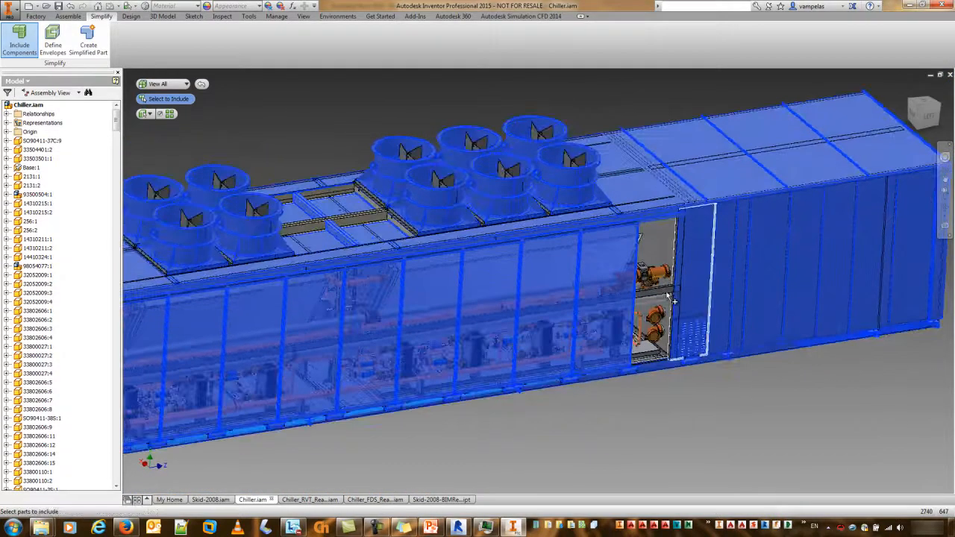
shift+middle_drag(712, 362, 749, 345)
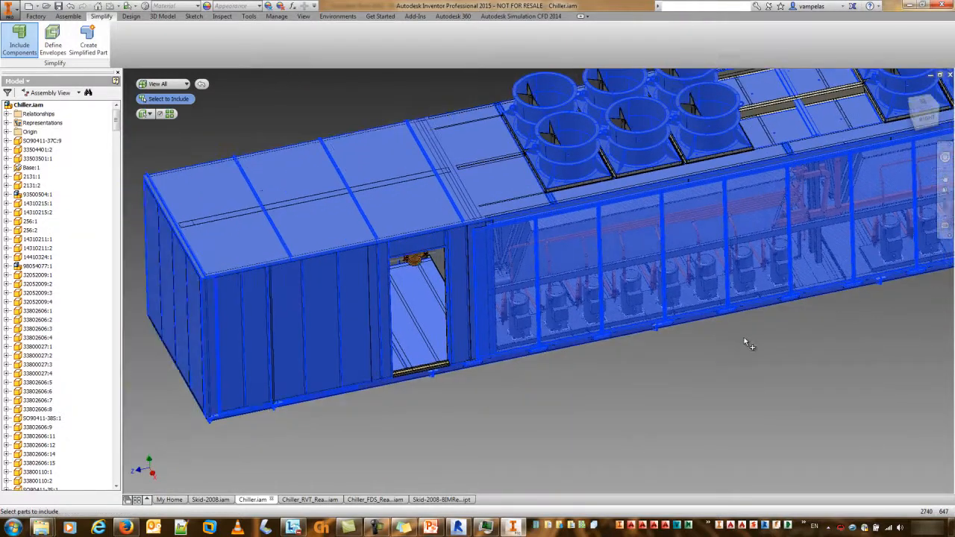
shift+middle_drag(716, 349, 711, 378)
shift+middle_drag(517, 375, 666, 363)
shift+middle_drag(560, 407, 453, 256)
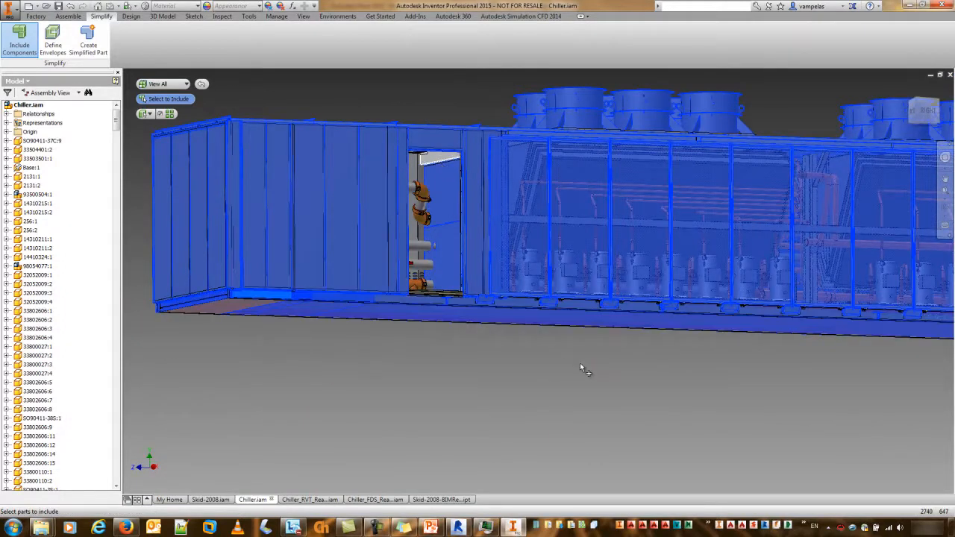
shift+middle_drag(613, 368, 514, 334)
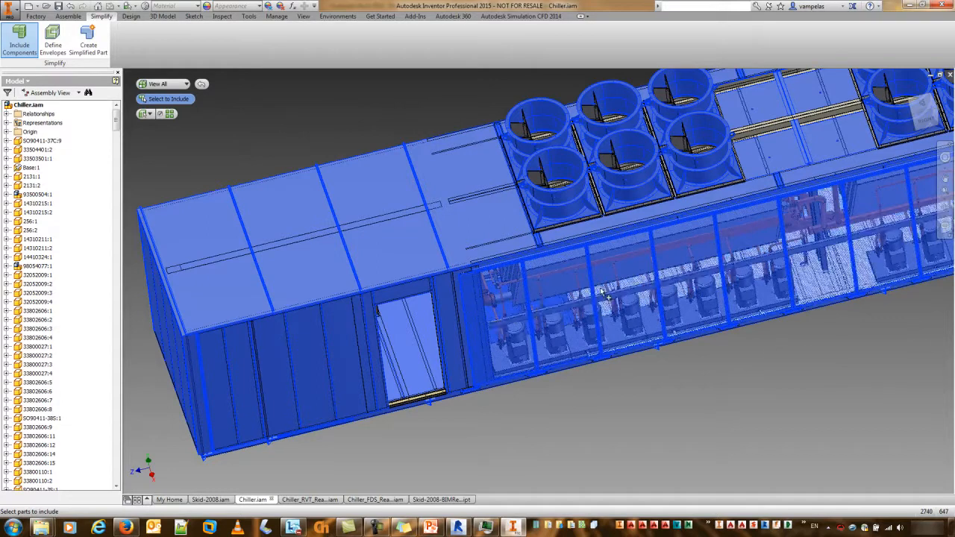
middle_drag(901, 342, 783, 351)
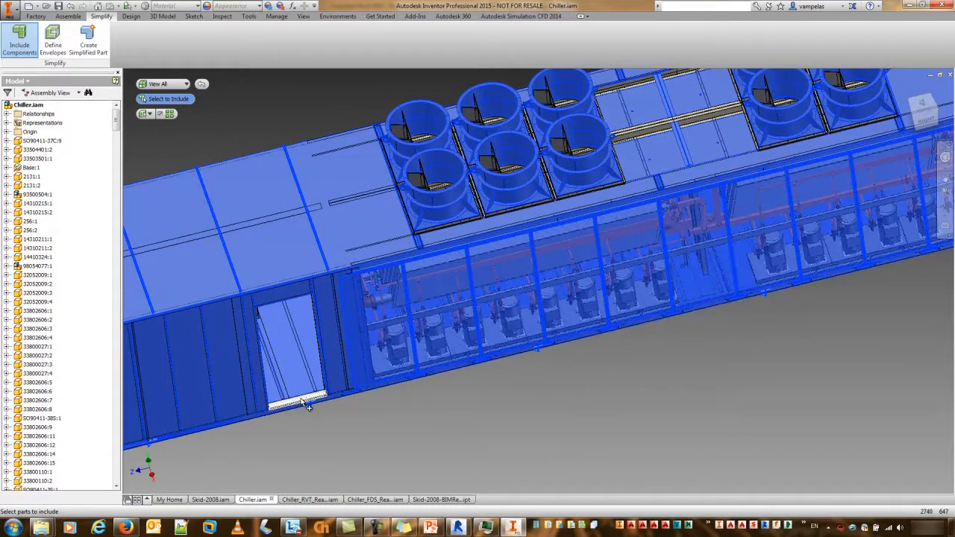
scroll(729, 367, down, 3)
shift+middle_drag(729, 367, 686, 340)
Turn off selecting all occurrences and include the caps, elbows and pipe stubs of the two lower orange pipe connections beside the louvred panel.
scroll(726, 338, up, 3)
scroll(686, 338, up, 2)
scroll(643, 415, up, 3)
scroll(655, 413, up, 3)
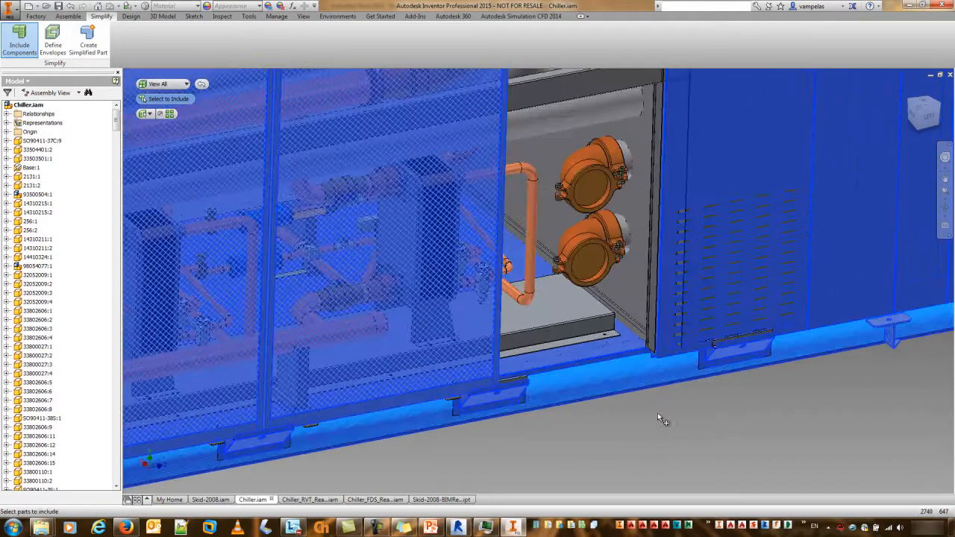
middle_drag(541, 297, 541, 324)
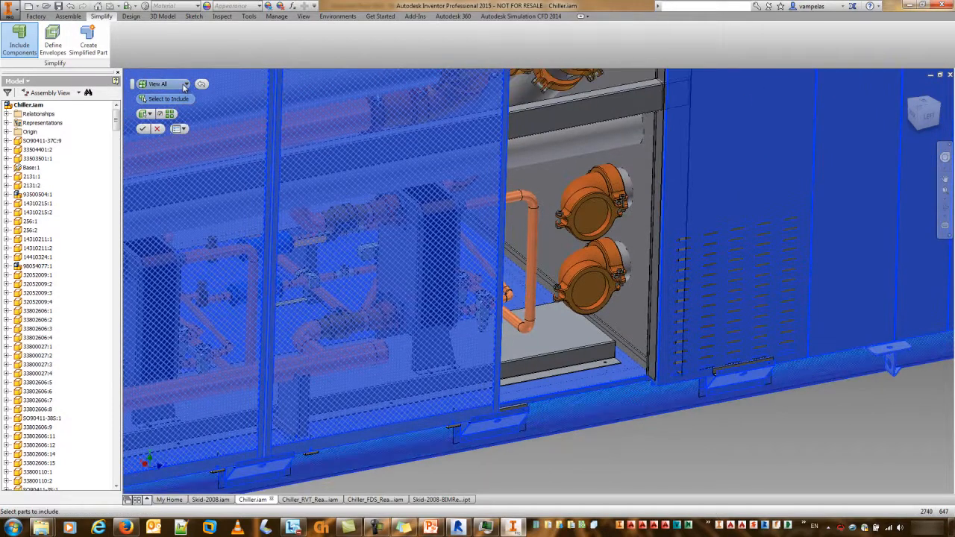
click(160, 114)
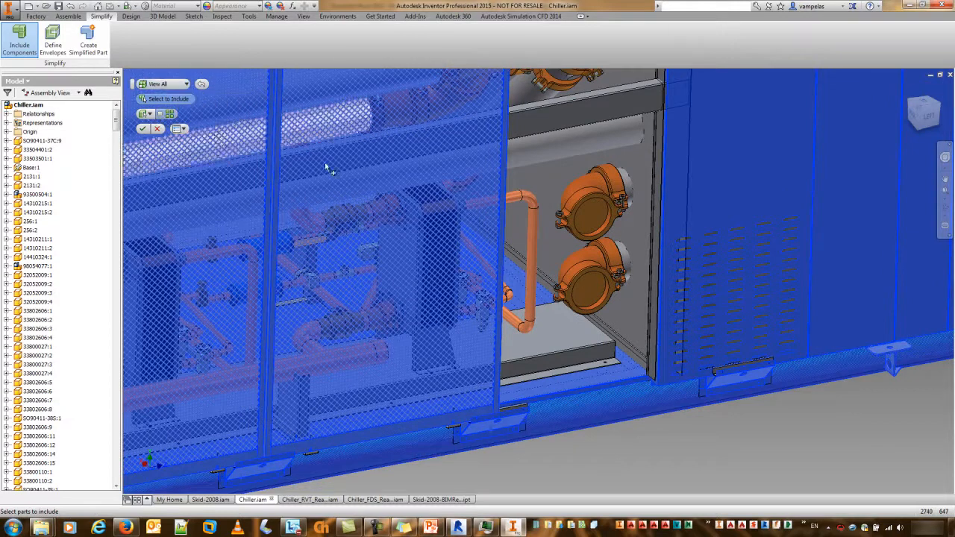
click(588, 277)
click(579, 187)
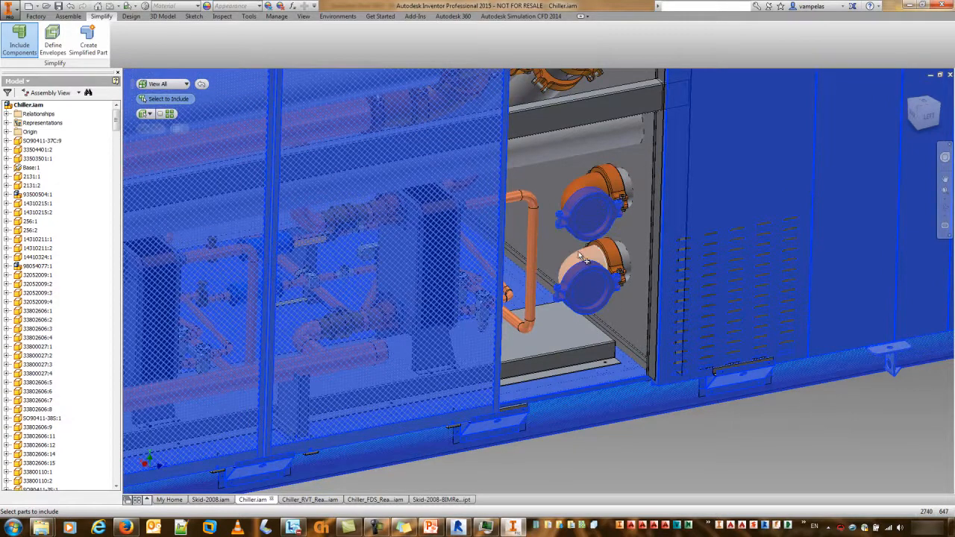
click(625, 184)
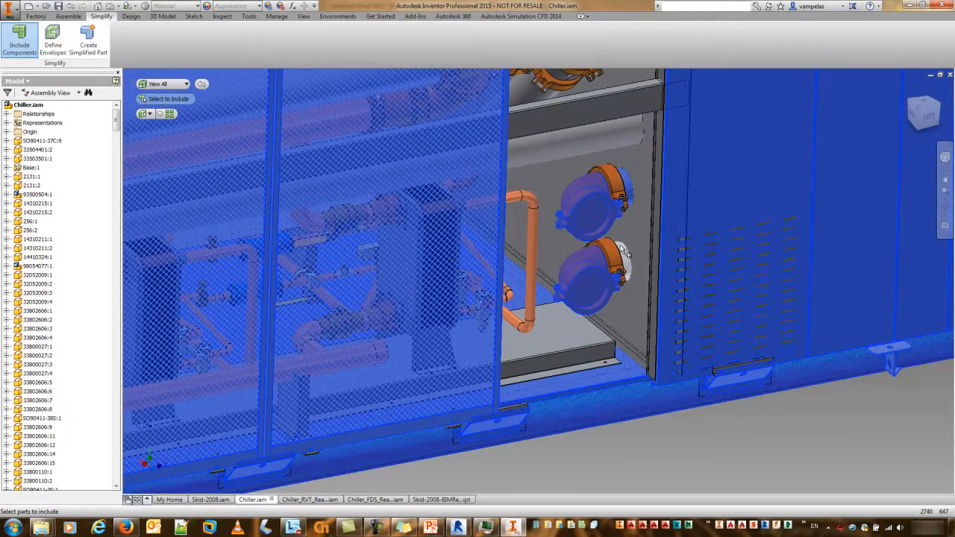
click(625, 257)
Accept the included components to create the simplified view of the chiller.
scroll(598, 308, down, 6)
middle_drag(599, 310, 718, 366)
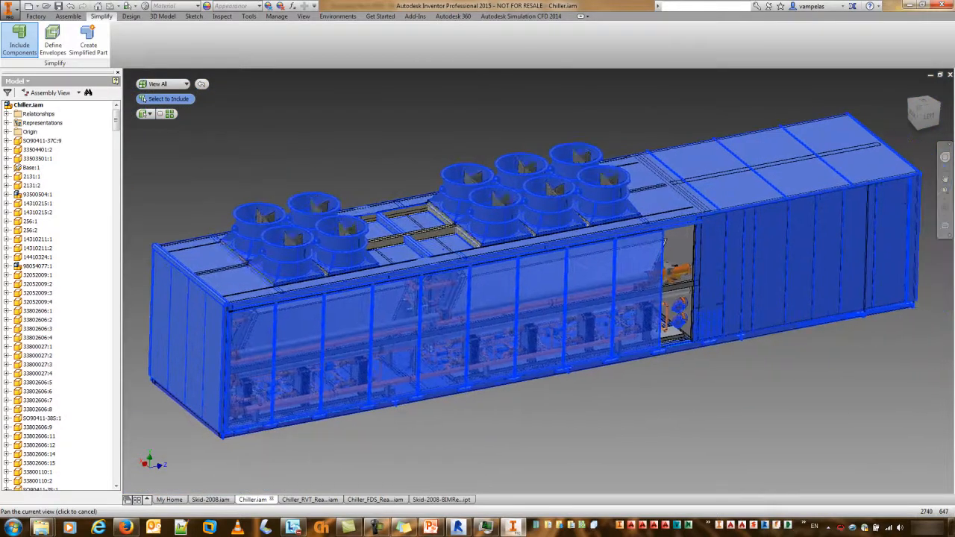
mouse_move(155, 120)
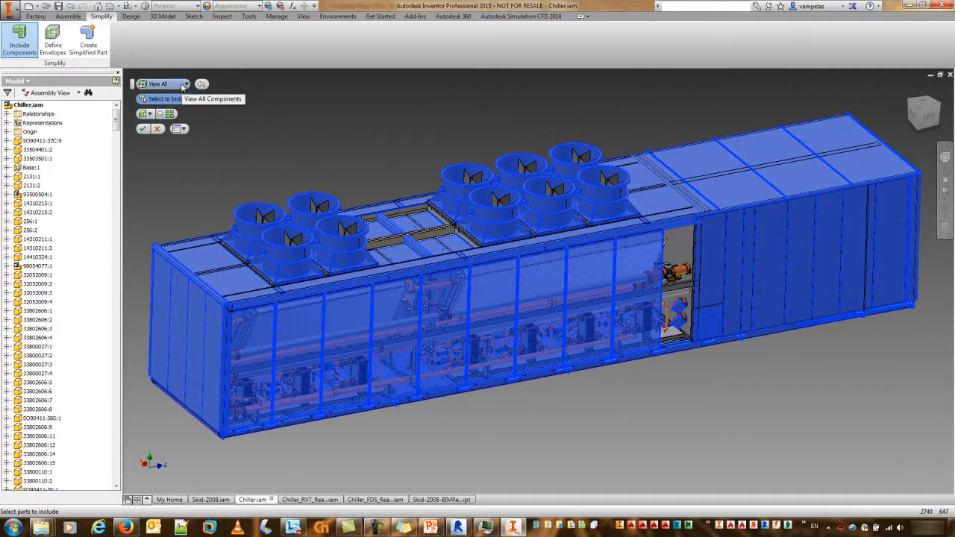
click(143, 129)
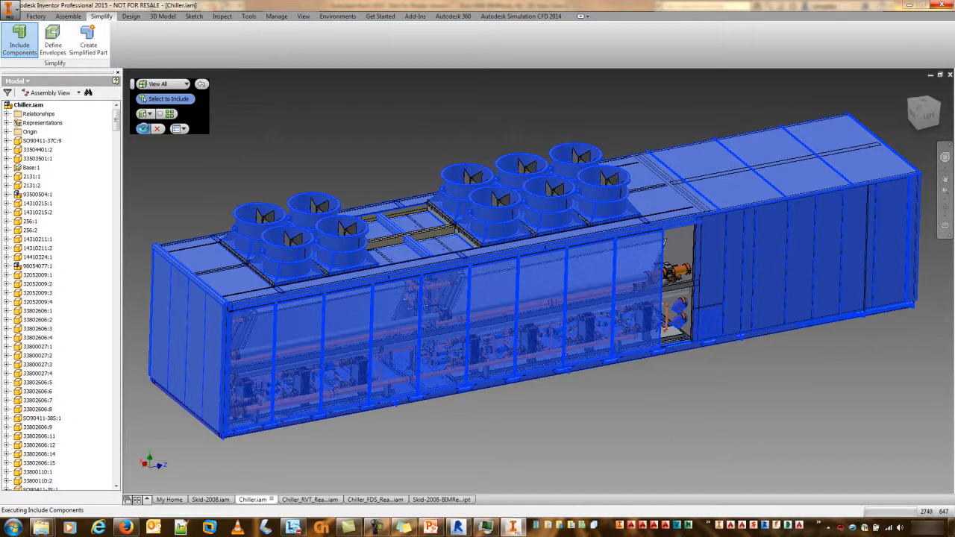
click(143, 128)
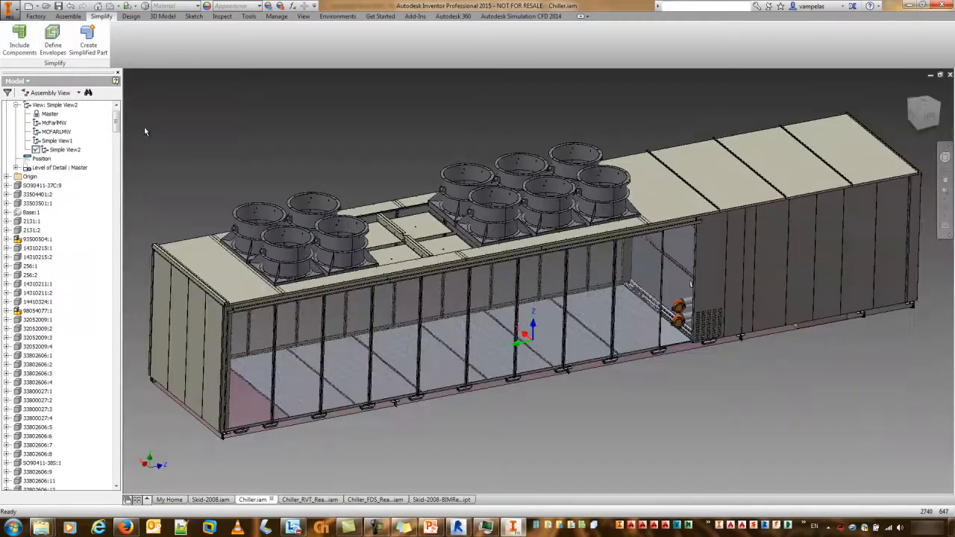
Activate the Simple View2 representation and examine the simplified chiller from both long sides.
double_click(65, 150)
shift+middle_drag(500, 399, 671, 261)
shift+middle_drag(661, 391, 625, 398)
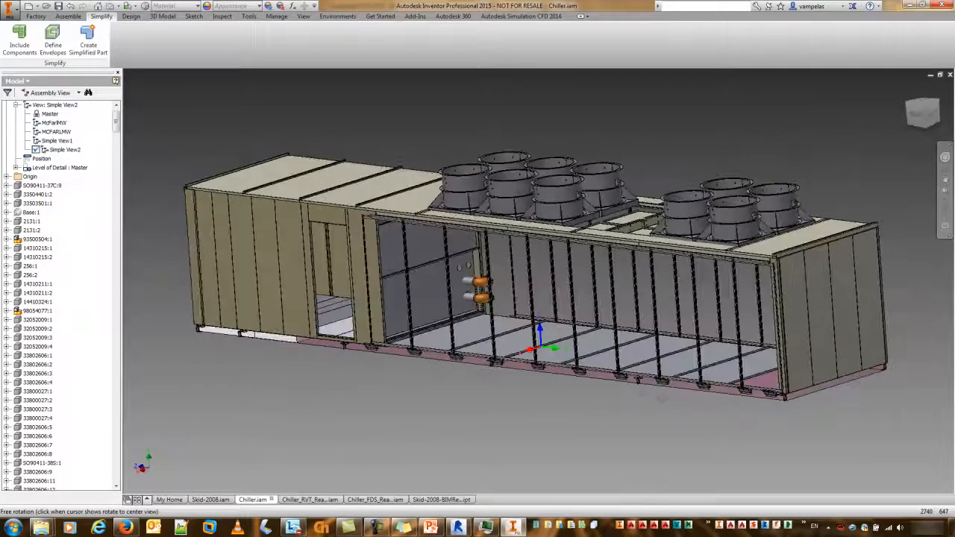
shift+middle_drag(482, 335, 420, 426)
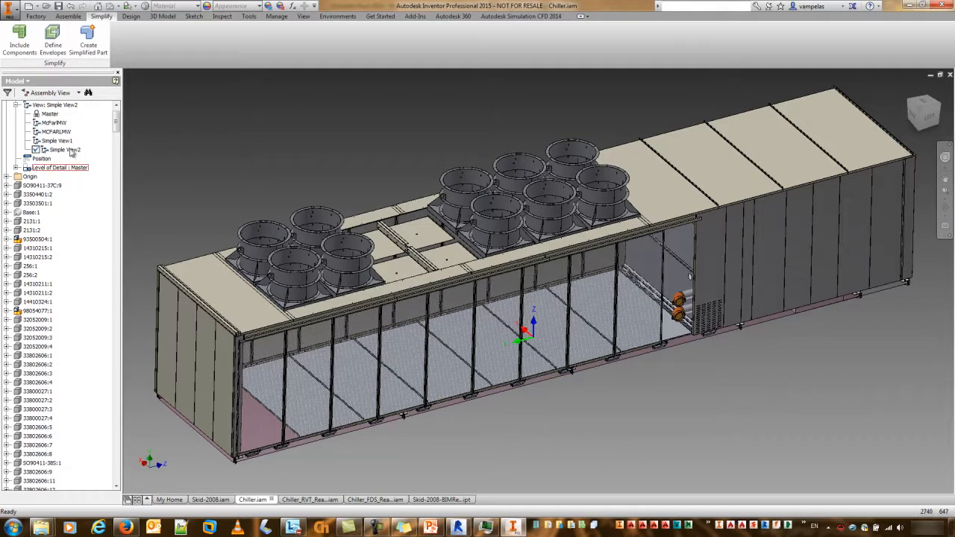
Start a Bounding Cylinder envelope on the upper orange pipe connection's cap beside the louvred panel, with all occurrences turned off.
click(19, 33)
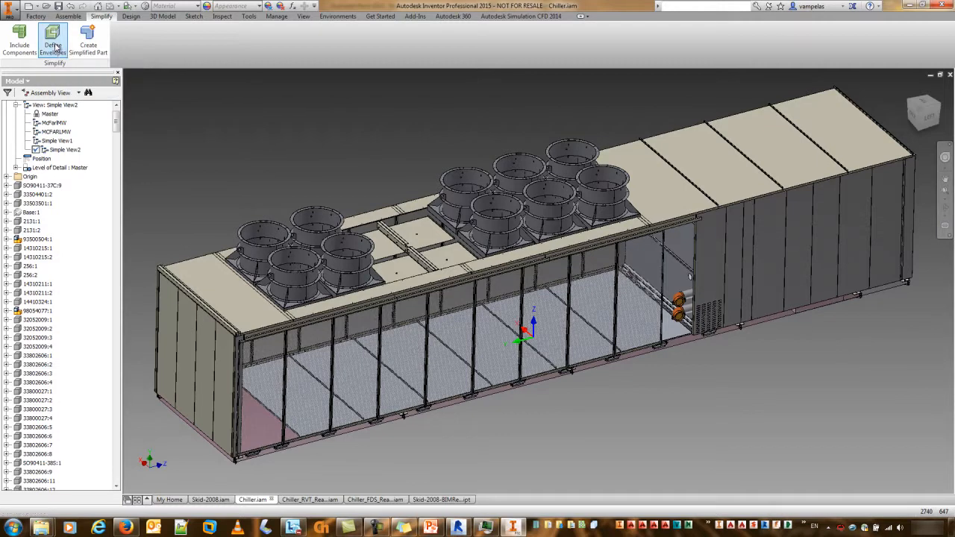
click(54, 47)
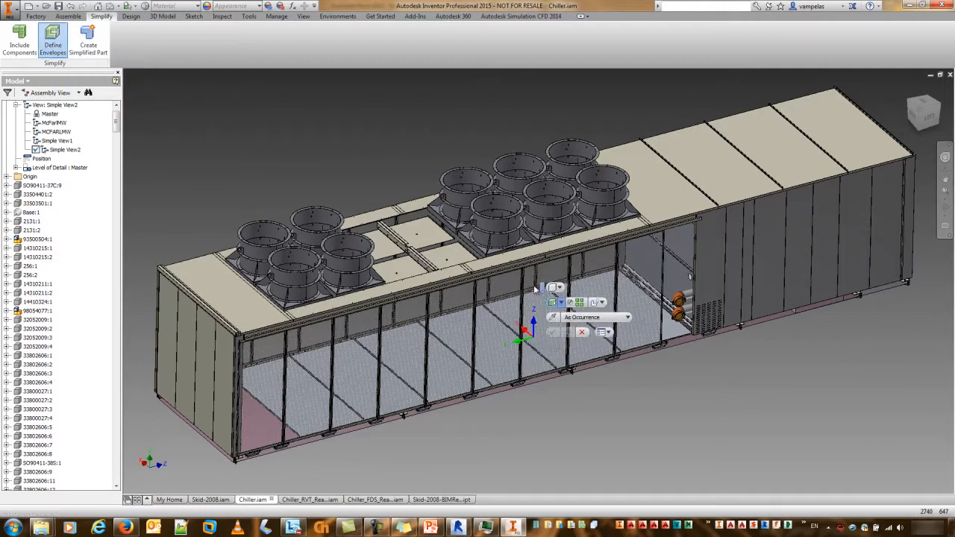
drag(543, 288, 162, 107)
click(179, 110)
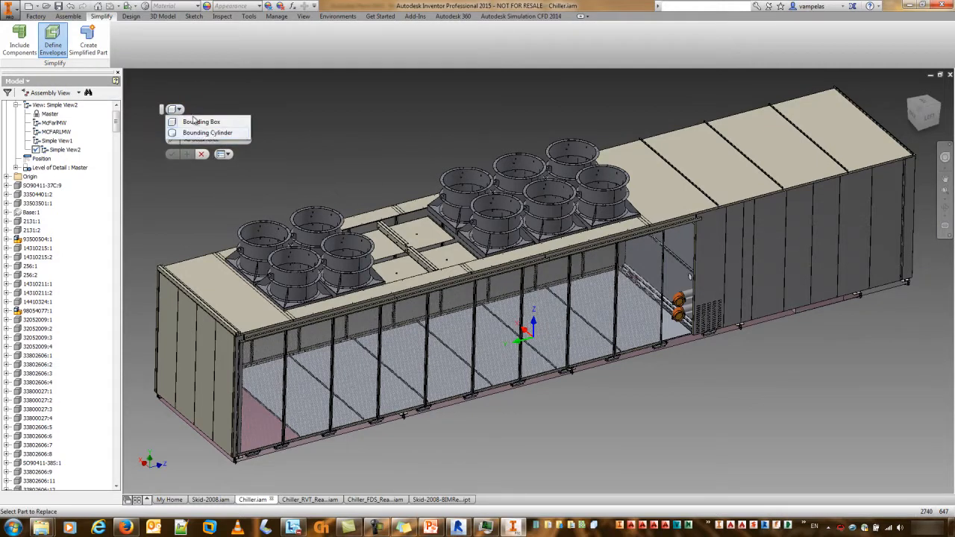
click(207, 132)
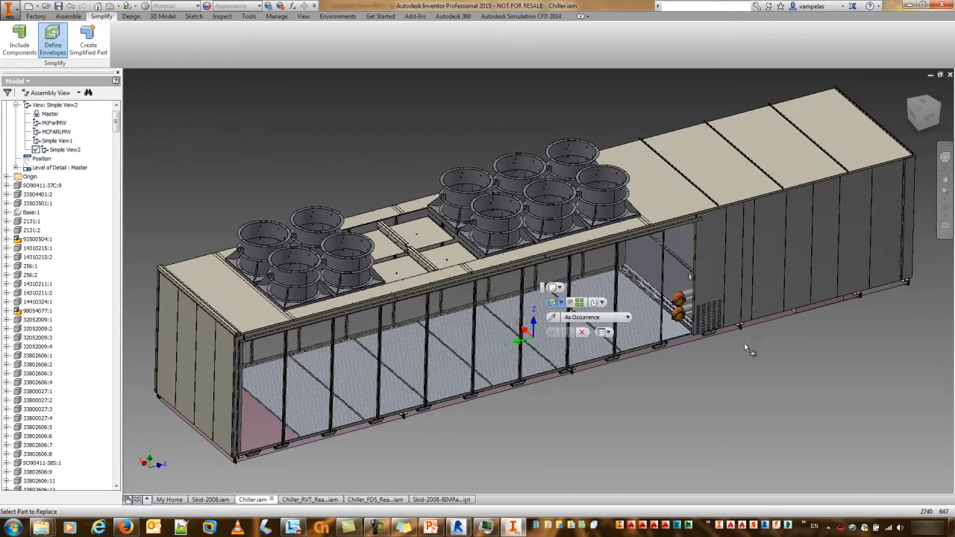
scroll(738, 343, up, 6)
middle_drag(722, 405, 817, 448)
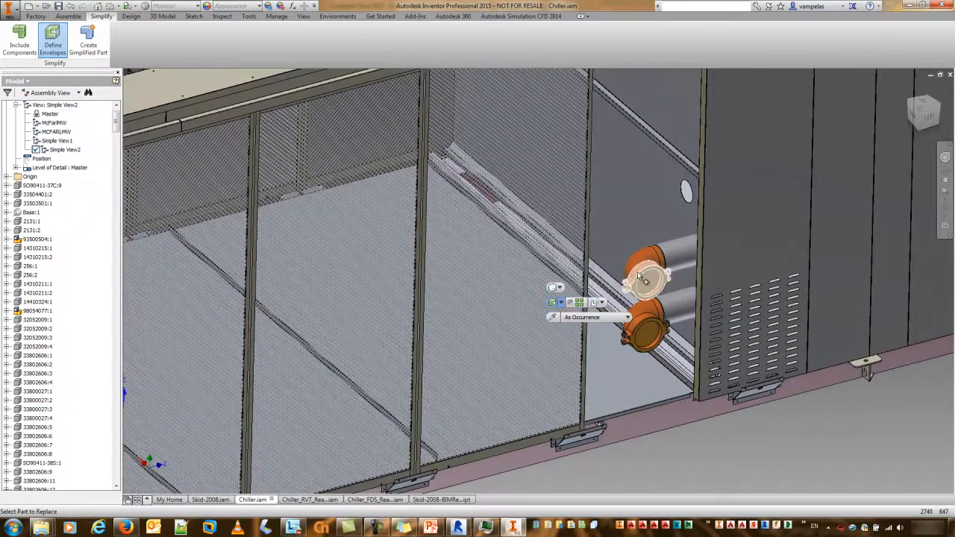
click(637, 271)
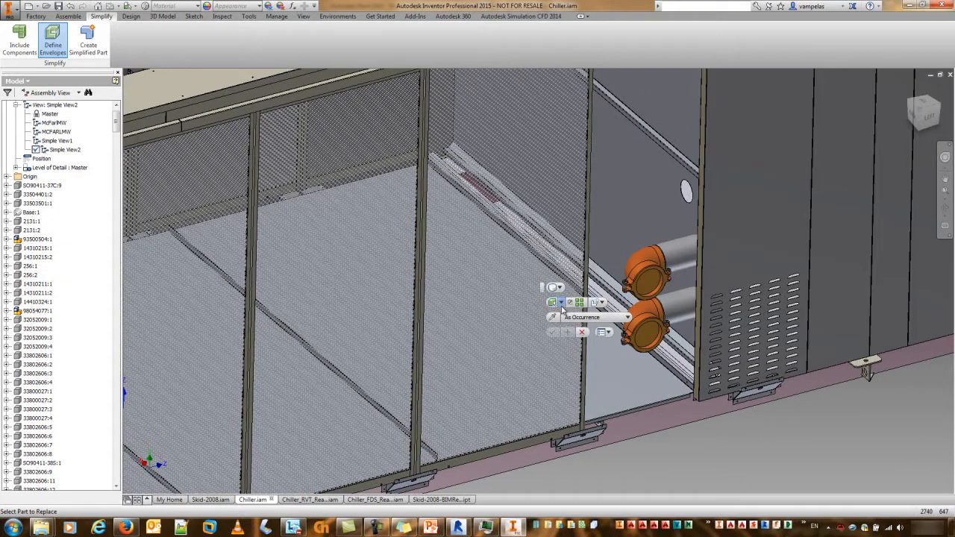
click(648, 276)
Align the envelope cylinder's radius with the inner cylindrical face of the upper cap.
scroll(648, 276, up, 3)
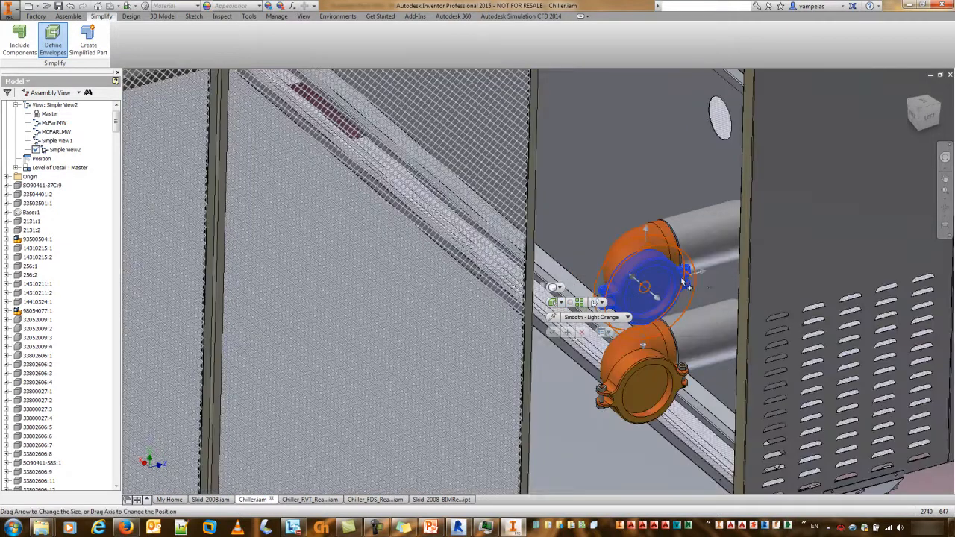
click(699, 272)
click(738, 263)
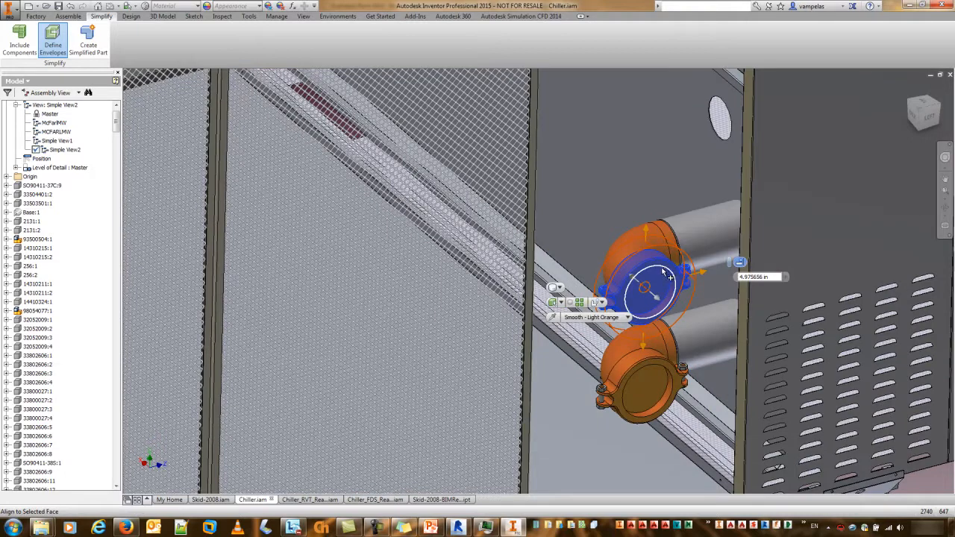
scroll(671, 291, up, 3)
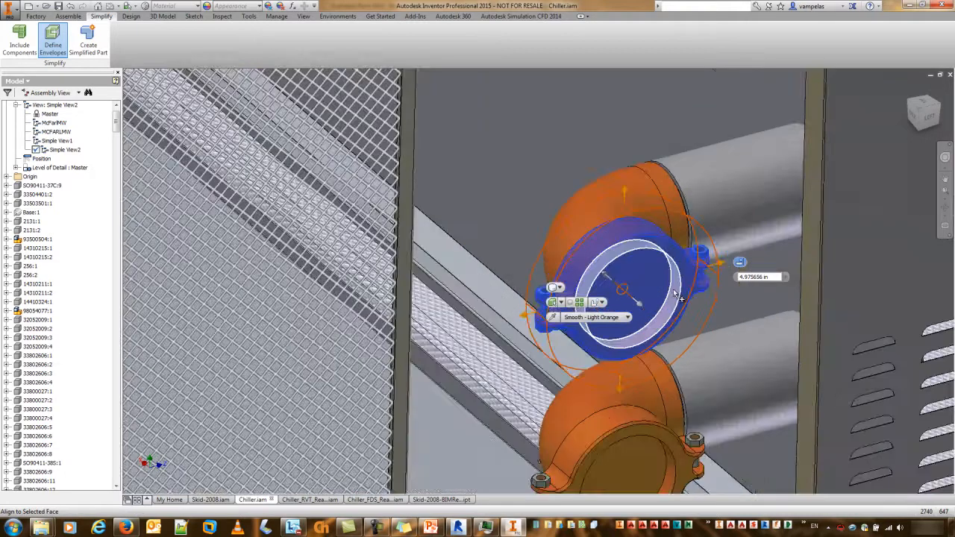
click(675, 294)
scroll(677, 294, down, 3)
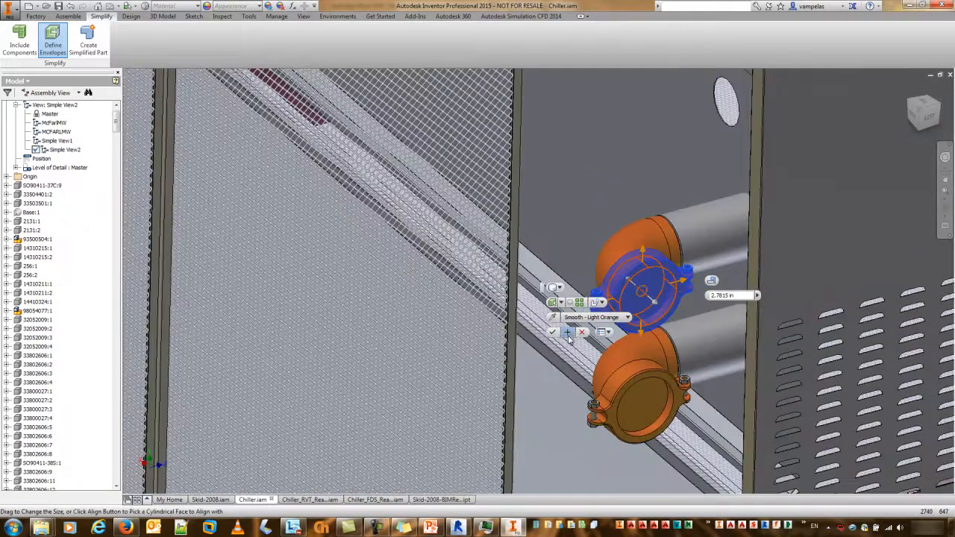
click(568, 334)
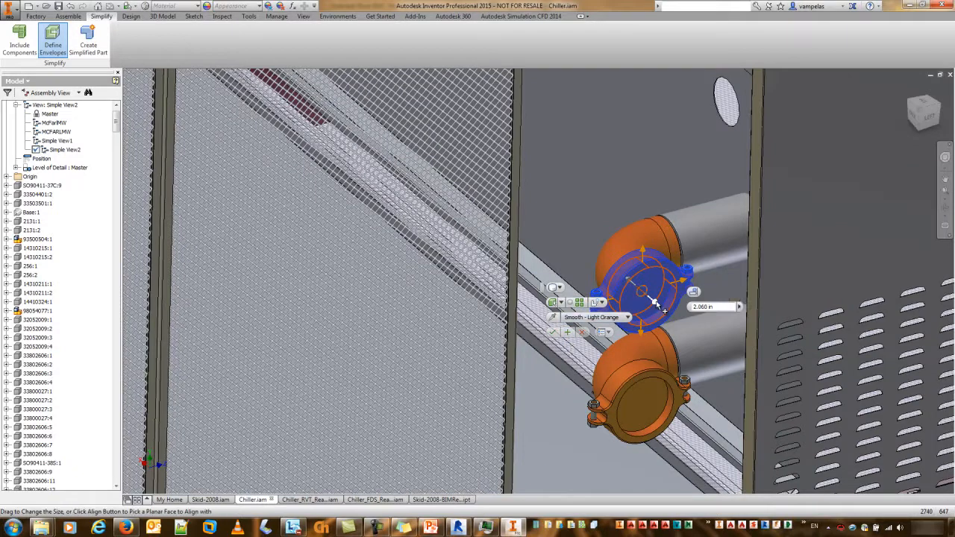
From the back view, extend the upper cap's envelope cylinder outward, set its length to 8 in and apply it.
click(914, 112)
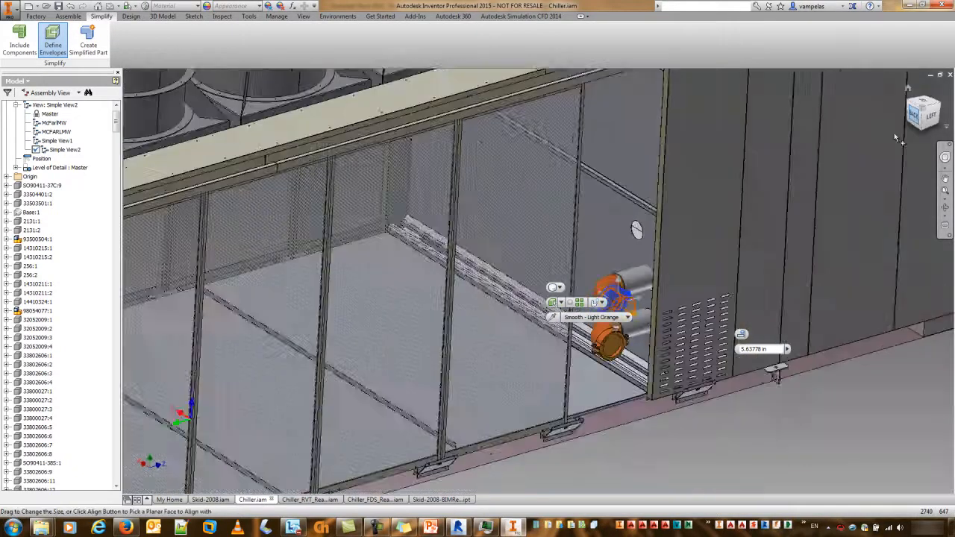
middle_drag(612, 267, 464, 239)
scroll(464, 311, down, 6)
drag(431, 310, 455, 310)
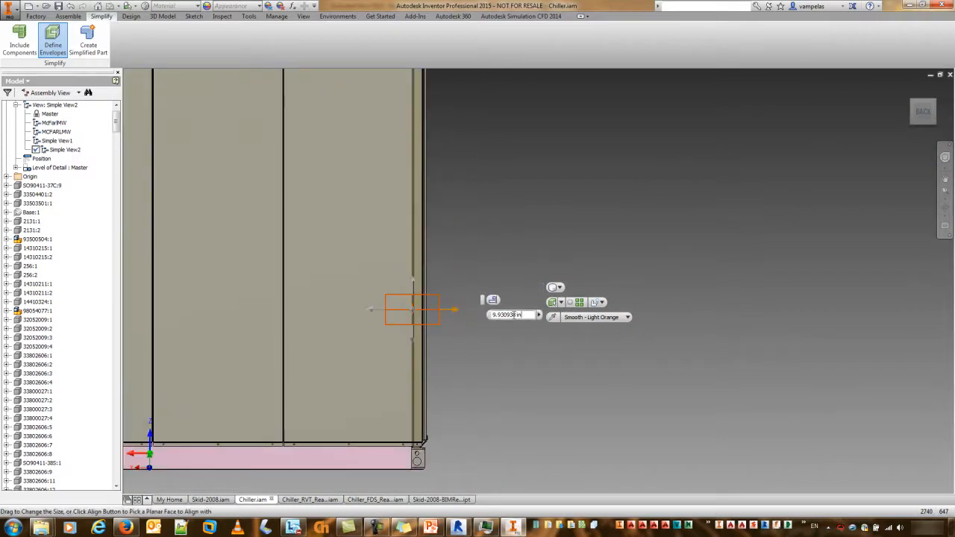
text(8)
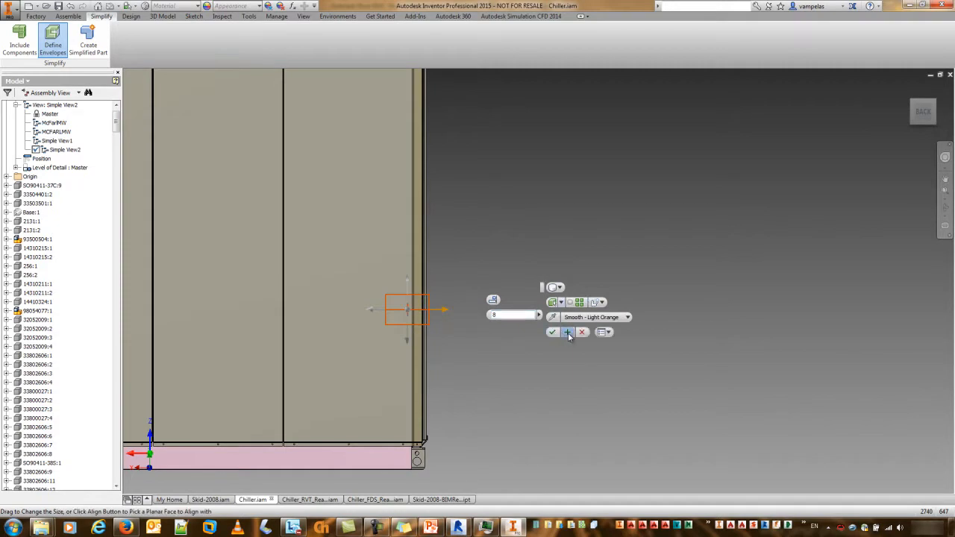
click(568, 333)
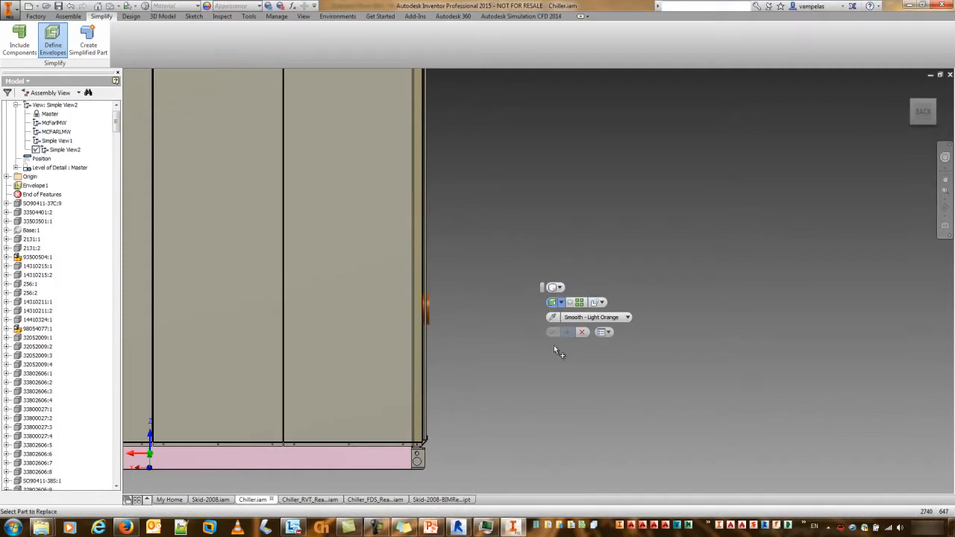
Start a bounding cylinder envelope on the lower orange pipe cap and align its radius with the cap's inner cylindrical face.
shift+middle_drag(527, 353, 493, 363)
shift+middle_drag(609, 312, 597, 180)
click(590, 163)
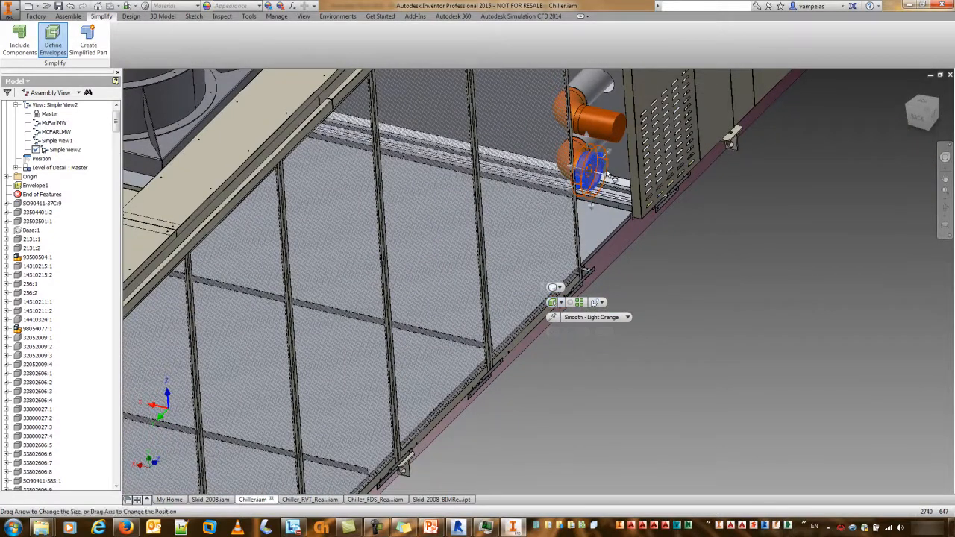
scroll(616, 159, up, 2)
scroll(616, 159, up, 2)
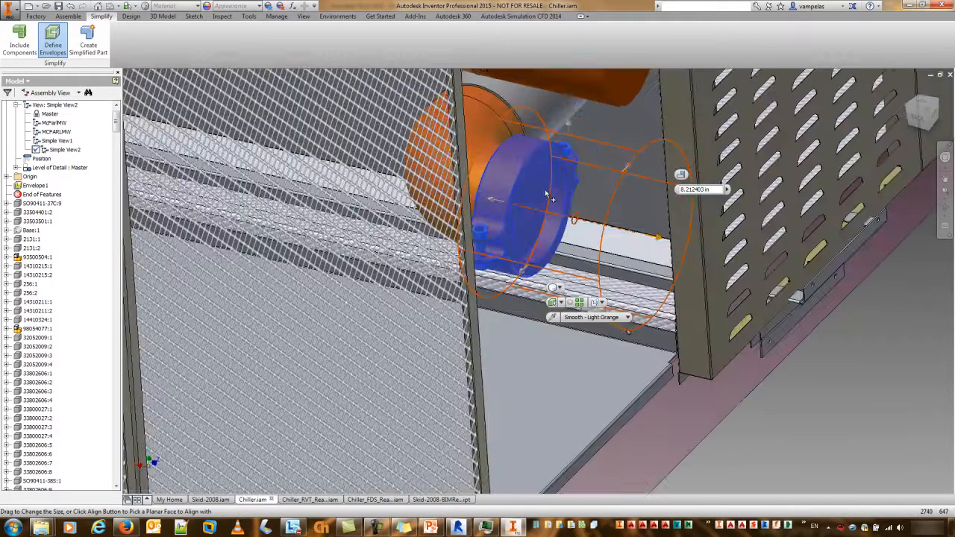
shift+middle_drag(544, 250, 603, 237)
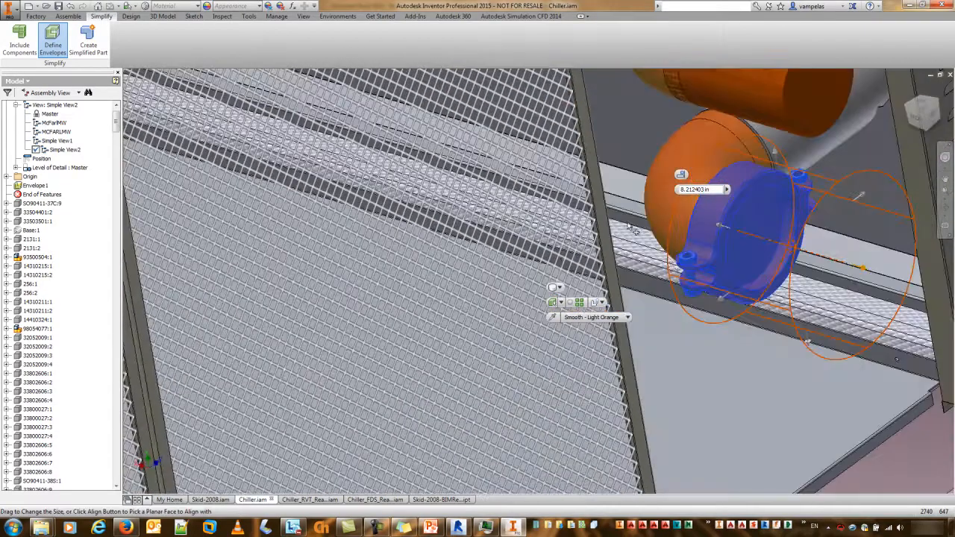
middle_drag(709, 277, 496, 335)
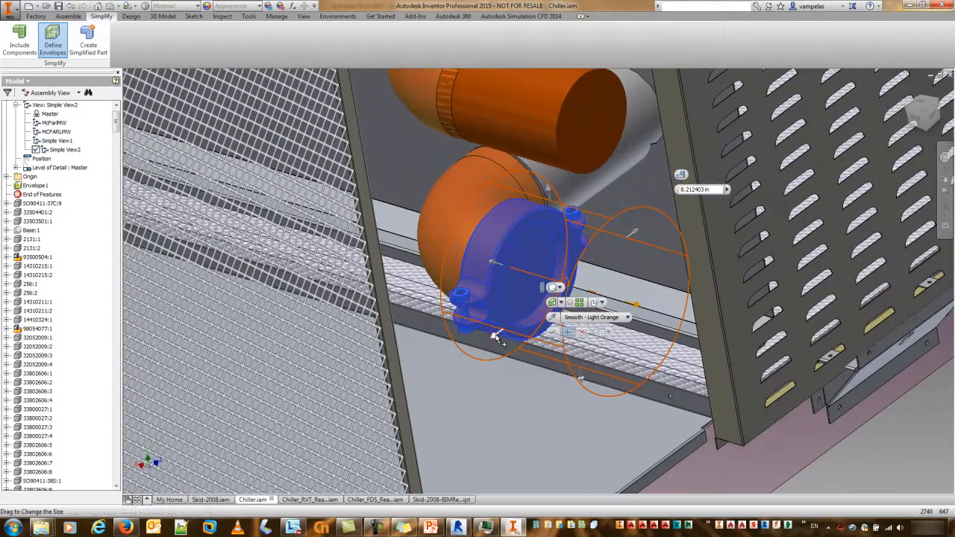
click(532, 325)
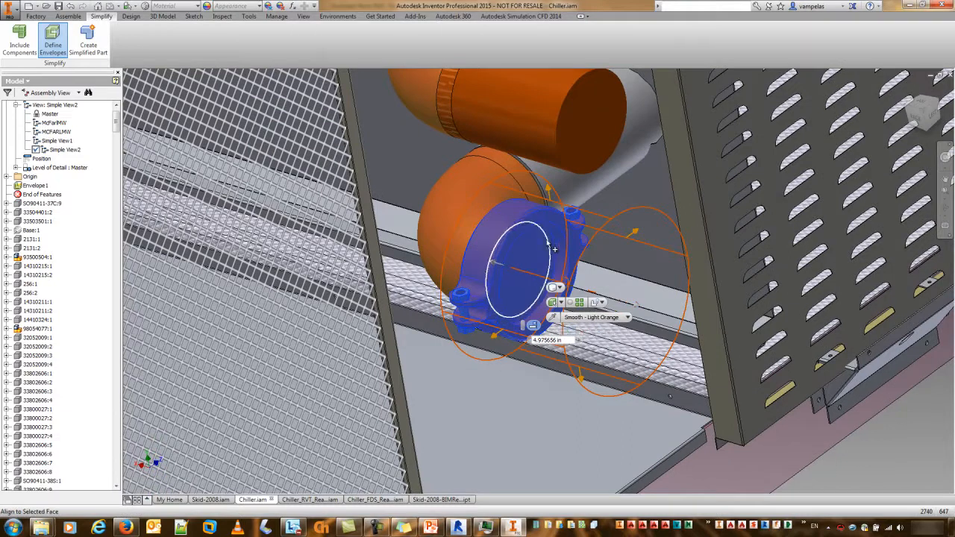
click(555, 247)
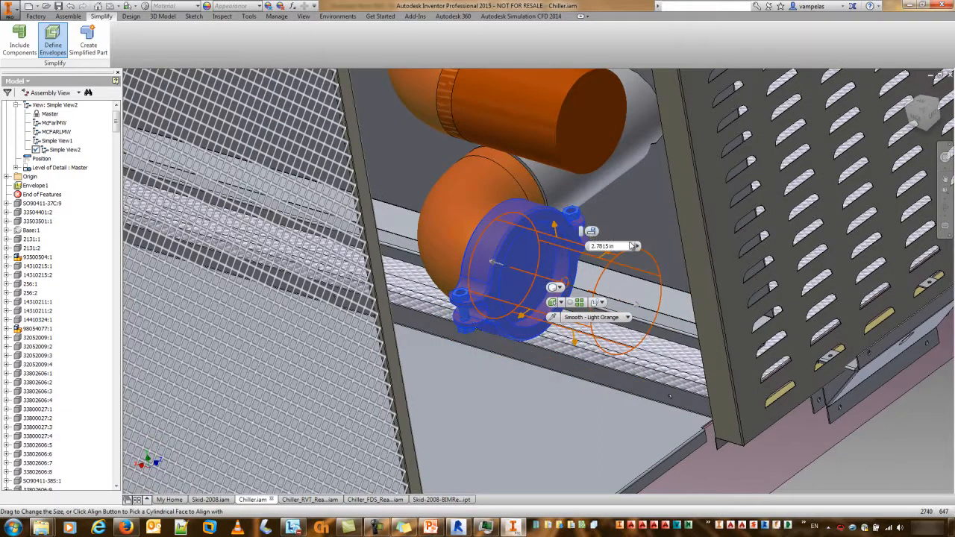
Extend the lower cap's envelope cylinder outward, set its length to 8 in and apply it.
drag(640, 307, 703, 305)
text(8)
click(567, 334)
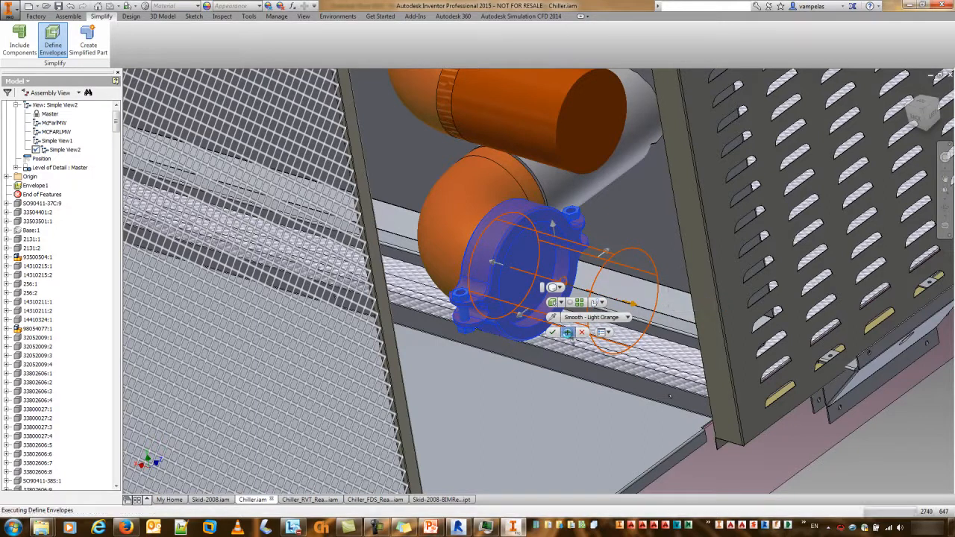
Replace the chiller enclosure with a Bounding Box envelope using Select Components Priority, and finish defining envelopes.
scroll(868, 443, down, 10)
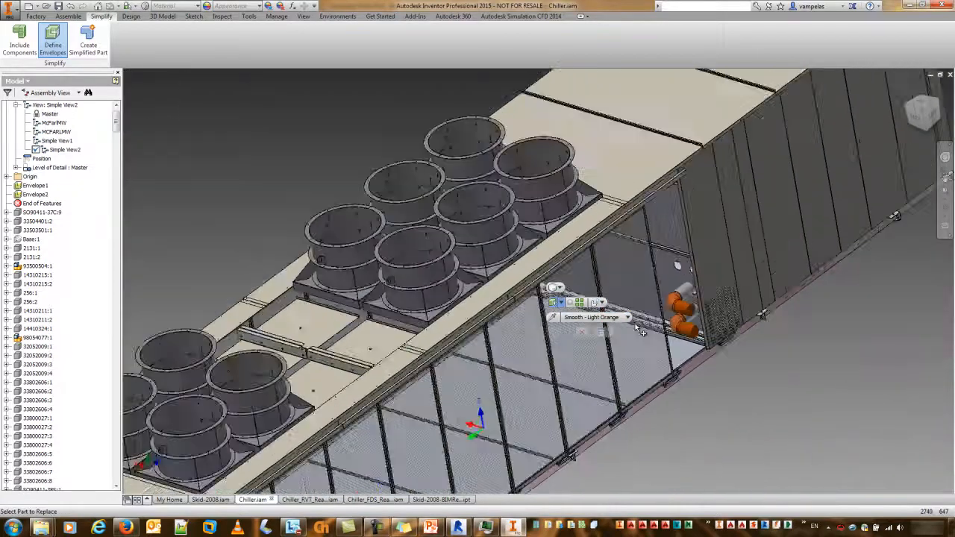
scroll(635, 331, down, 3)
shift+middle_drag(615, 385, 564, 306)
click(561, 303)
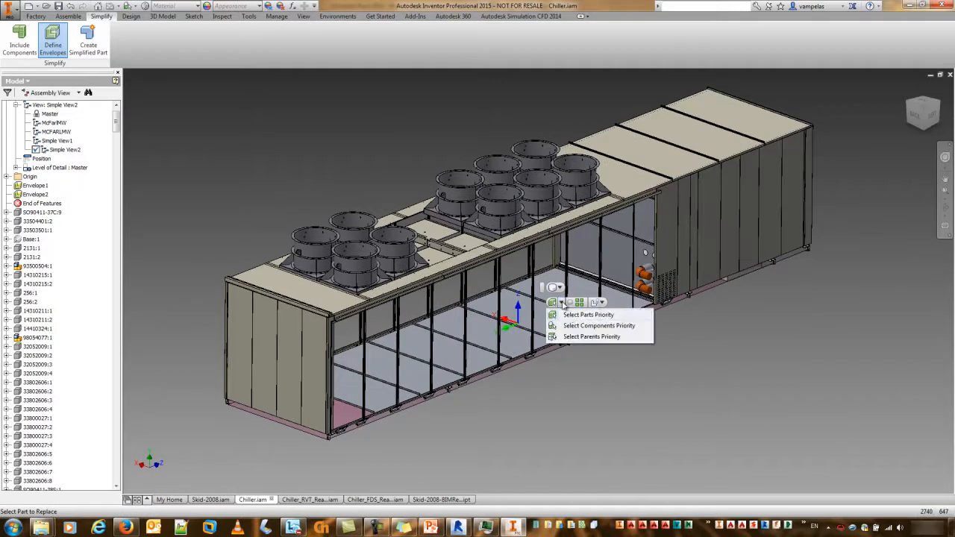
click(570, 315)
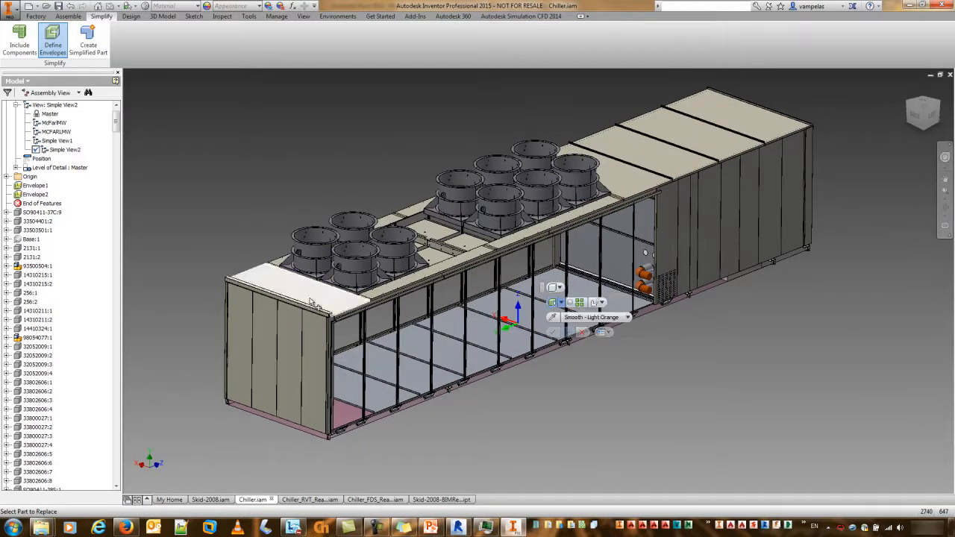
click(562, 304)
click(572, 326)
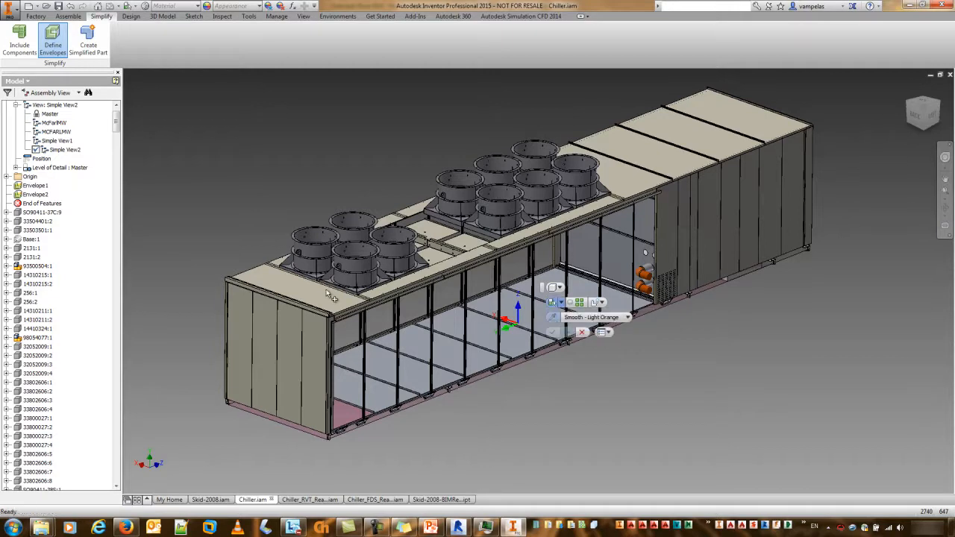
click(224, 229)
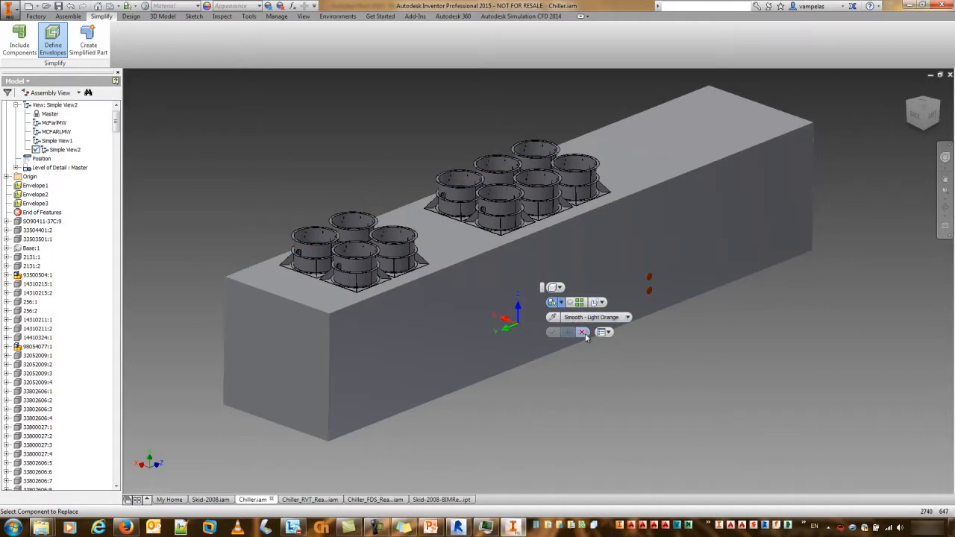
click(582, 332)
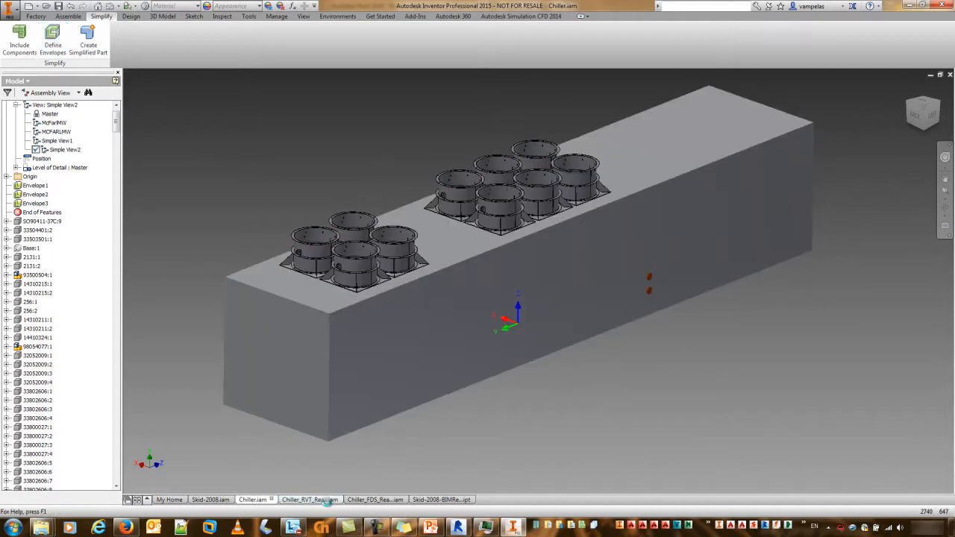
Switch to the Chiller_FDS_Ready assembly and examine the enveloped roof, end panels, fan housings and mesh side.
click(361, 499)
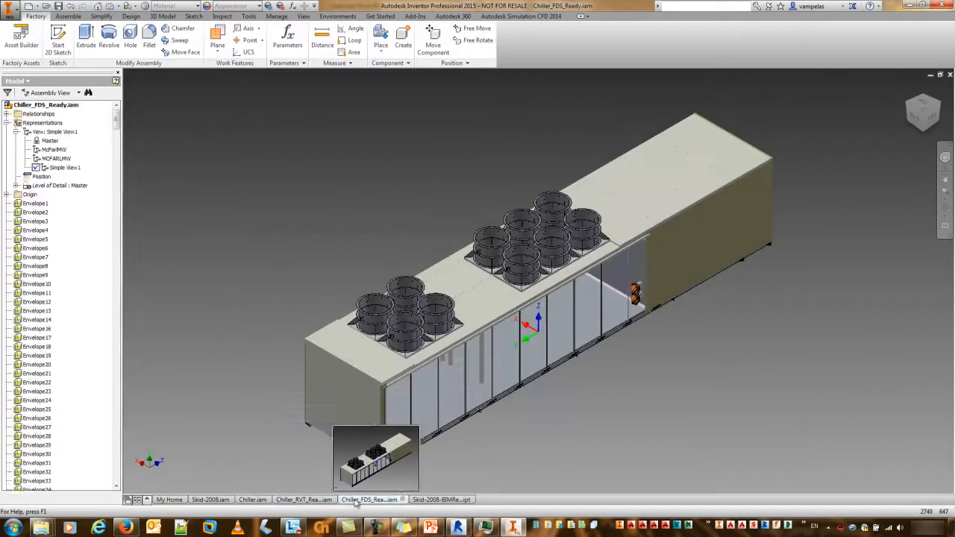
shift+middle_drag(592, 367, 548, 351)
scroll(280, 298, up, 5)
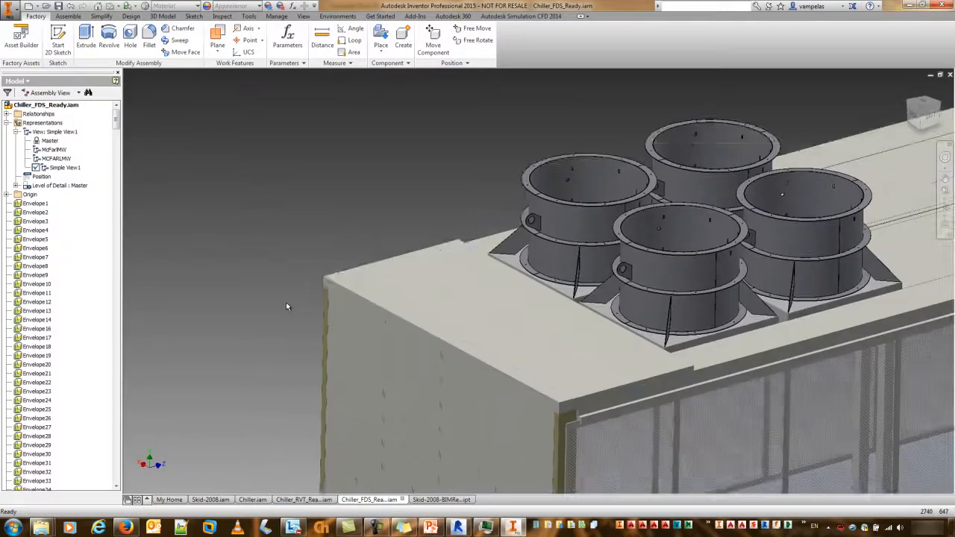
middle_drag(355, 292, 255, 194)
scroll(446, 301, up, 3)
scroll(505, 264, down, 6)
middle_drag(546, 286, 404, 304)
scroll(598, 368, up, 5)
scroll(571, 428, down, 5)
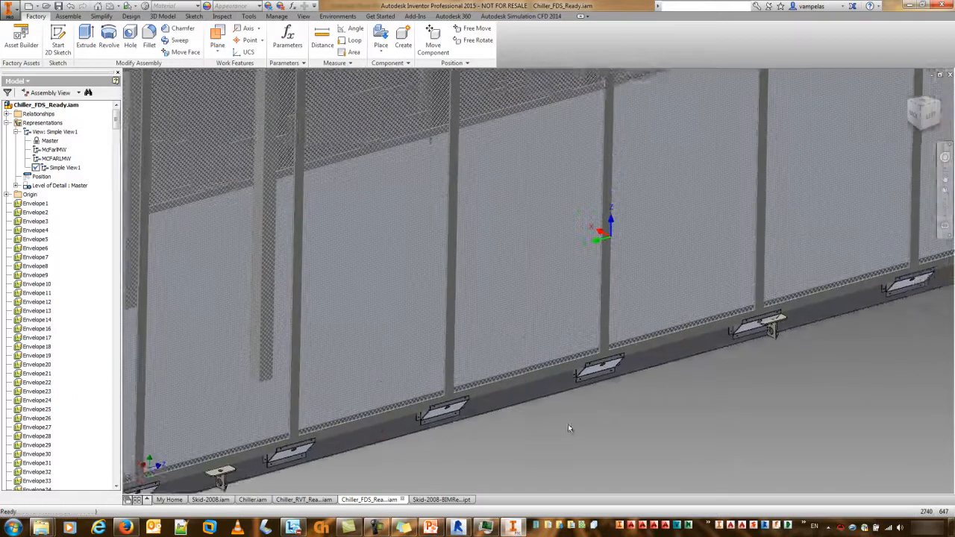
Examine the base rail brackets, the roof panels beside the fans and the closed end section of the chiller.
middle_drag(580, 422, 671, 355)
scroll(462, 384, up, 5)
middle_drag(398, 421, 599, 279)
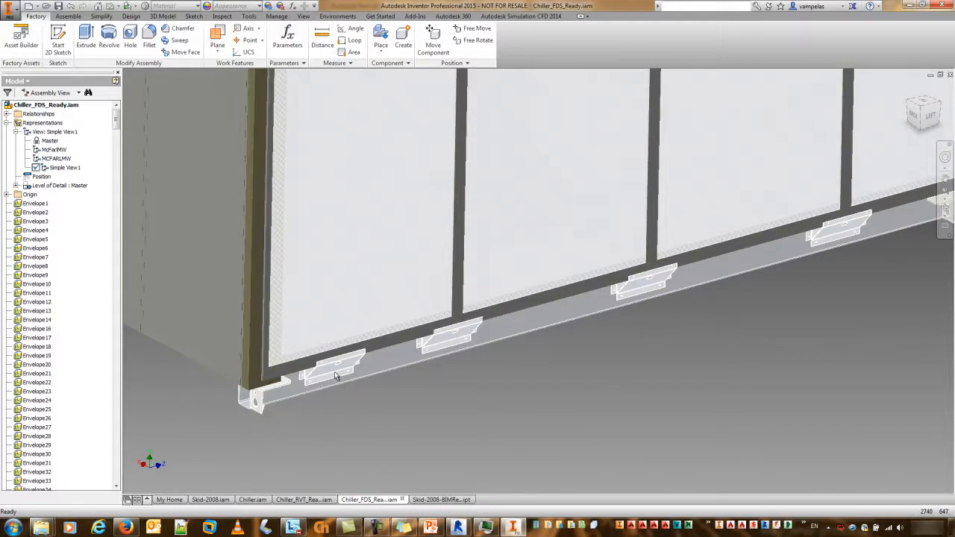
scroll(331, 373, down, 5)
scroll(586, 179, up, 5)
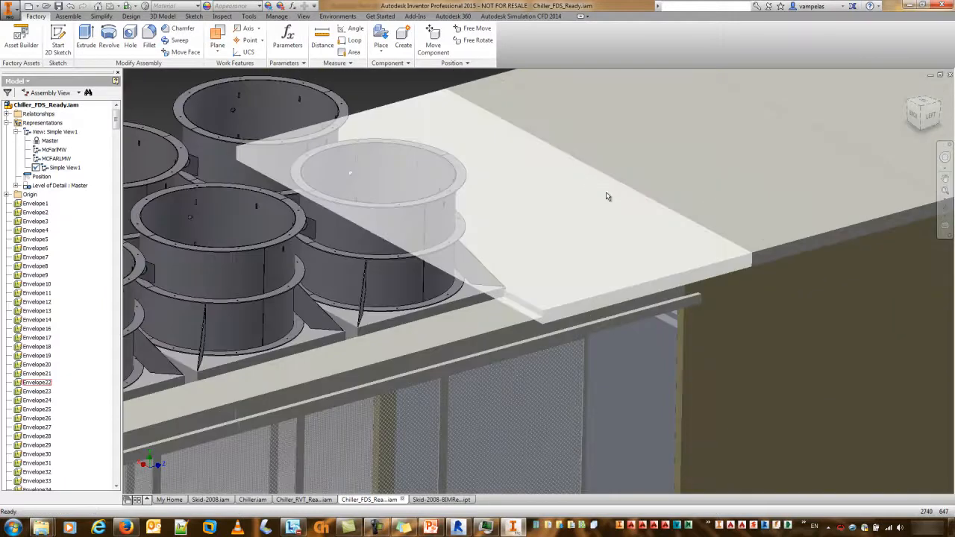
scroll(586, 179, down, 5)
scroll(682, 244, up, 5)
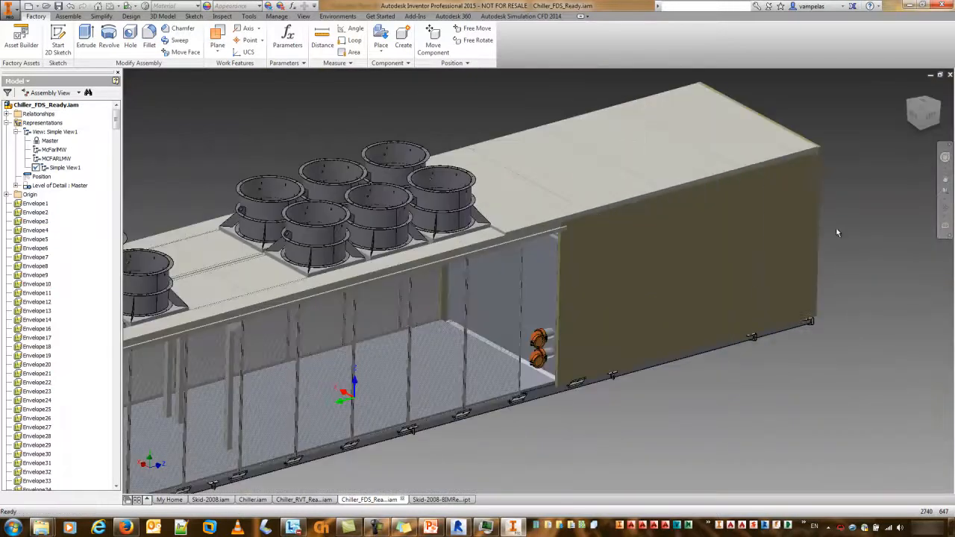
scroll(838, 233, down, 5)
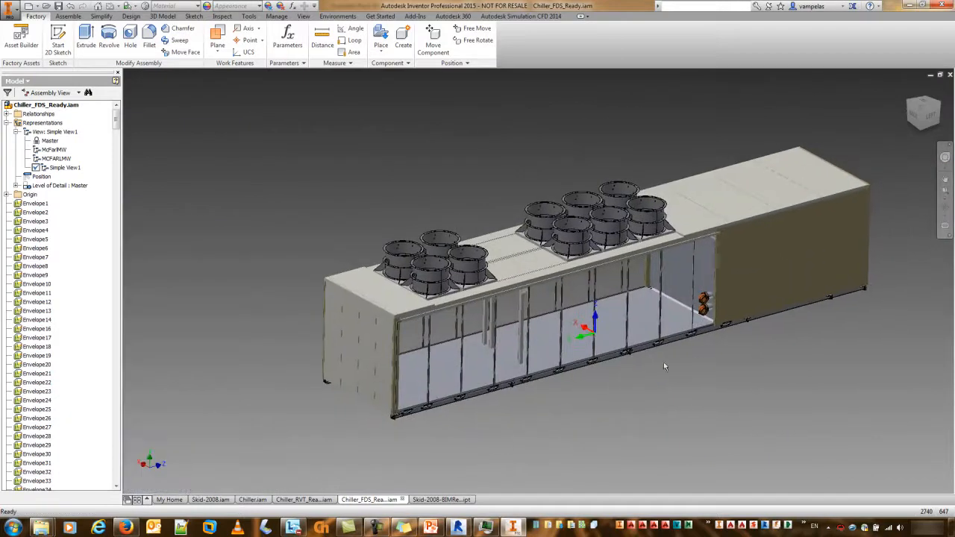
Compare the prepared Chiller_RVT_Ready assembly with the working model, and return to the Chiller assembly.
click(250, 500)
click(294, 501)
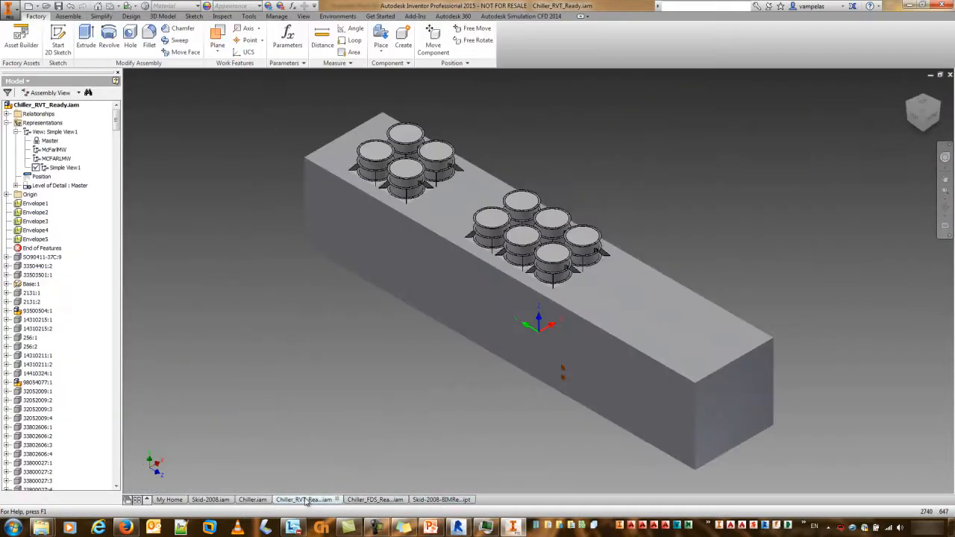
click(254, 500)
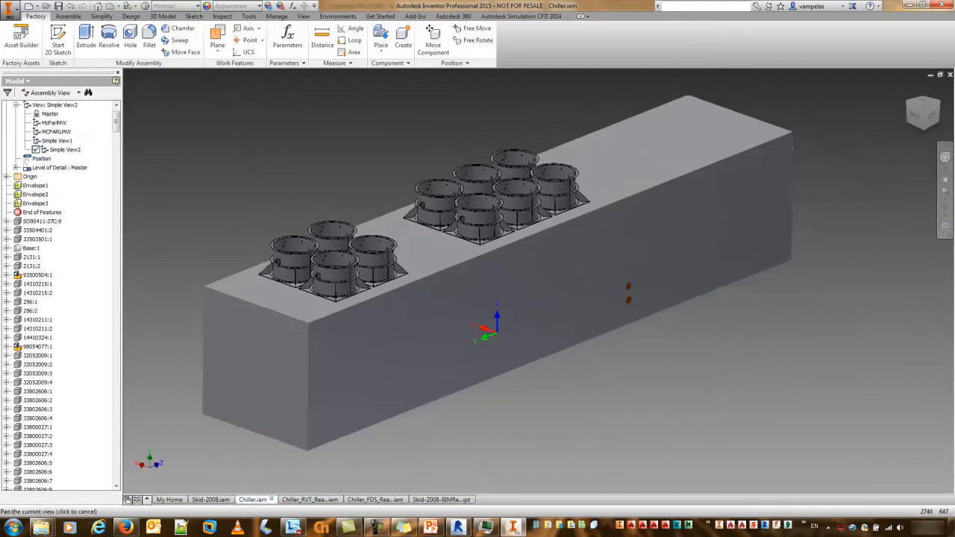
middle_drag(206, 146, 302, 168)
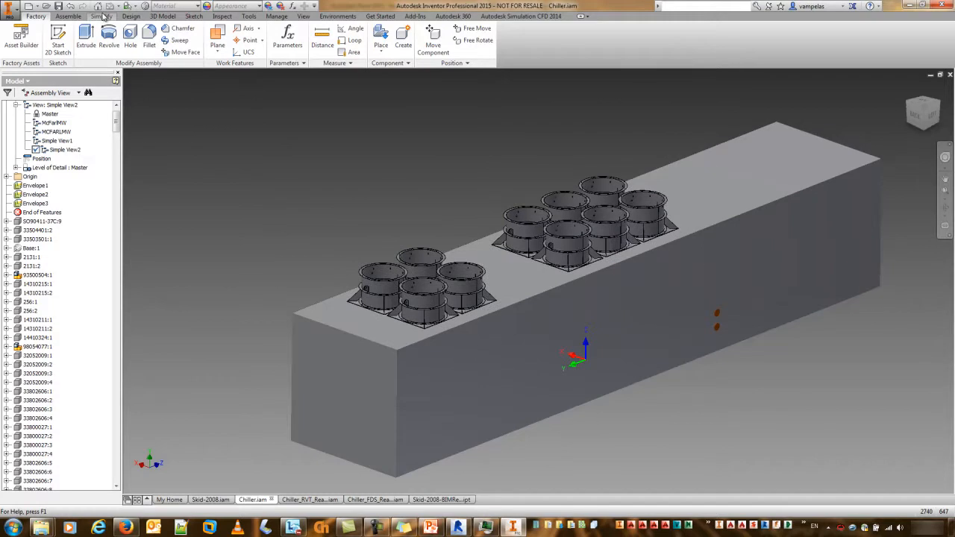
Replace all matching fan housing cylinders on the chiller roof with Bounding Cylinder envelopes, covering every occurrence, and apply.
click(102, 16)
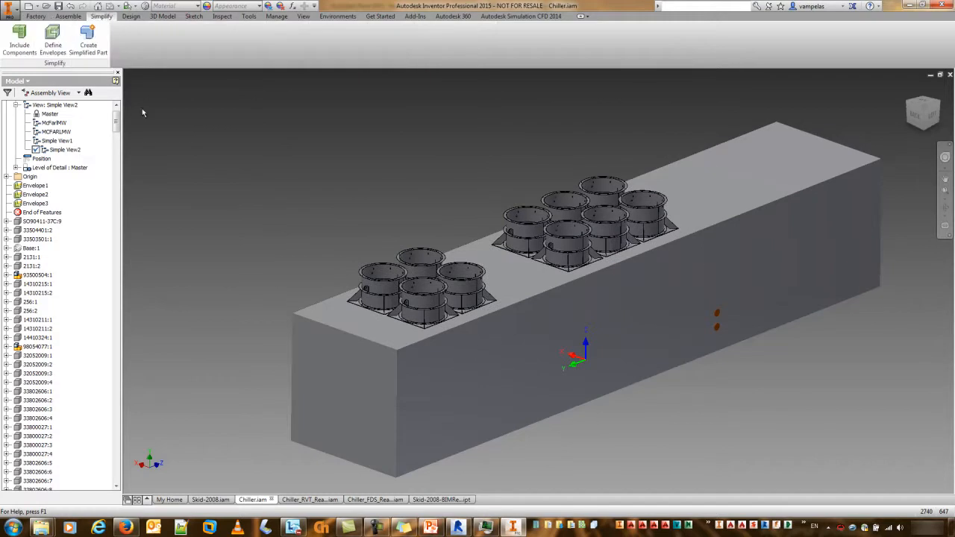
click(55, 39)
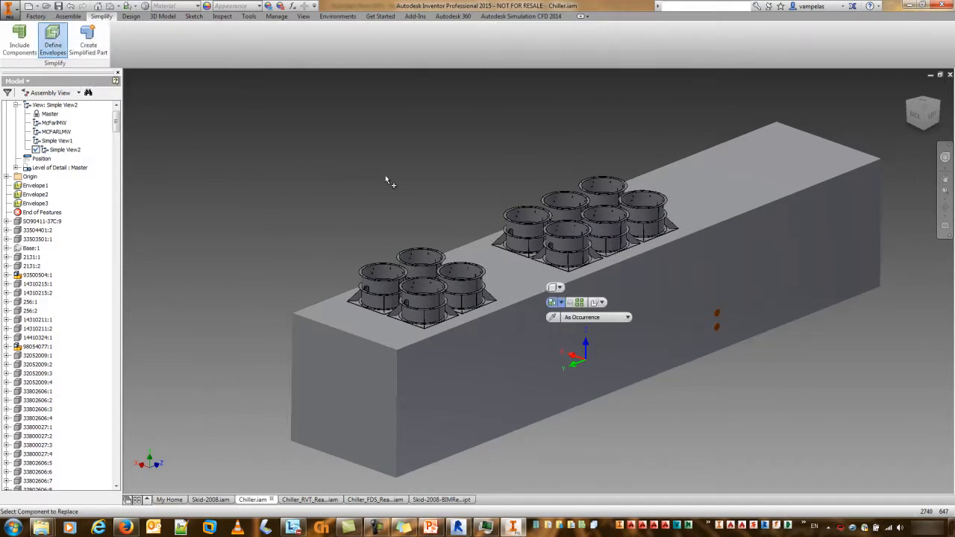
click(558, 287)
click(564, 307)
click(420, 302)
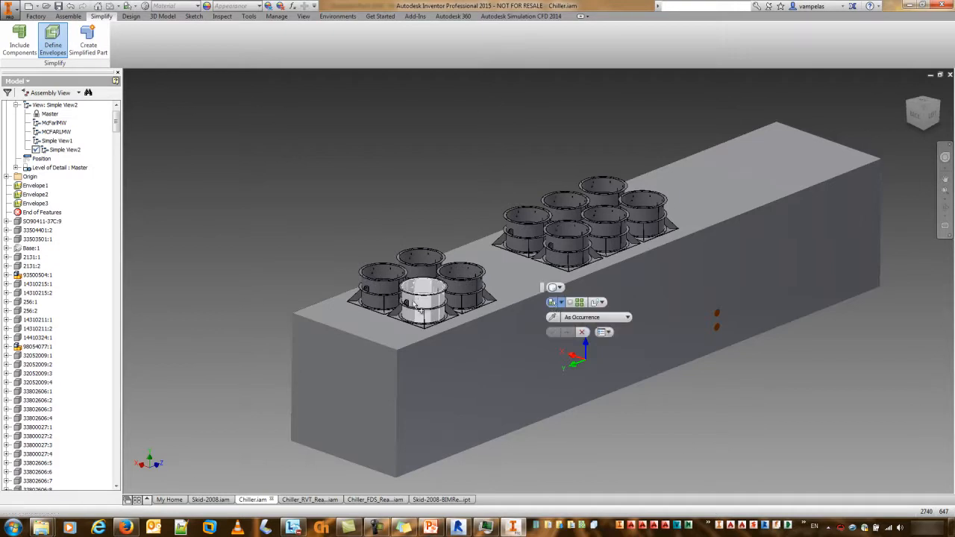
click(570, 305)
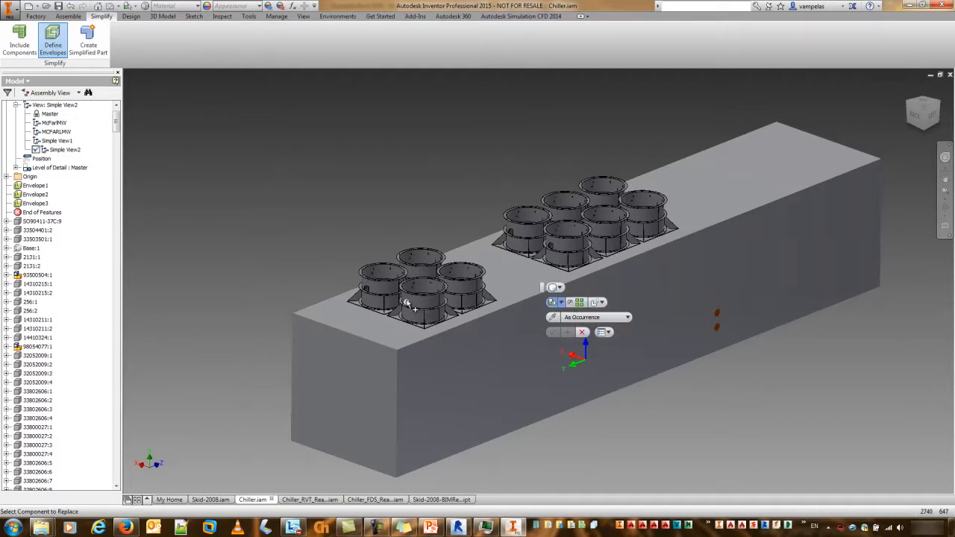
click(421, 302)
click(568, 333)
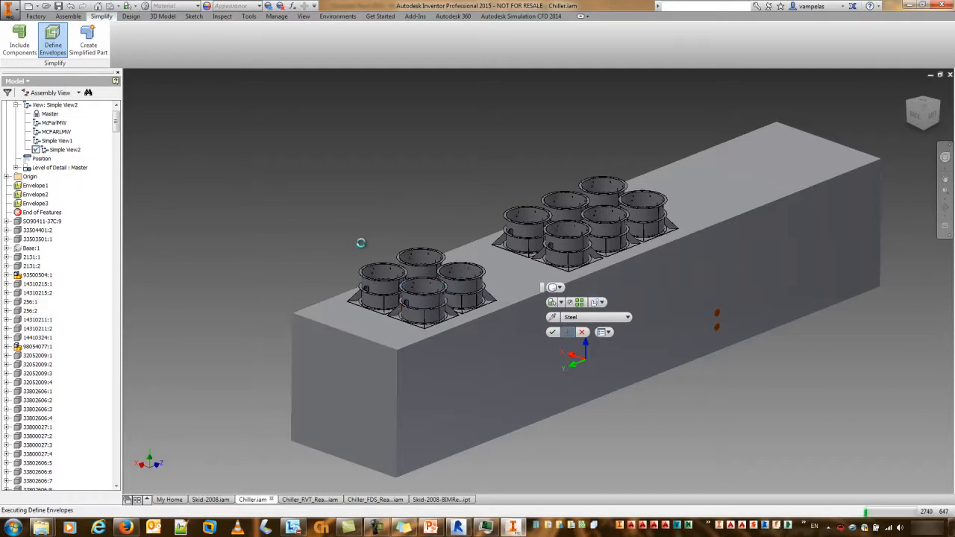
Replace the square base plates under all the roof fans with Bounding Box envelopes.
click(558, 287)
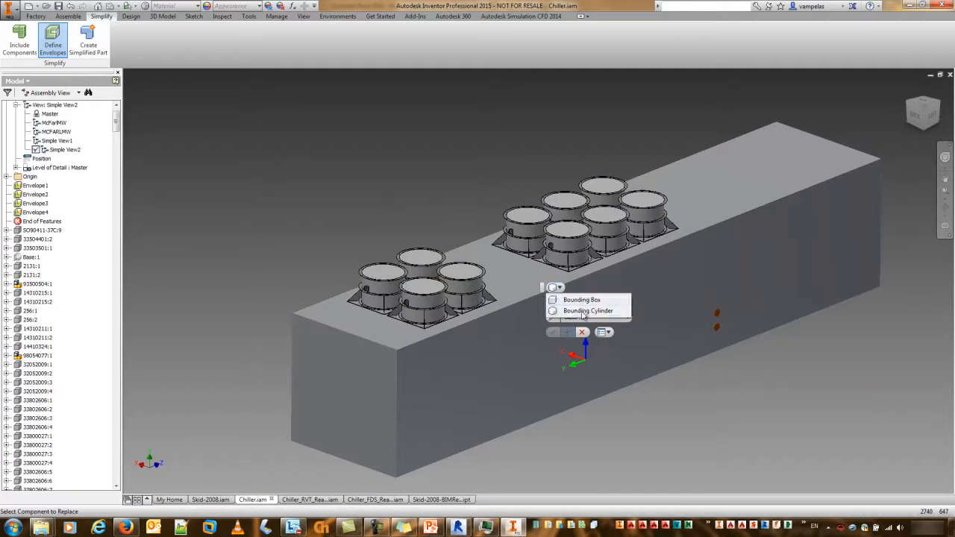
click(583, 311)
scroll(454, 325, up, 5)
scroll(462, 320, up, 3)
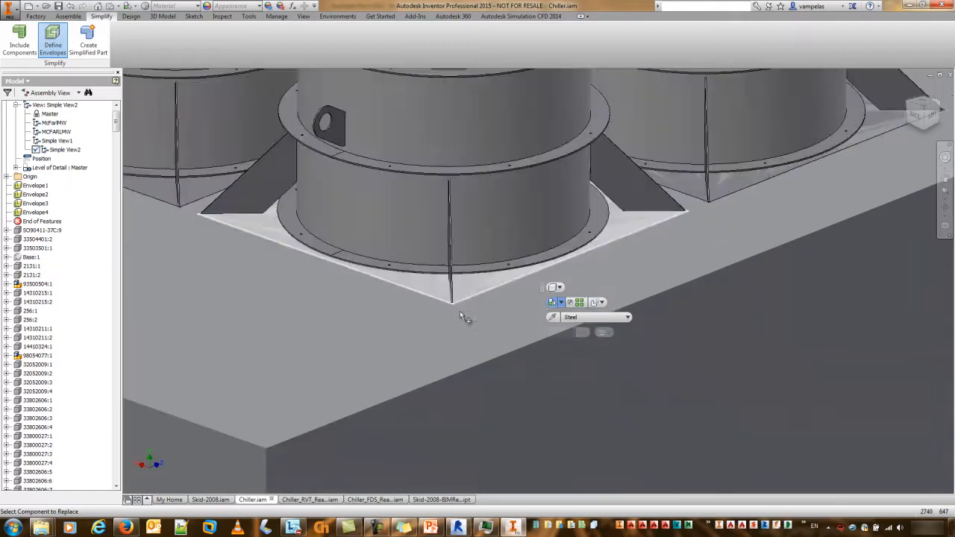
click(440, 328)
scroll(431, 335, down, 2)
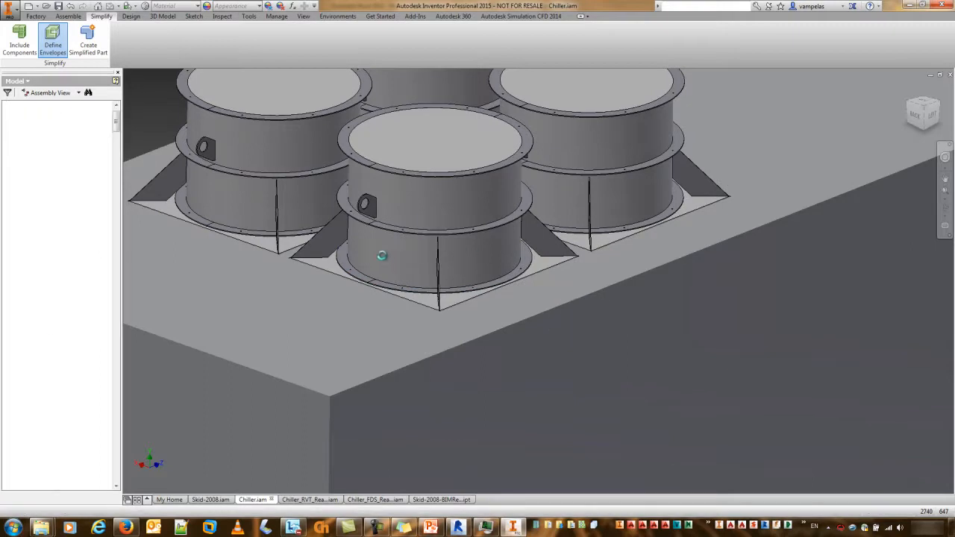
Examine the enveloped fans and bases over the whole chiller in an isometric view, and finish defining envelopes.
middle_drag(387, 257, 374, 286)
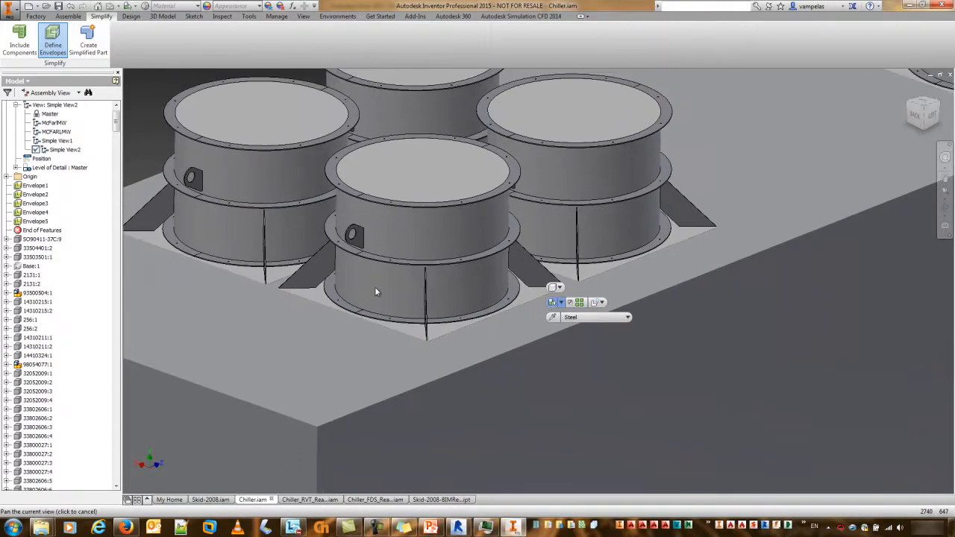
scroll(380, 295, down, 8)
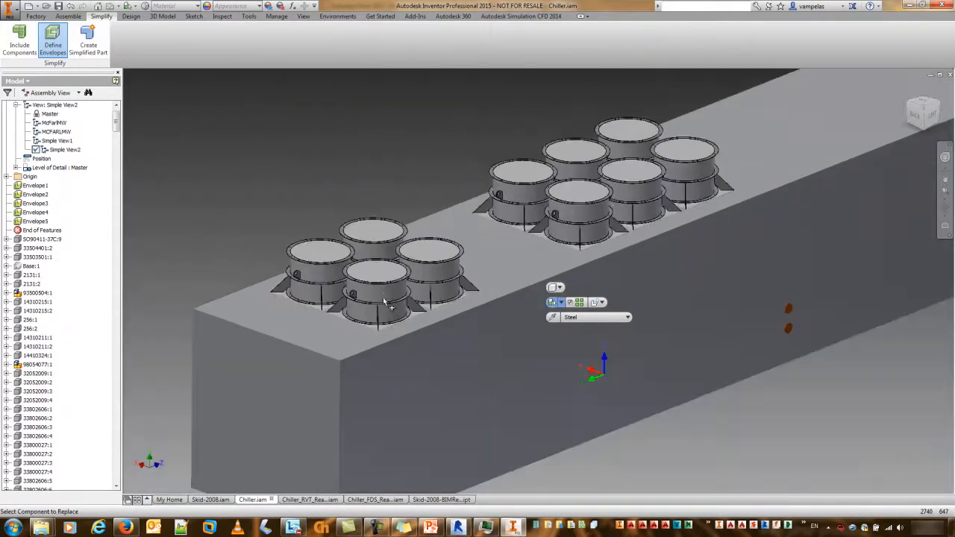
scroll(348, 283, down, 3)
mouse_move(347, 282)
shift+middle_down()
mouse_move(334, 270)
mouse_move(335, 281)
shift+middle_up()
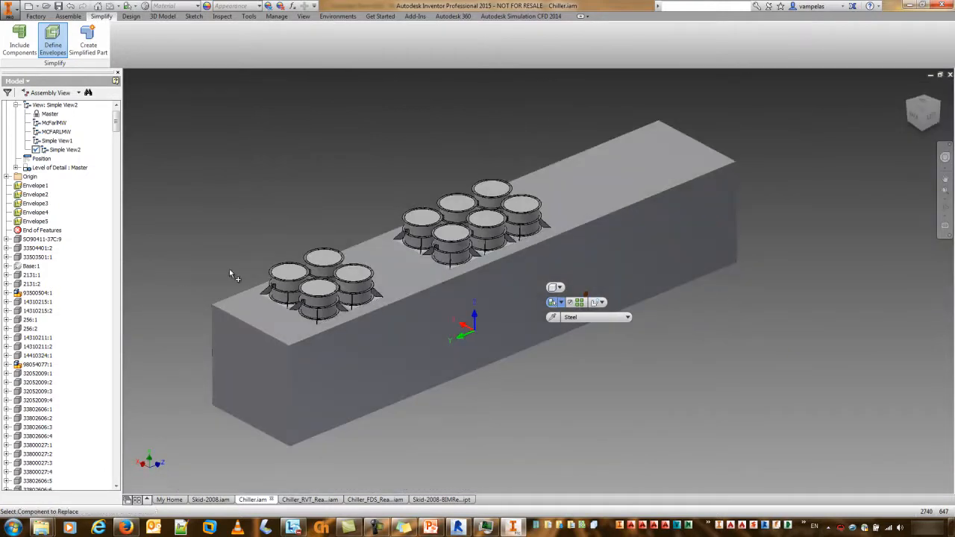
middle_drag(295, 231, 349, 268)
click(919, 114)
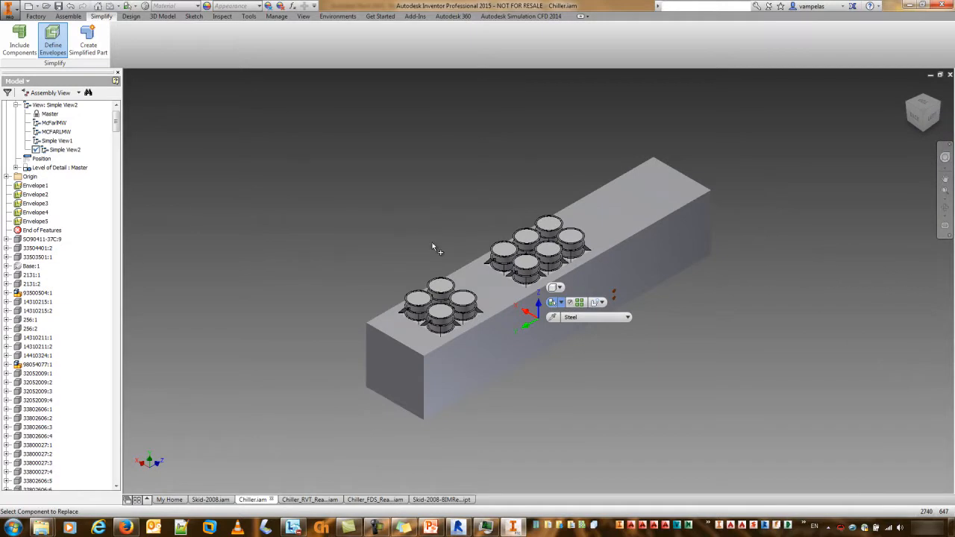
click(581, 332)
scroll(390, 217, down, 2)
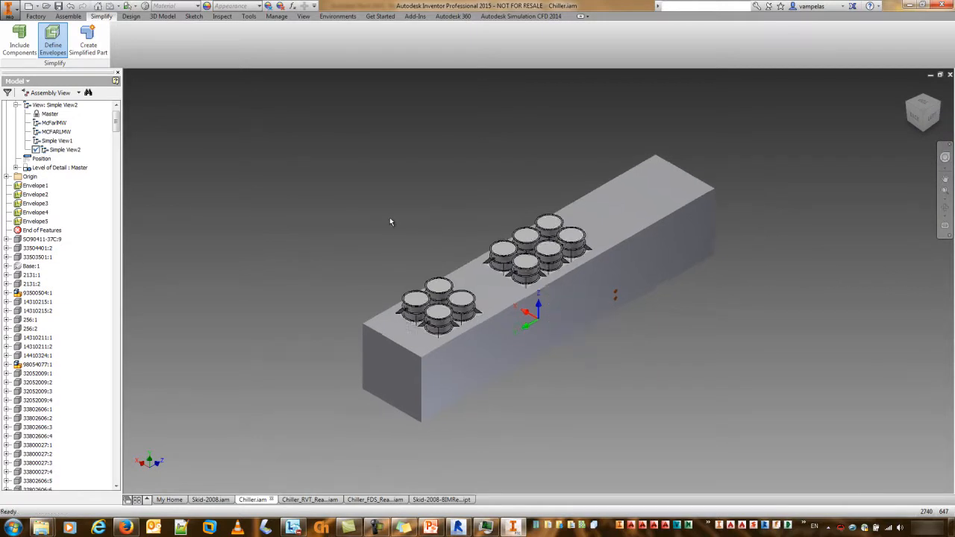
Start a simplified part named Chiller-BIMReady and set its file location to the Mammoth_2015 folder inside _Workspace.
click(87, 45)
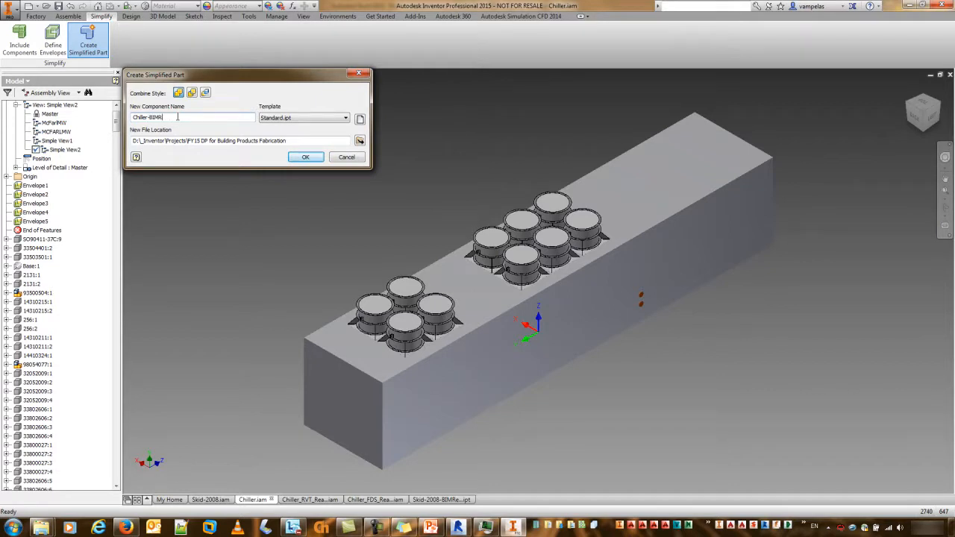
click(360, 140)
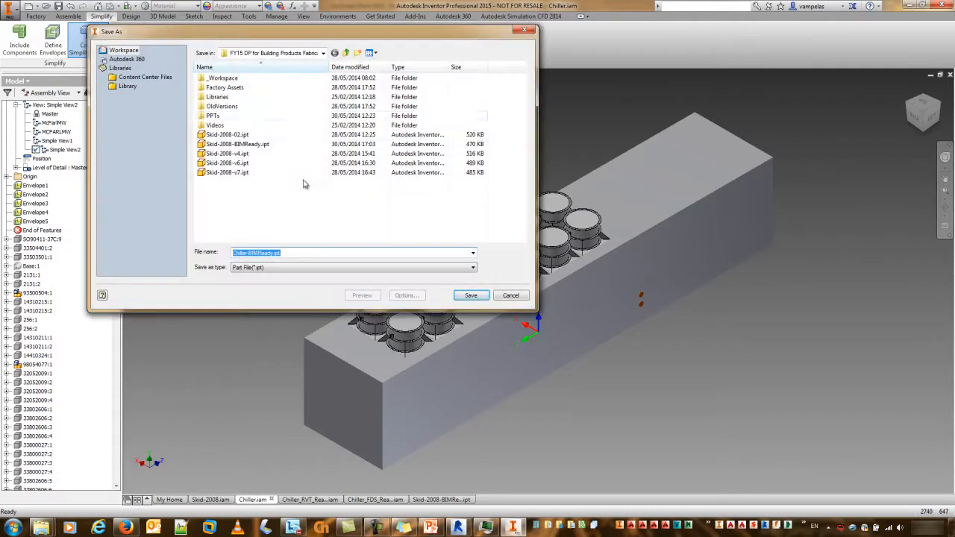
click(345, 52)
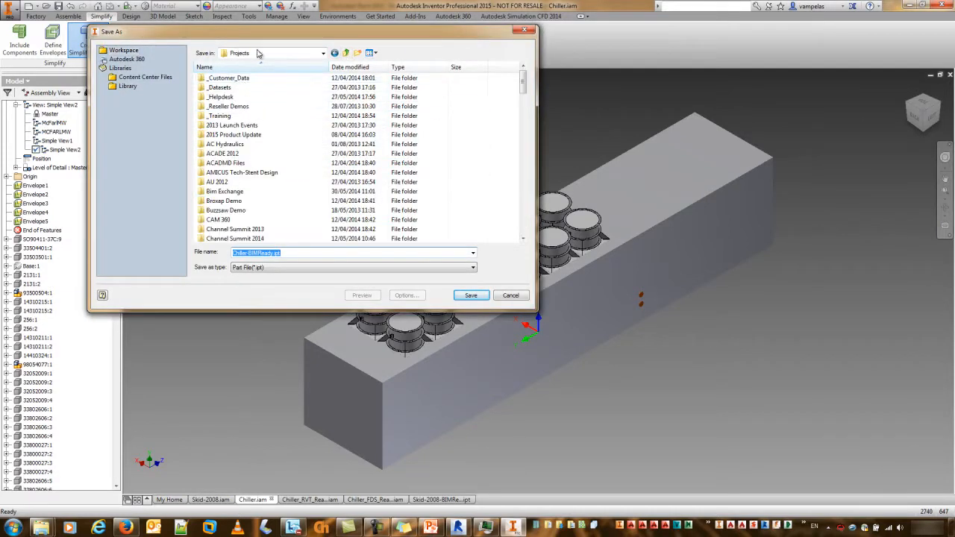
click(334, 52)
double_click(222, 78)
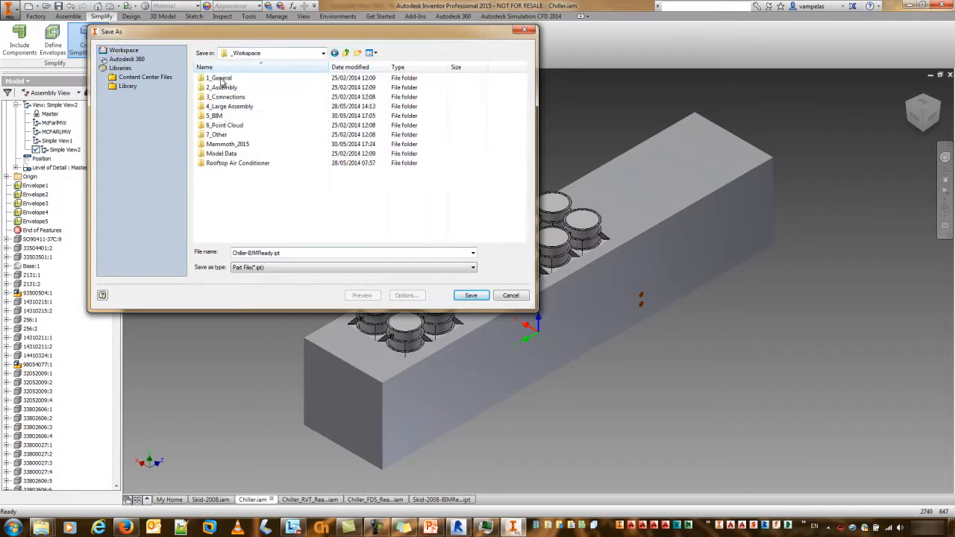
double_click(231, 144)
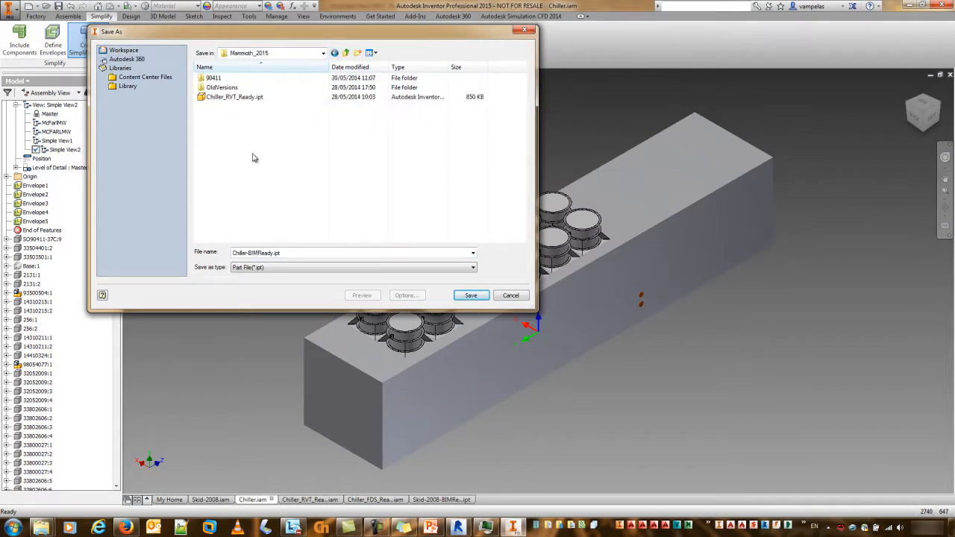
click(471, 296)
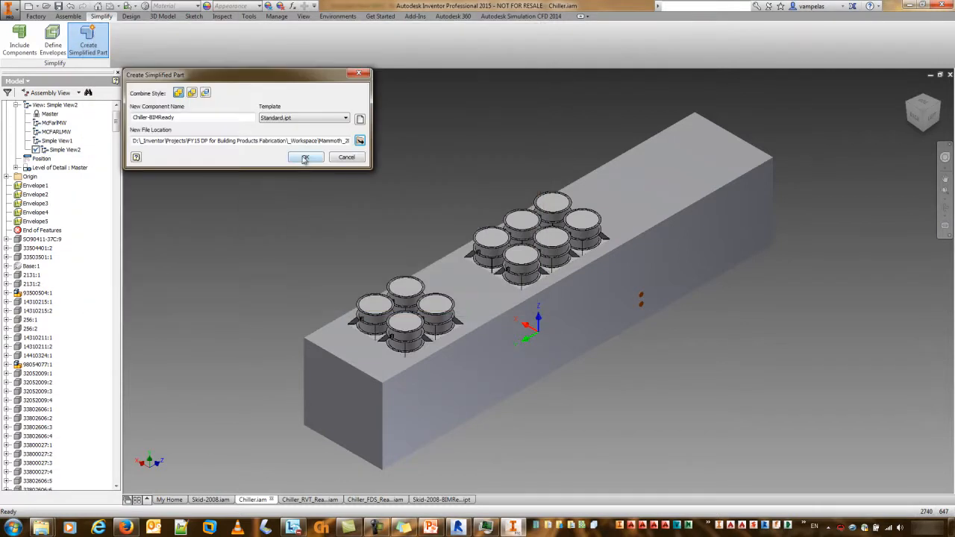
Choose the English Standard (in).ipt template and create the simplified part.
click(361, 119)
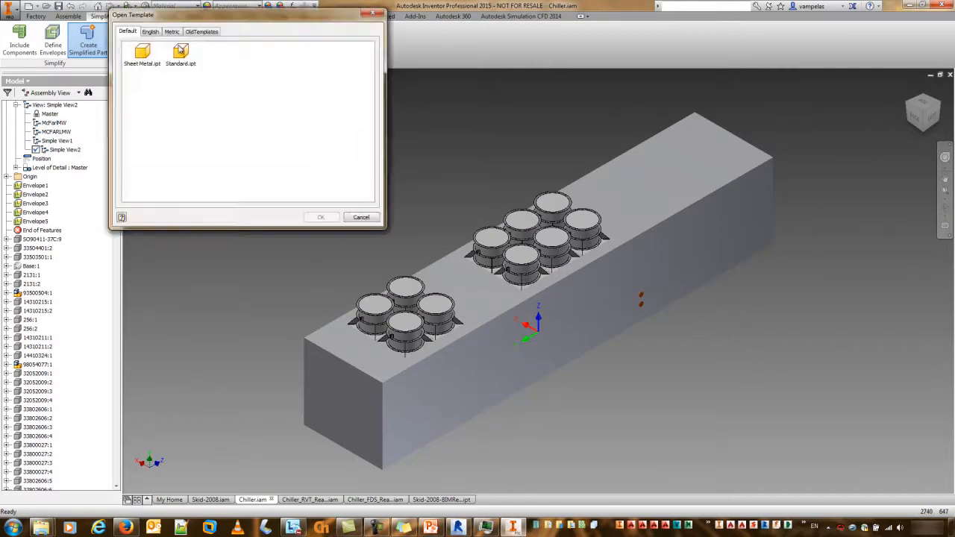
click(156, 33)
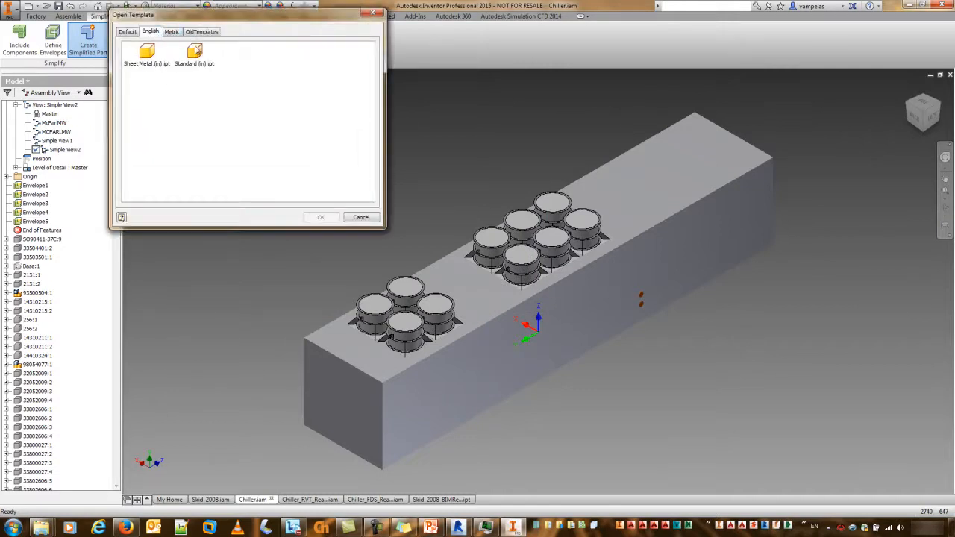
click(199, 52)
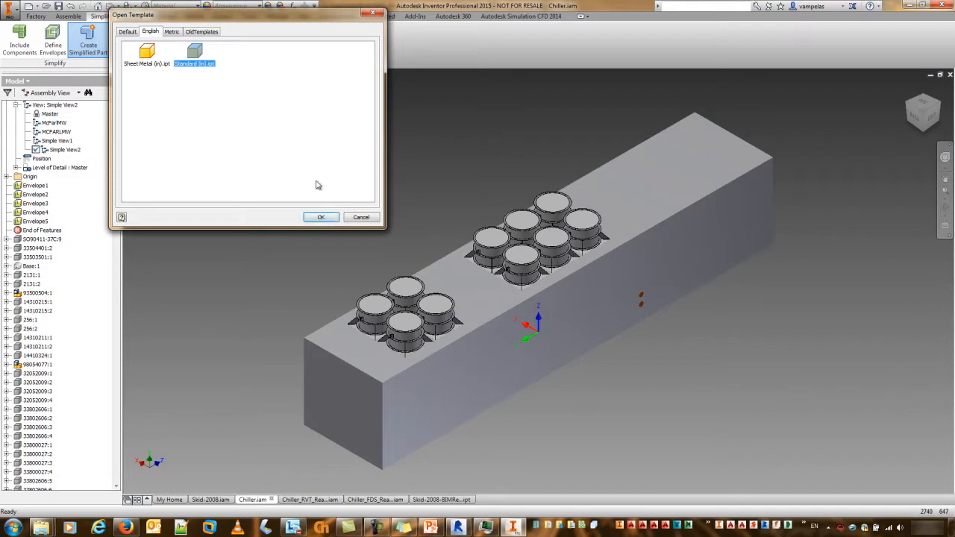
click(324, 219)
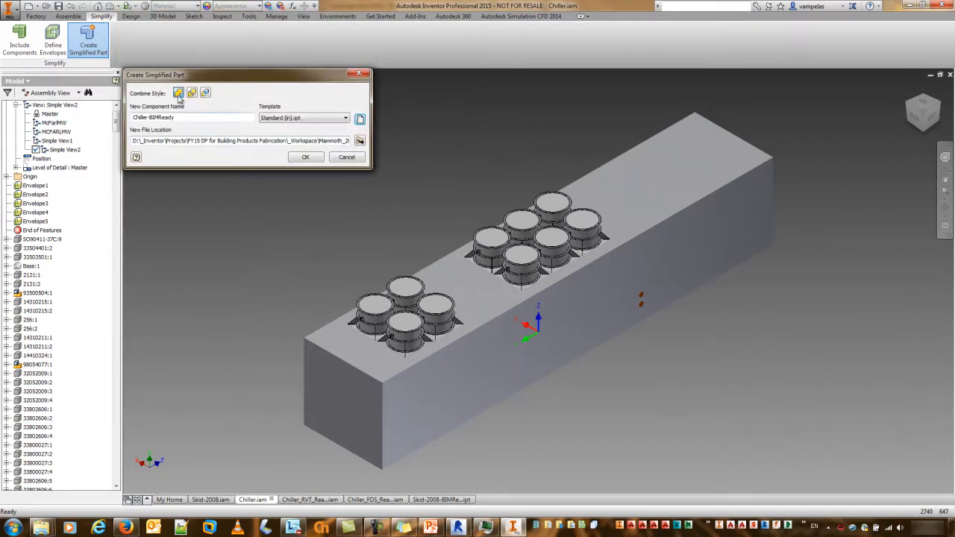
click(307, 158)
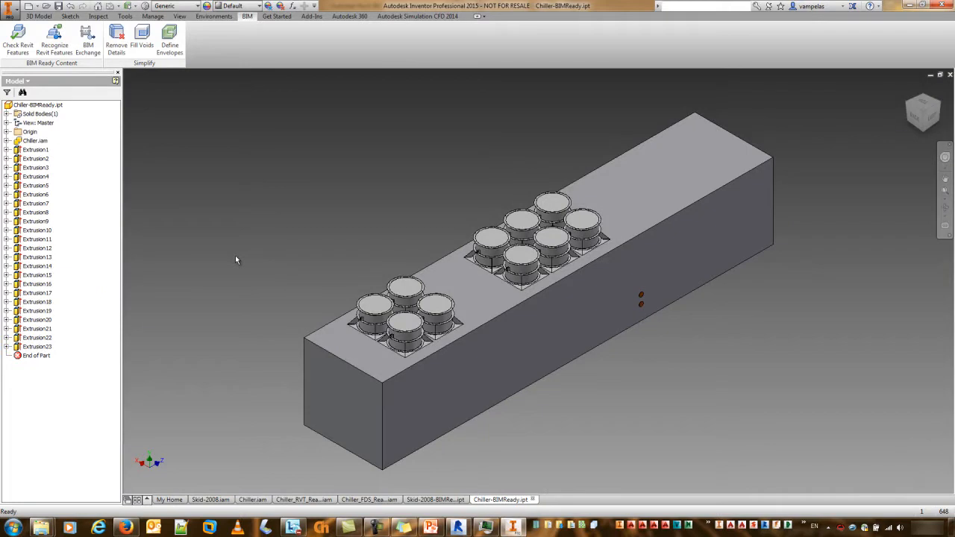
Break the link between the simplified part and its base component Chiller.iam.
right_click(33, 140)
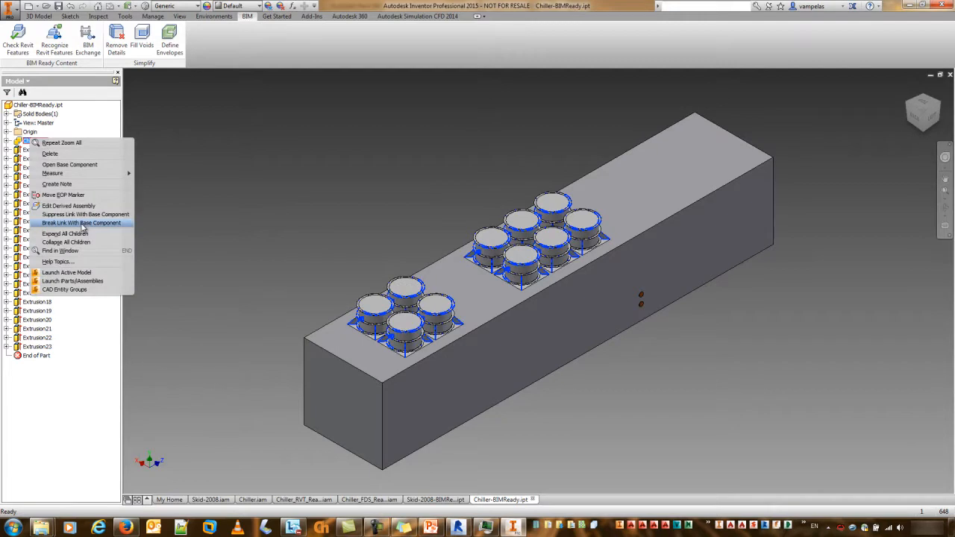
click(83, 223)
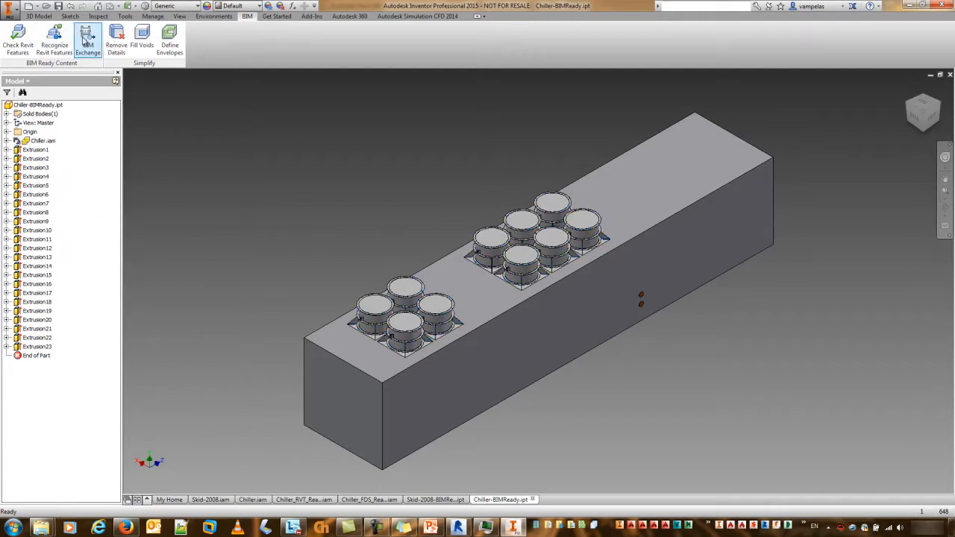
click(117, 56)
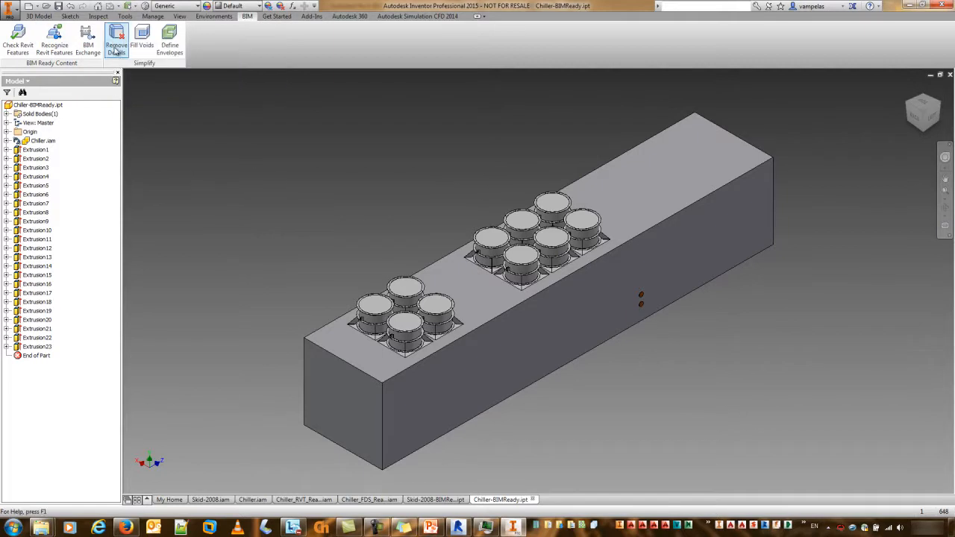
click(115, 51)
middle_drag(333, 268, 296, 225)
scroll(298, 226, down, 3)
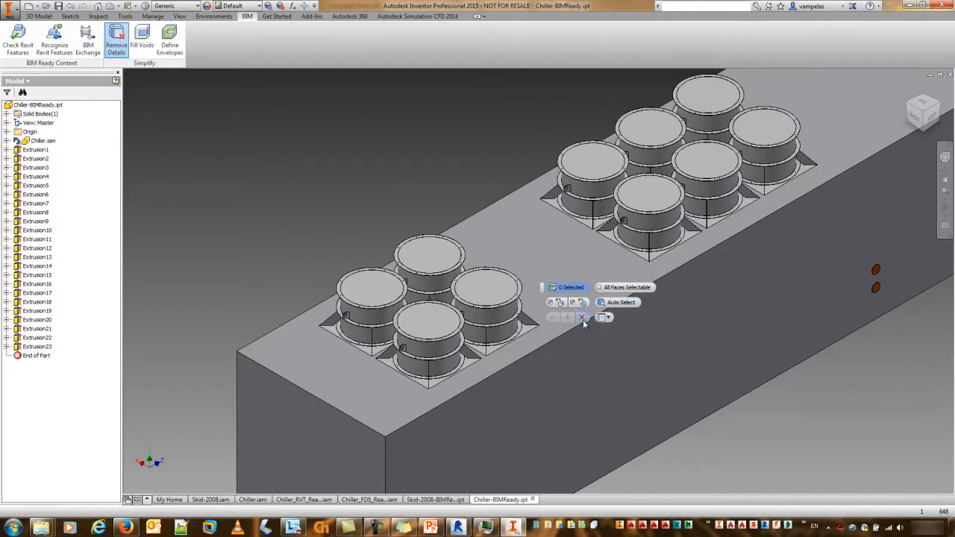
scroll(398, 330, down, 5)
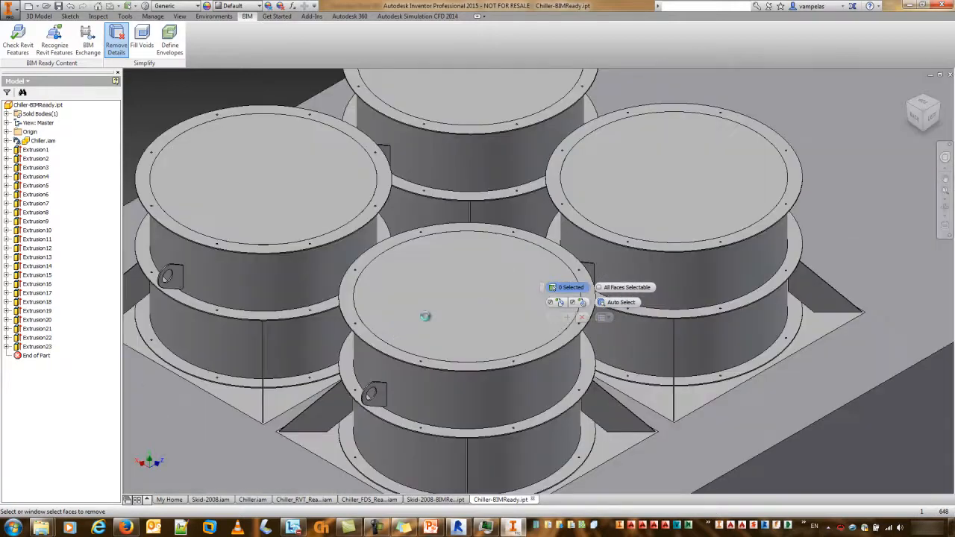
scroll(398, 331, up, 4)
click(581, 317)
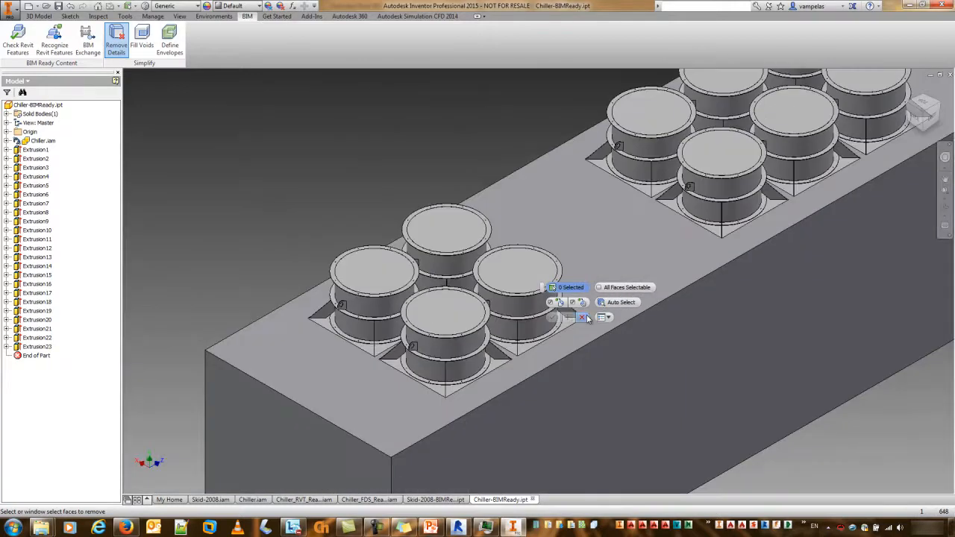
Fill all automatically detected void boundary loops of the chiller part with Fill Voids.
click(142, 39)
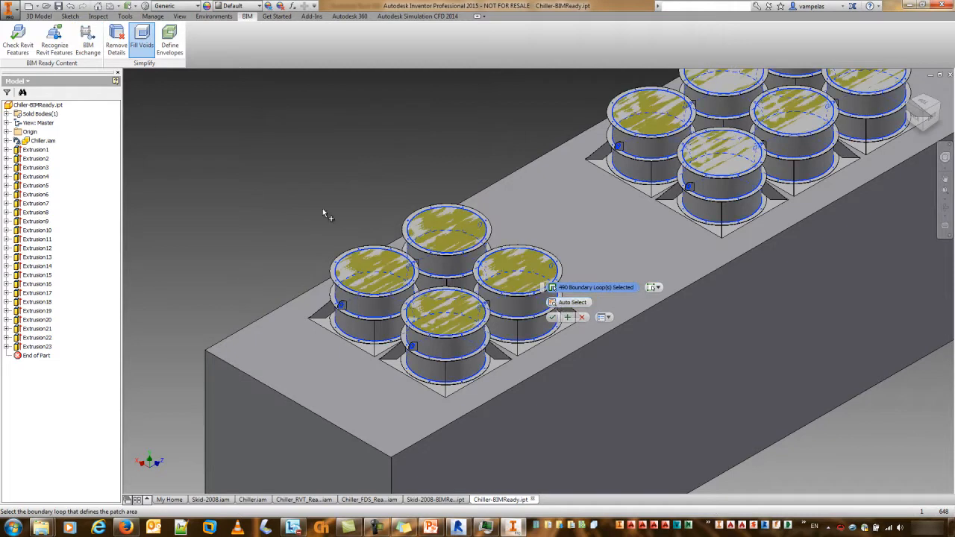
scroll(322, 208, up, 3)
middle_drag(322, 208, 321, 232)
scroll(321, 233, up, 3)
middle_drag(560, 279, 560, 288)
mouse_move(570, 302)
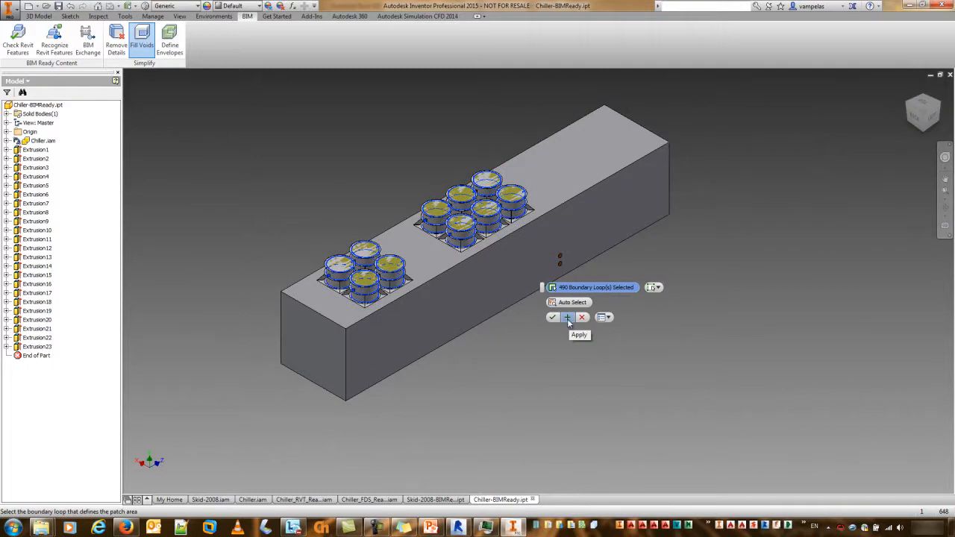
click(567, 318)
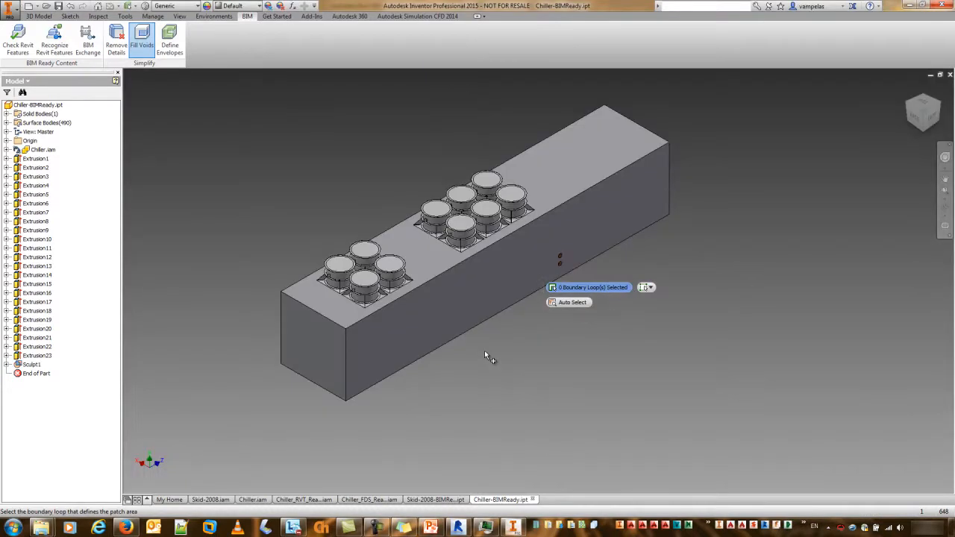
click(582, 319)
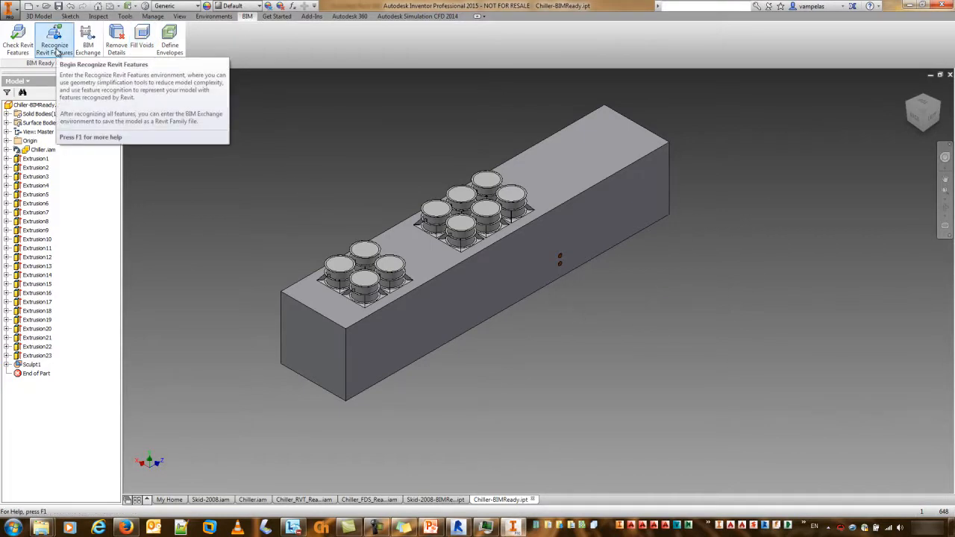
Enter the Recognize Revit Features environment for the chiller part, accept its prompt, and finish the environment.
click(56, 52)
click(281, 170)
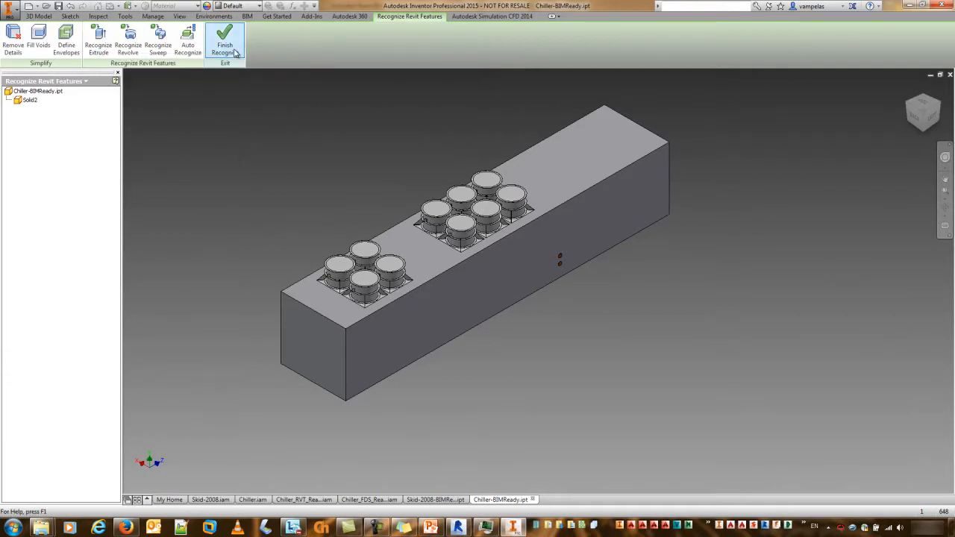
click(234, 52)
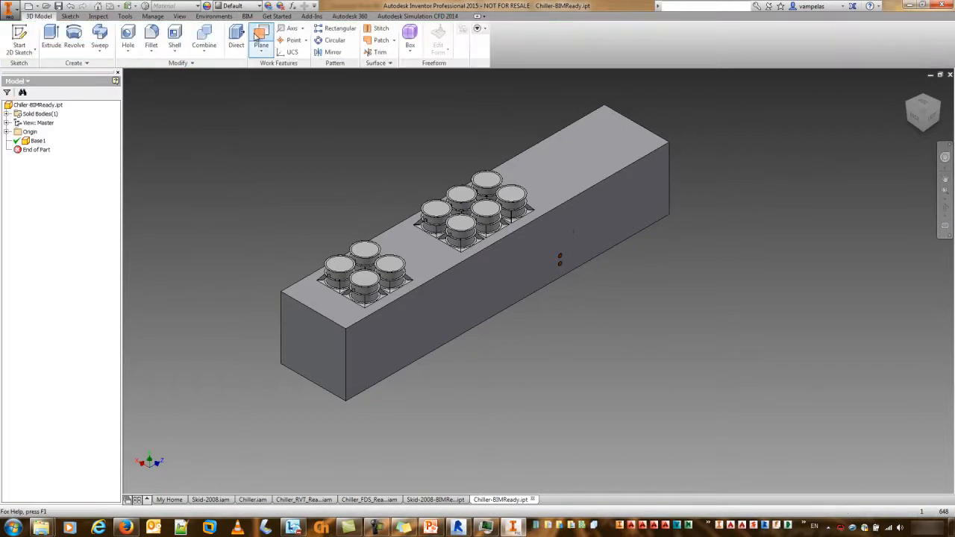
Sketch a centre rectangle about 13 by 24 in around the two pipe ports on the chiller's long side face.
click(20, 39)
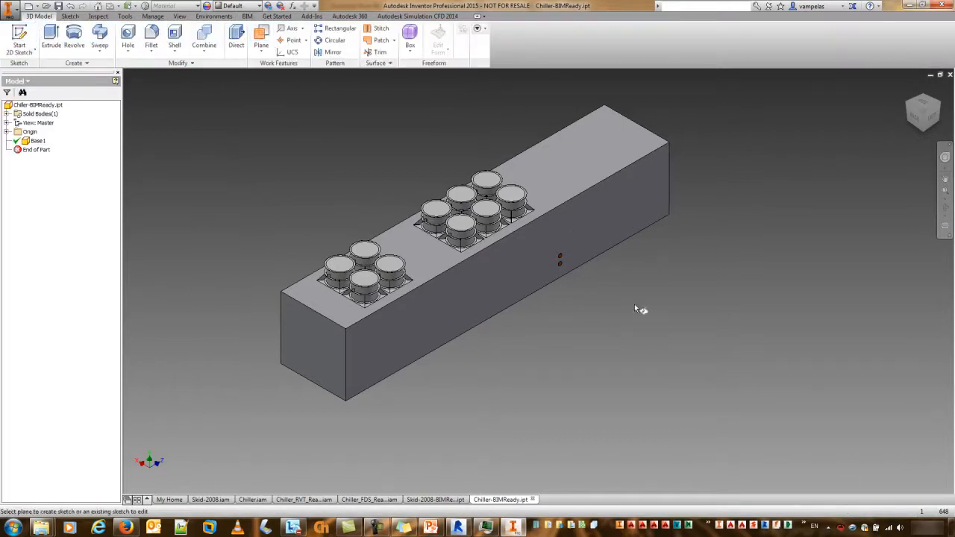
click(561, 263)
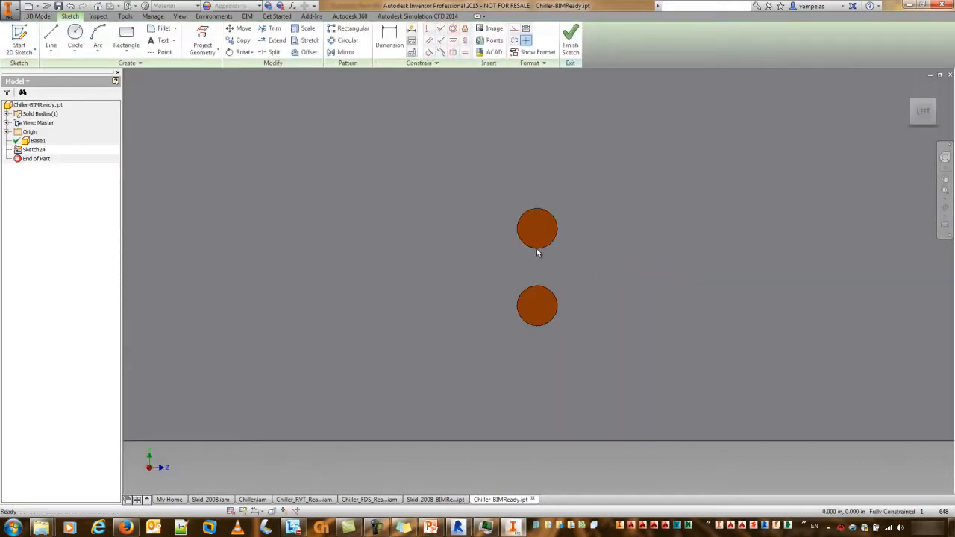
click(126, 45)
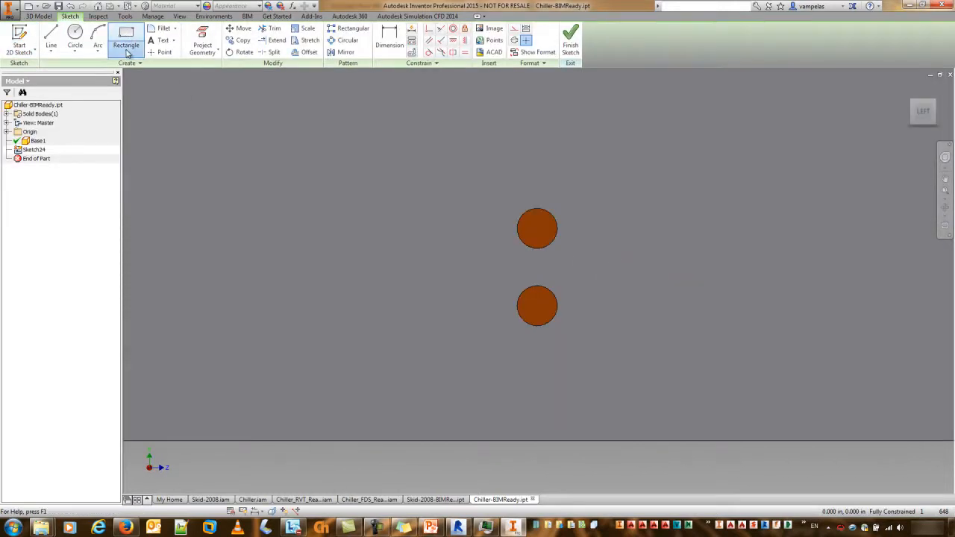
click(150, 111)
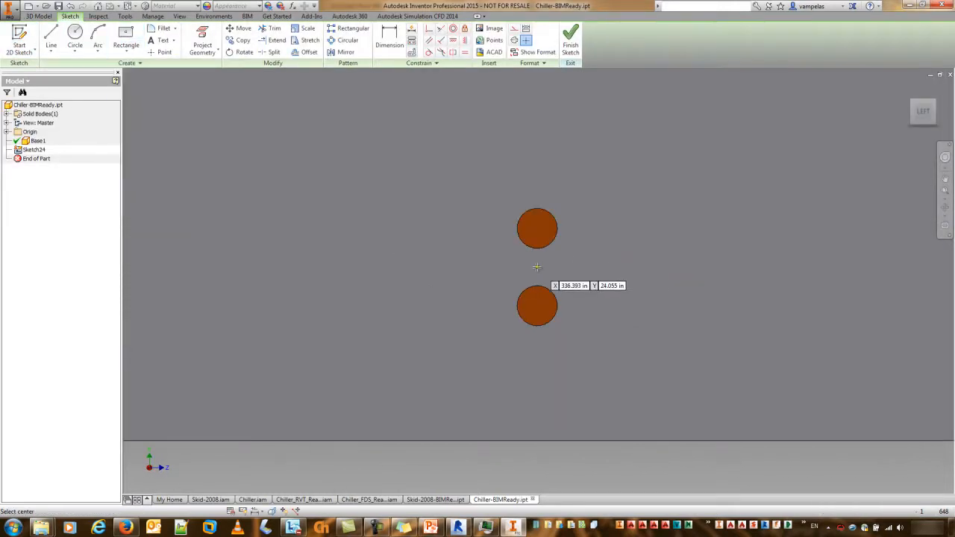
click(536, 267)
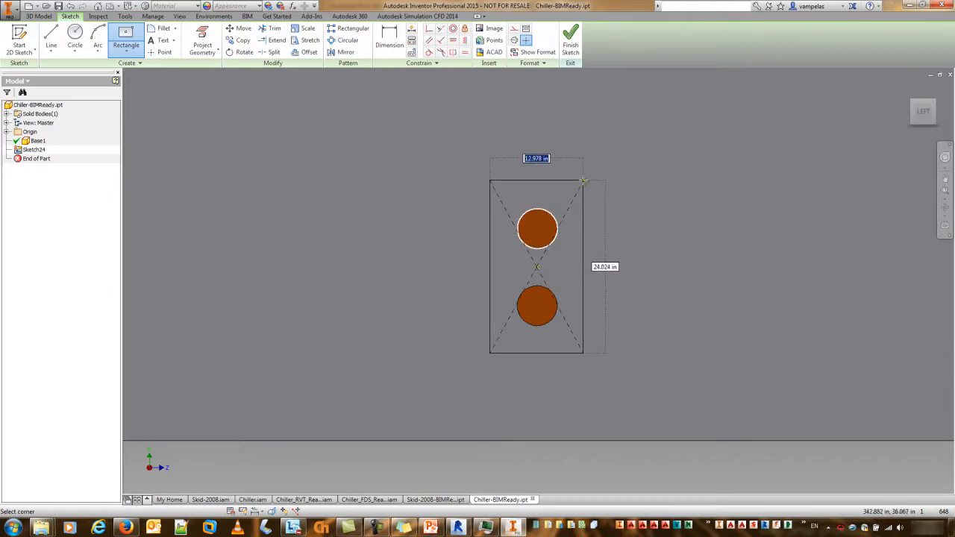
click(583, 181)
shift+middle_drag(642, 290, 603, 299)
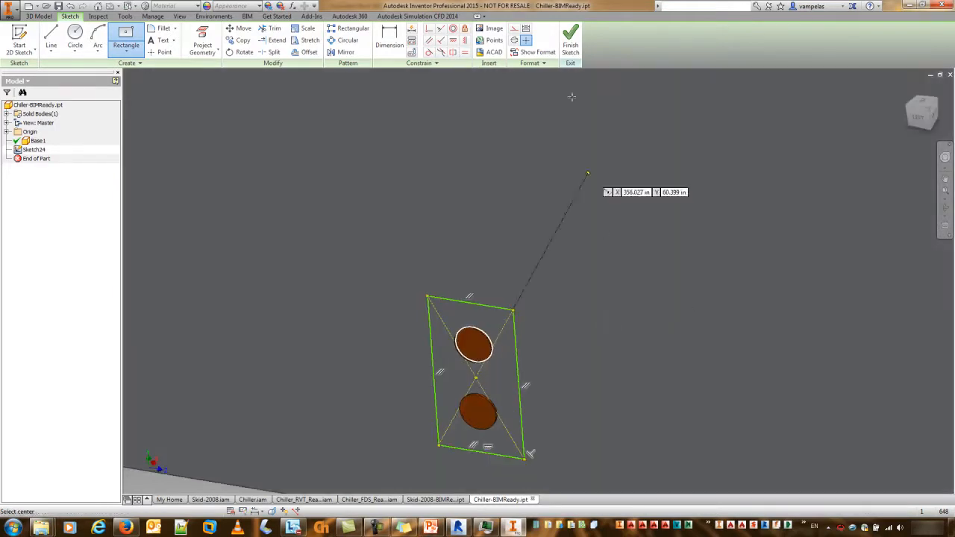
click(571, 49)
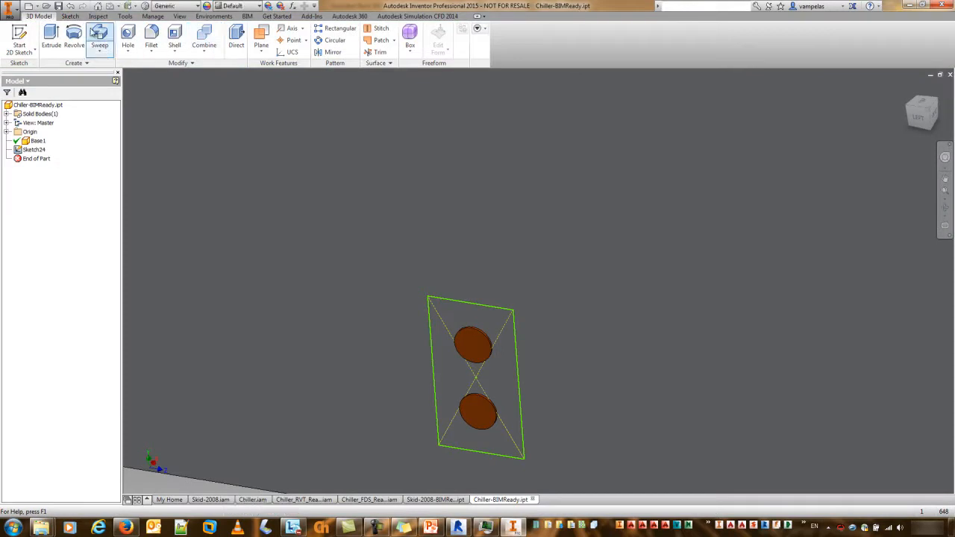
Try to extrude the rectangle around the pipe ports inward as a cut into the chiller body.
click(51, 34)
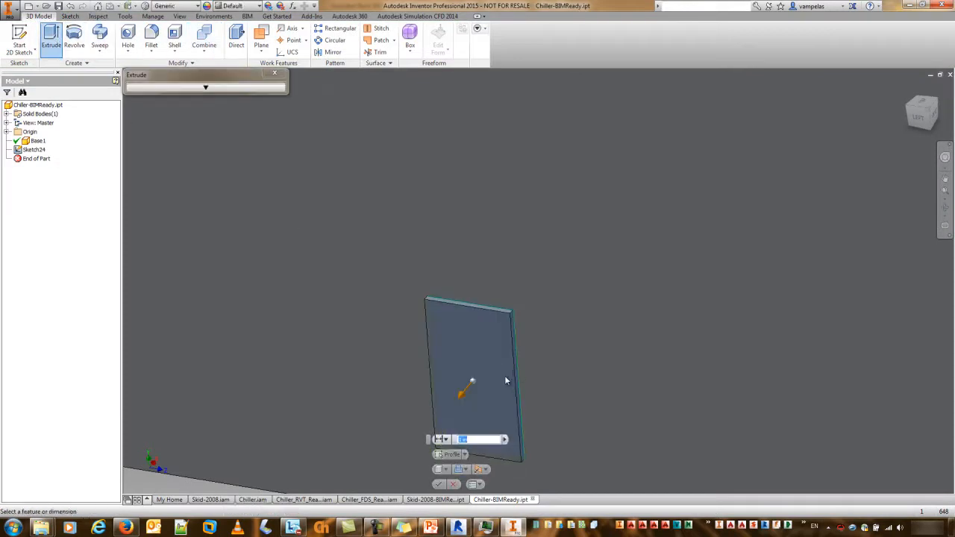
drag(464, 399, 525, 343)
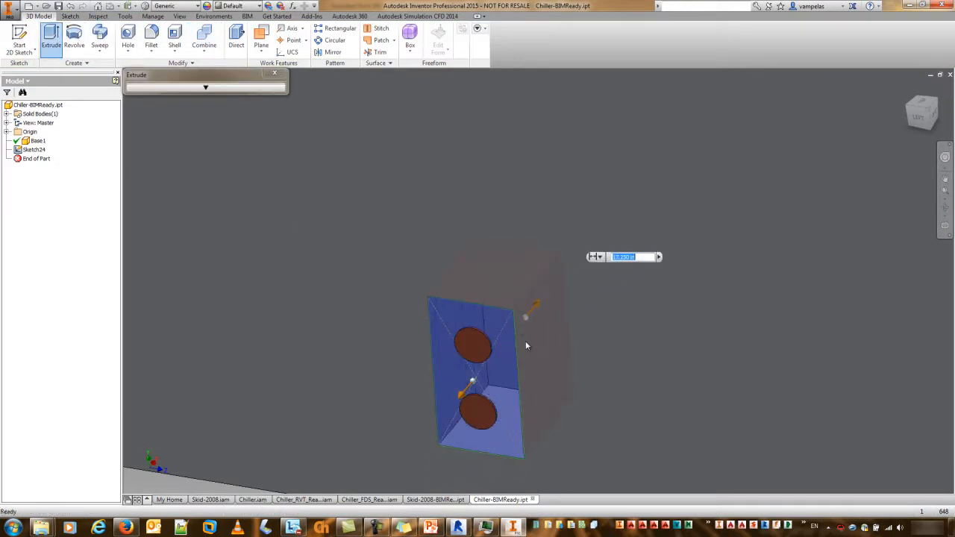
click(275, 73)
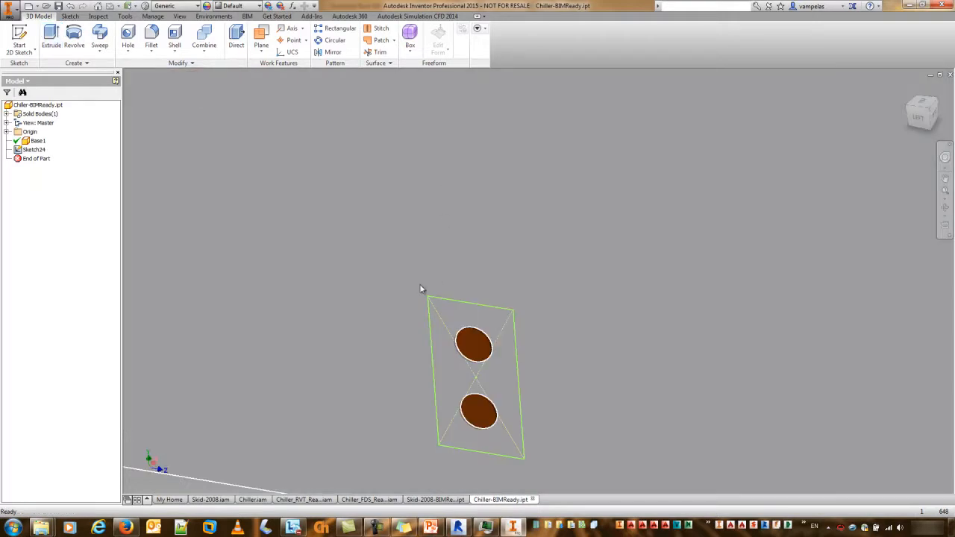
Undo the rectangle around the pipe ports and its sketch on the chiller's side face.
click(71, 6)
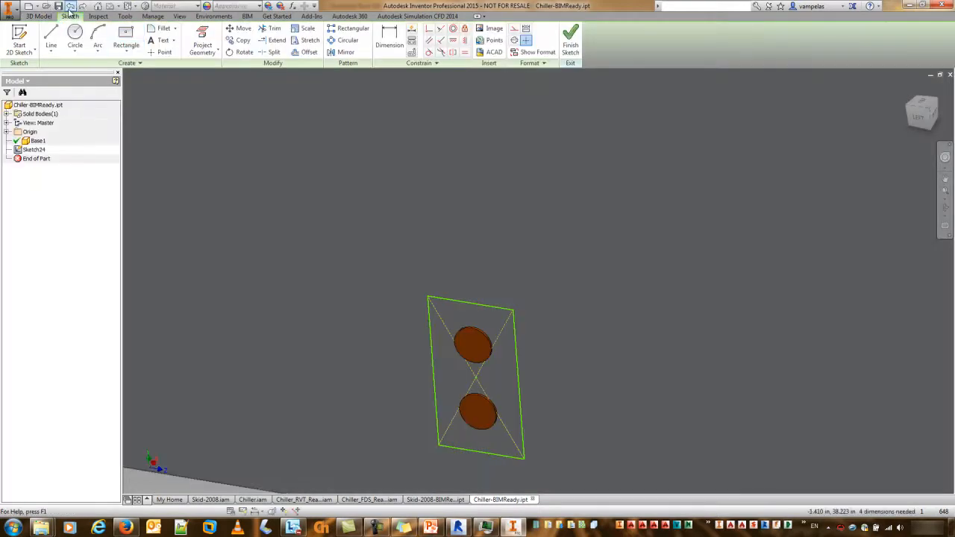
click(70, 7)
scroll(382, 243, down, 4)
middle_drag(408, 271, 527, 367)
scroll(527, 367, down, 3)
shift+middle_drag(351, 274, 466, 280)
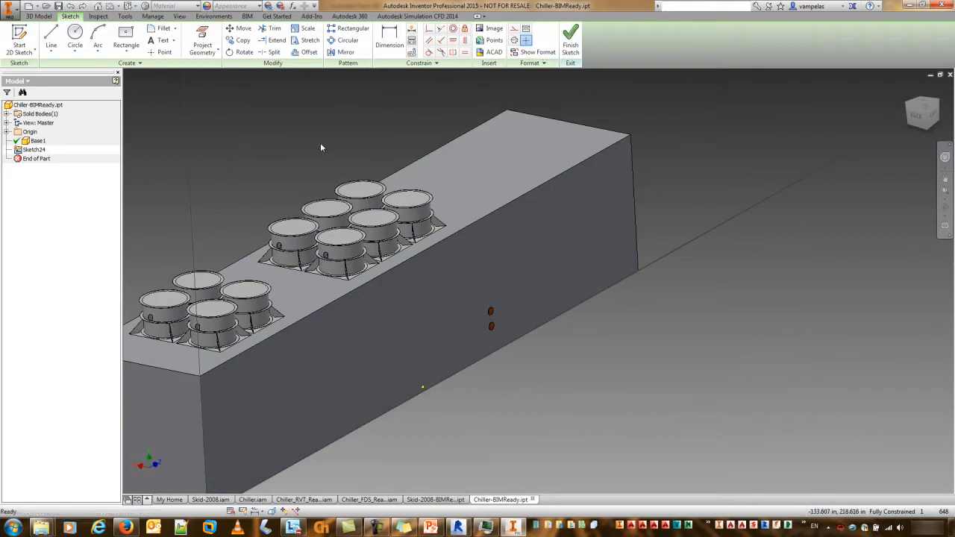
key(ctrl+z)
middle_drag(353, 150, 469, 150)
shift+middle_drag(501, 213, 475, 237)
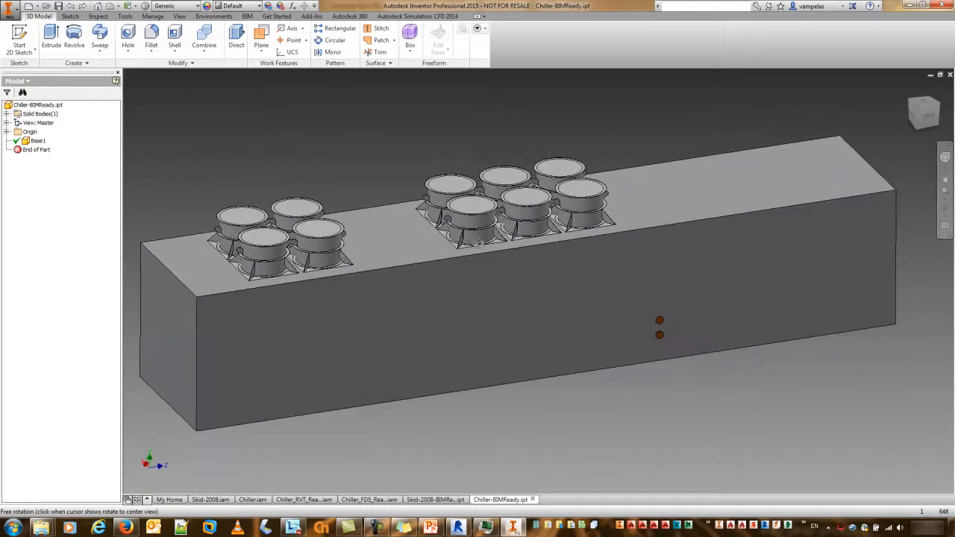
Enter the Recognize Revit Features environment again and try Auto Recognize on the whole chiller body.
click(246, 16)
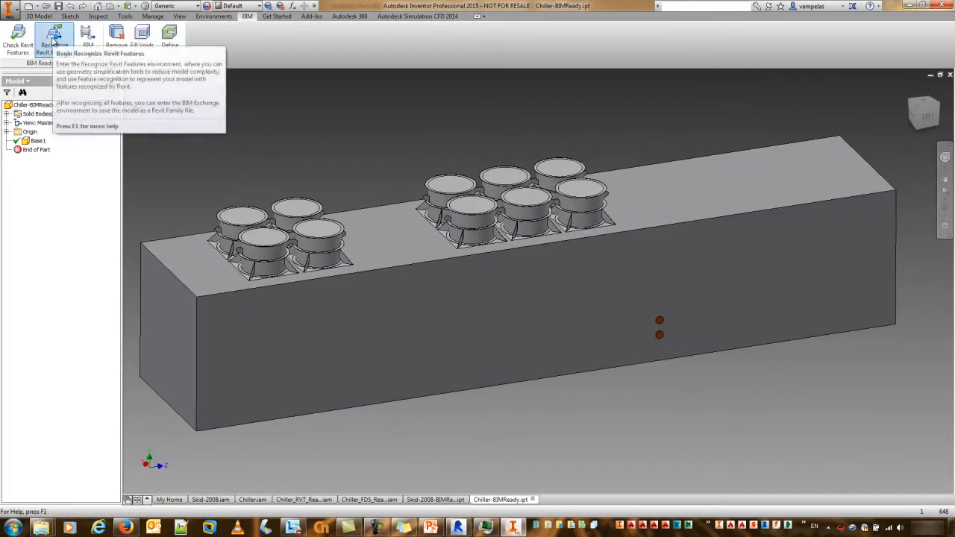
click(54, 37)
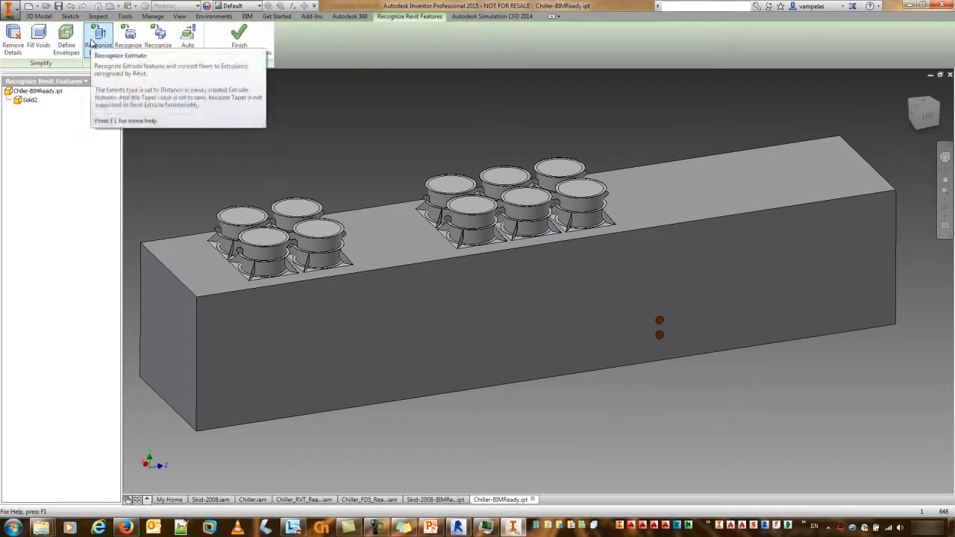
click(187, 37)
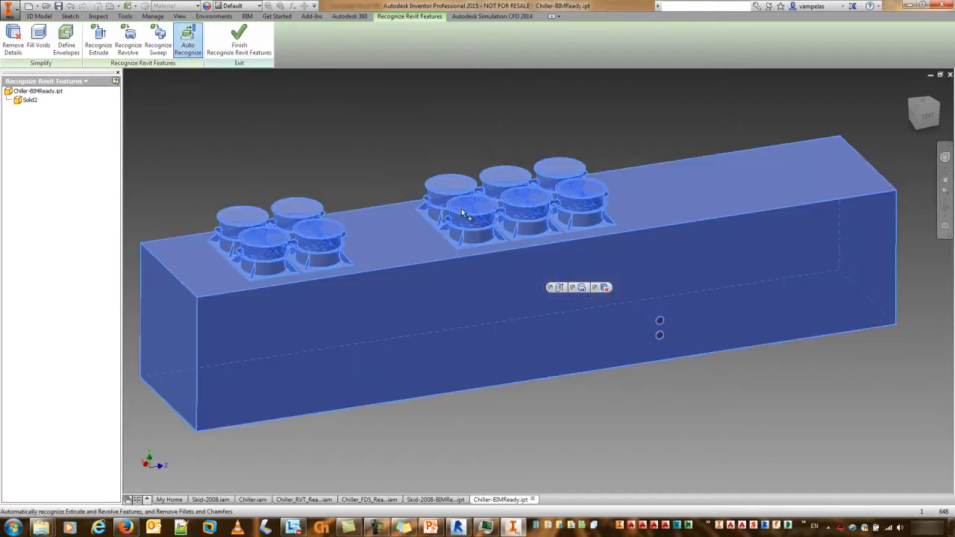
mouse_move(566, 301)
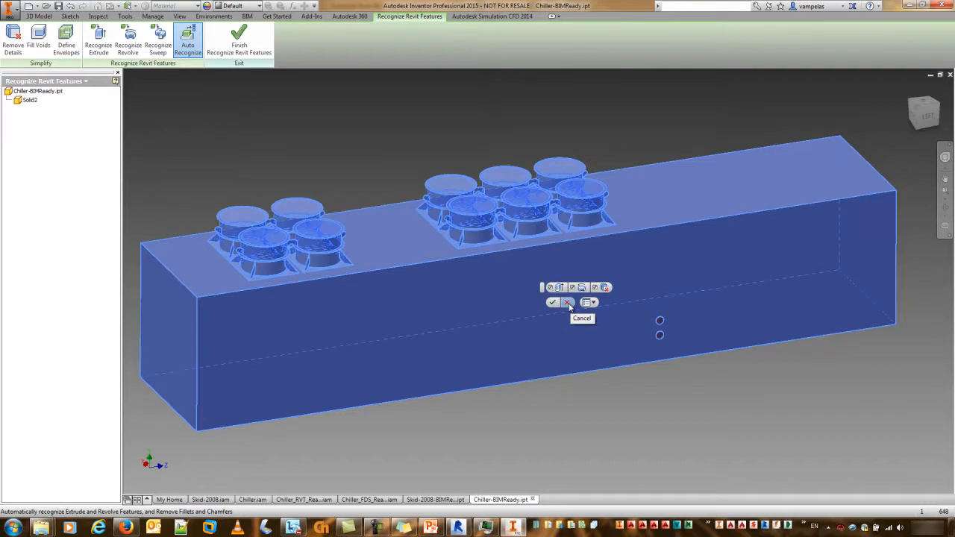
click(567, 302)
Open the prepared part Chiller_RVT_Ready.ipt from the Mammoth_2015 folder.
click(46, 7)
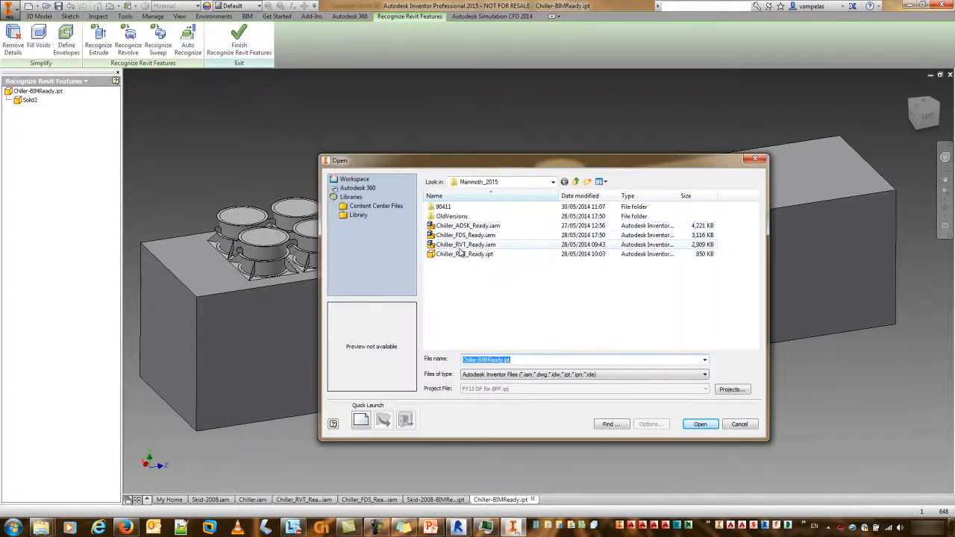
click(739, 425)
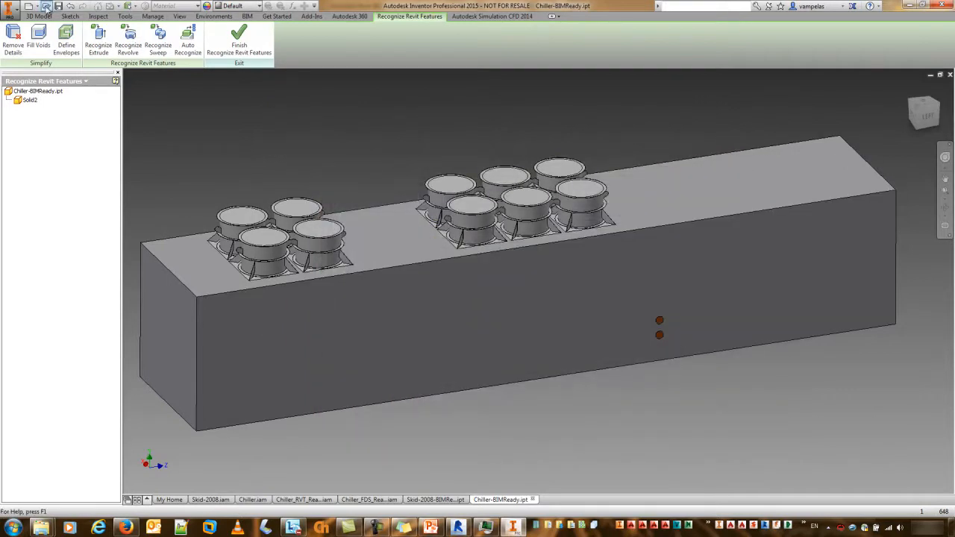
click(46, 7)
click(458, 254)
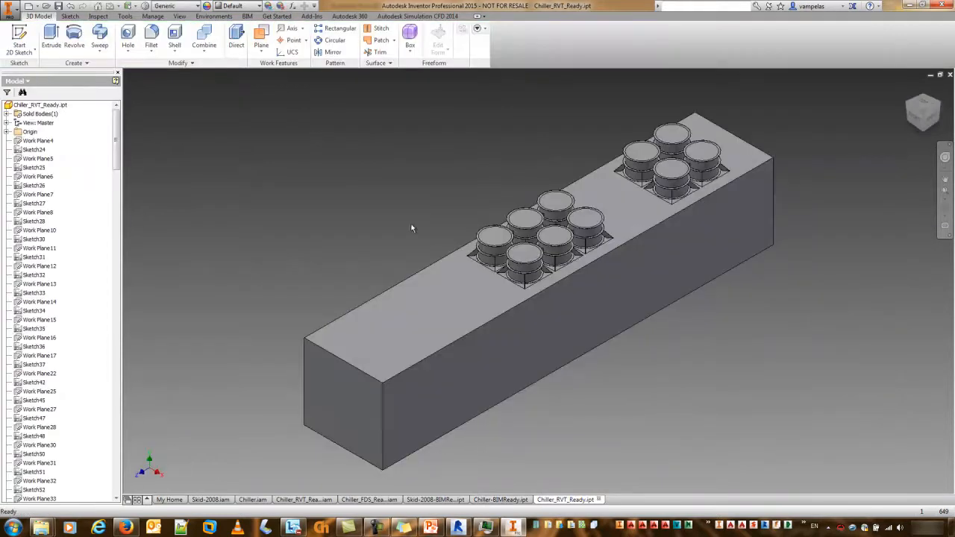
shift+middle_drag(430, 246, 326, 354)
scroll(292, 226, up, 3)
mouse_move(292, 226)
middle_down()
mouse_move(233, 187)
mouse_move(290, 226)
middle_up()
scroll(240, 189, down, 3)
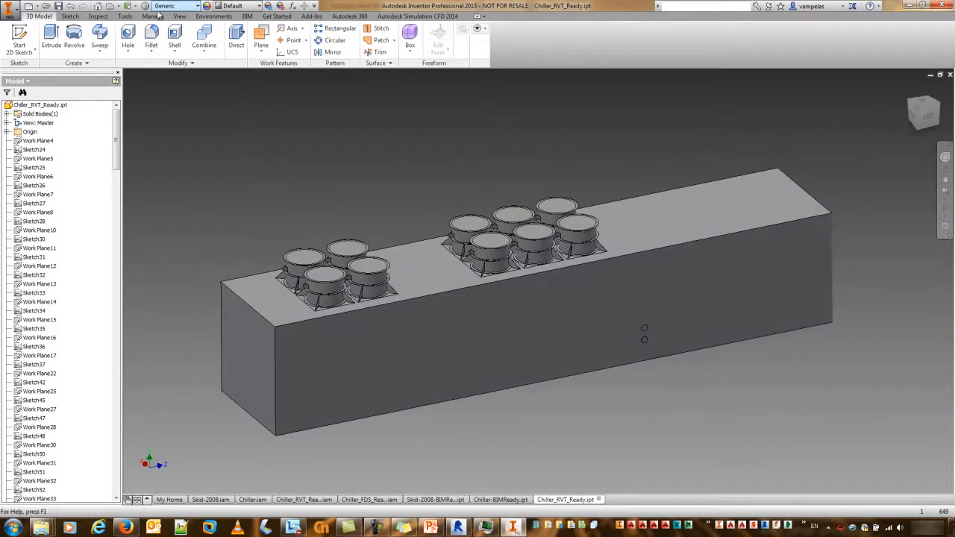
Enter the BIM Exchange environment for Chiller_RVT_Ready.ipt and expand its MEP System Connections.
click(247, 16)
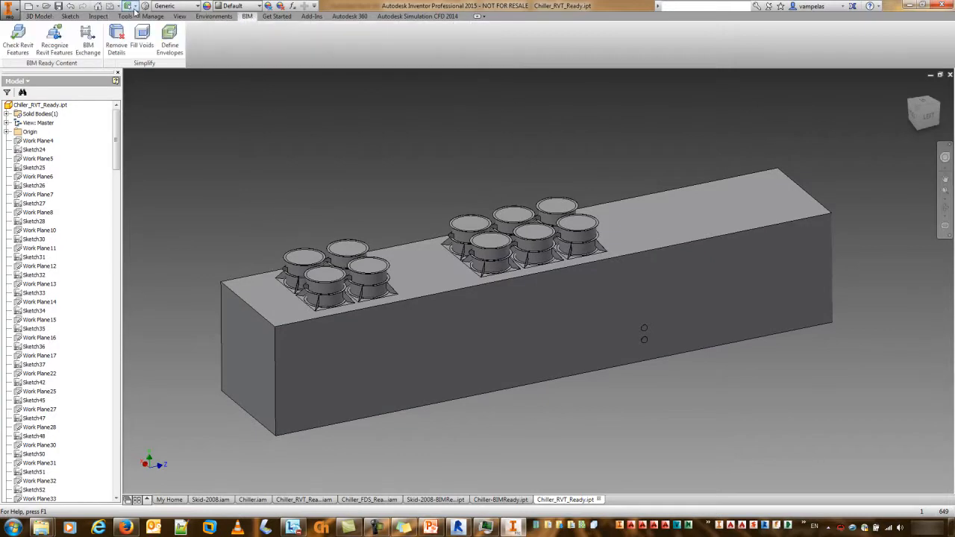
click(89, 36)
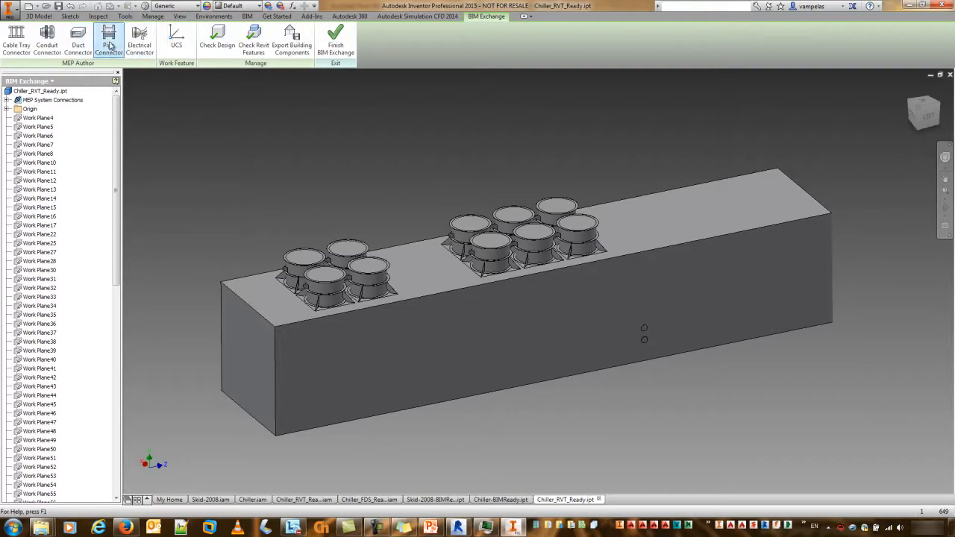
click(109, 45)
drag(112, 9, 237, 88)
click(268, 86)
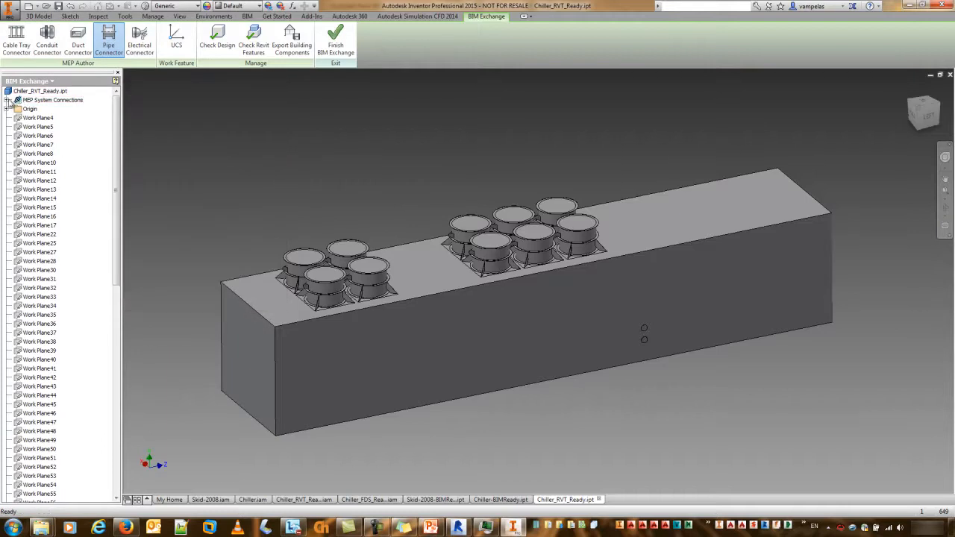
click(8, 100)
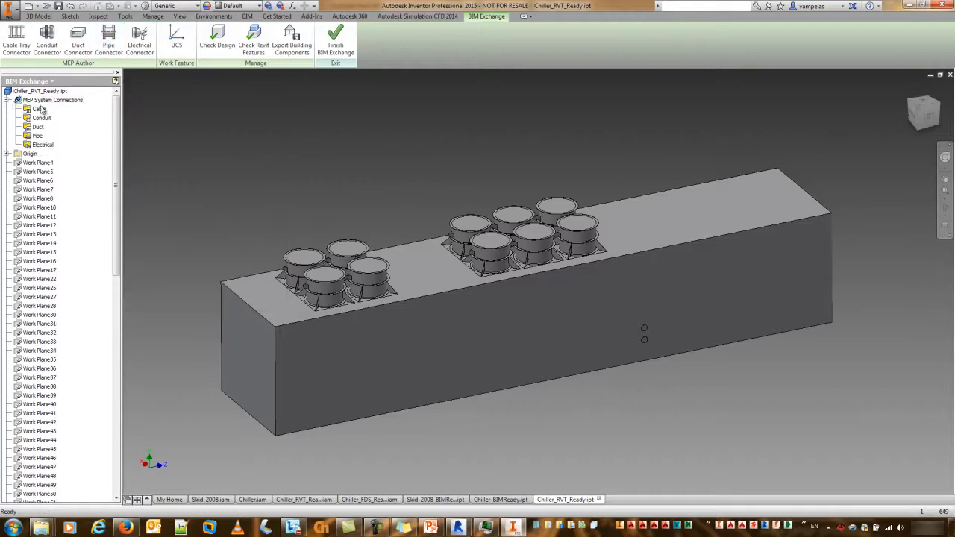
Start a circular pipe connector on the upper pipe port with a 3 in nominal diameter and the Domestic Cold Water system type.
click(109, 45)
shift+middle_drag(777, 354, 634, 440)
scroll(565, 384, up, 6)
click(611, 330)
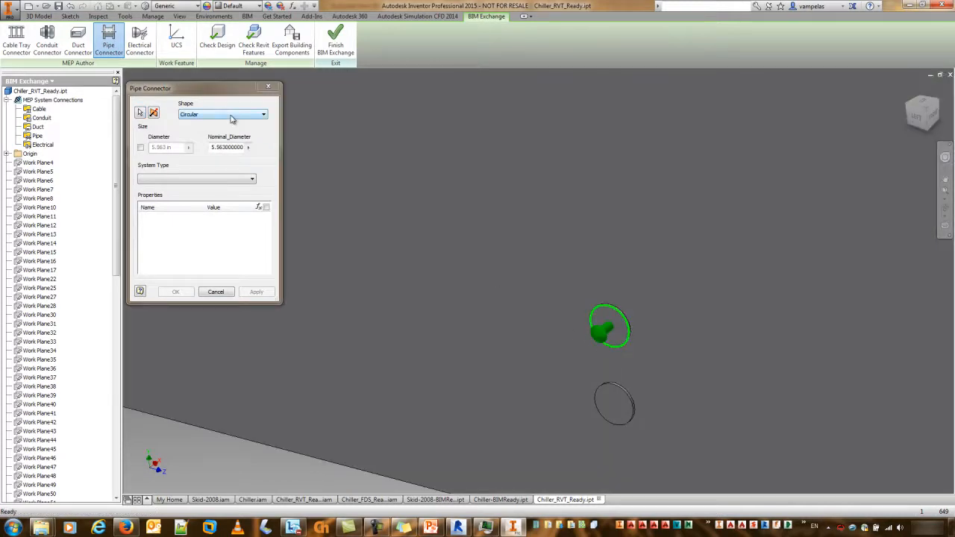
drag(213, 147, 313, 146)
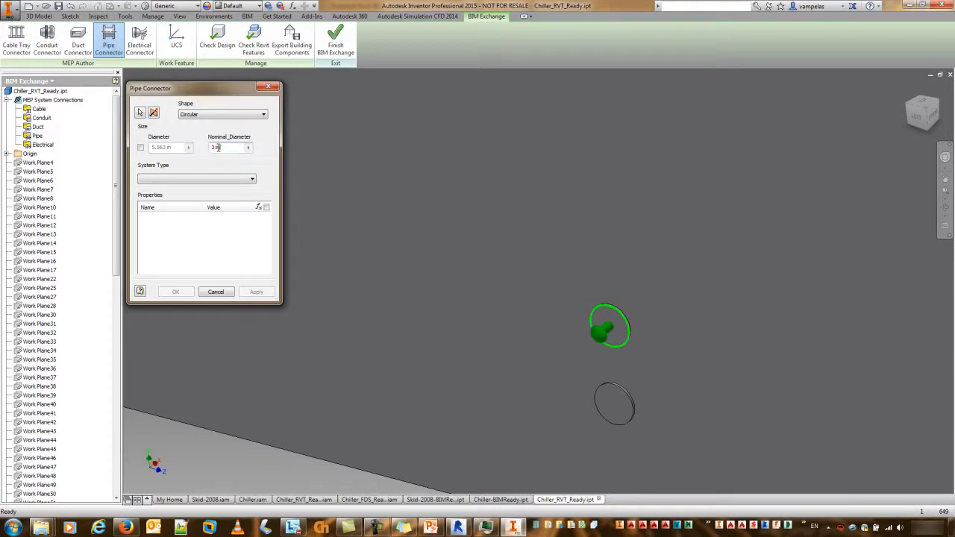
click(205, 180)
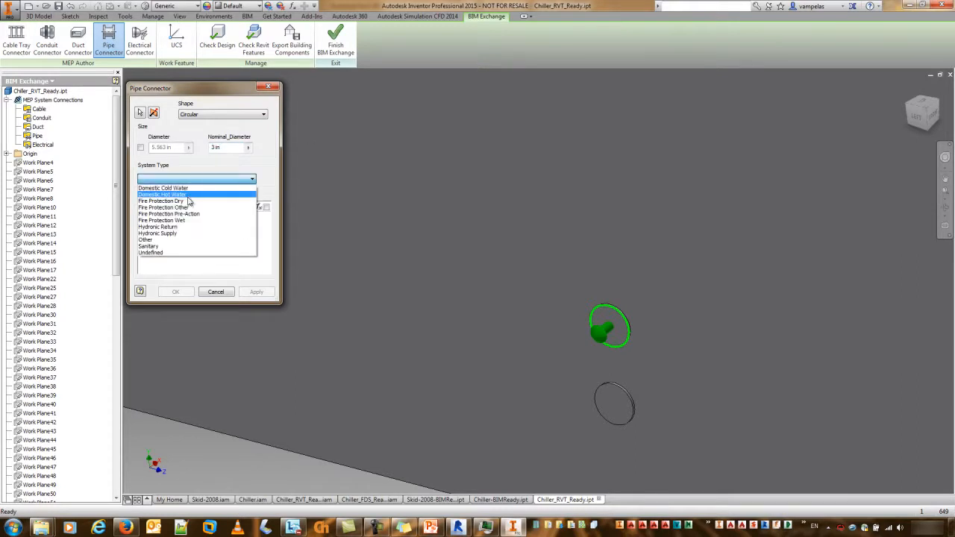
click(176, 188)
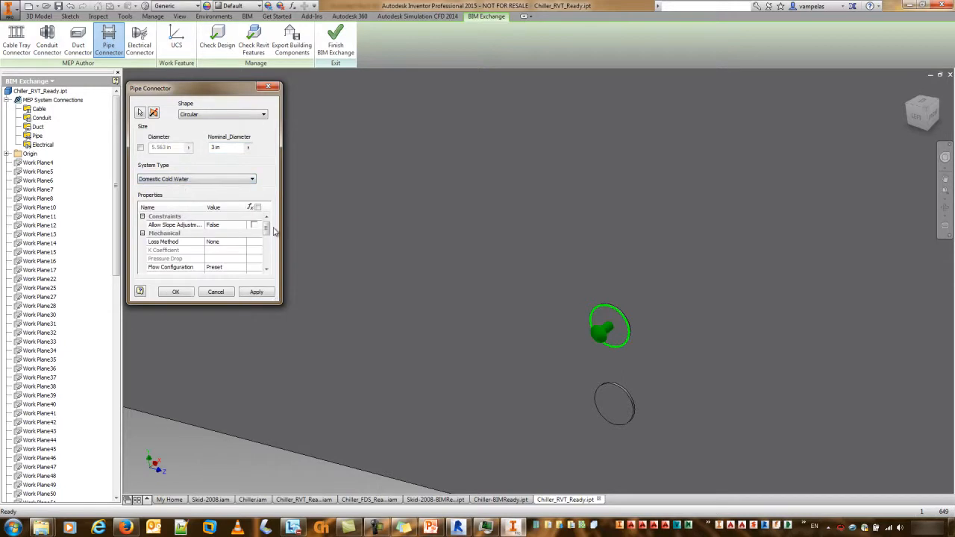
Set the upper pipe connector's flow direction to Out and its connection type to Coupling, and apply it.
drag(267, 233, 257, 247)
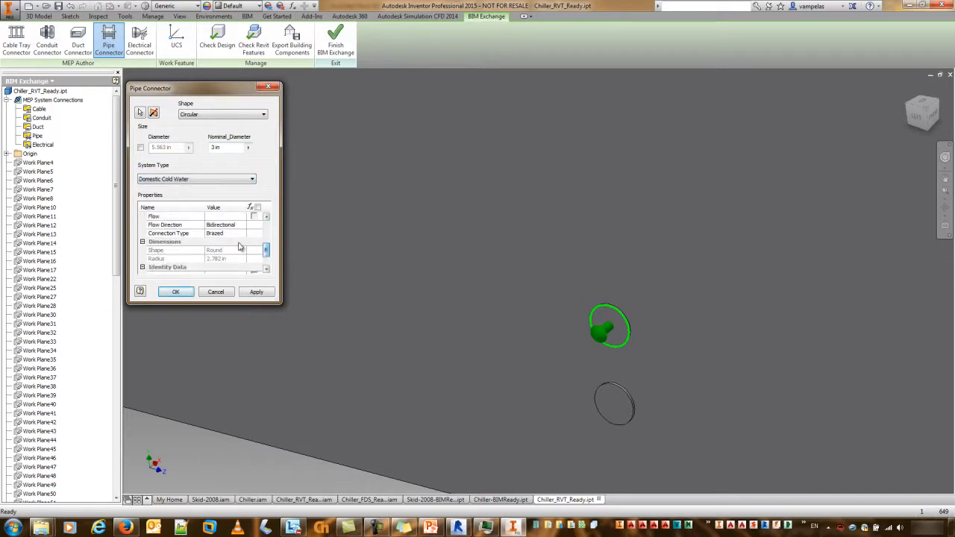
click(235, 225)
click(242, 224)
click(239, 240)
click(240, 235)
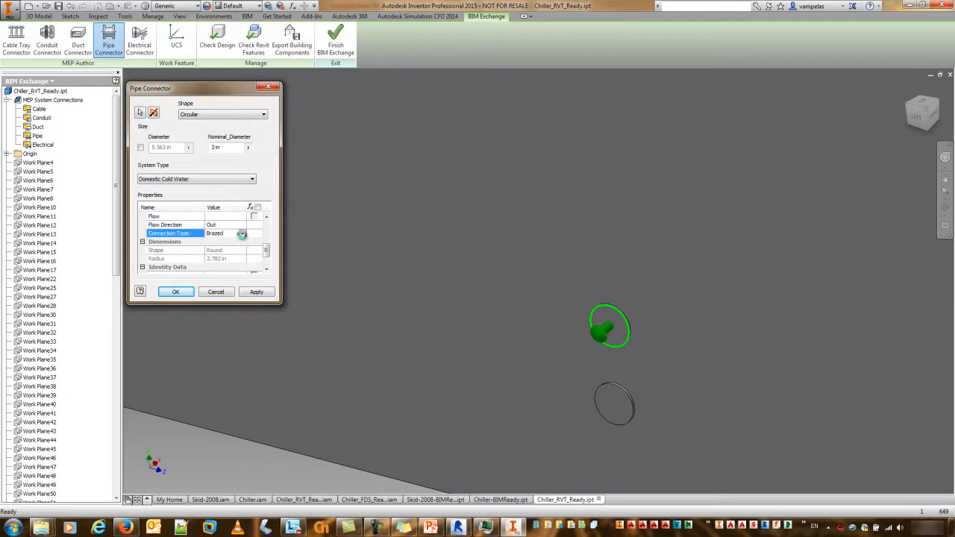
click(243, 234)
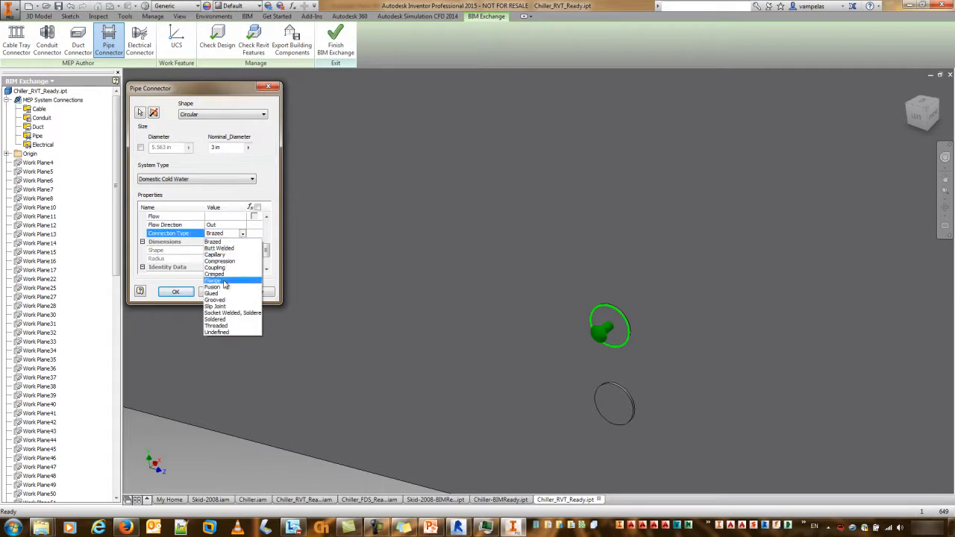
click(215, 267)
click(241, 234)
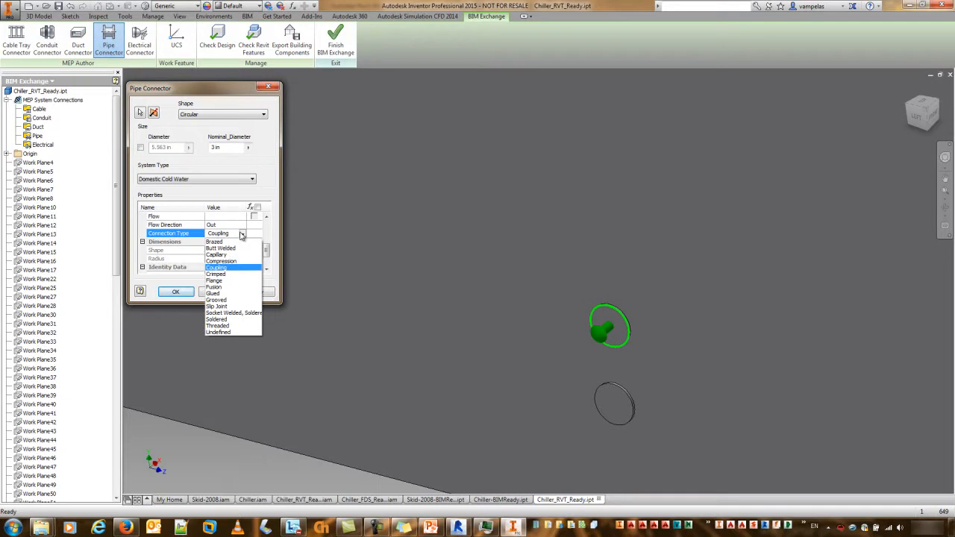
click(242, 234)
mouse_move(265, 251)
mouse_down()
mouse_move(266, 261)
mouse_move(266, 239)
mouse_up()
click(263, 293)
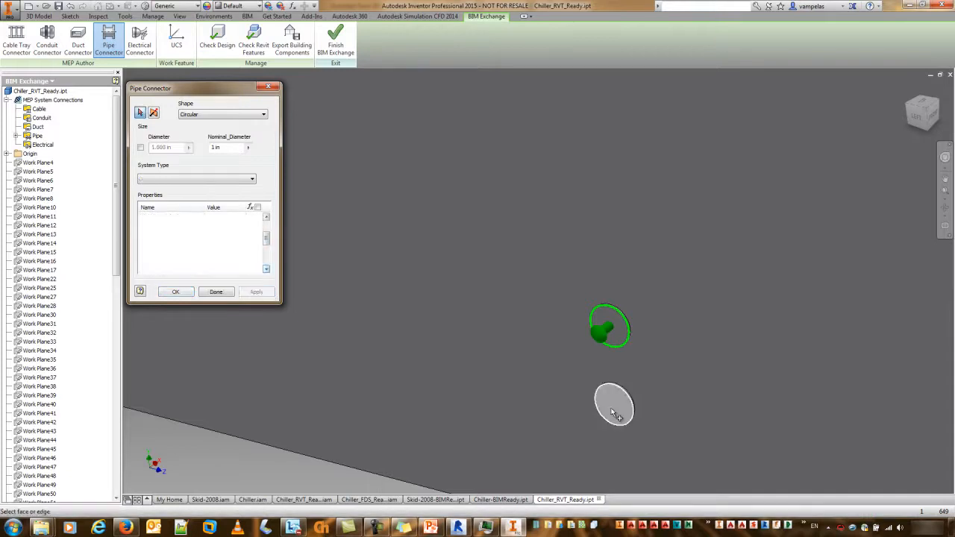
Define a pipe connector on the lower pipe port with a 3 in nominal diameter and the Domestic Cold Water system type.
drag(213, 148, 284, 156)
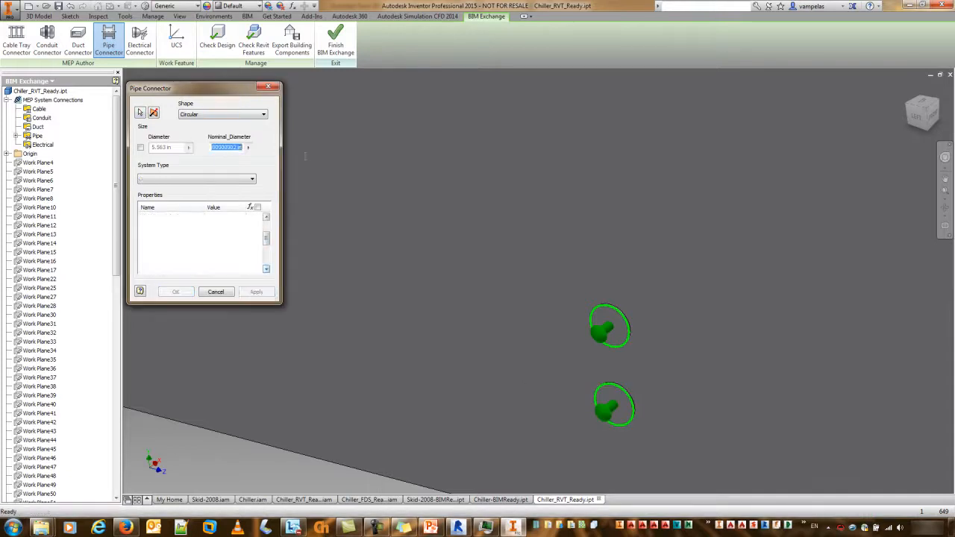
text(3 in)
click(198, 180)
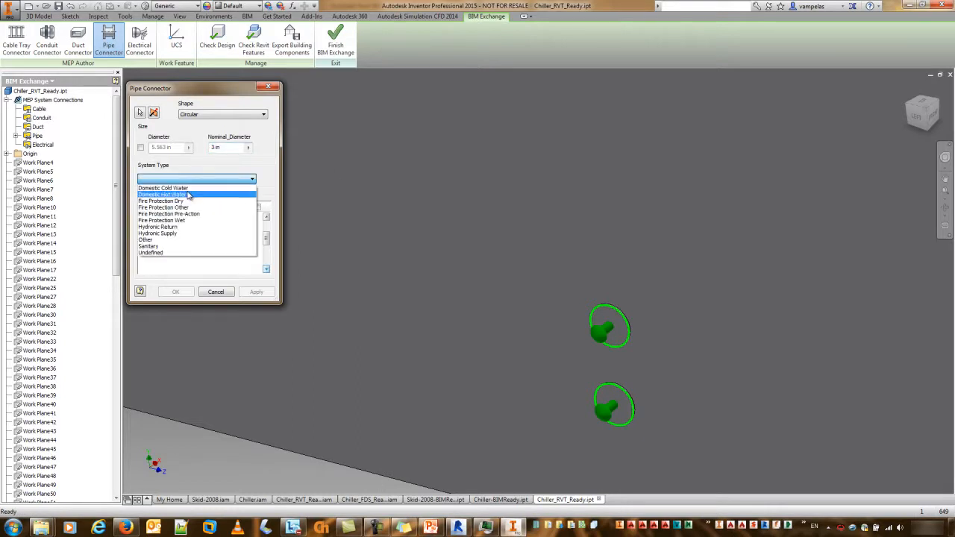
click(188, 192)
Give the lower pipe connector flow direction In and connection type Coupling, apply it and finish adding connectors.
drag(266, 237, 267, 246)
click(243, 234)
click(211, 241)
click(227, 241)
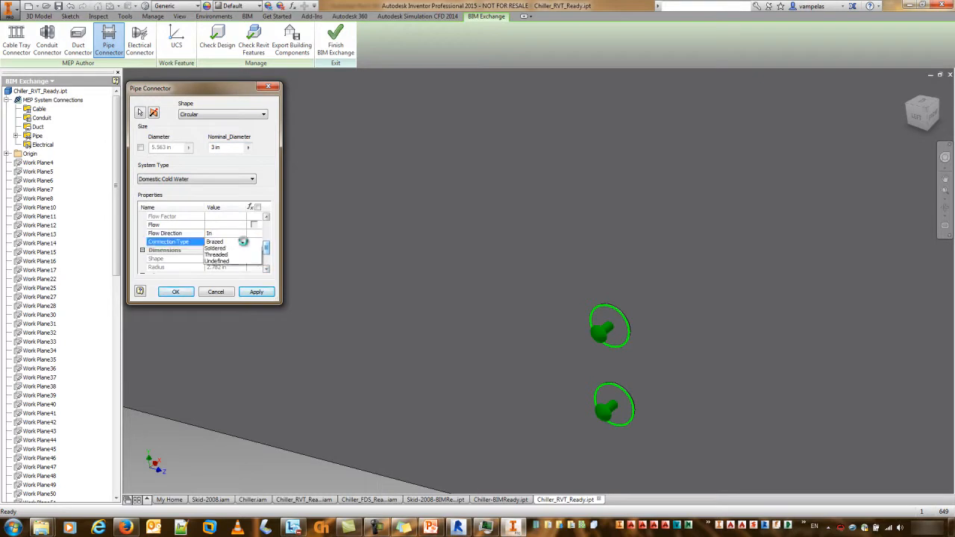
click(243, 242)
click(224, 276)
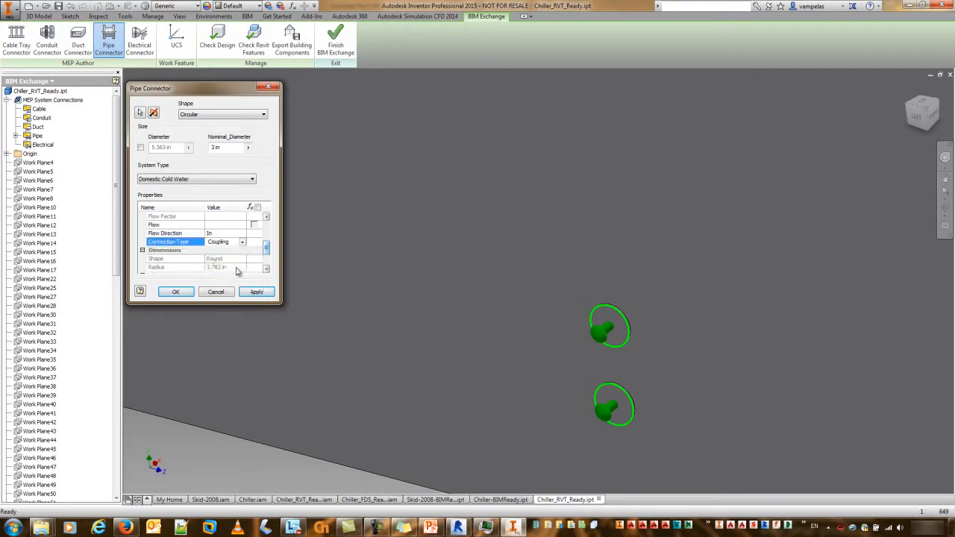
drag(267, 250, 268, 267)
click(258, 292)
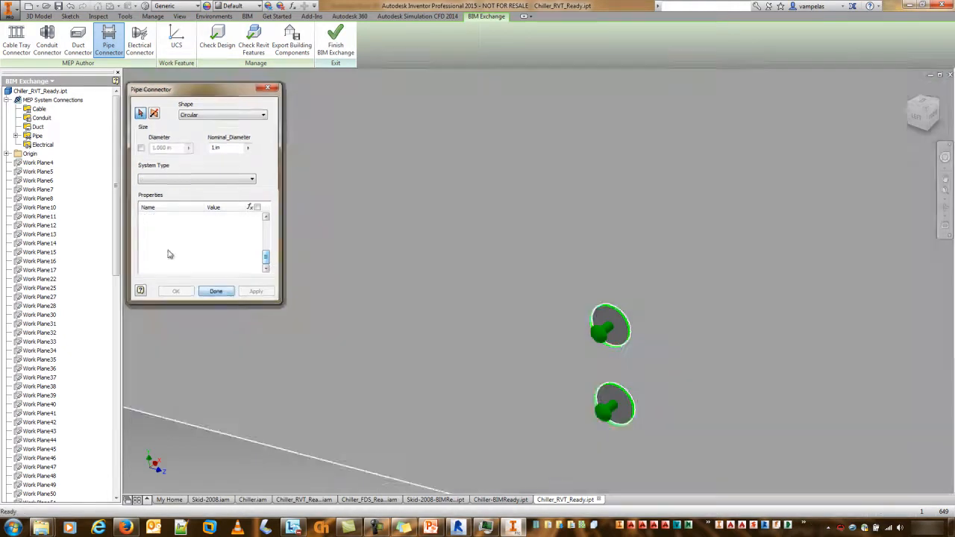
click(215, 292)
Edit Connector:2 on the lower pipe port and flip its direction.
click(16, 135)
right_click(47, 153)
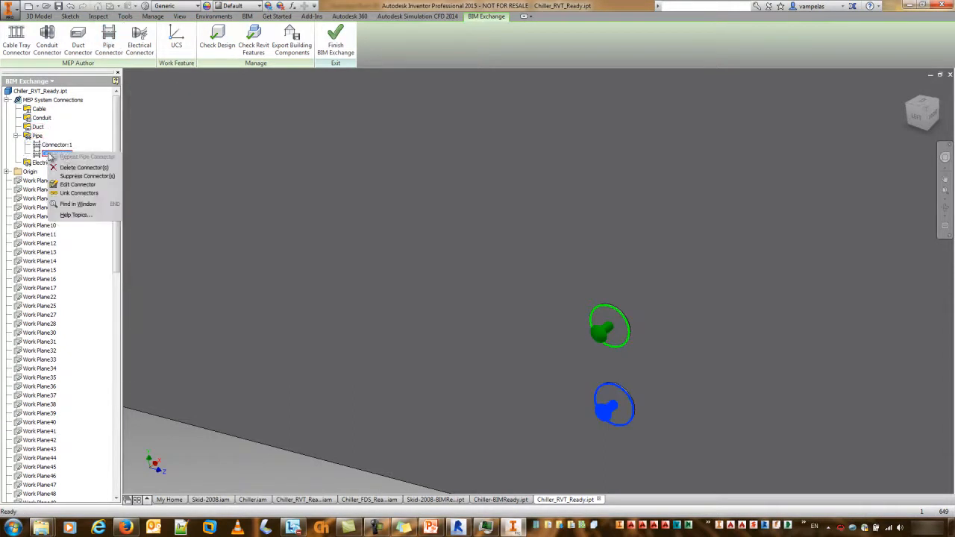
click(78, 185)
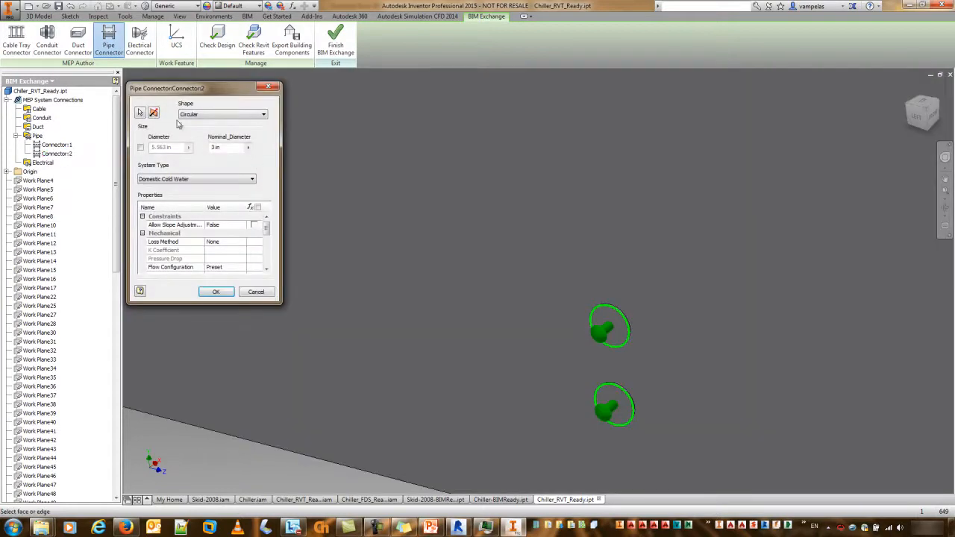
click(154, 112)
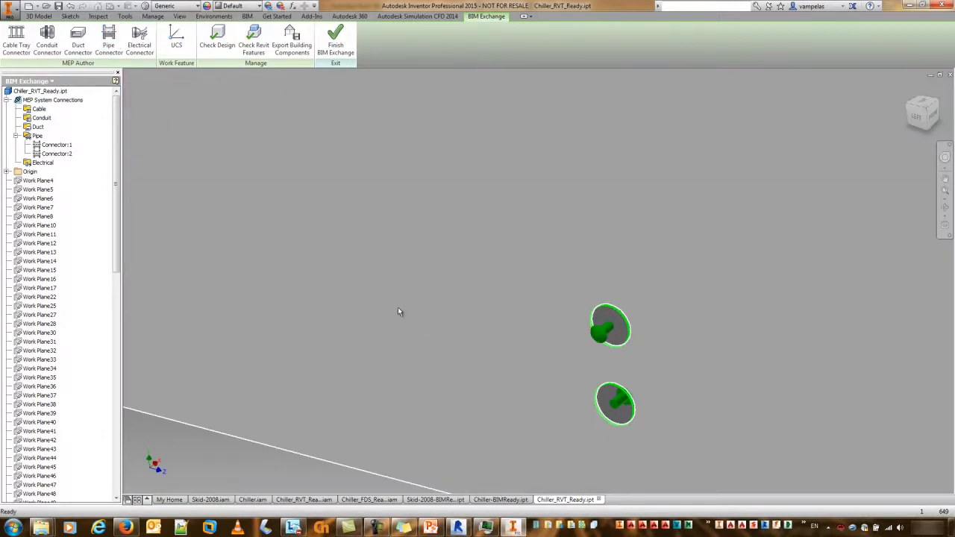
Place a UCS at the chiller's bottom corner farthest from the pipe ports, with X along the long bottom edge and Y along the short one.
scroll(401, 311, down, 6)
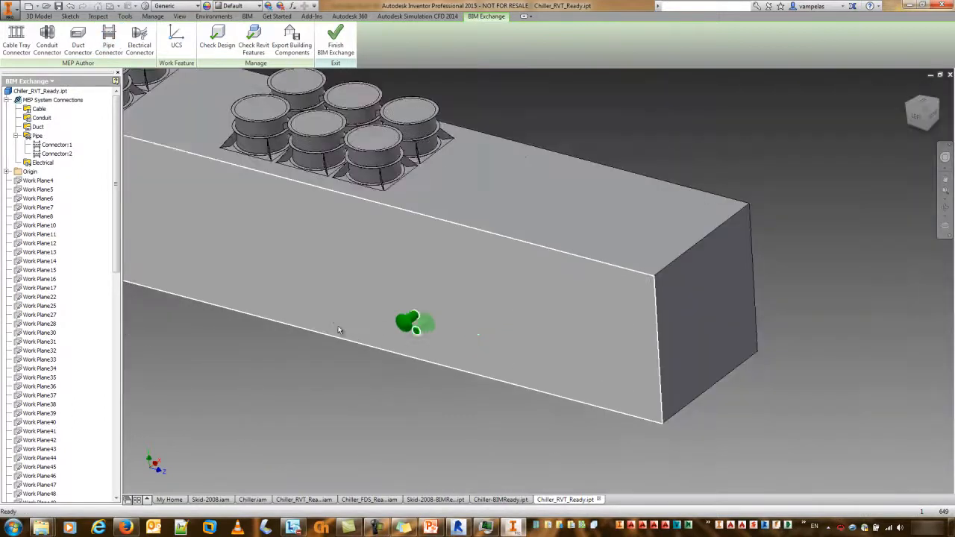
scroll(338, 330, down, 3)
middle_drag(338, 330, 475, 383)
shift+middle_drag(295, 314, 379, 317)
click(182, 41)
scroll(344, 435, up, 4)
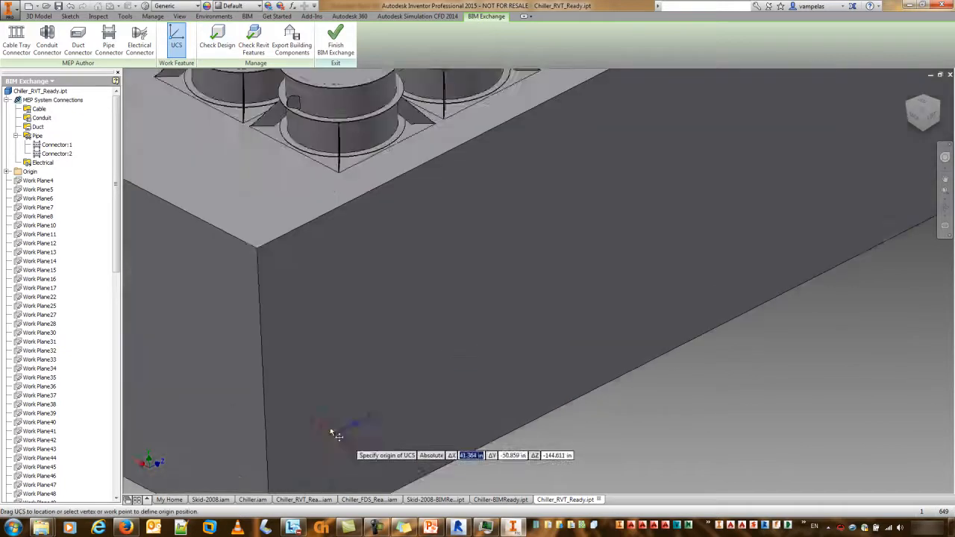
middle_drag(342, 439, 439, 280)
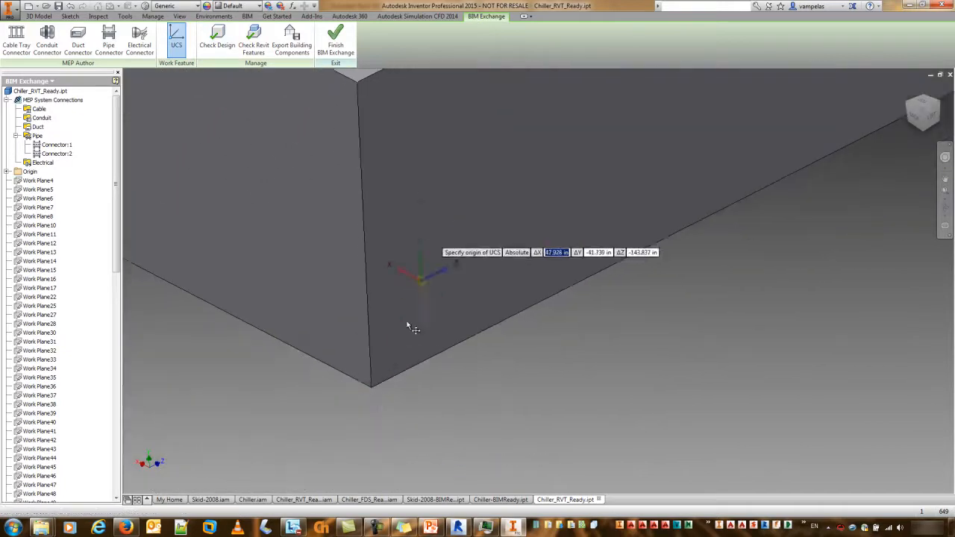
click(371, 396)
scroll(371, 396, down, 4)
middle_drag(851, 150, 795, 224)
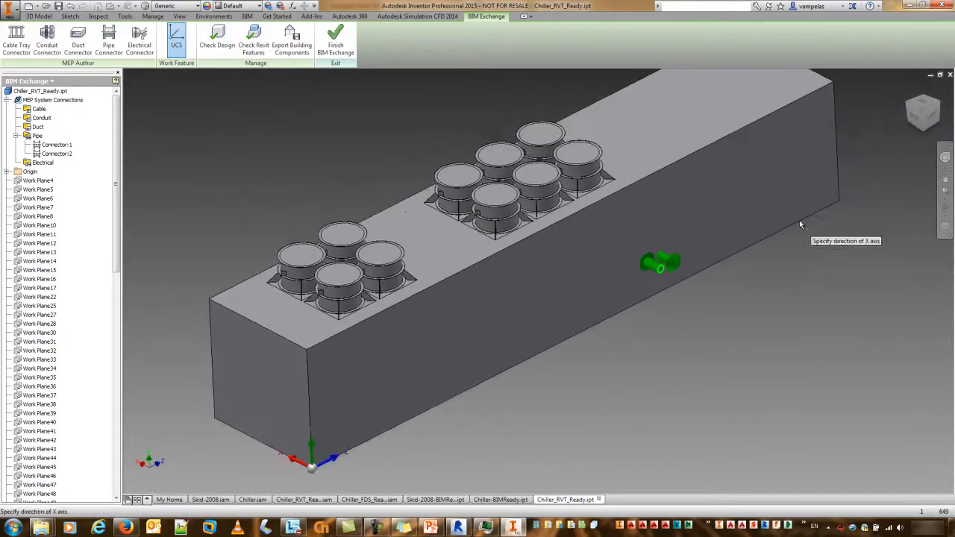
click(837, 199)
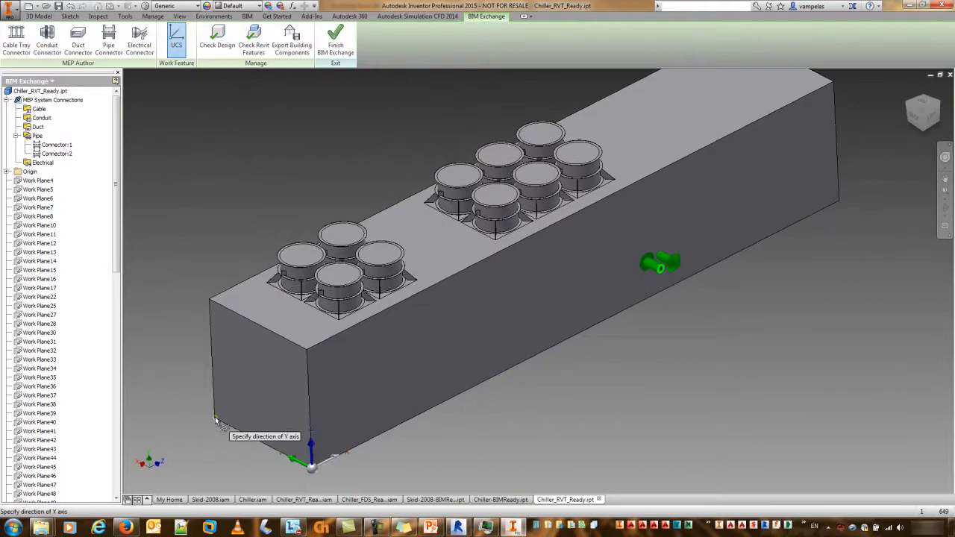
click(215, 422)
scroll(324, 462, up, 4)
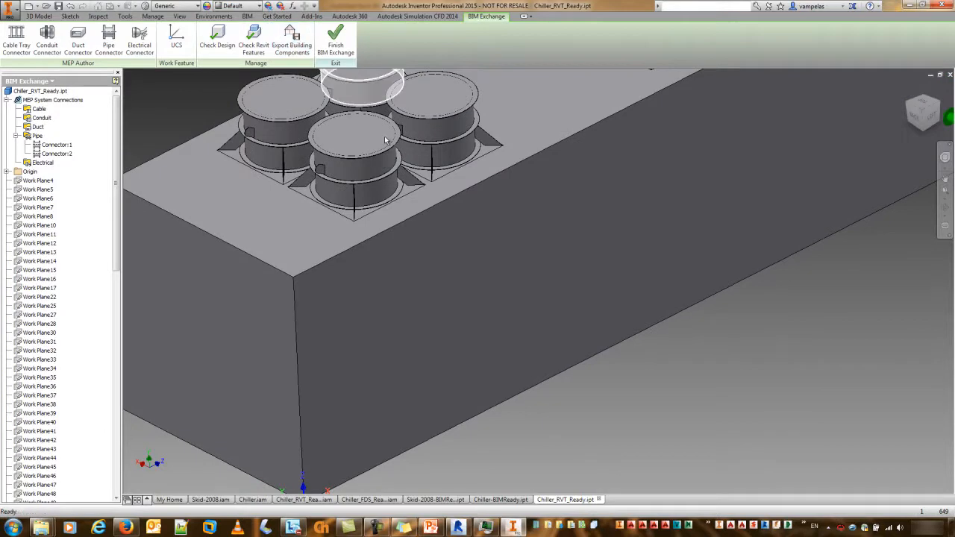
Start exporting the chiller as a building component and set its orientation to UCS1.
click(924, 114)
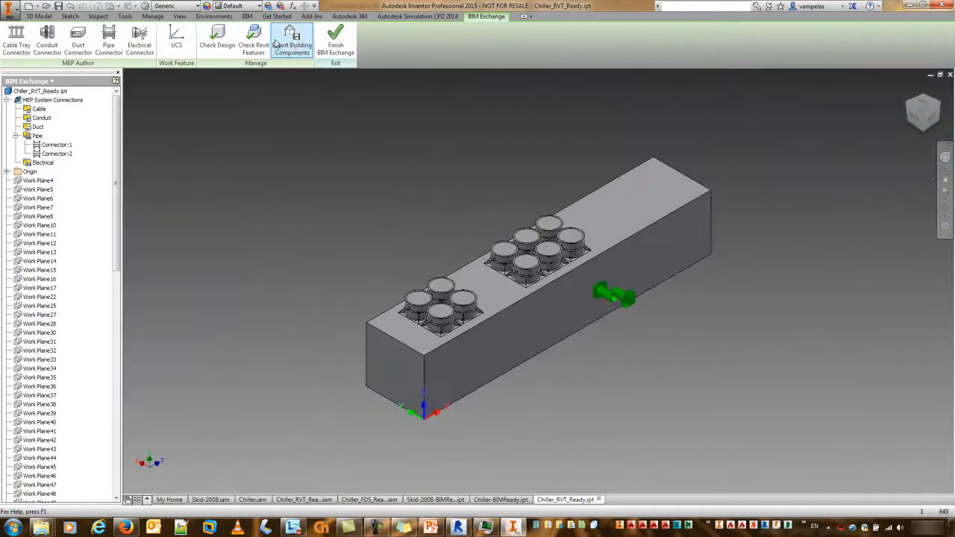
click(291, 47)
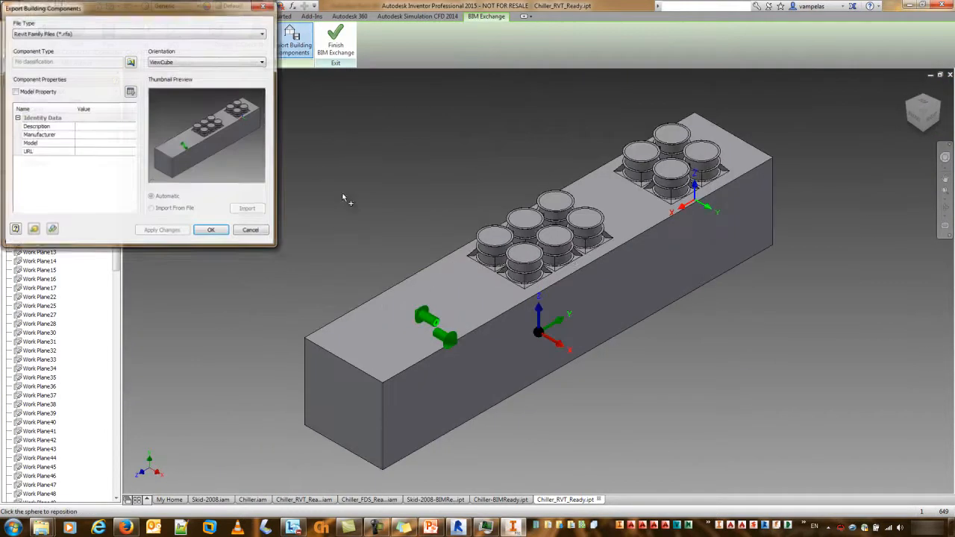
drag(144, 18, 267, 85)
click(331, 130)
click(313, 152)
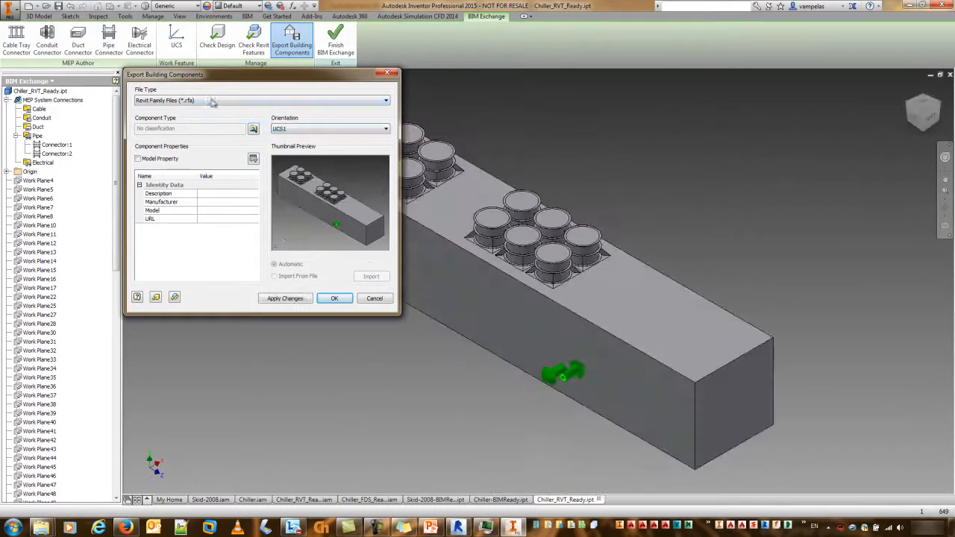
Search the OmniClass table for HVAC and assign 23.75.70.00 HVAC Distribution Devices as the component type.
click(253, 130)
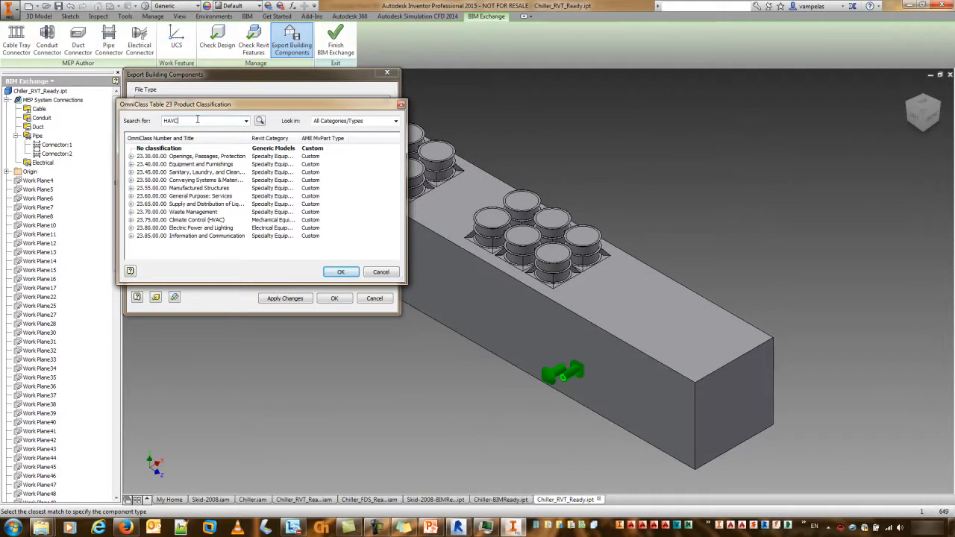
key(Return)
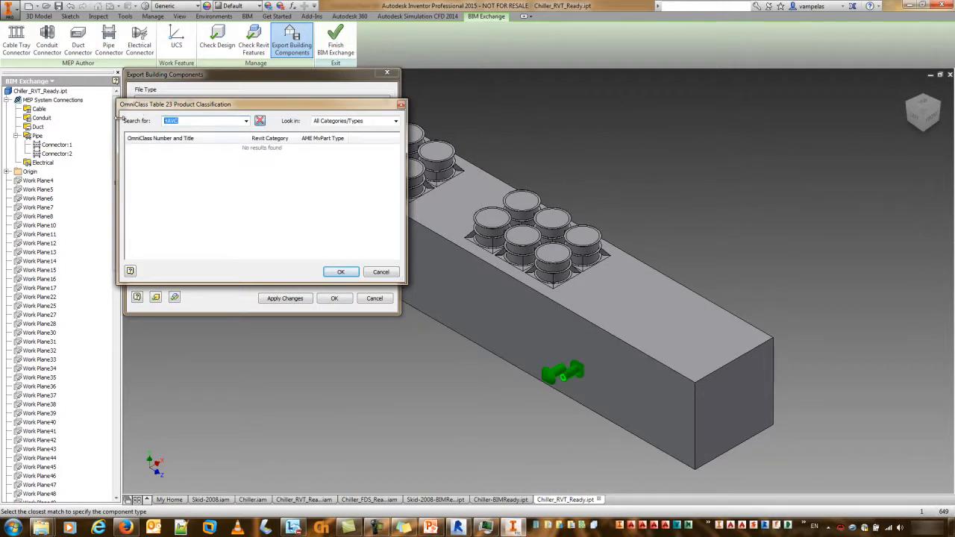
key(Return)
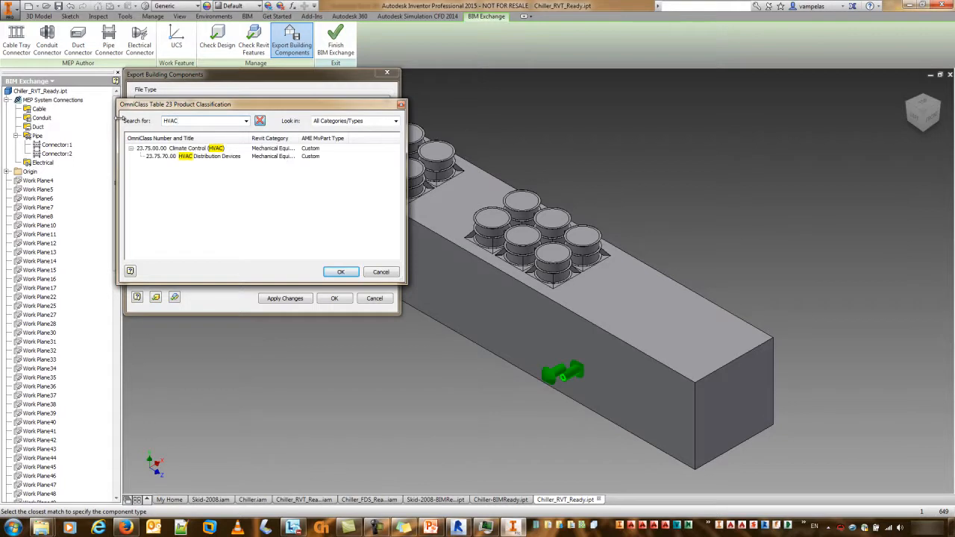
click(190, 156)
click(340, 271)
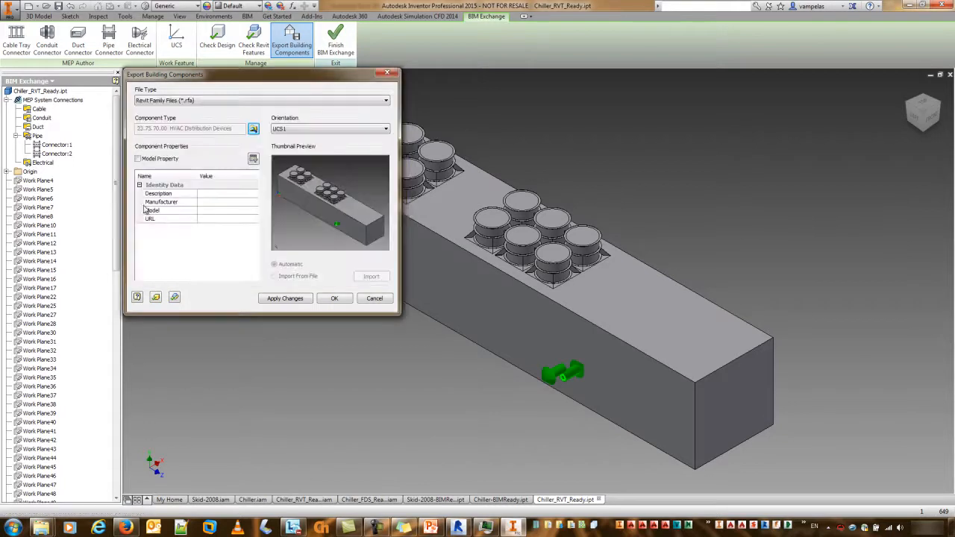
Include the model properties, set the description to Industrial Chiller and apply the changes, closing the export without saving the Revit family file.
click(158, 160)
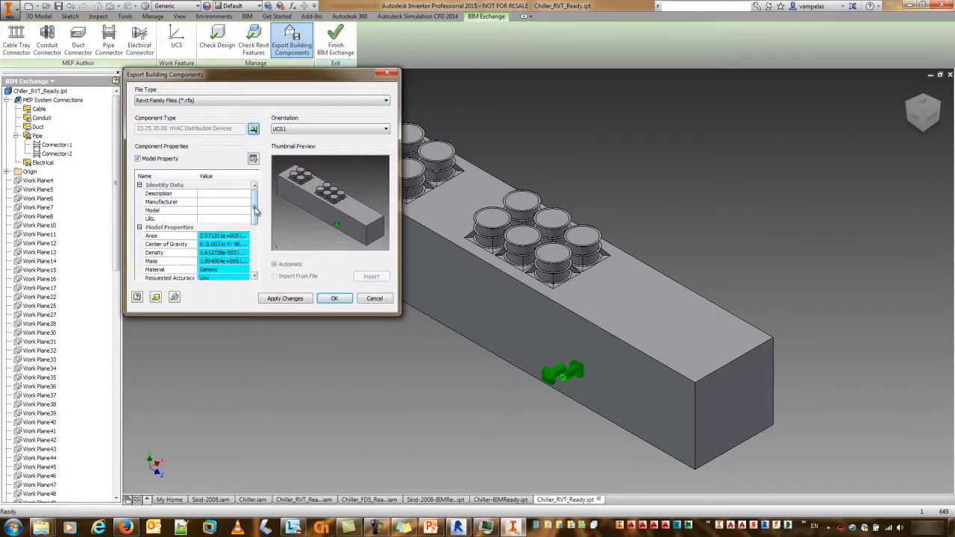
click(209, 192)
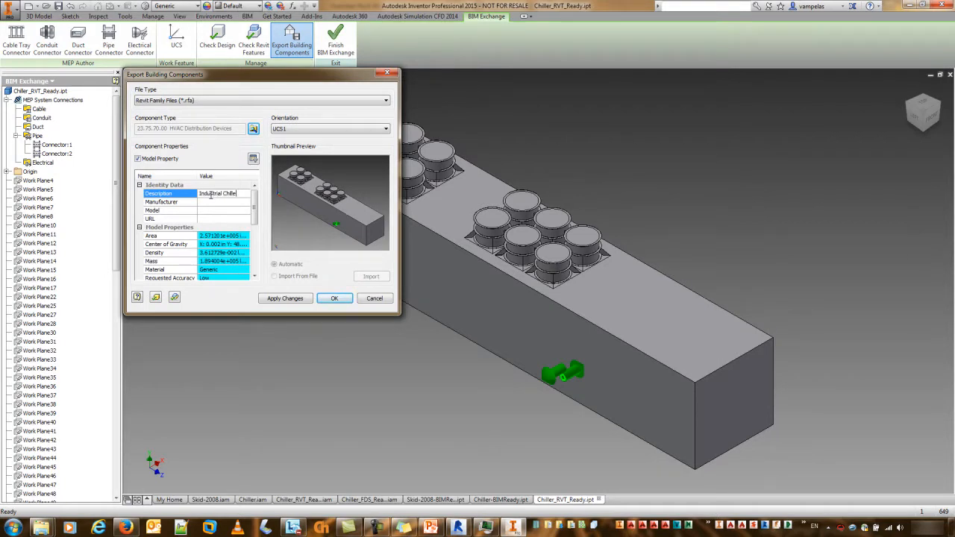
click(289, 300)
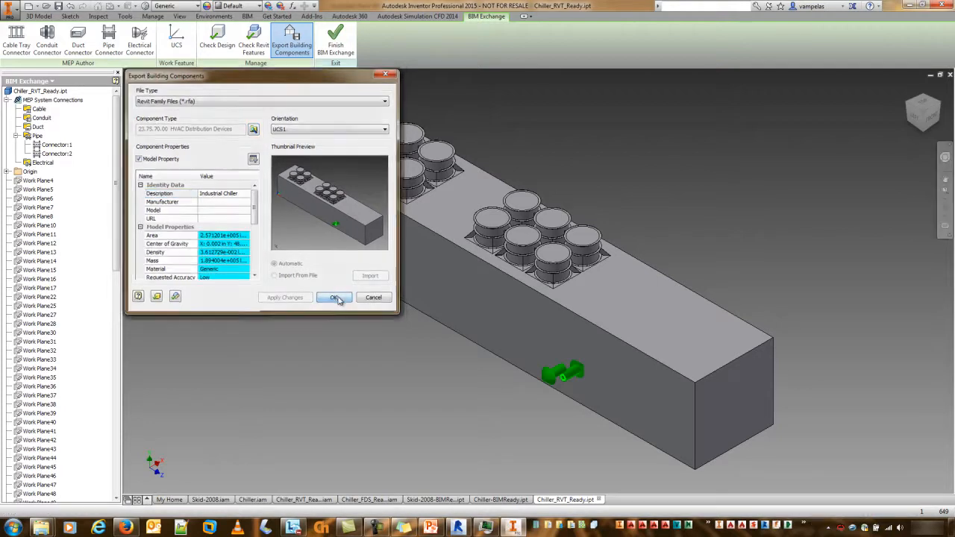
click(336, 299)
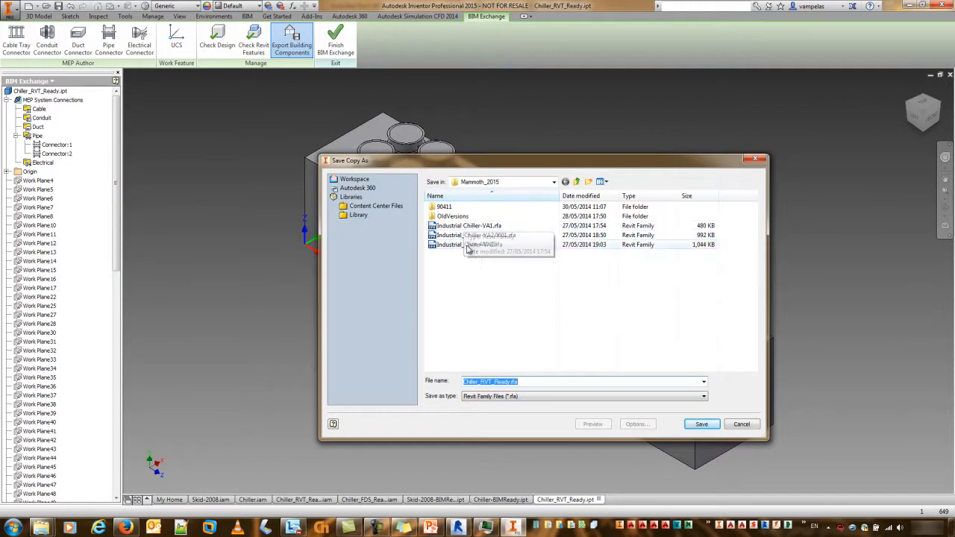
click(741, 424)
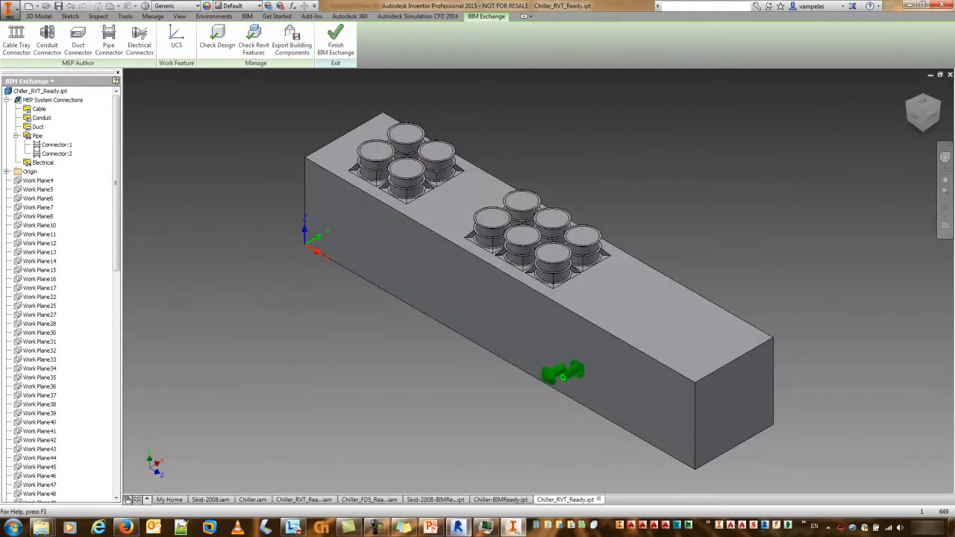
Switch to Revit and bring up the Roof Mech floor plan of Training Office.rvt.
click(458, 528)
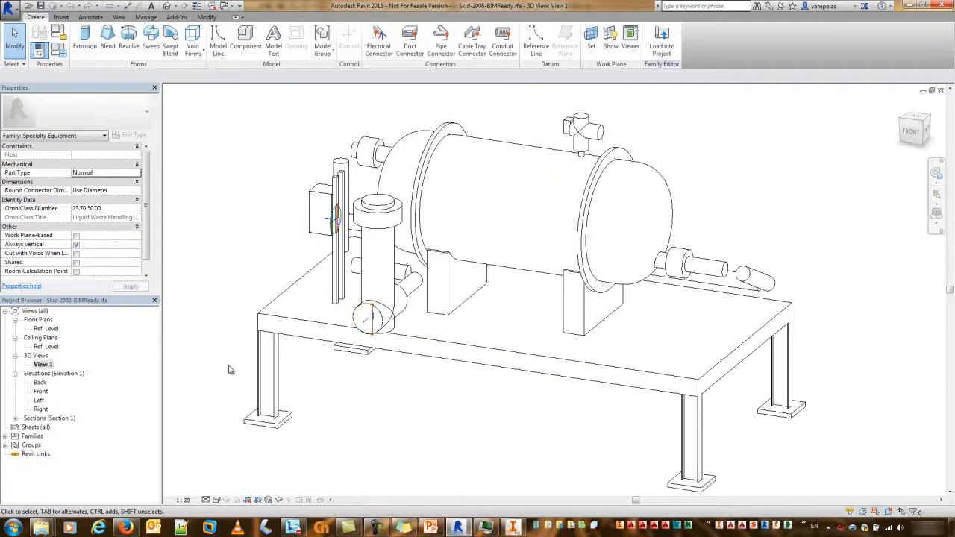
click(118, 18)
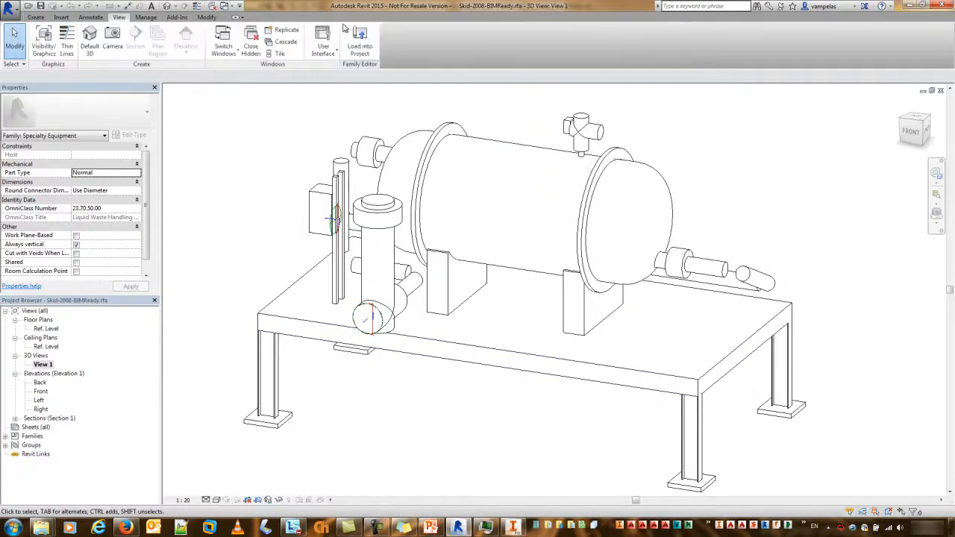
click(221, 49)
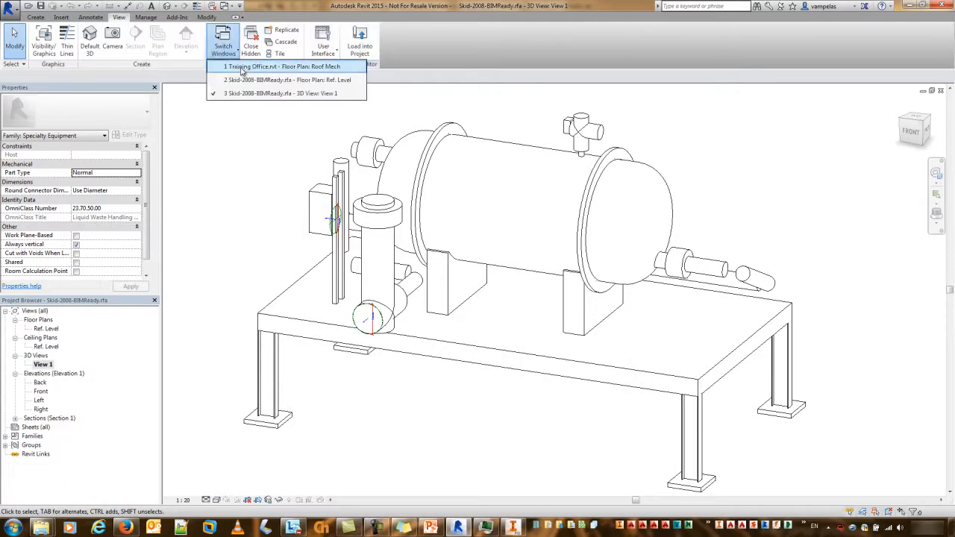
click(224, 67)
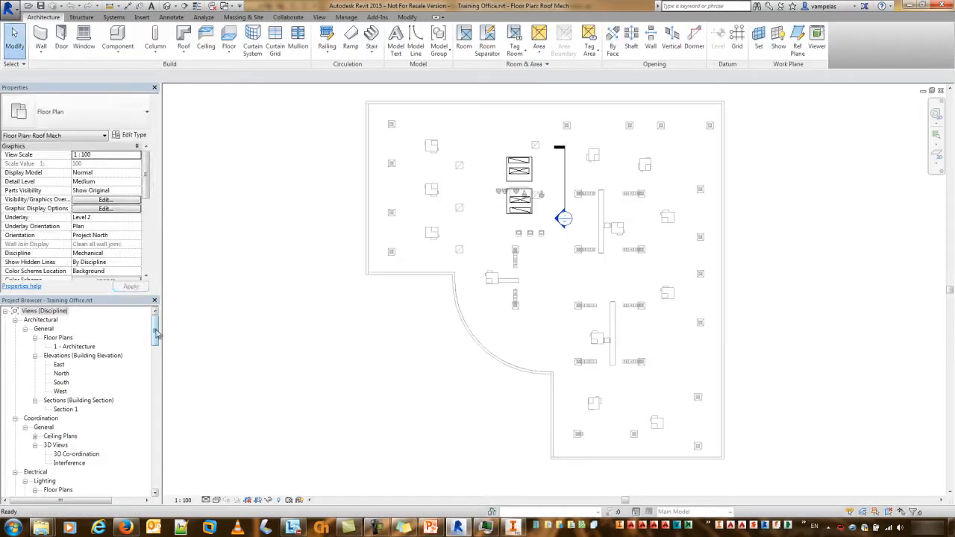
Open the Industrial_Chiller-VA2.rfa family from the Mammoth_2015 folder.
click(29, 6)
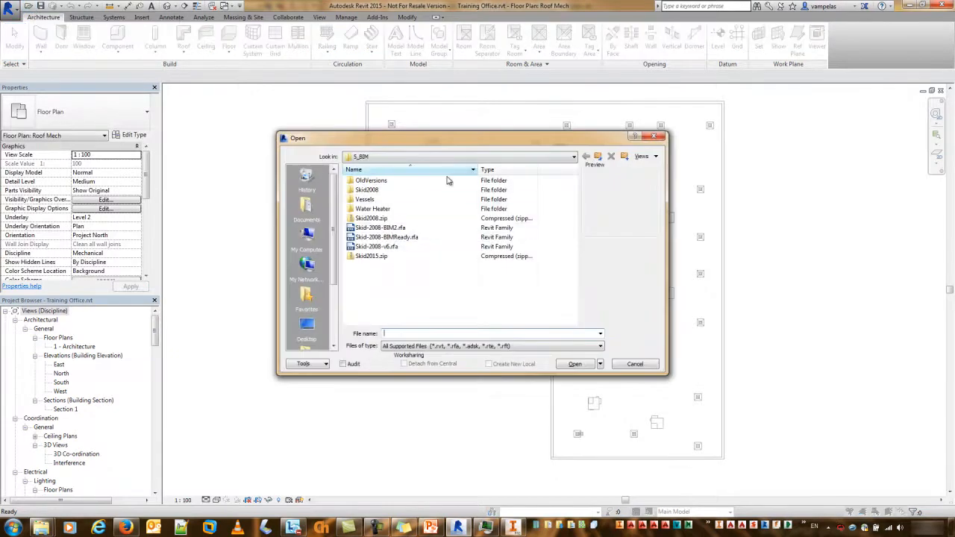
click(597, 156)
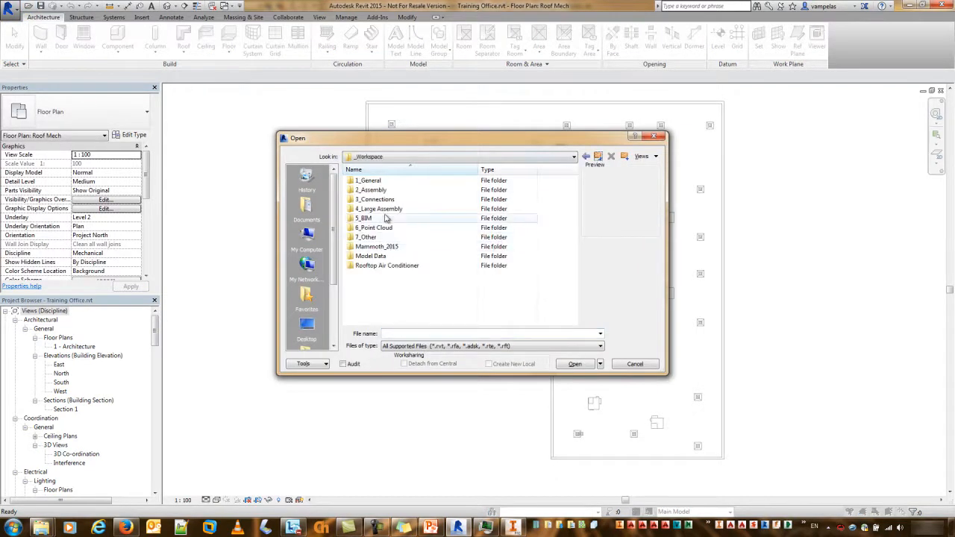
double_click(382, 246)
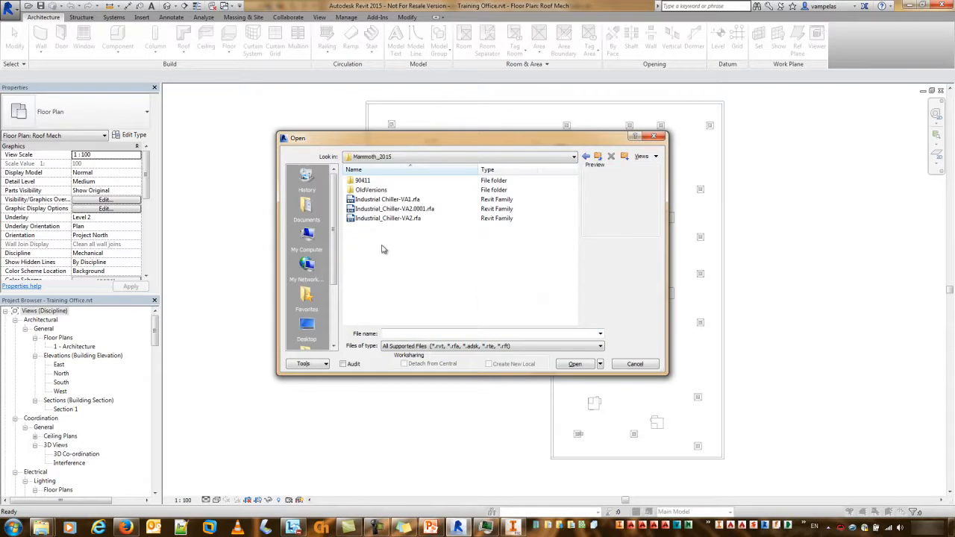
double_click(383, 218)
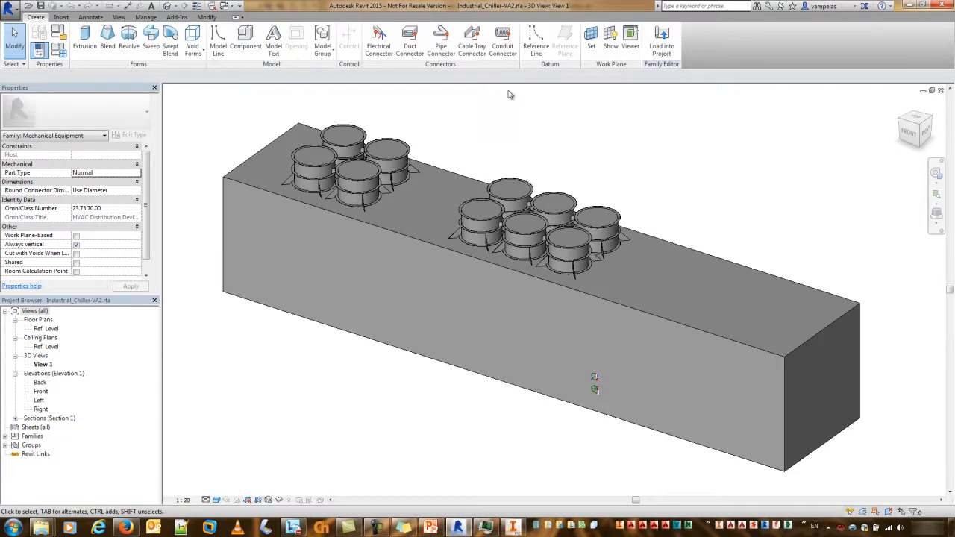
Load the chiller family into Training Office.rvt only, and leave the placement command without placing an instance.
click(662, 41)
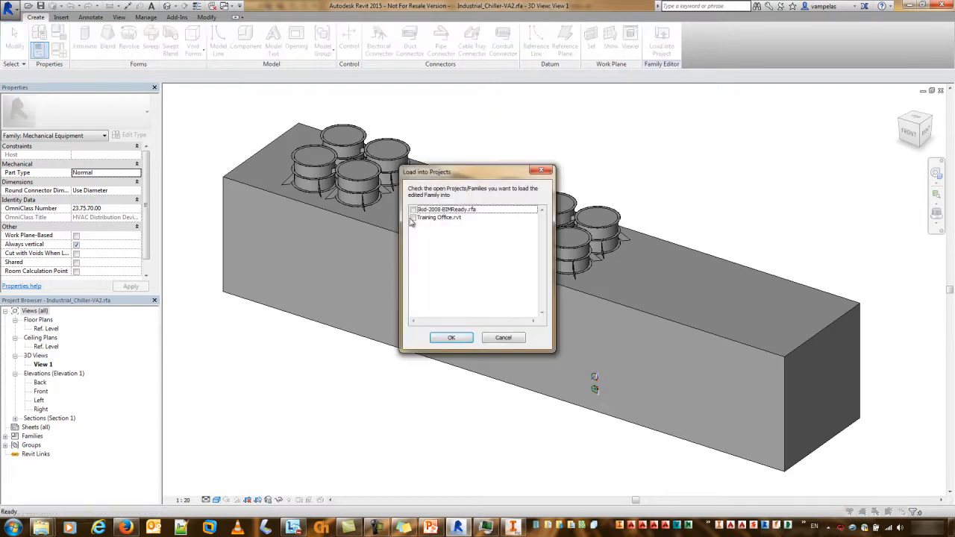
click(412, 217)
click(442, 338)
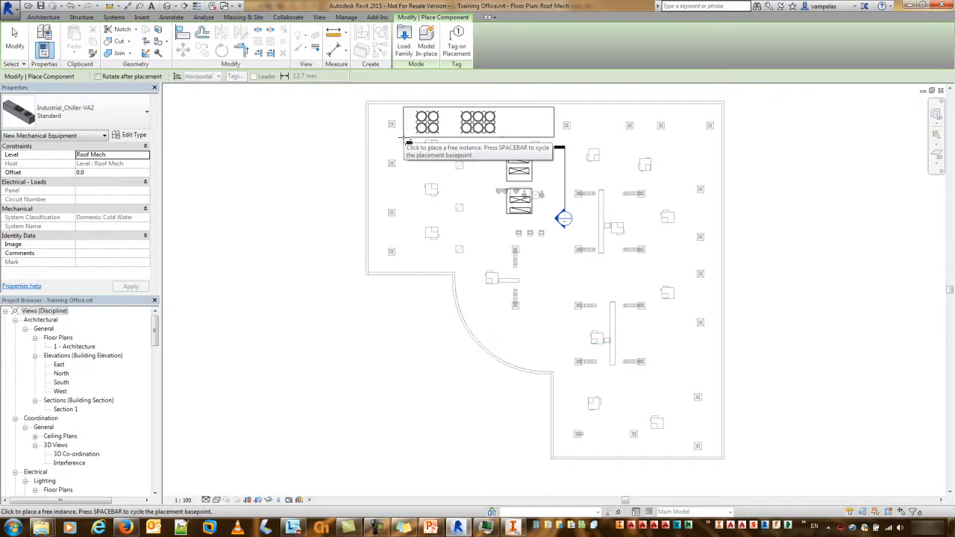
key(Escape)
Place one Standard instance of Industrial_Chiller-VA2 from the Mechanical Equipment families inside the upper-left corner of the Roof Mech plan's roof outline.
drag(157, 332, 157, 373)
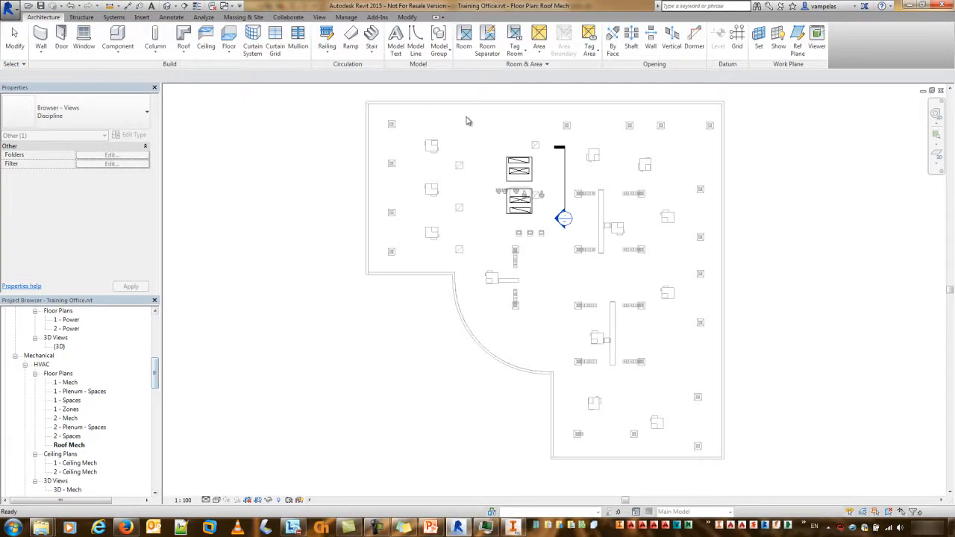
click(269, 245)
drag(156, 375, 147, 448)
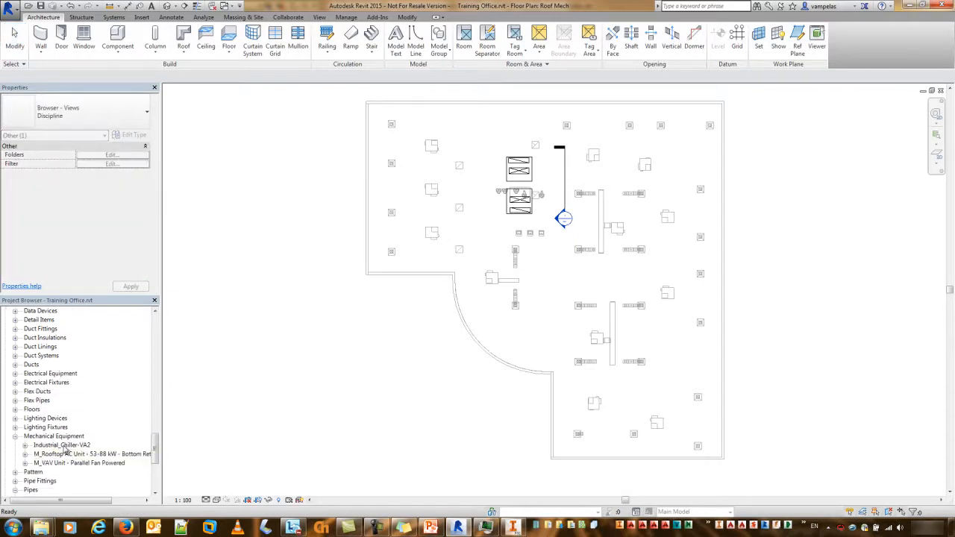
double_click(61, 445)
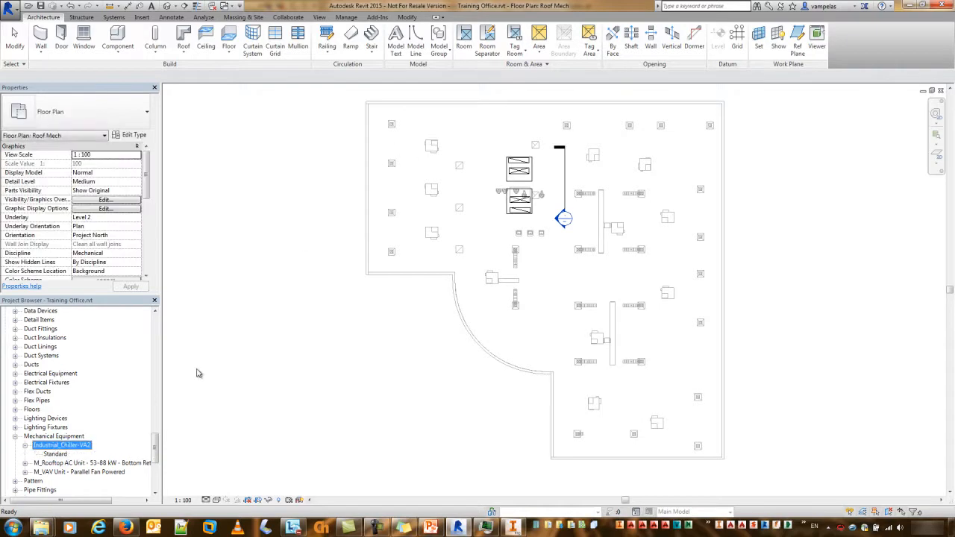
drag(54, 454, 332, 153)
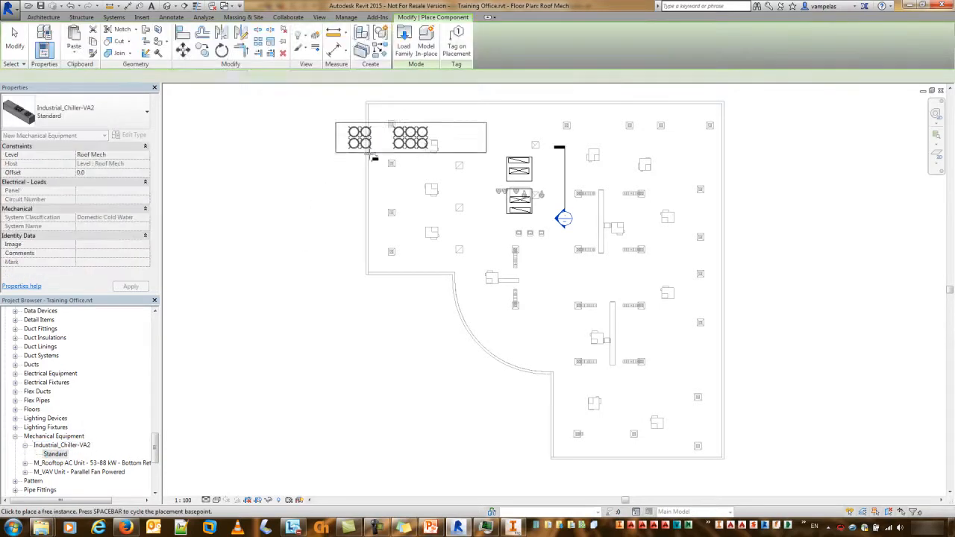
click(407, 138)
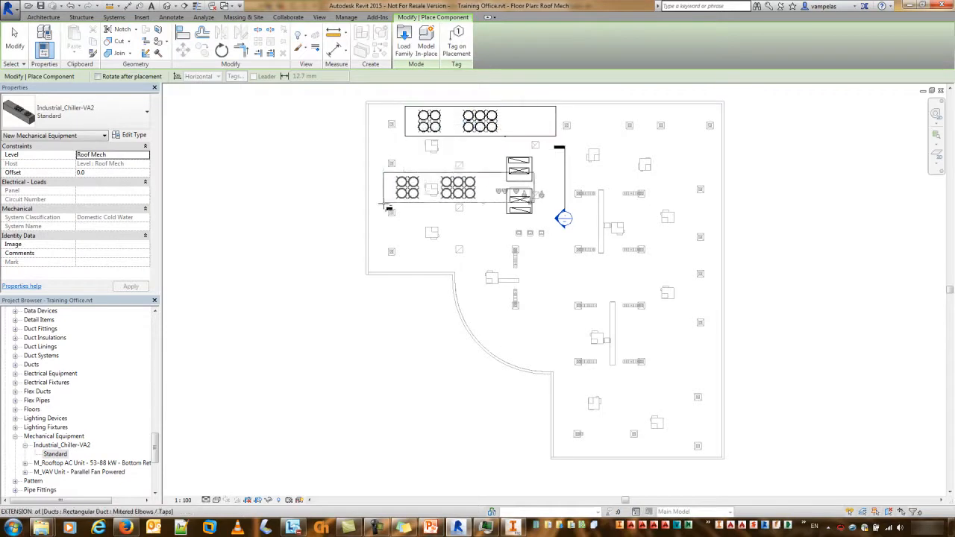
key(Escape)
key(Escape)
Open the 3D - Mech view and examine the placed chiller on the roof from several angles.
drag(151, 438, 152, 366)
double_click(59, 382)
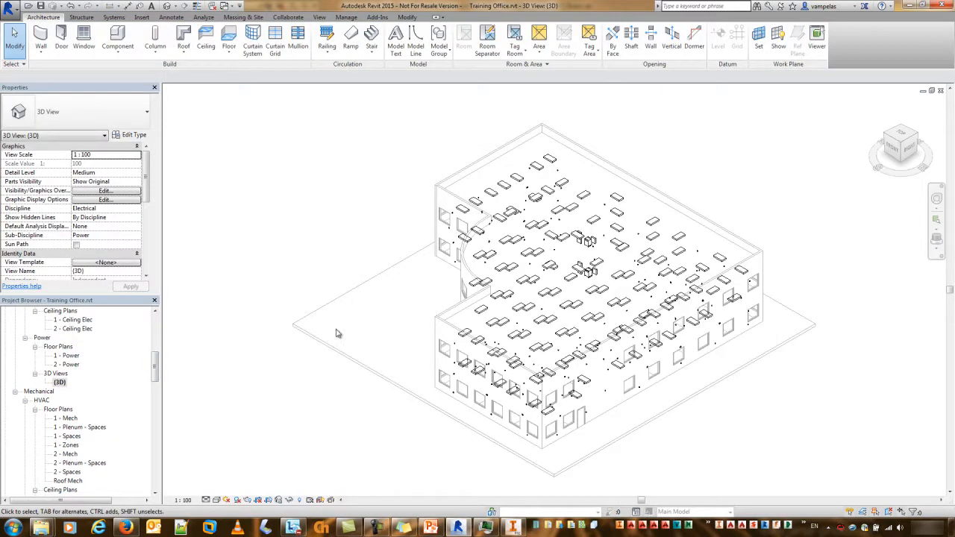
drag(152, 363, 154, 384)
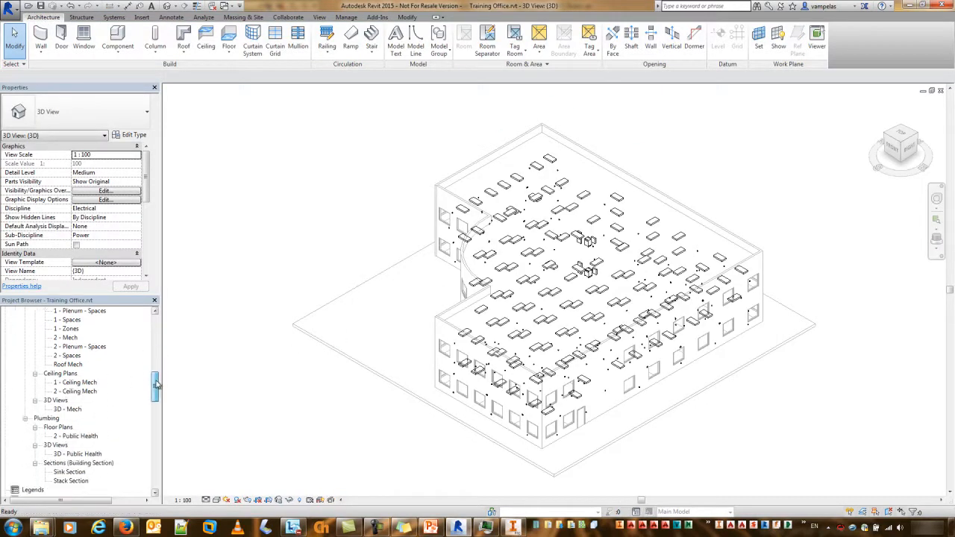
click(67, 410)
double_click(69, 410)
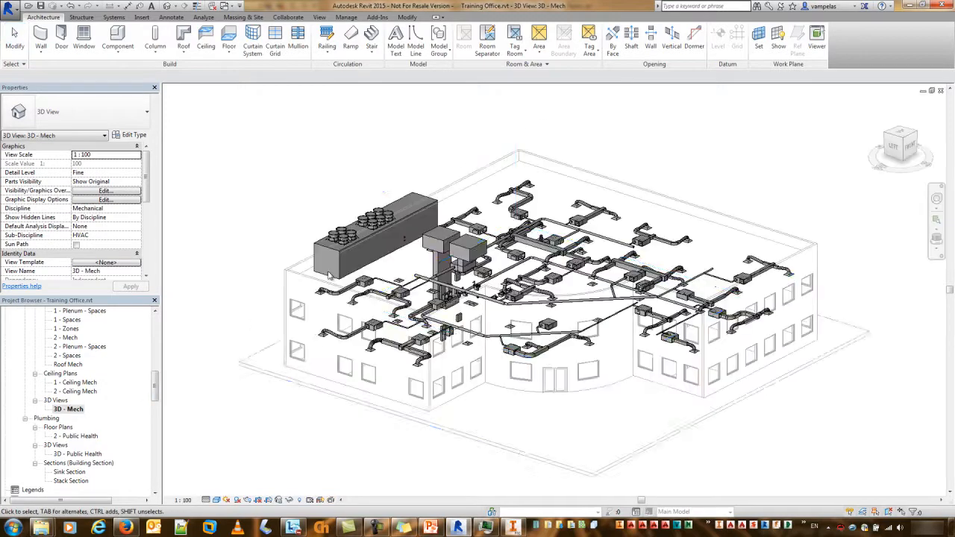
shift+middle_drag(323, 355, 368, 163)
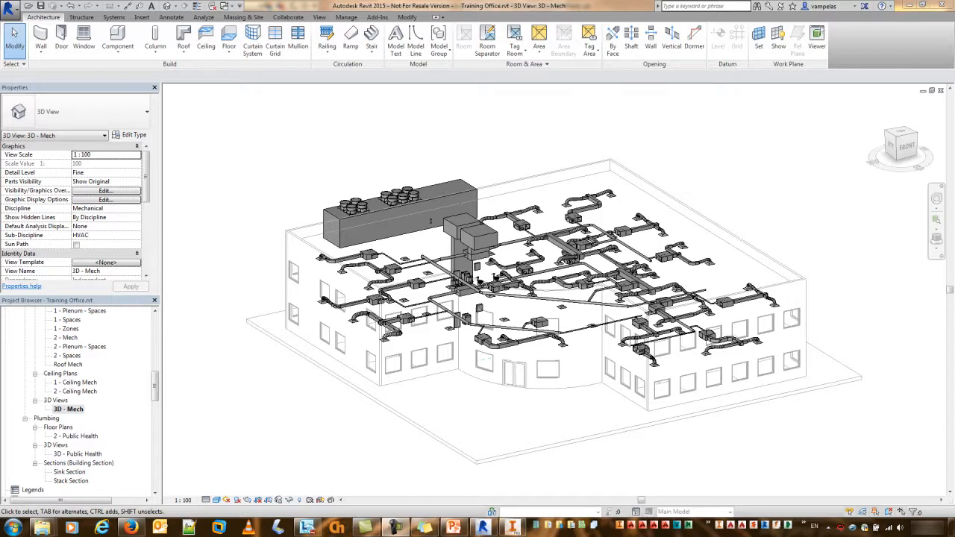
Switch to Inventor and open Chiller_FDS_Ready.ipt from the project folder above _Workspace.
click(512, 527)
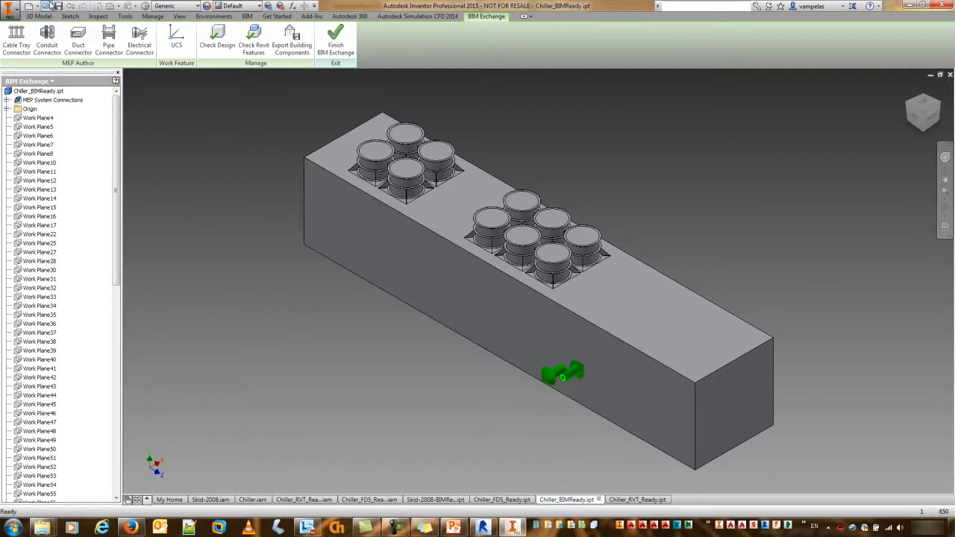
click(46, 6)
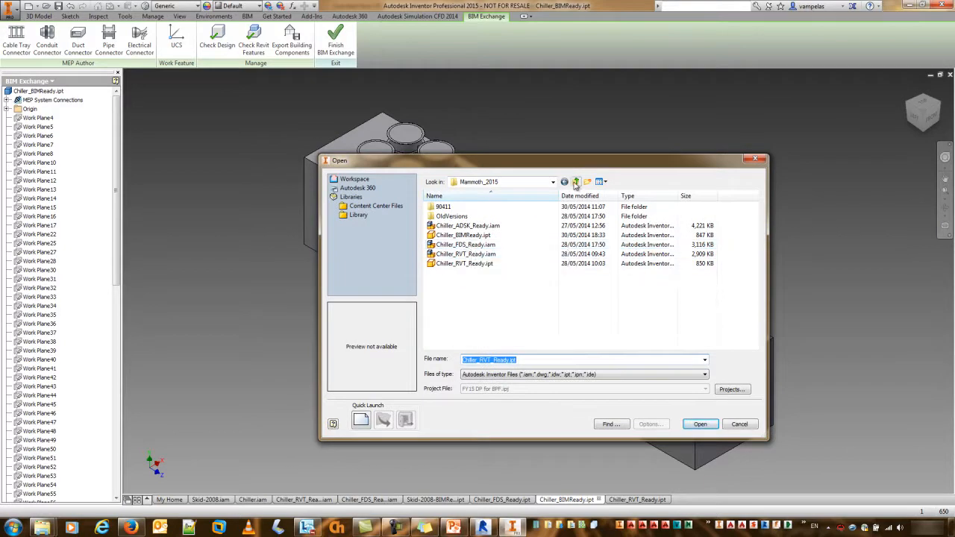
click(575, 182)
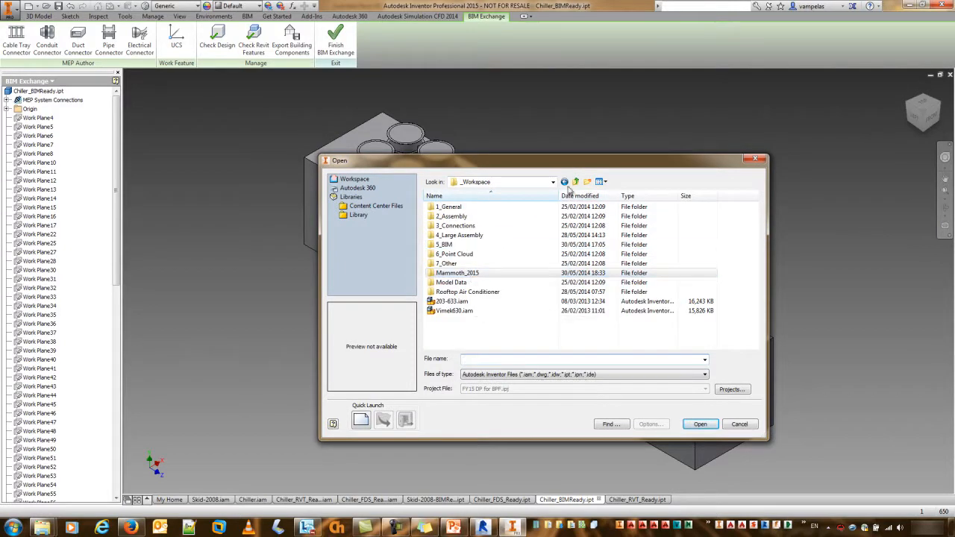
click(575, 182)
click(459, 263)
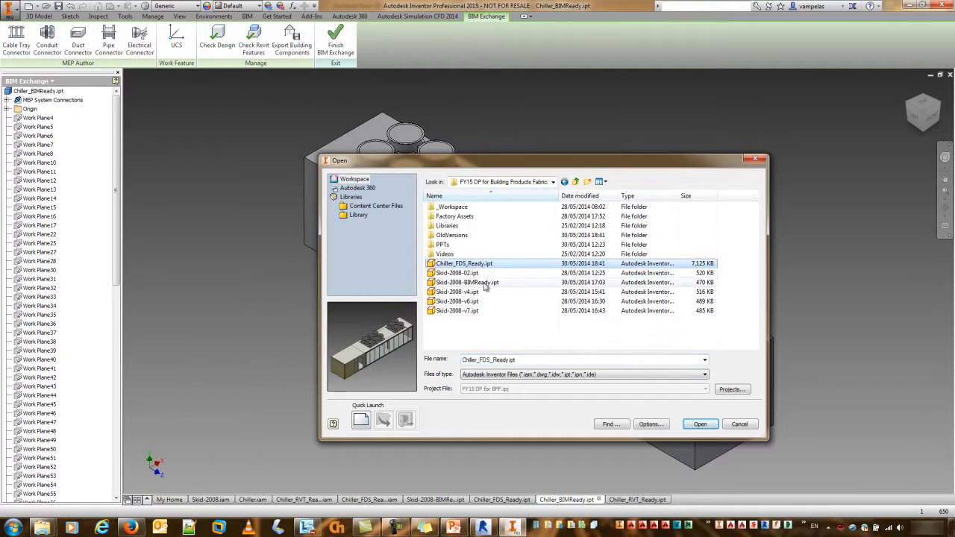
click(698, 424)
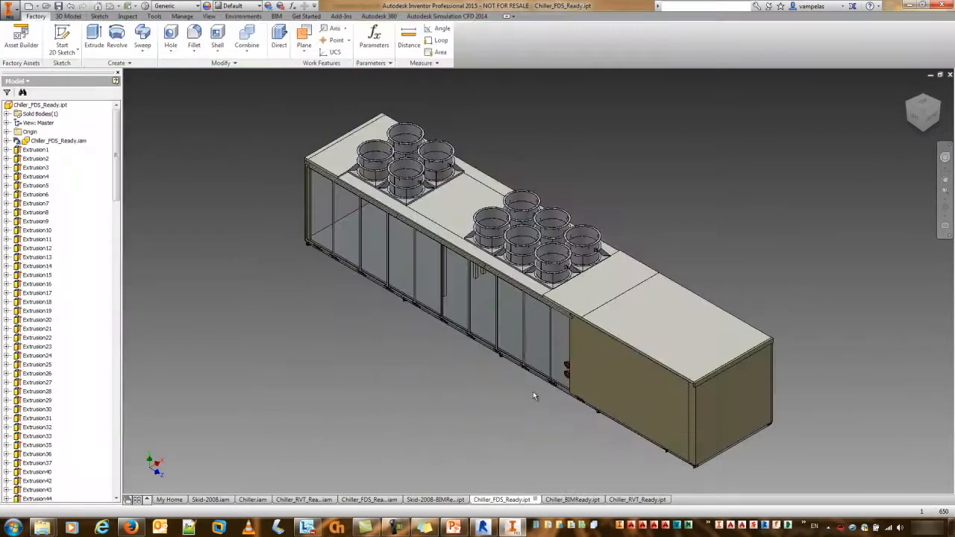
Examine the detailed chiller's panels, pipe ports and fan units up close and from several angles.
scroll(575, 417, up, 3)
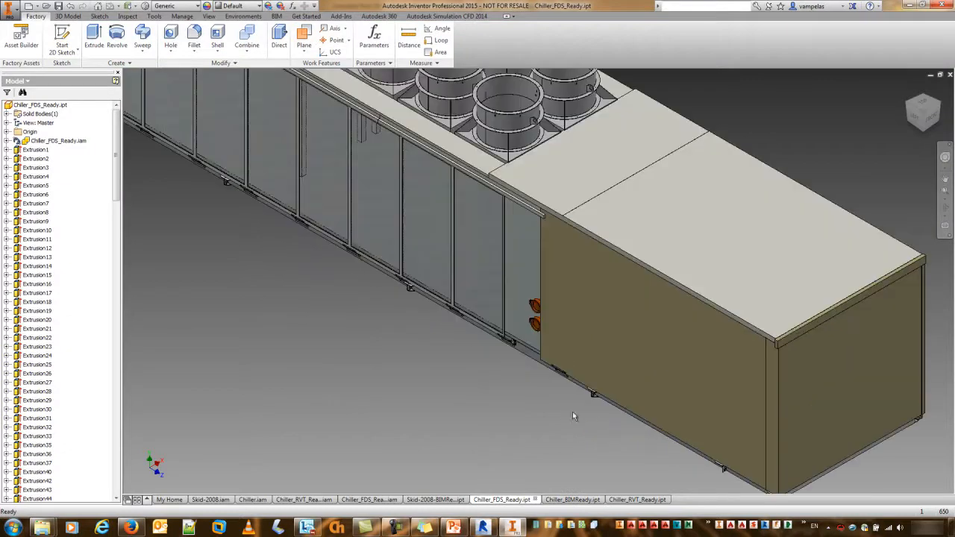
scroll(528, 403, down, 4)
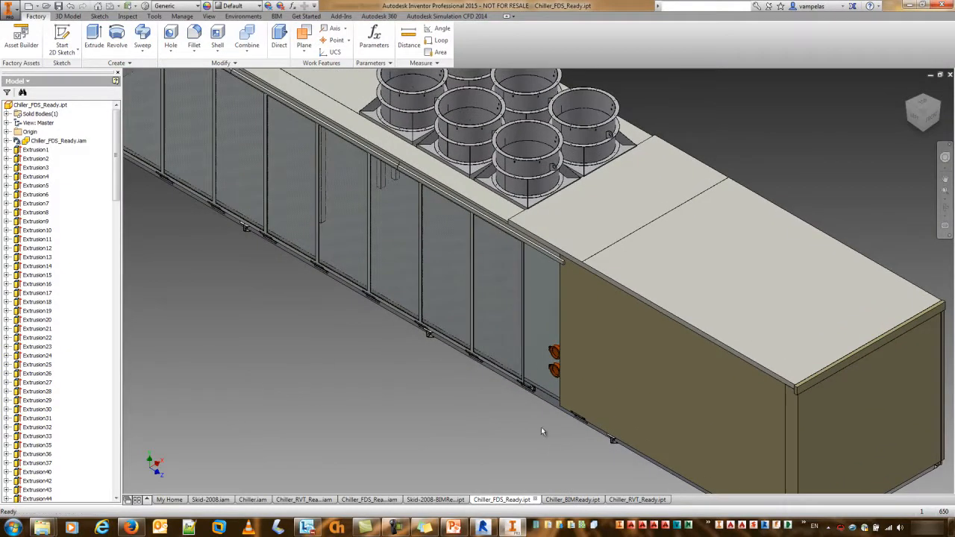
scroll(480, 431, down, 2)
shift+middle_drag(463, 422, 490, 416)
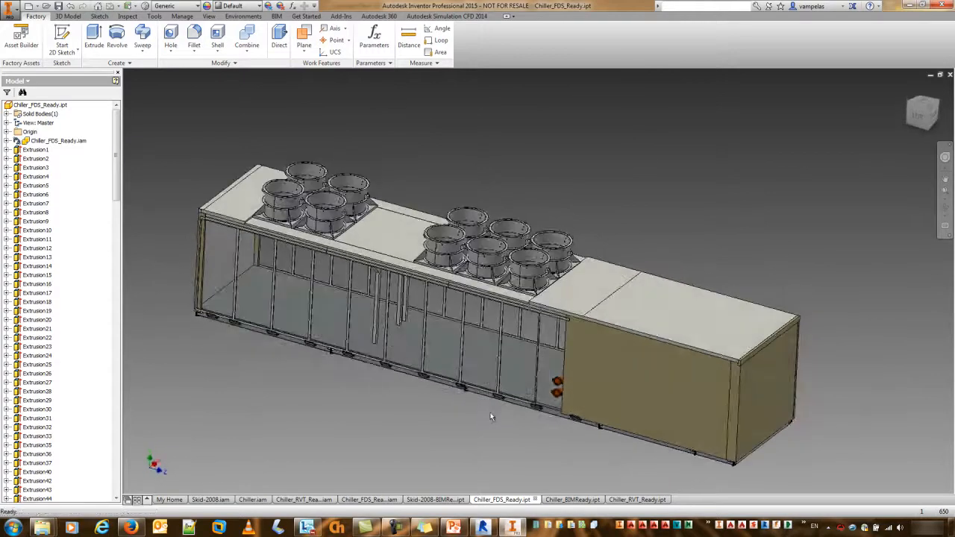
scroll(395, 396, up, 3)
scroll(395, 398, down, 3)
shift+middle_drag(395, 397, 412, 377)
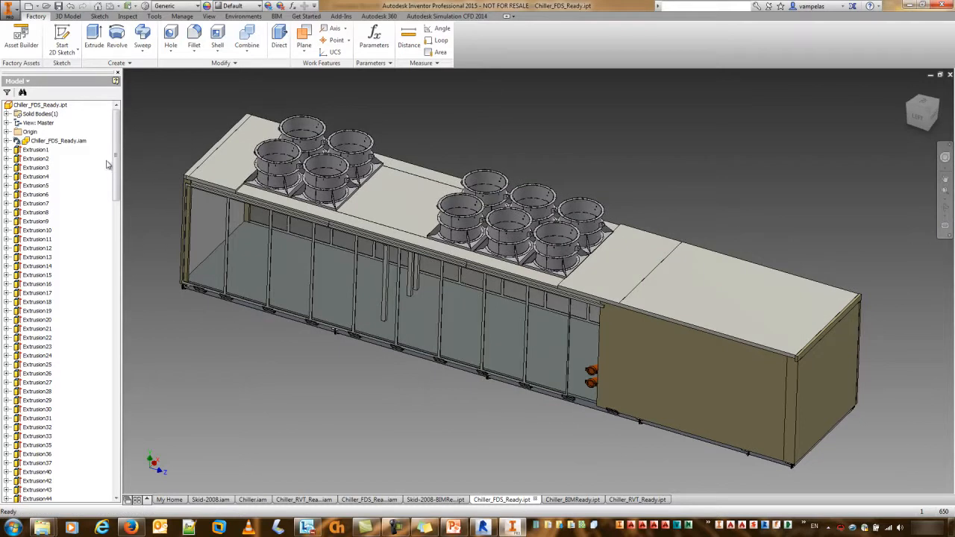
drag(118, 151, 118, 146)
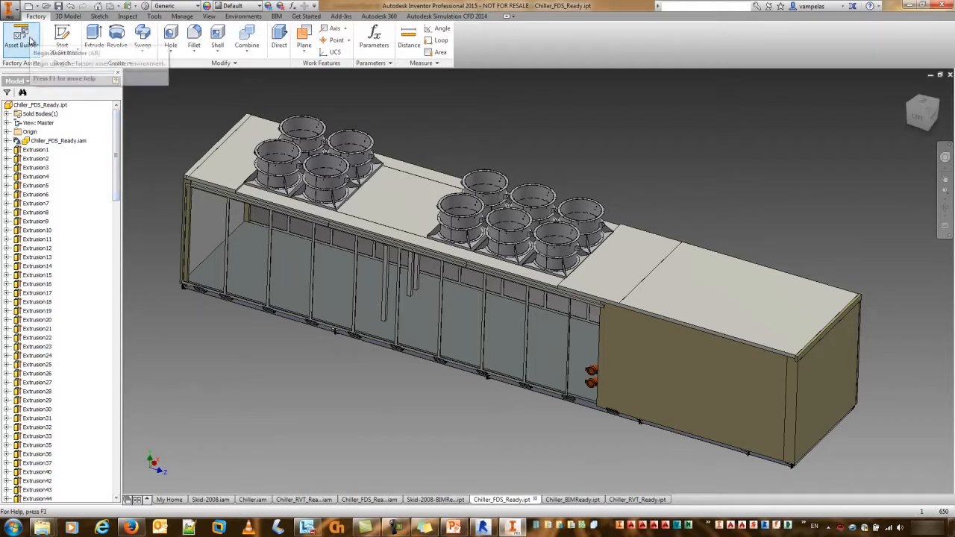
Enter the Asset Builder and set the chiller's bottom face as the landing plane of its landing surface.
click(32, 43)
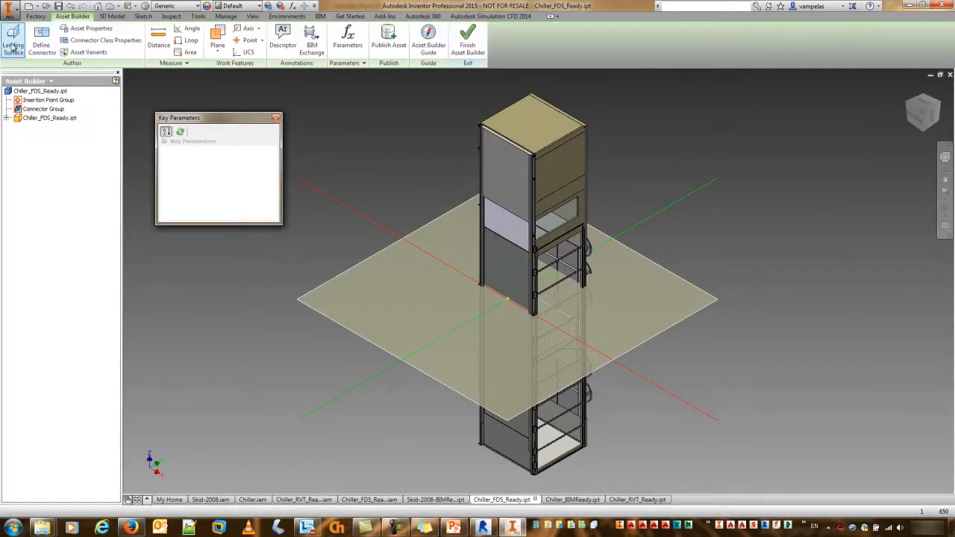
click(12, 45)
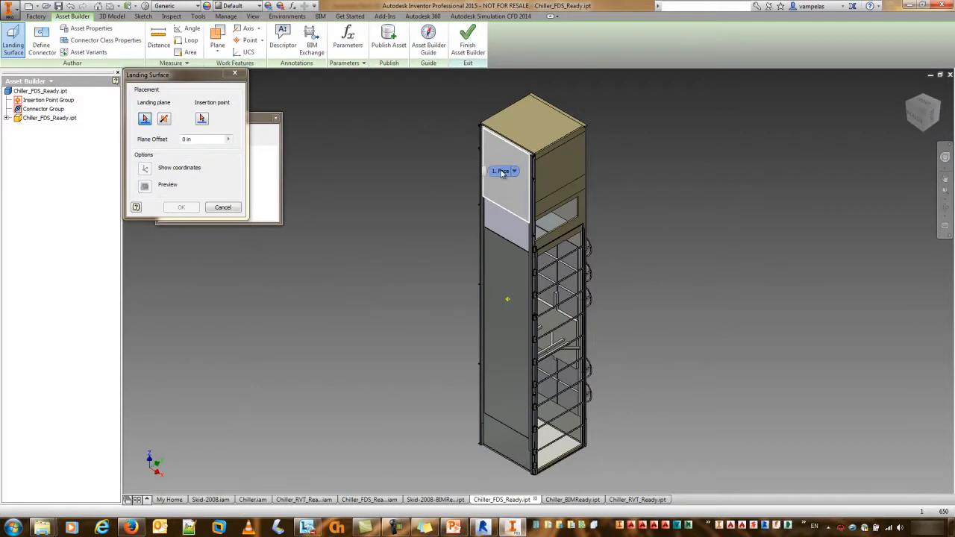
click(498, 169)
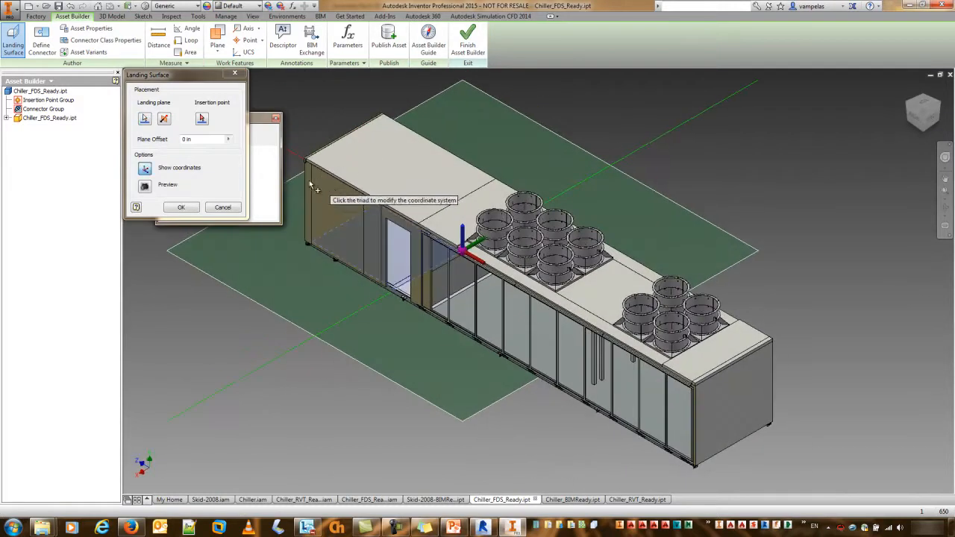
Pick the bottom corners at the fan-side end of the chiller as insertion points for the landing surface.
drag(256, 123, 224, 236)
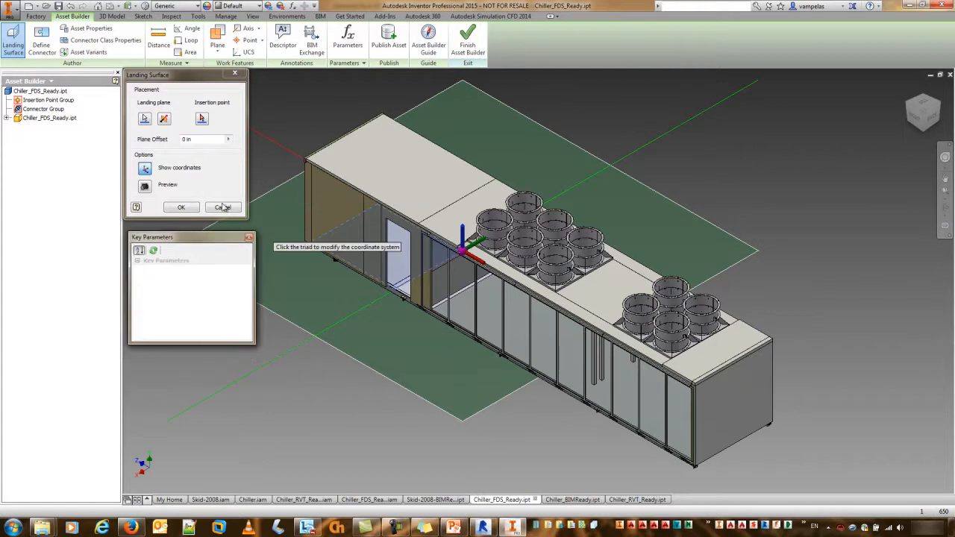
click(204, 122)
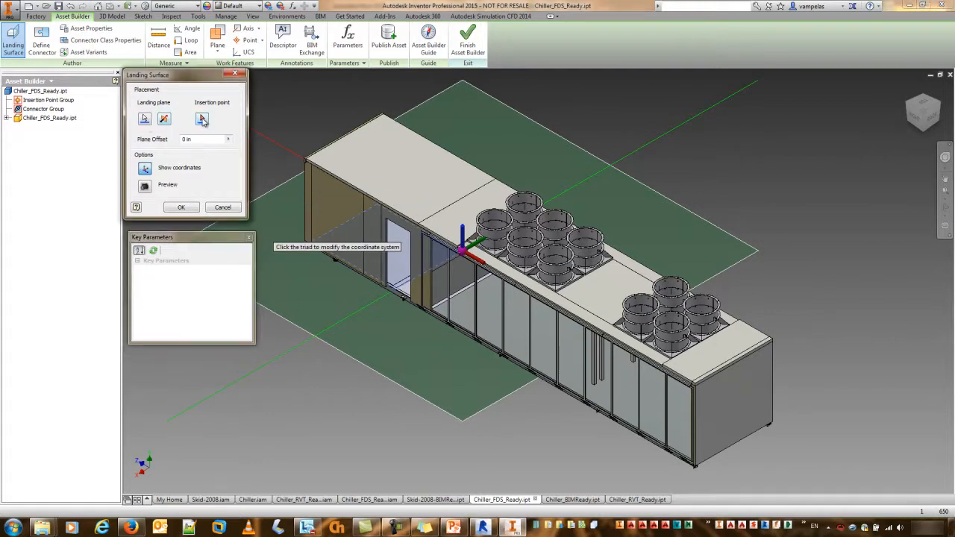
scroll(698, 473, up, 5)
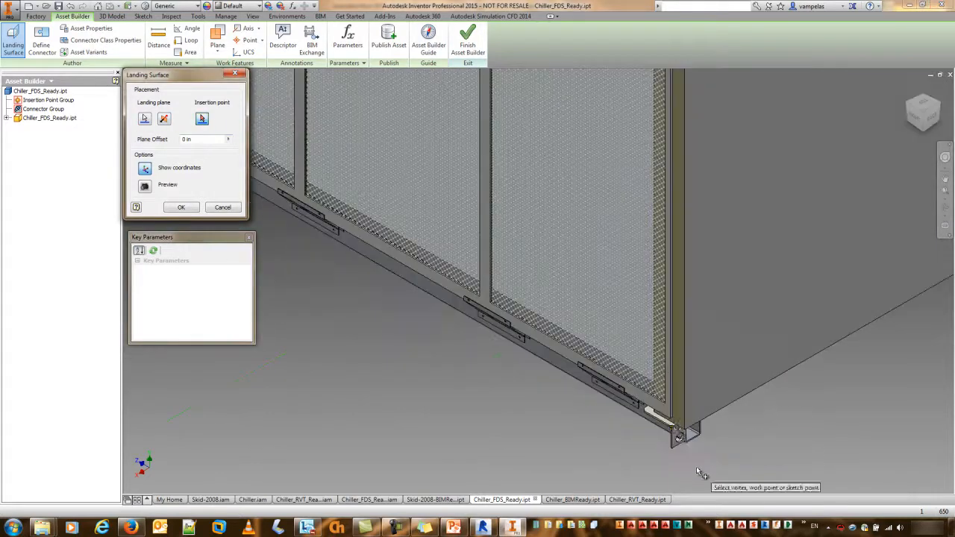
click(685, 424)
middle_drag(818, 359, 474, 426)
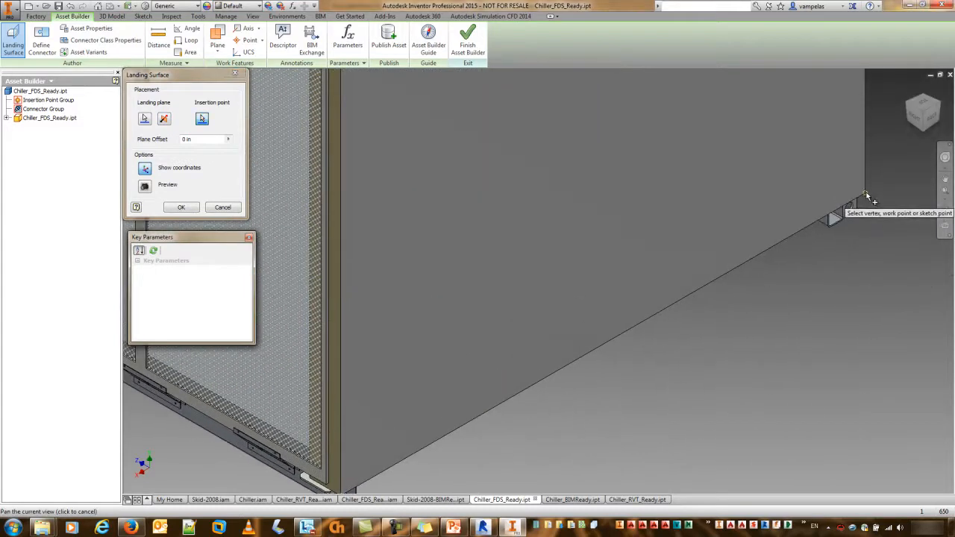
click(865, 195)
Add insertion points at the bottom corners of the chiller's opposite end and accept the landing surface.
click(925, 100)
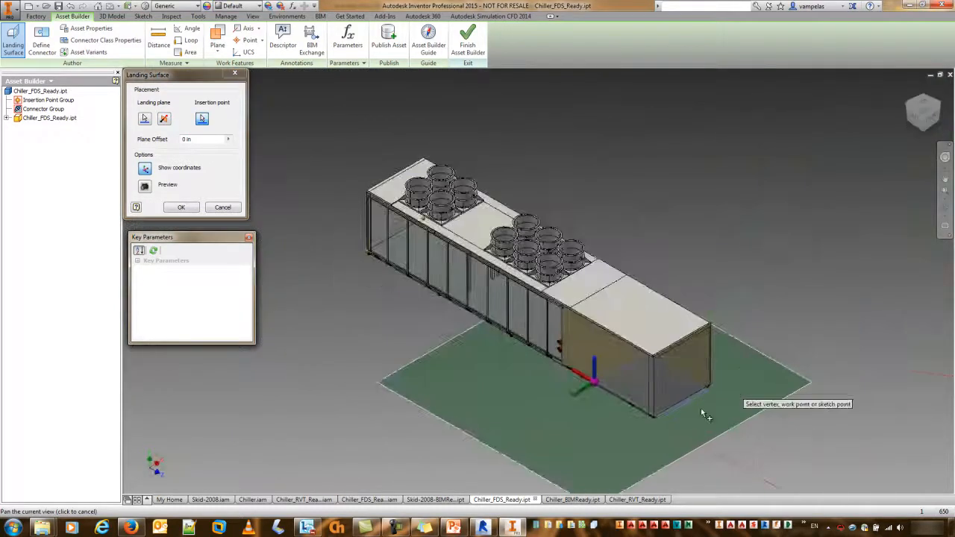
scroll(656, 407, up, 5)
scroll(566, 387, down, 3)
middle_drag(826, 200, 554, 313)
click(709, 257)
click(147, 188)
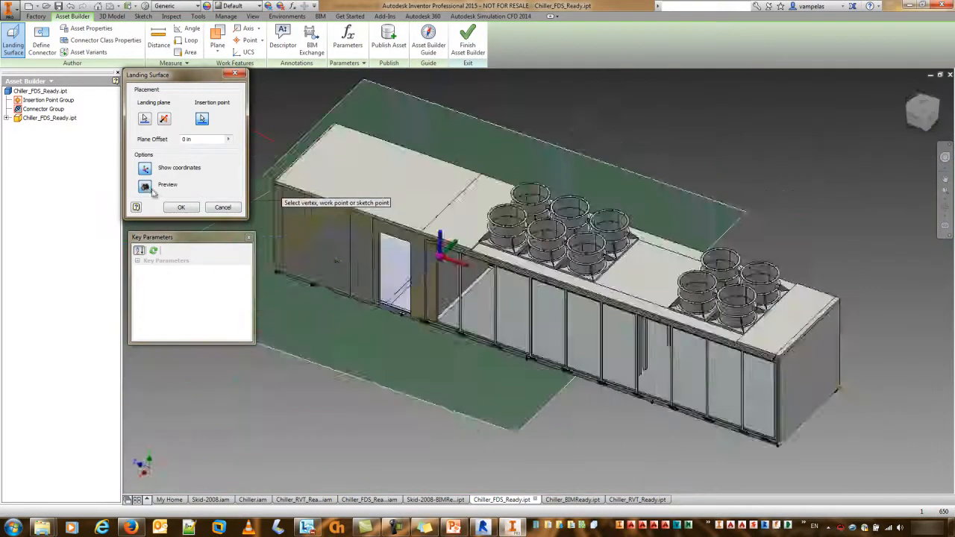
click(182, 208)
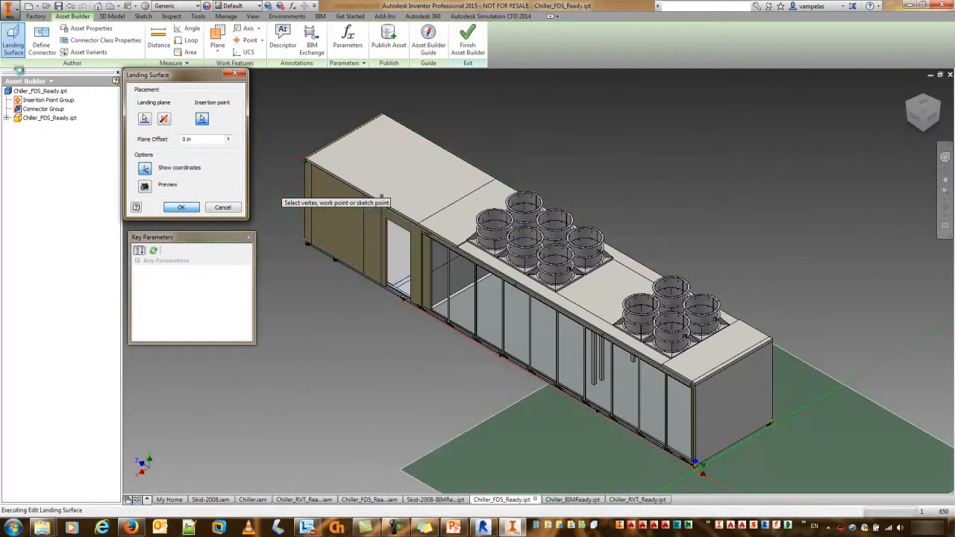
Define a connector centred on the upper orange pipe port's opening, facing outward with the vertical panel edge as its up direction.
click(41, 47)
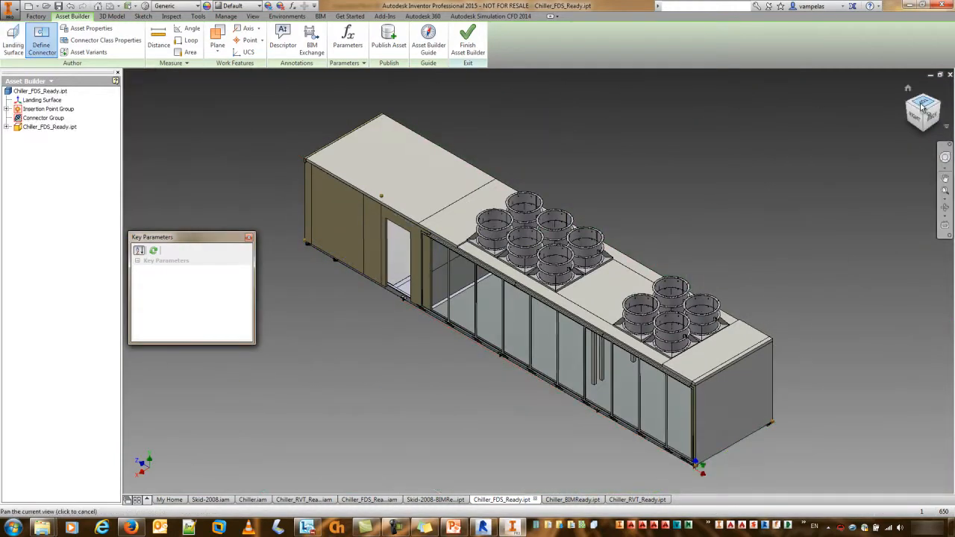
click(922, 106)
click(936, 106)
drag(937, 108, 624, 314)
shift+middle_drag(624, 314, 620, 349)
scroll(616, 296, up, 6)
middle_drag(616, 296, 516, 254)
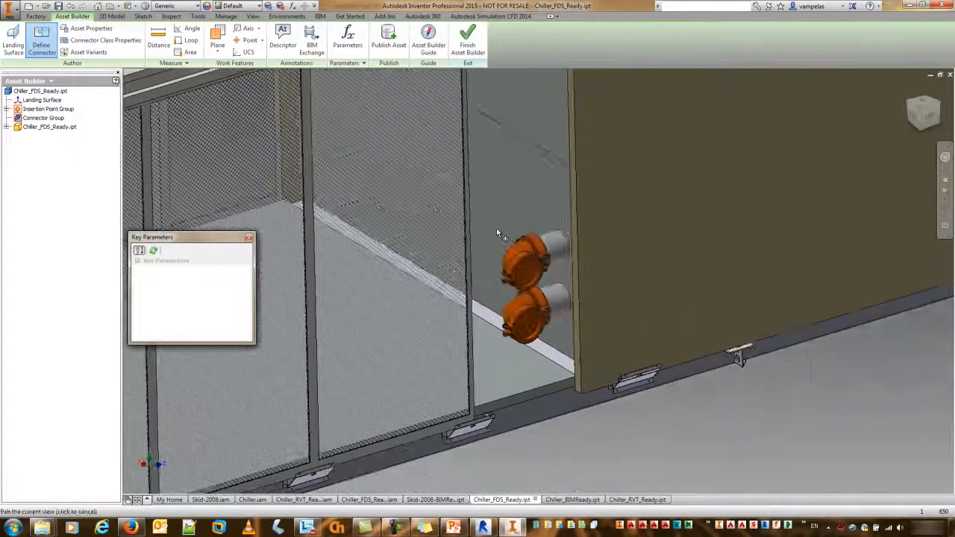
scroll(499, 229, up, 4)
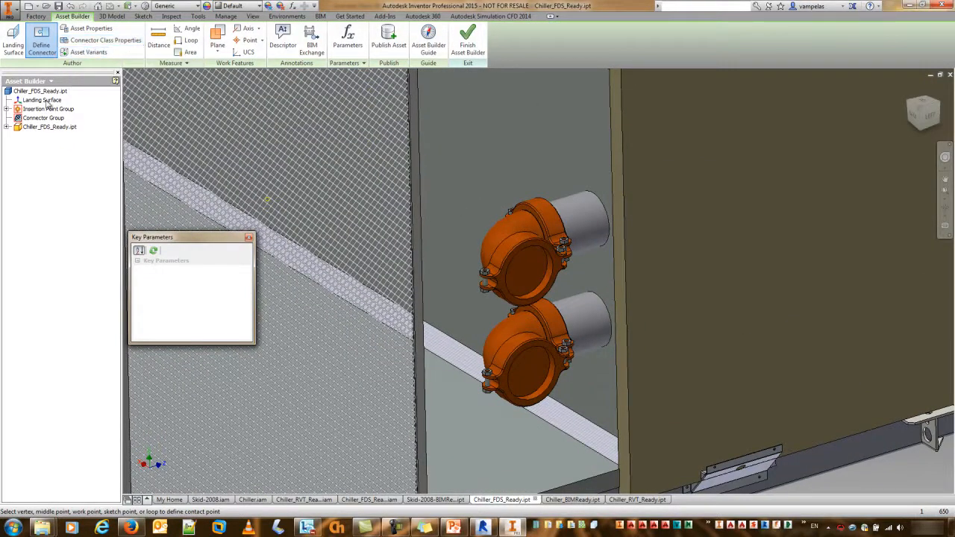
click(523, 271)
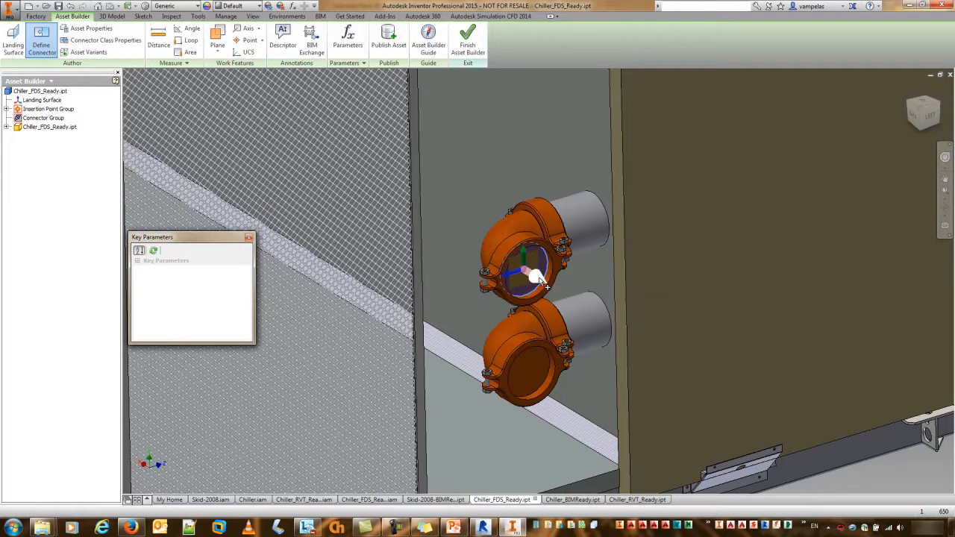
click(507, 278)
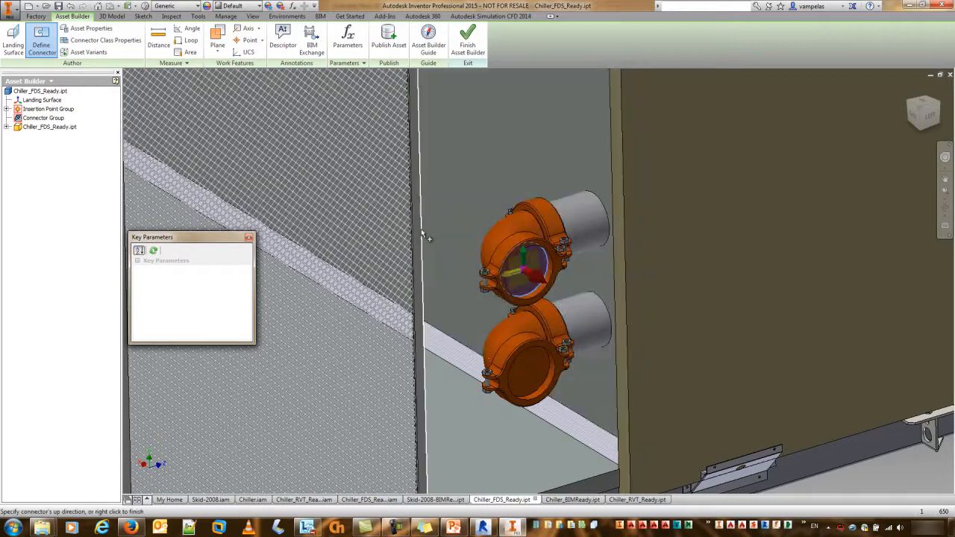
click(421, 228)
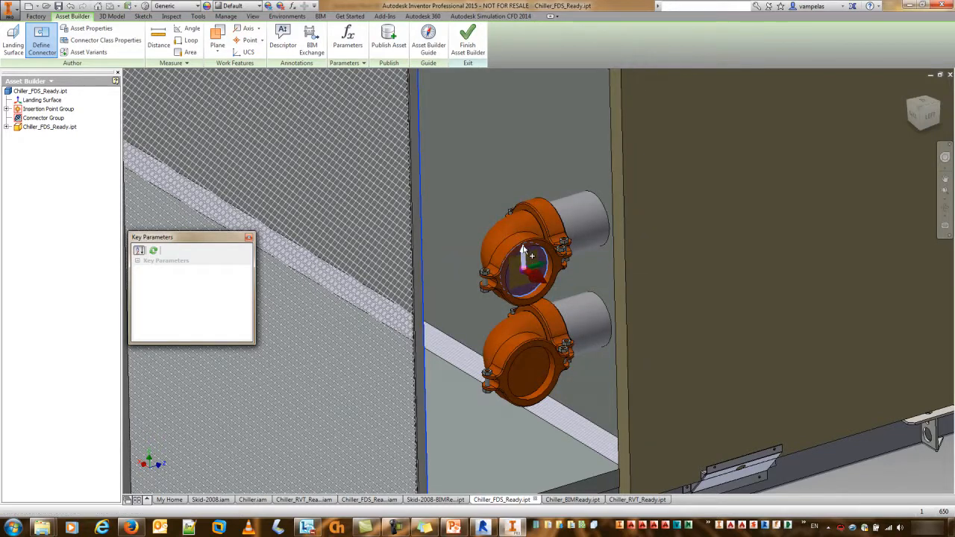
right_click(491, 244)
click(514, 250)
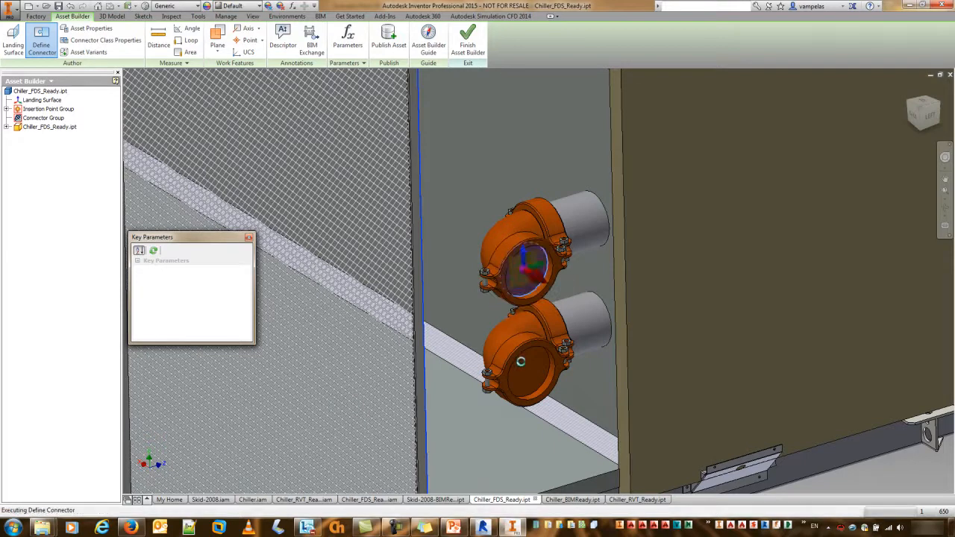
Define a second connector centred on the lower orange pipe port's opening.
click(41, 41)
click(514, 372)
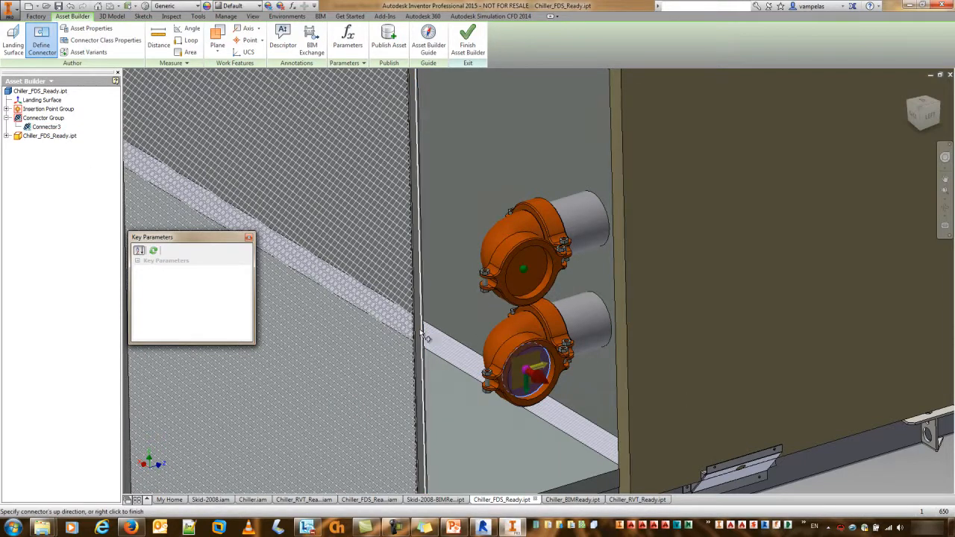
right_click(450, 300)
click(465, 308)
Set the asset's title to HVAC Chiller in the asset properties.
click(91, 29)
click(515, 182)
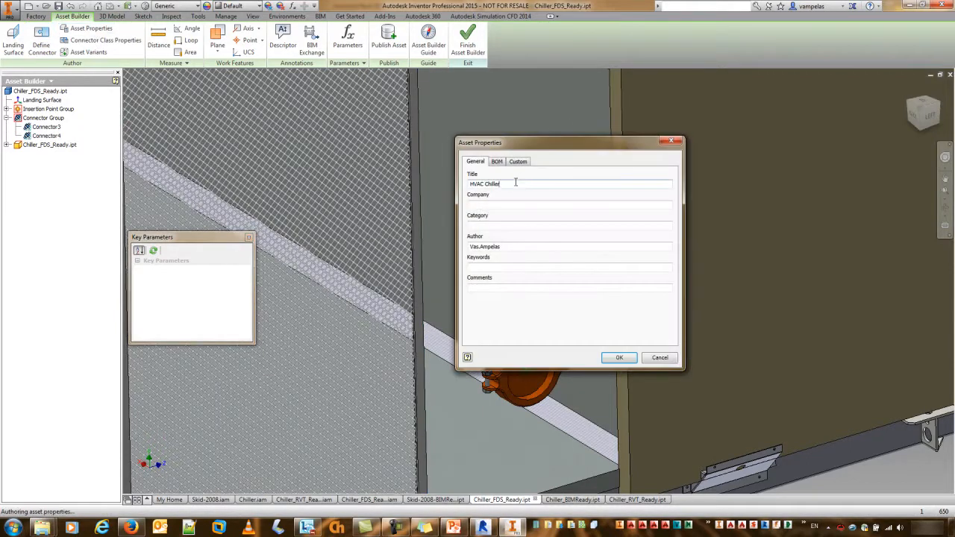
click(619, 357)
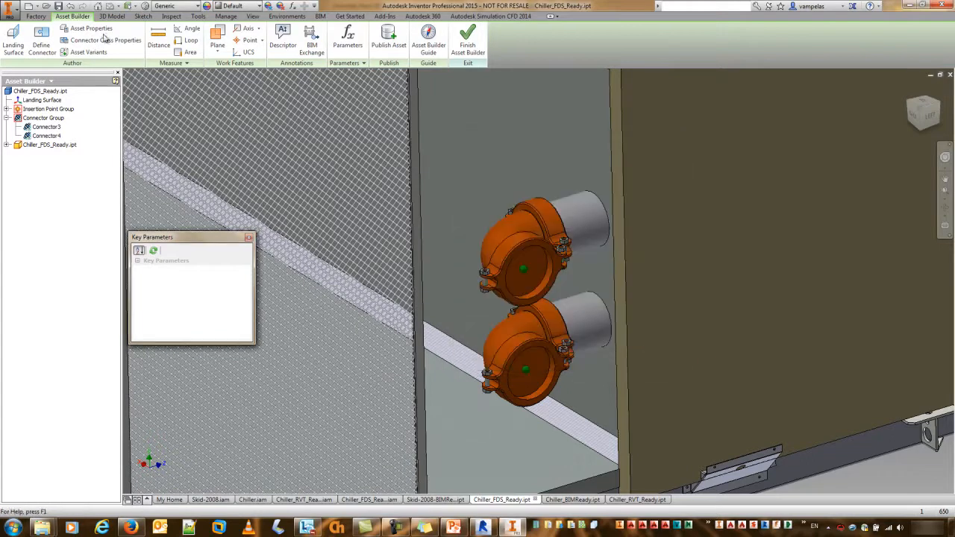
Assign the CloudDuct connector class with family_type Circular_Normal and accept it despite the missing required parameters.
click(98, 41)
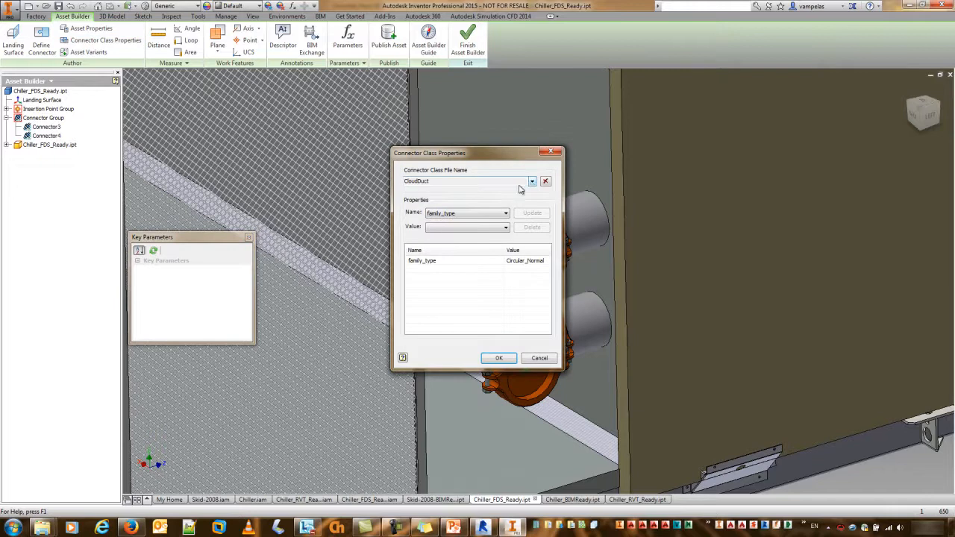
click(533, 181)
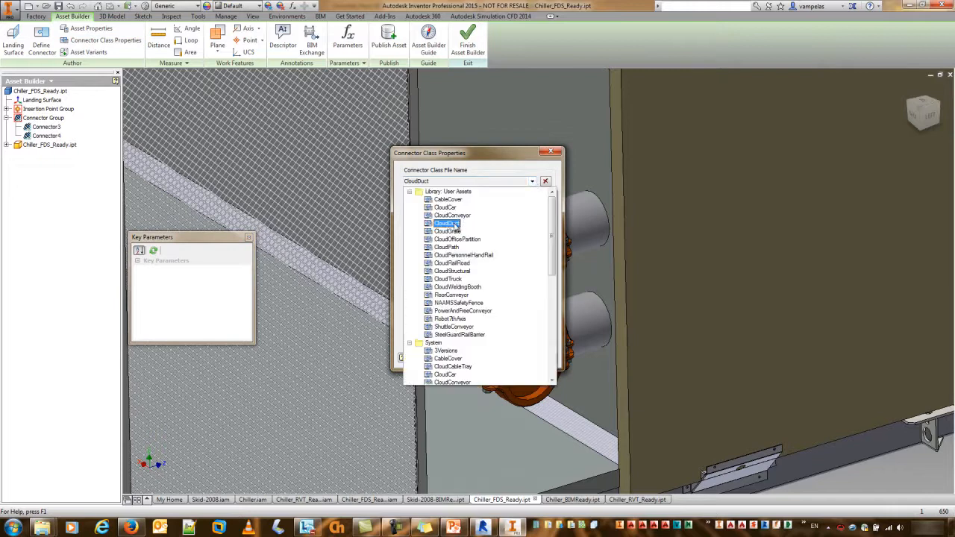
click(448, 223)
click(451, 261)
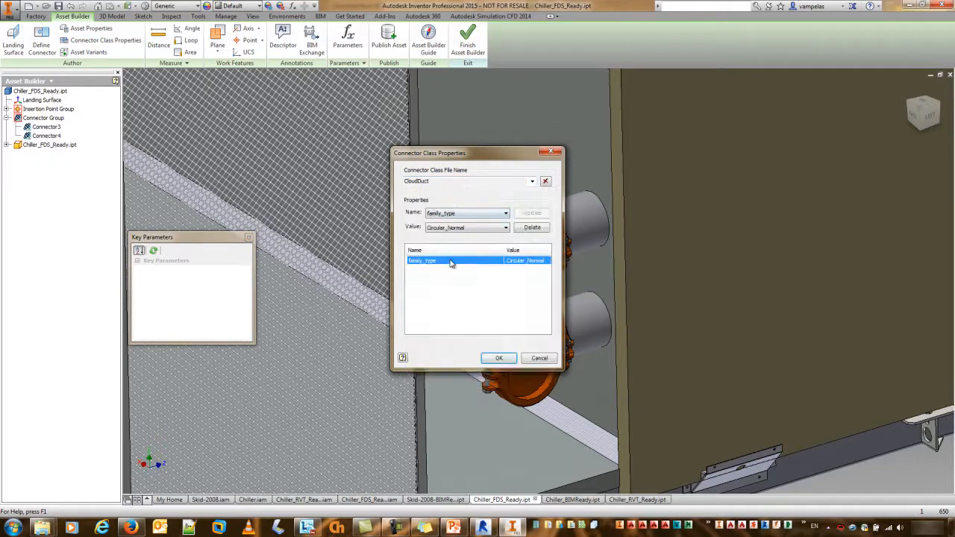
click(499, 359)
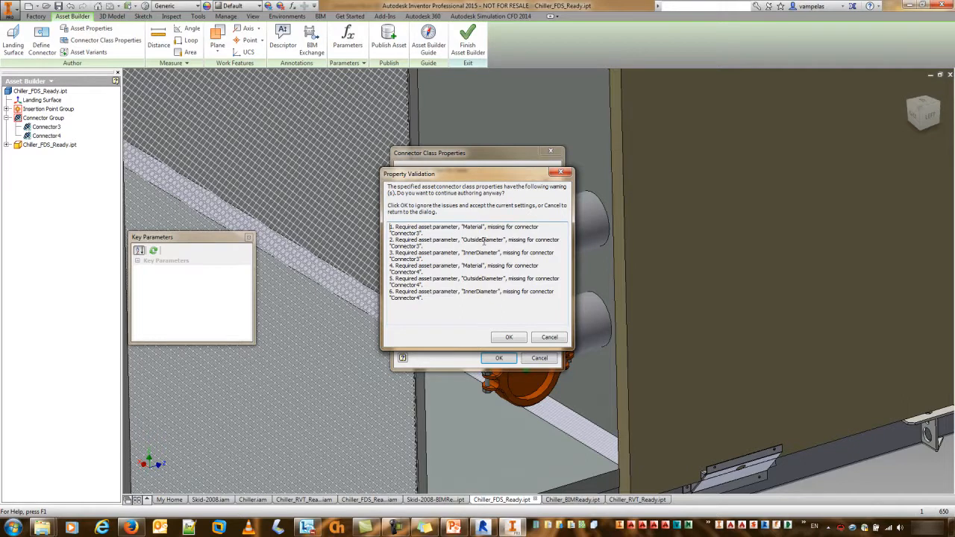
drag(463, 241, 505, 241)
click(509, 337)
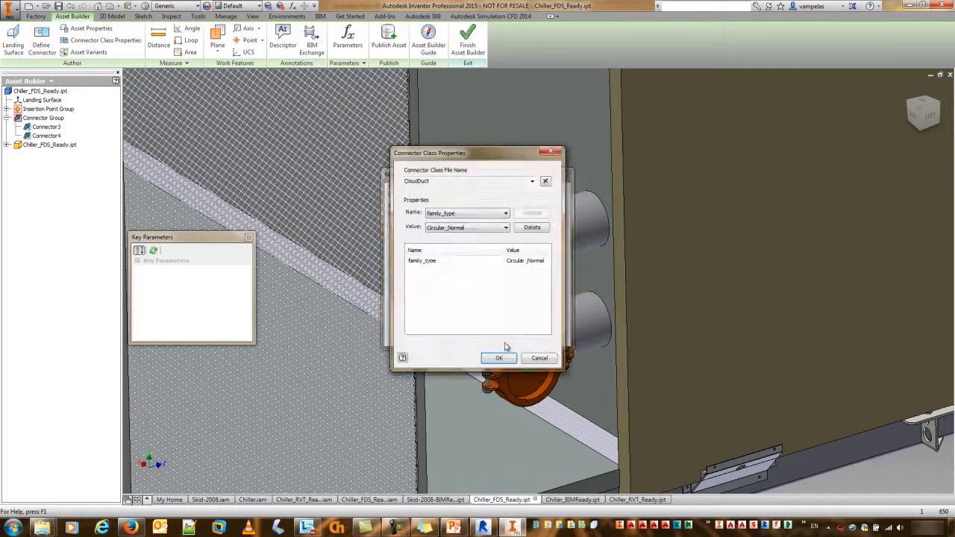
Add a numeric user parameter named OutsideDiameter and mark it as a key parameter.
click(291, 6)
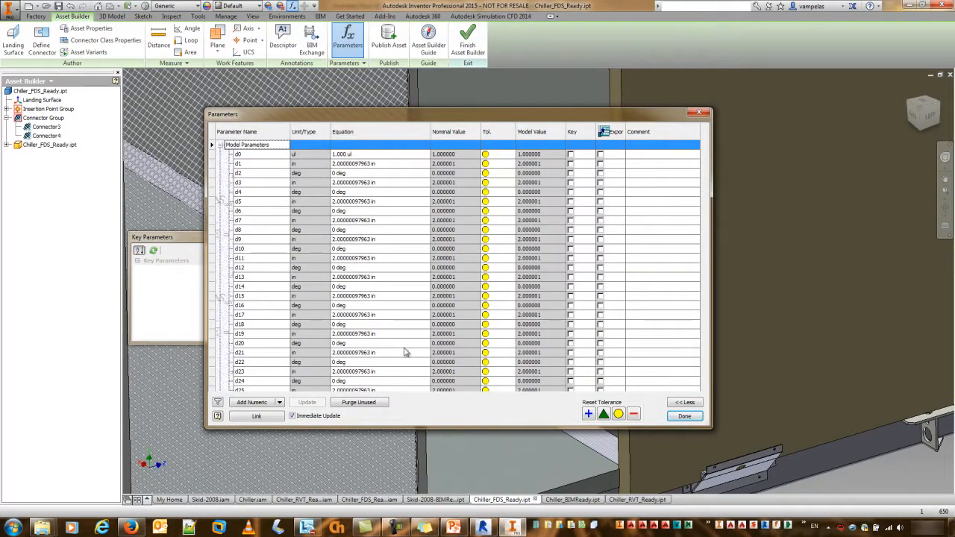
drag(703, 147, 707, 408)
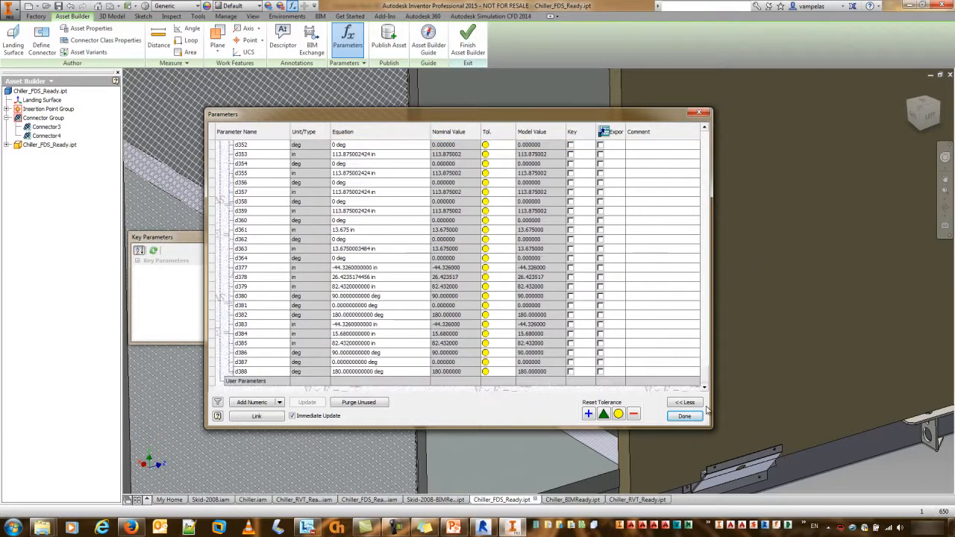
click(251, 402)
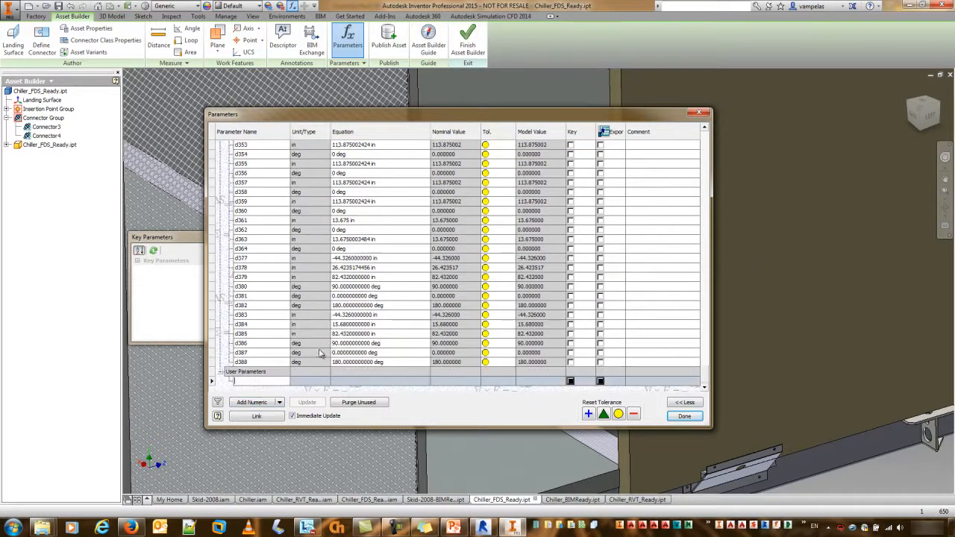
text(OutsideDiameter)
click(570, 381)
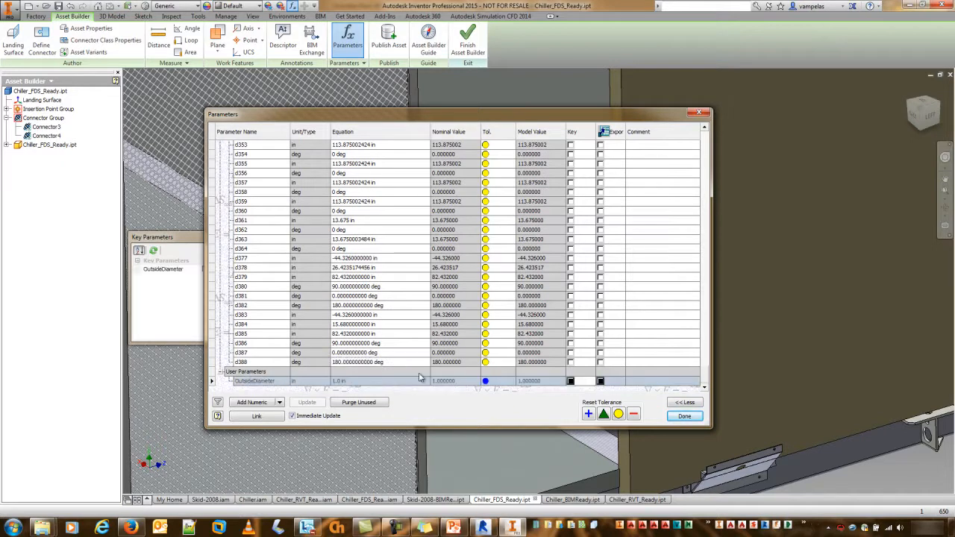
click(368, 382)
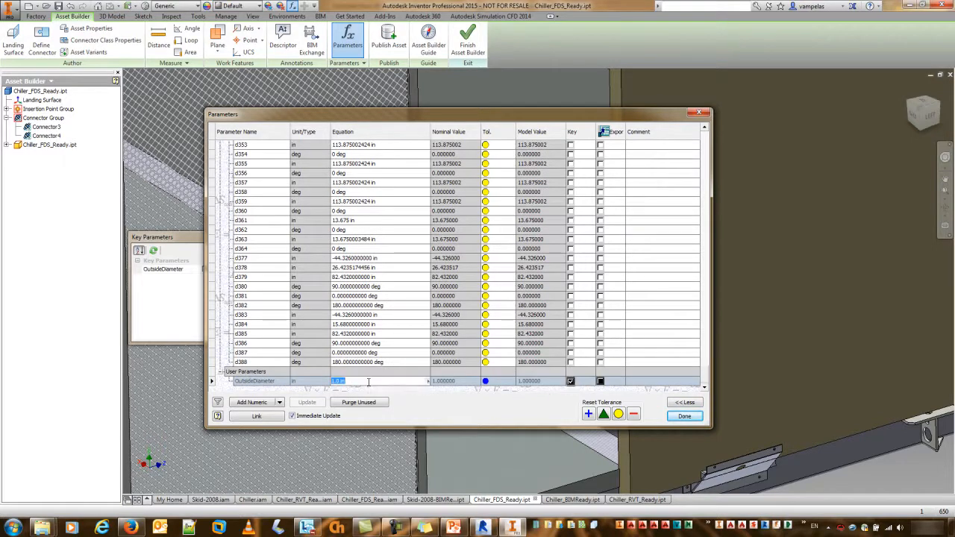
Add a numeric user parameter named IneerDiameter and set both diameter parameters to 3.0 in.
text(3.0 in)
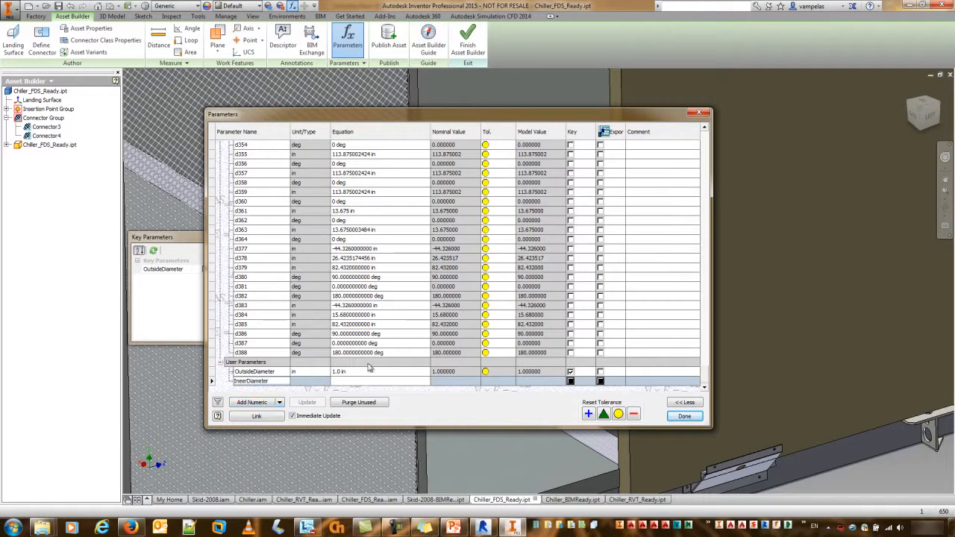
click(349, 381)
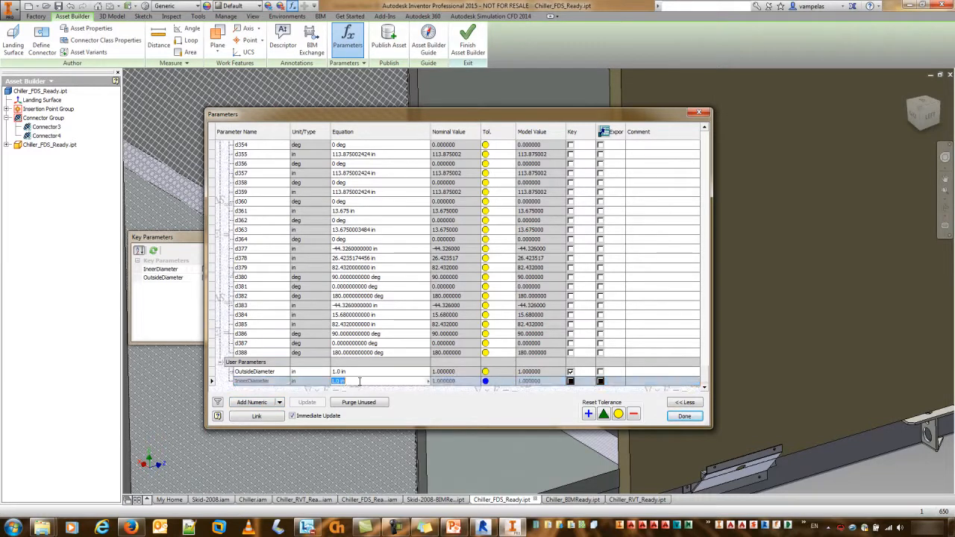
text(3)
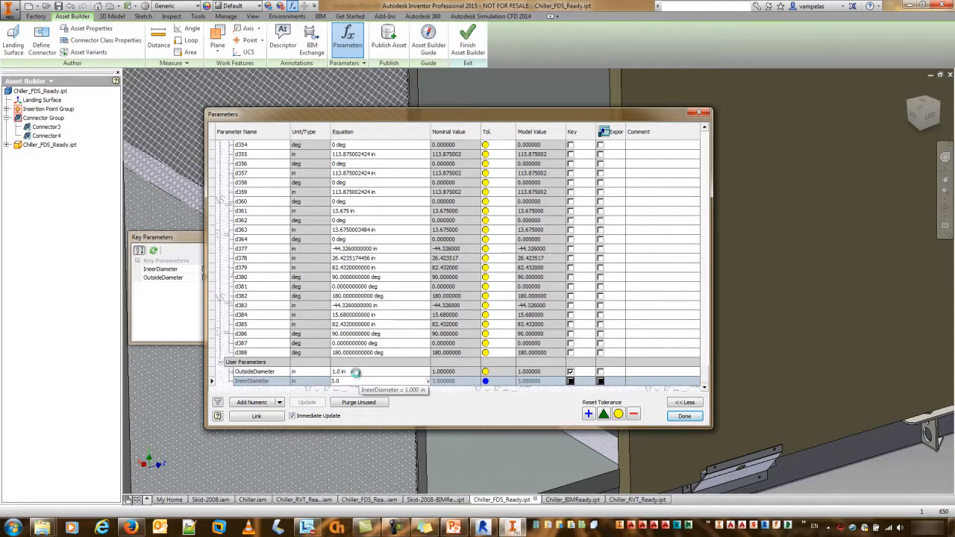
click(355, 372)
text(30)
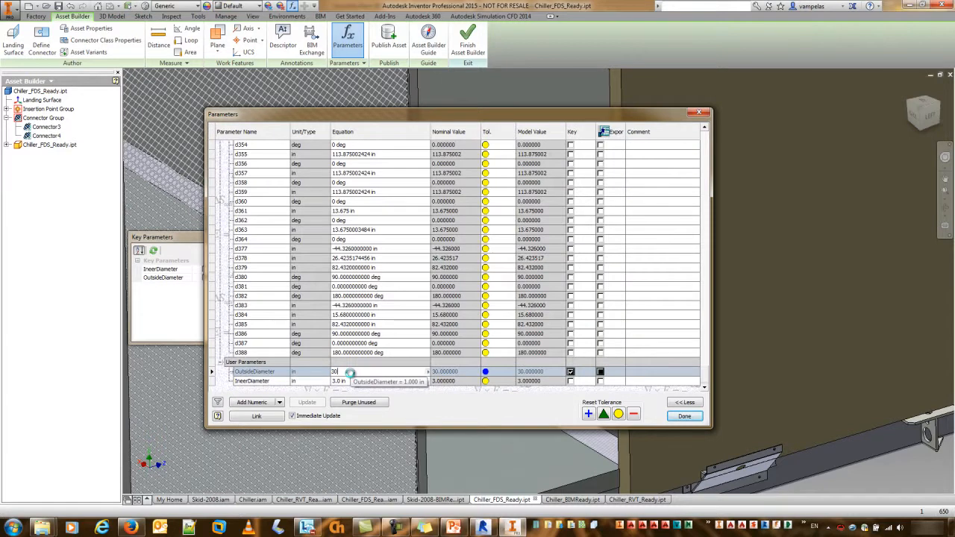
key(BackSpace)
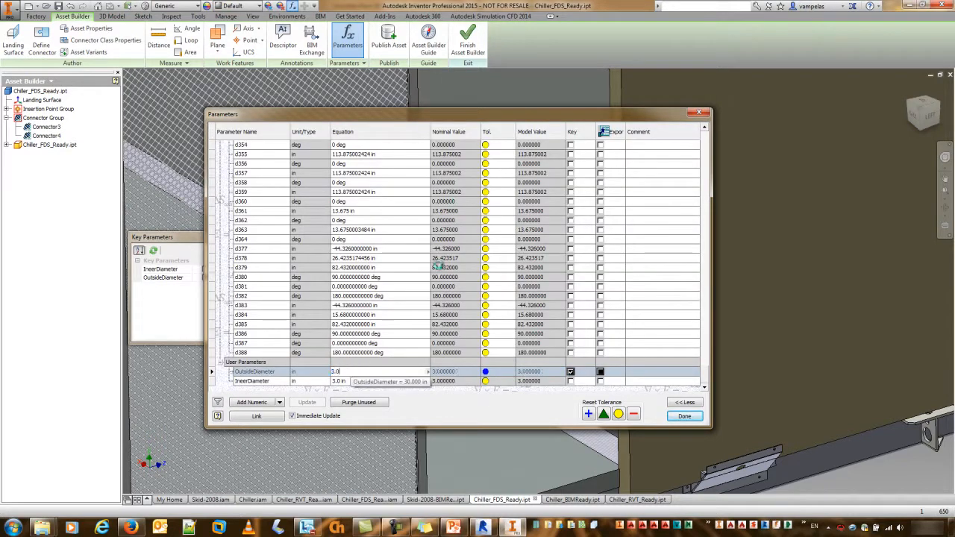
Add a text user parameter named Material with the value Steel,Mild and mark IneerDiameter as a key parameter.
click(280, 402)
click(263, 422)
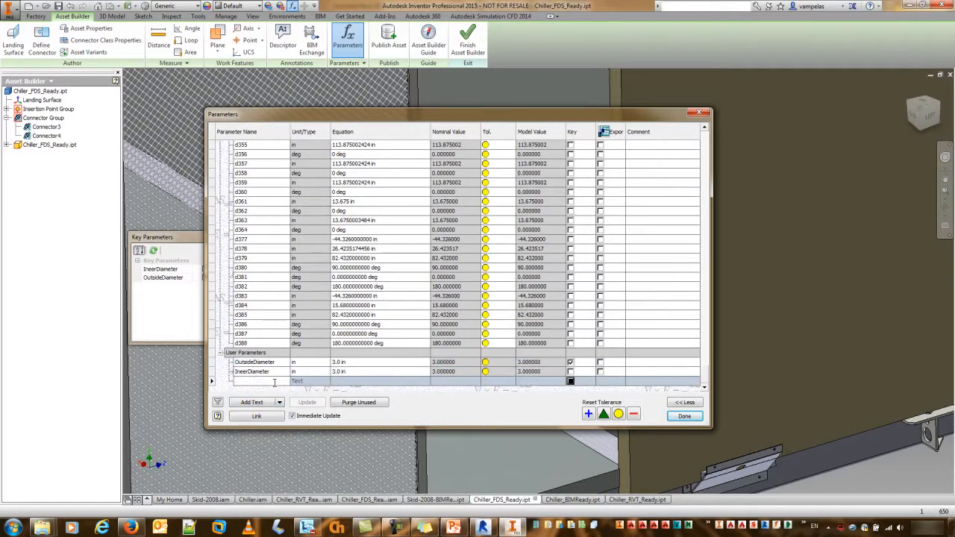
text(Material)
click(353, 383)
click(351, 382)
text(Steel,Mild)
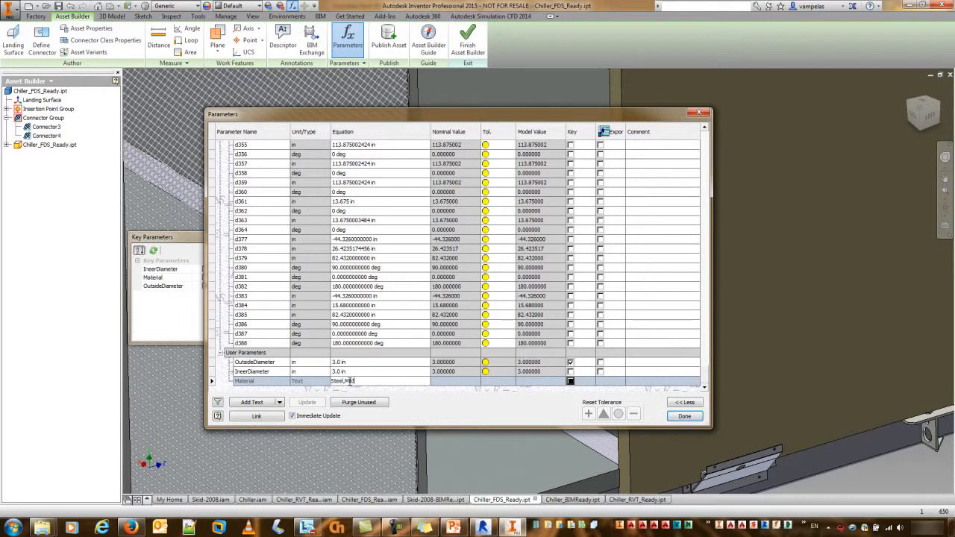
click(571, 379)
click(570, 372)
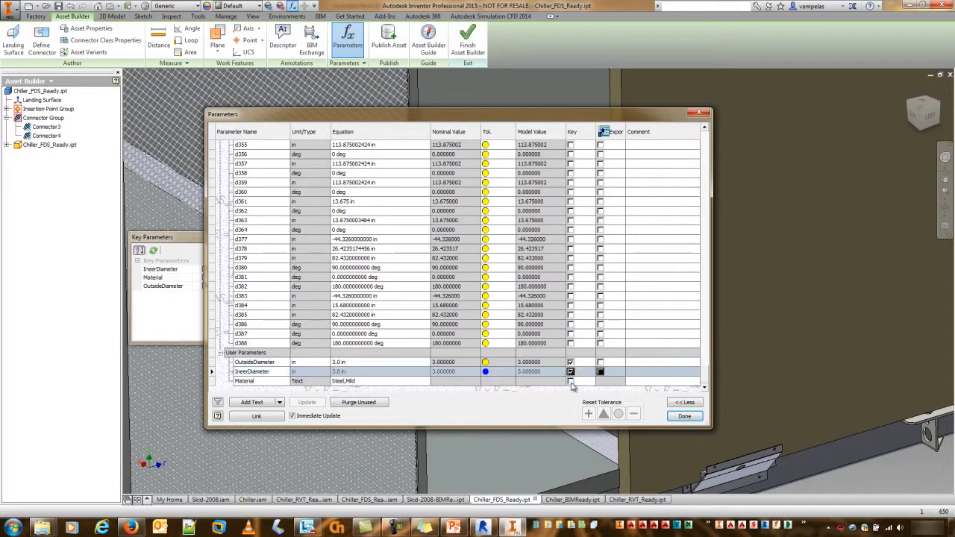
Mark Material as a key parameter, then recheck the connector class properties and accept them despite the missing InnerDiameter parameter.
click(571, 381)
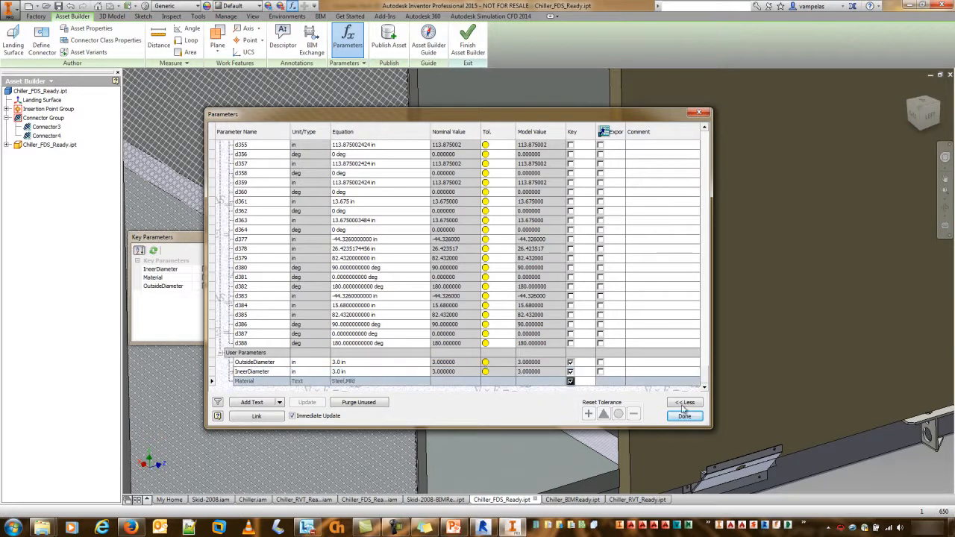
click(684, 415)
click(106, 39)
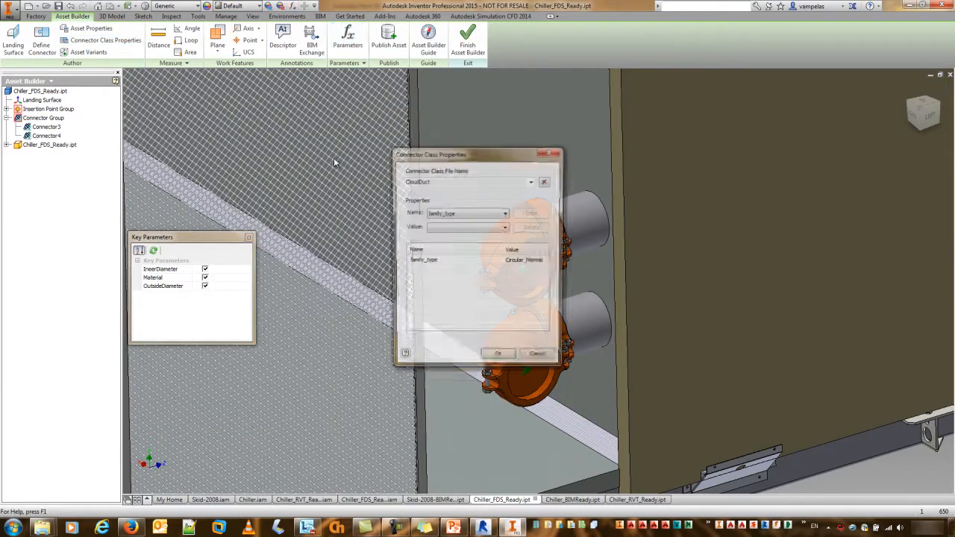
click(495, 358)
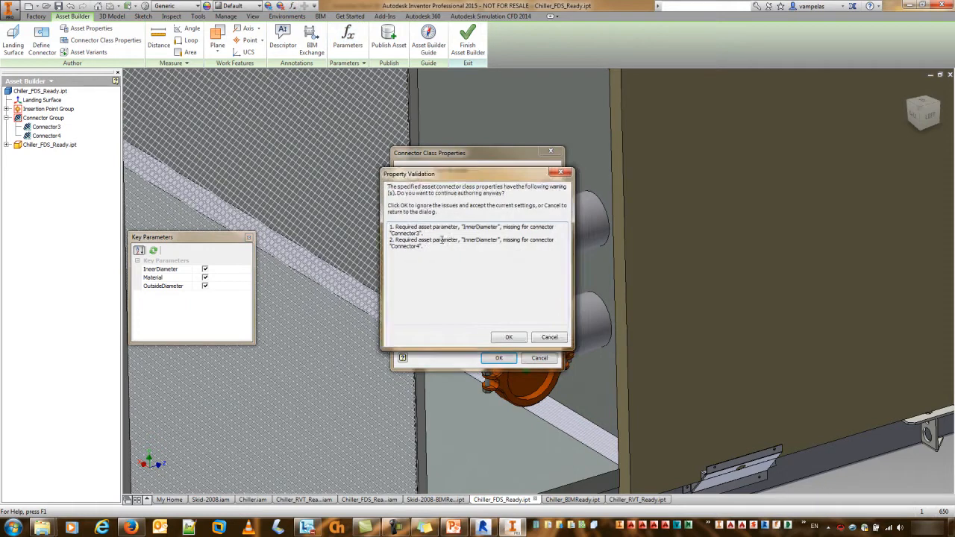
drag(464, 241, 498, 240)
click(510, 337)
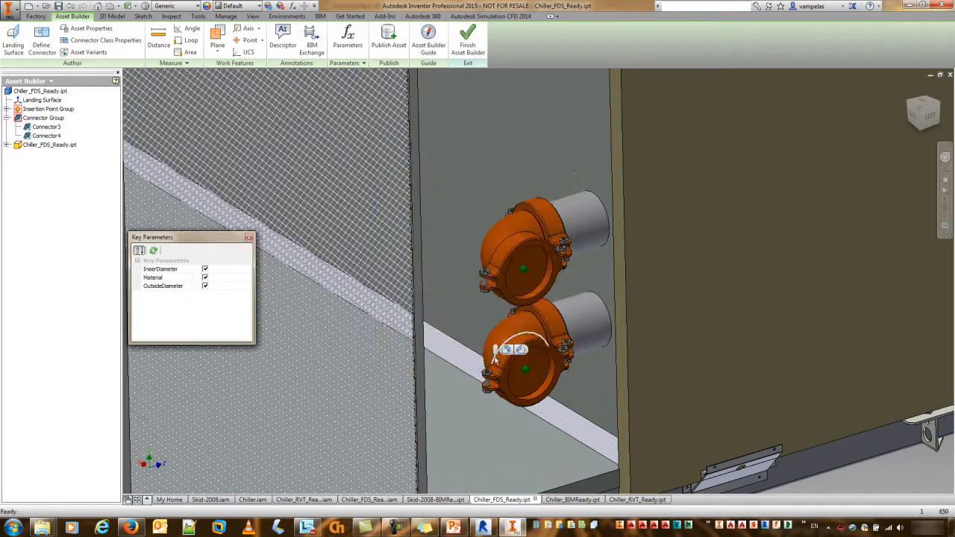
Rename the misspelled IneerDiameter user parameter as InnerDiameter.
click(291, 6)
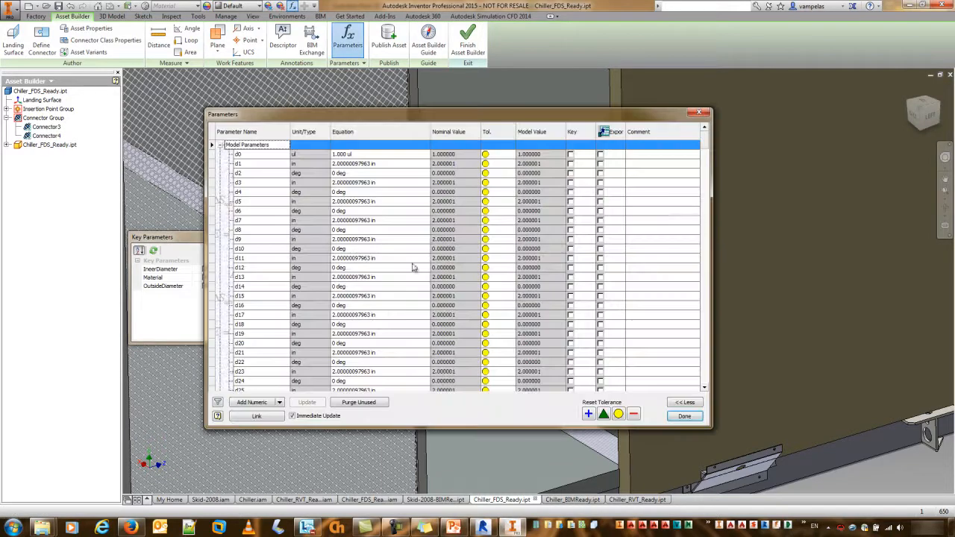
drag(705, 145, 713, 394)
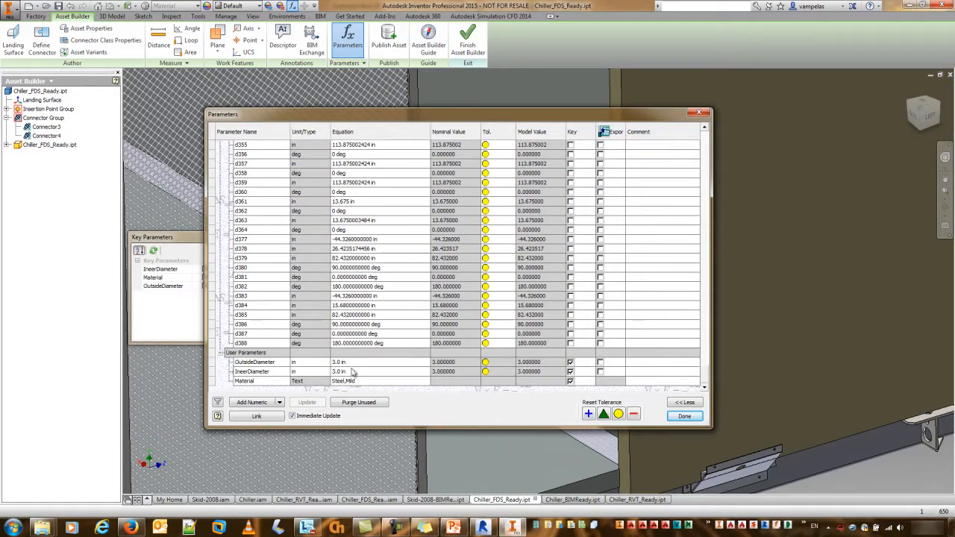
double_click(261, 370)
click(275, 371)
click(677, 417)
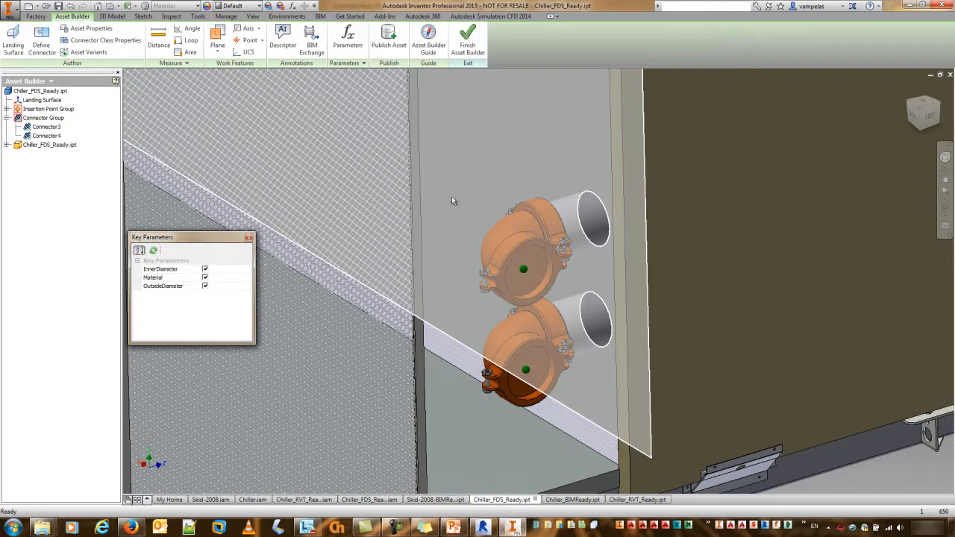
Add a descriptor reading "HVAC Chiller" on the chiller's end roof panel beside the group of four fans.
scroll(487, 238, down, 7)
middle_drag(551, 375, 667, 432)
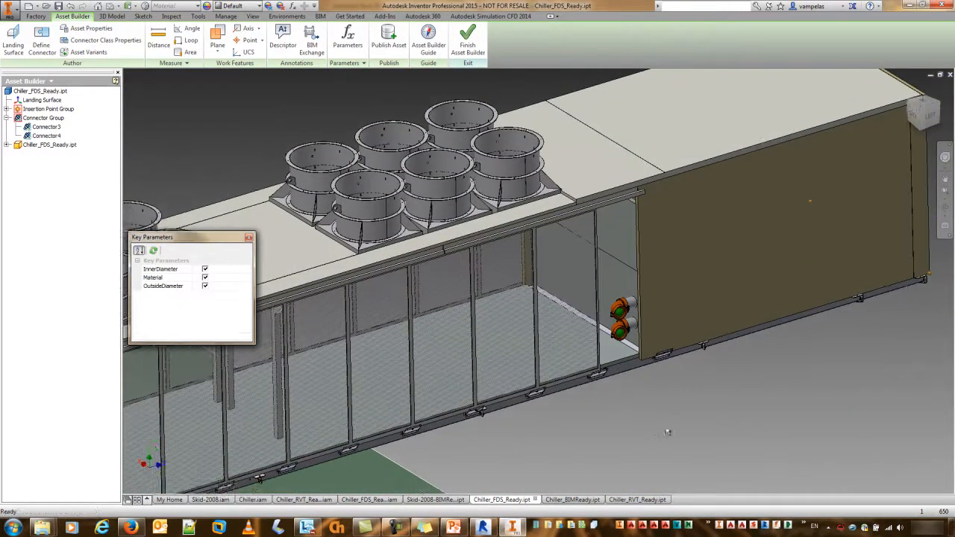
click(279, 43)
middle_drag(702, 113, 690, 268)
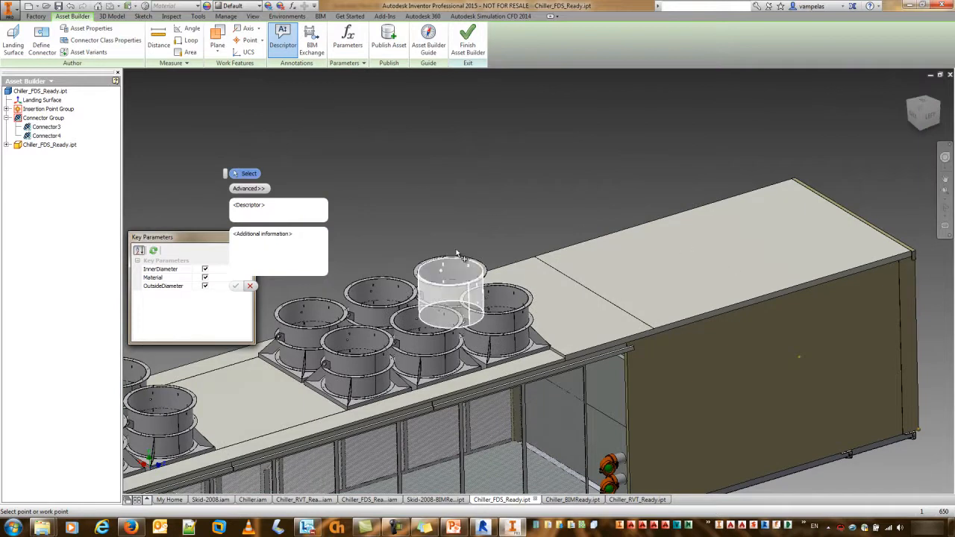
scroll(494, 214, down, 3)
click(452, 299)
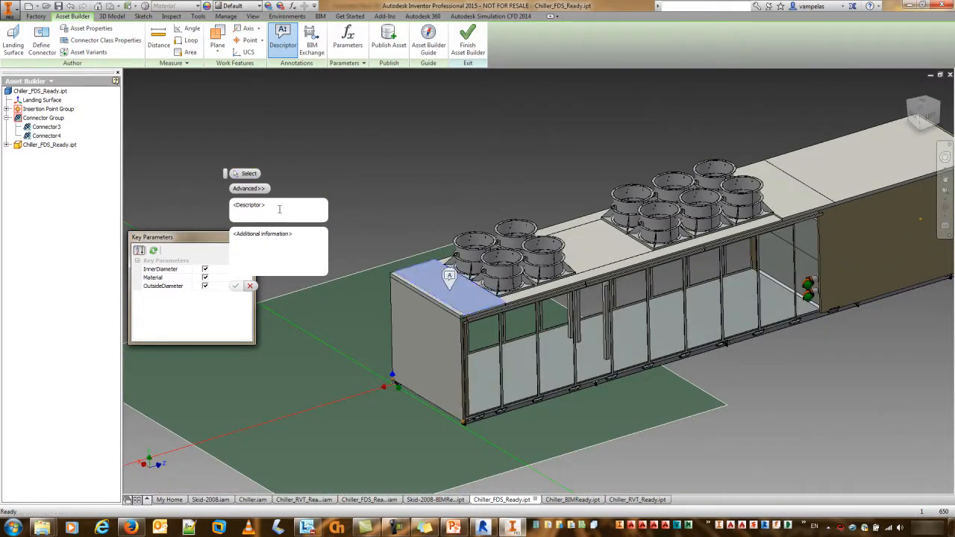
click(267, 209)
text(HVAC Chiller)
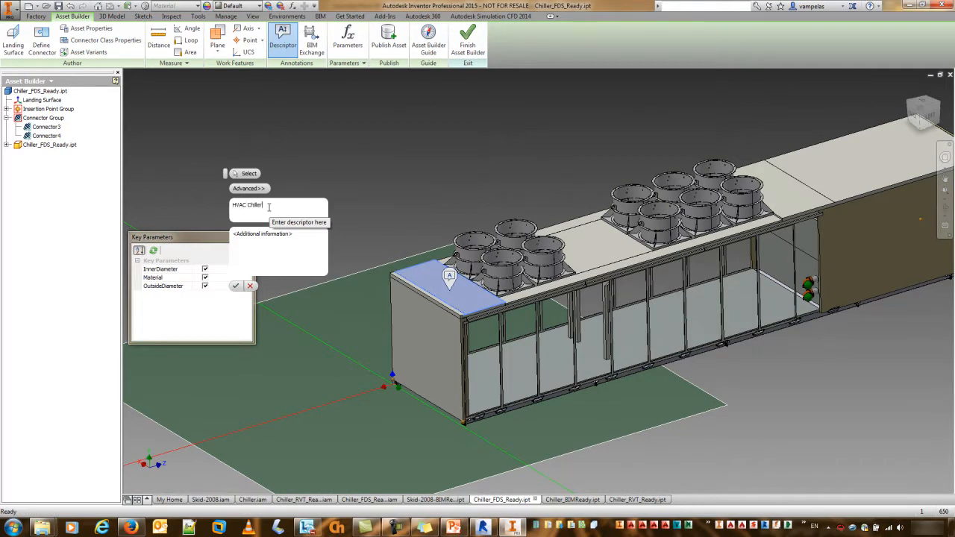
click(237, 288)
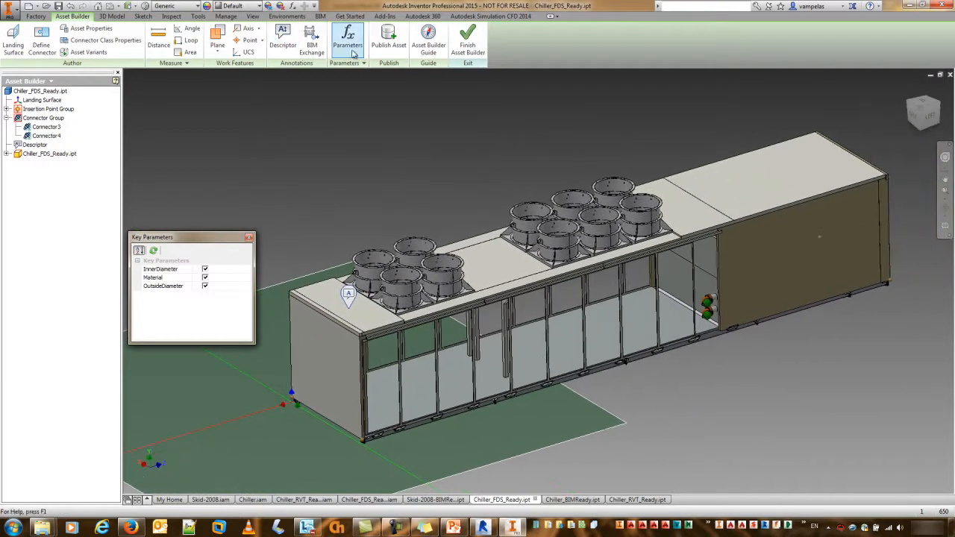
Save the part and review the general and 2D options for publishing the asset, without publishing it.
click(387, 46)
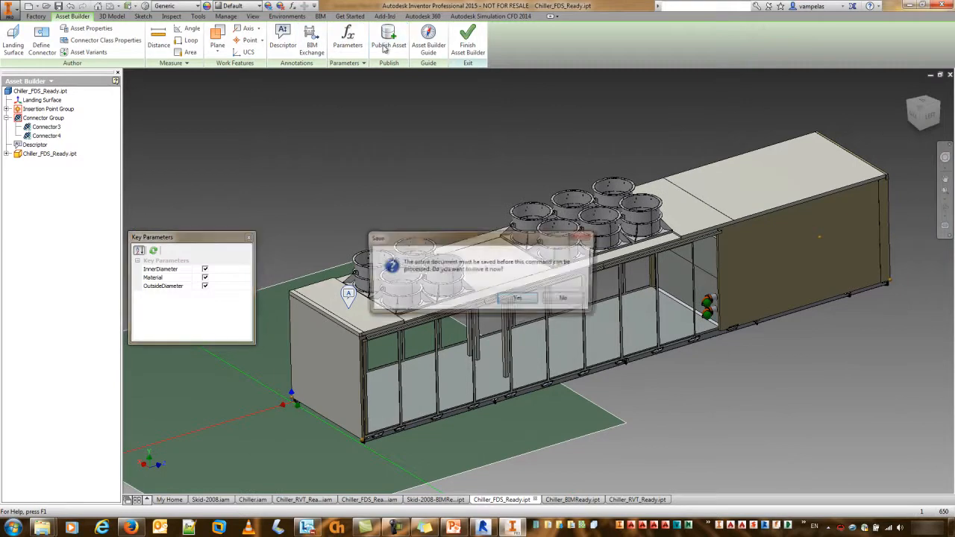
click(521, 299)
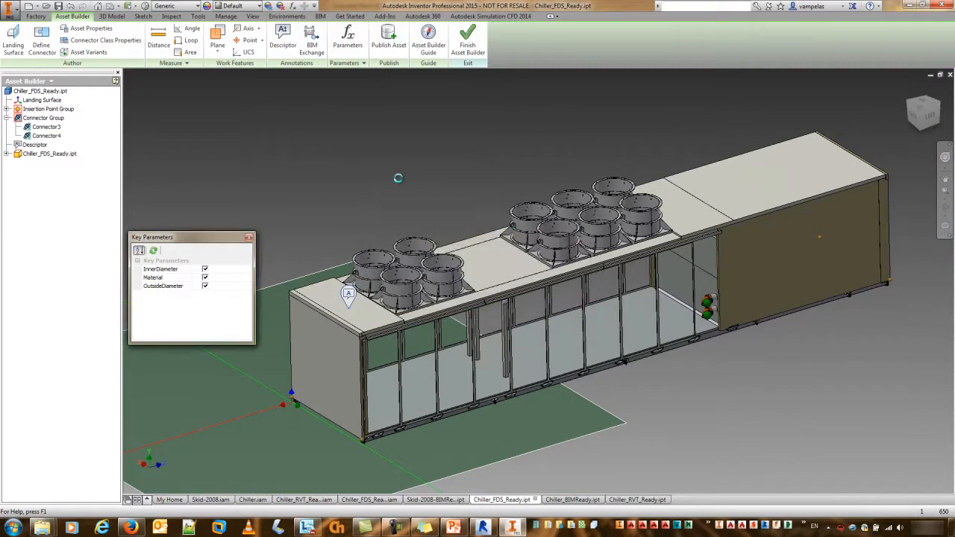
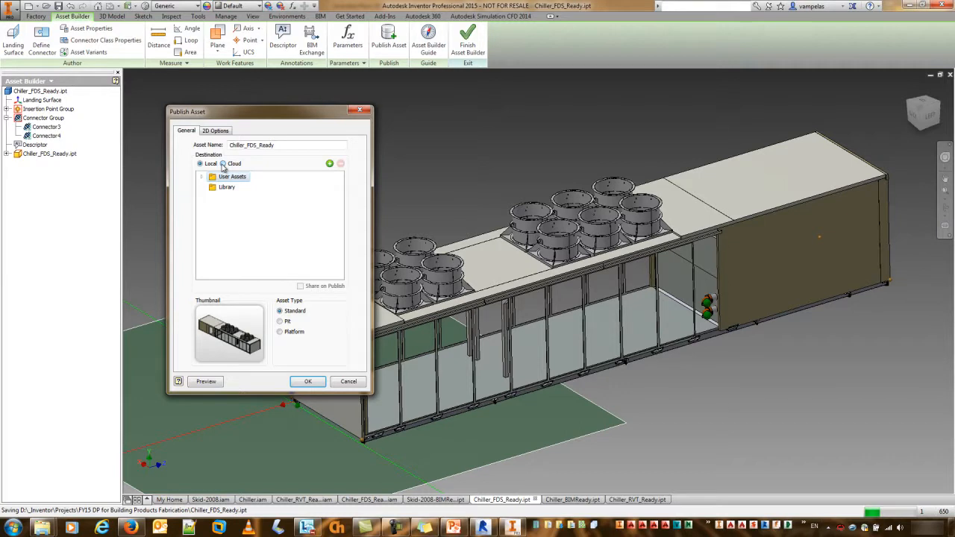
click(219, 132)
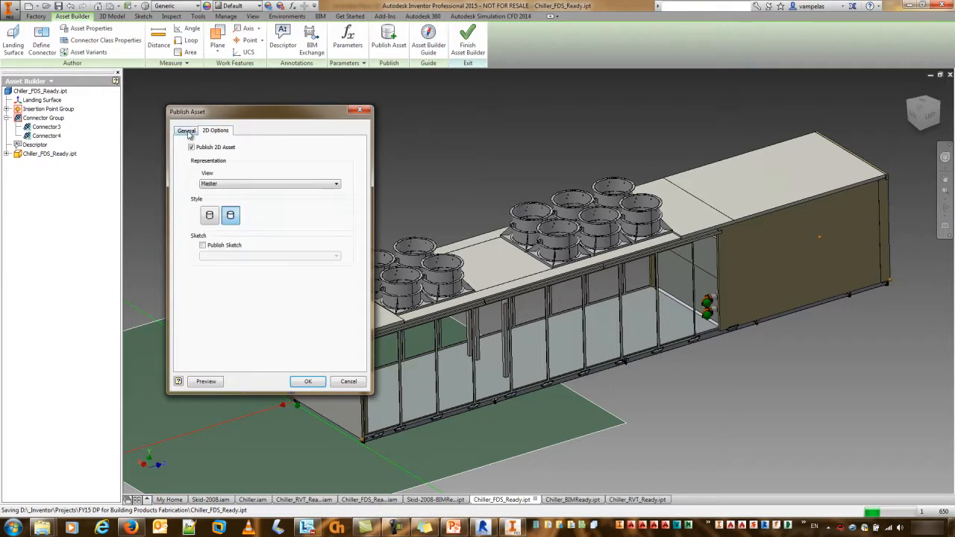
click(187, 131)
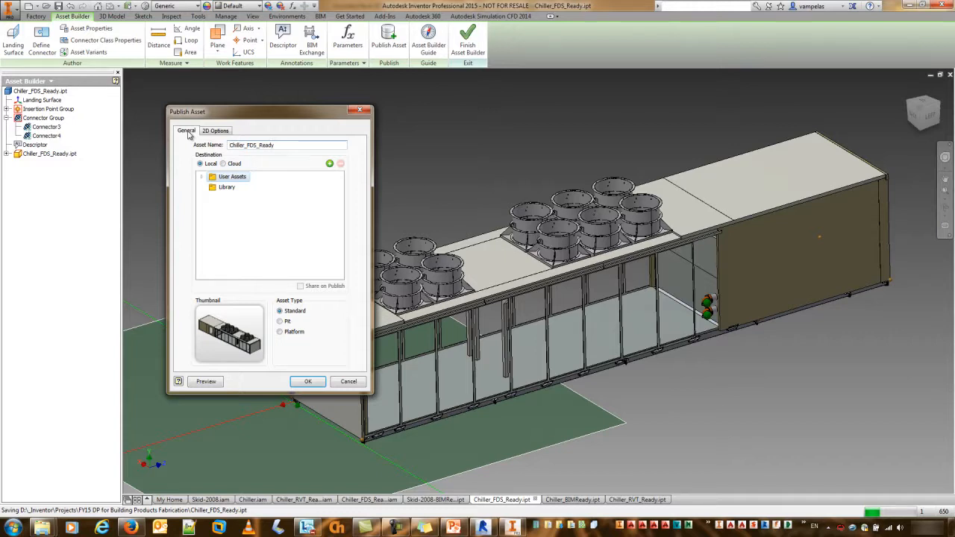
click(347, 383)
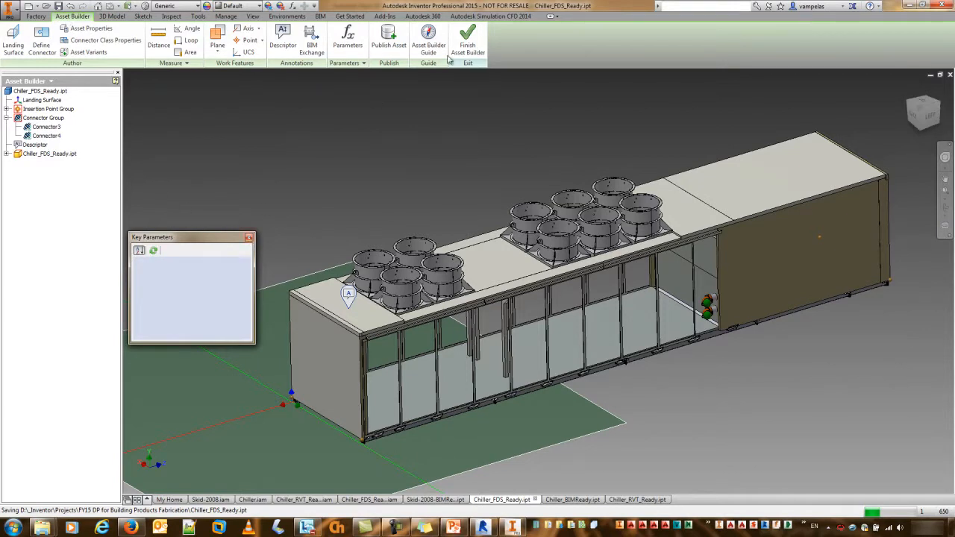
drag(166, 238, 145, 173)
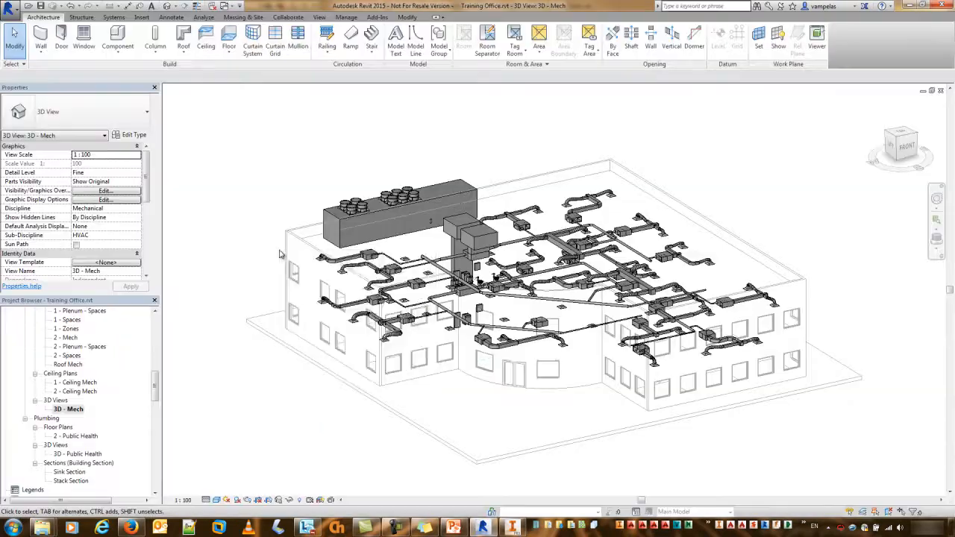
right_click(280, 252)
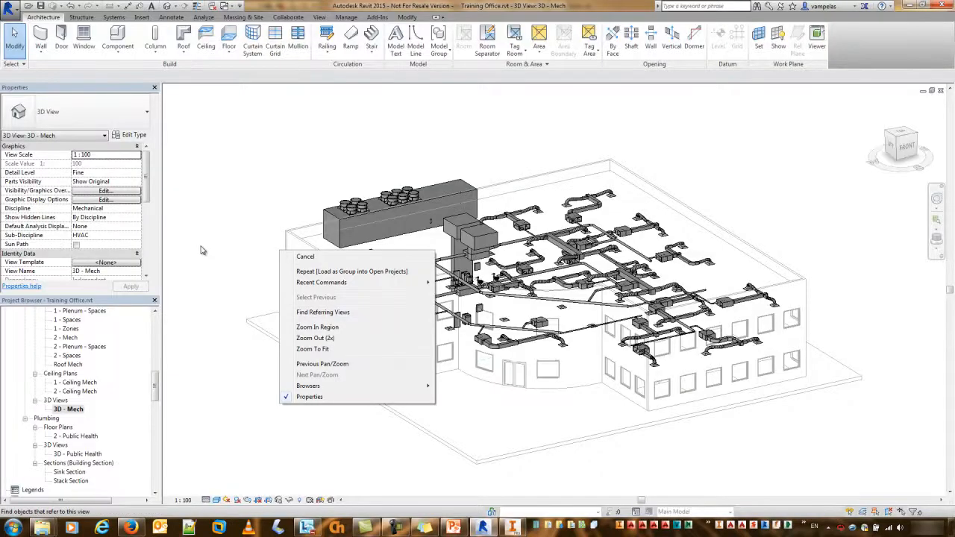
click(300, 257)
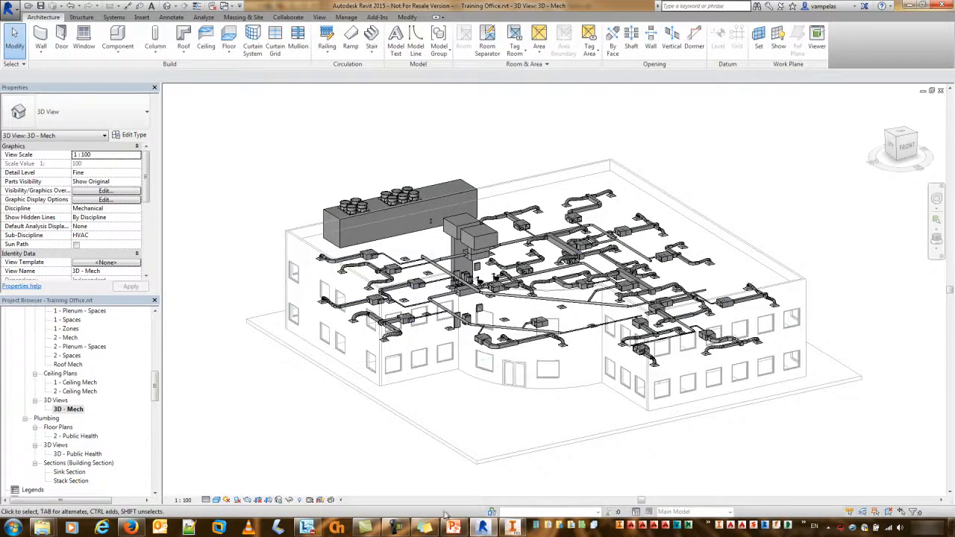
click(512, 527)
drag(180, 103, 206, 103)
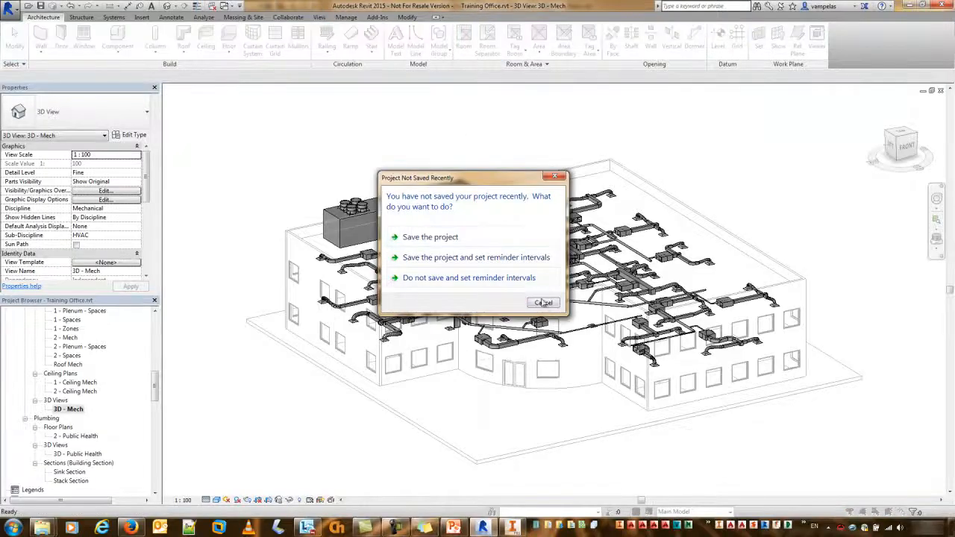
click(543, 302)
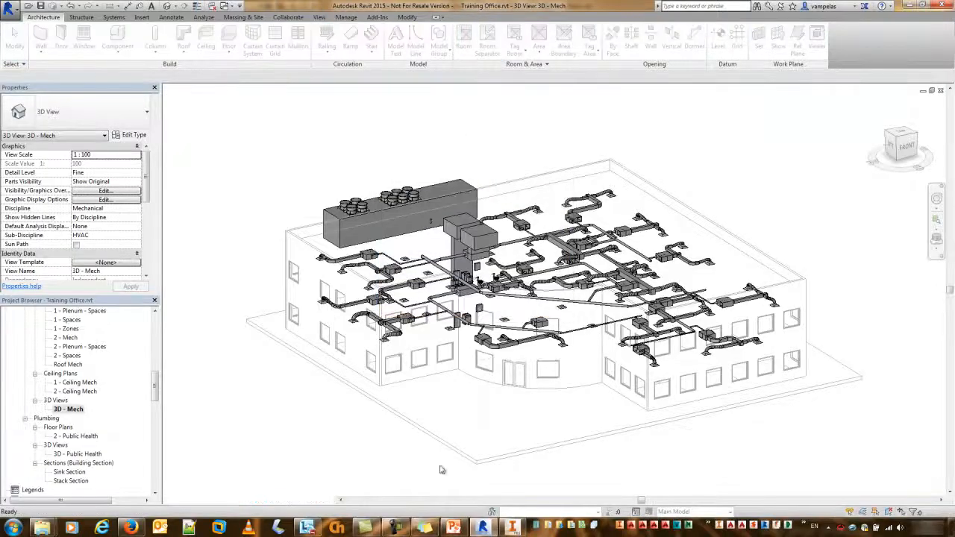
Launch a second session of Inventor Professional 2015 while the chiller part is still being saved.
click(512, 527)
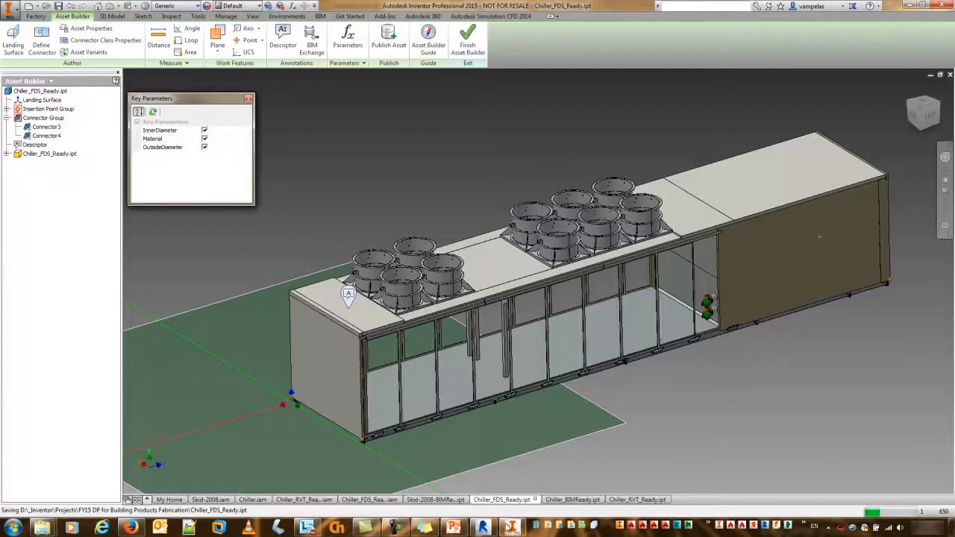
right_click(512, 527)
click(514, 485)
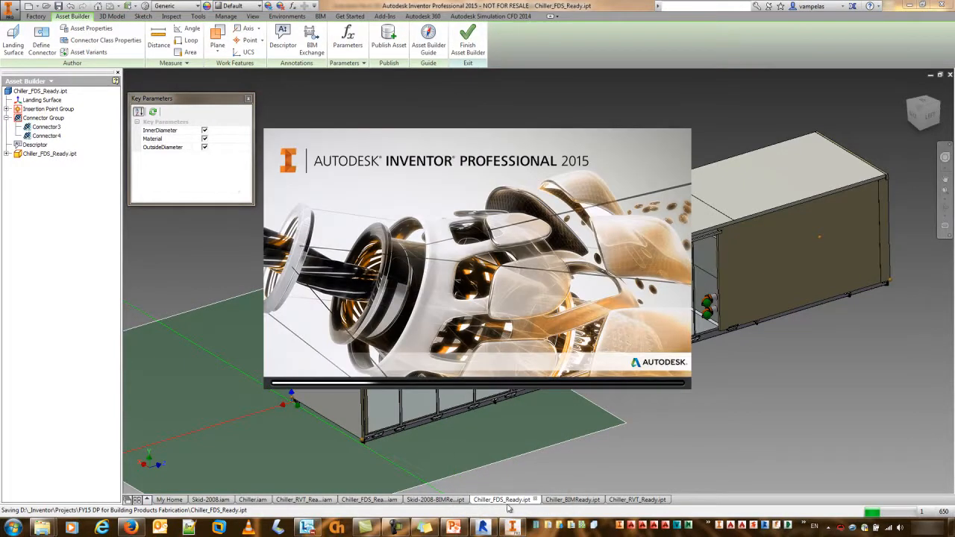
right_click(514, 527)
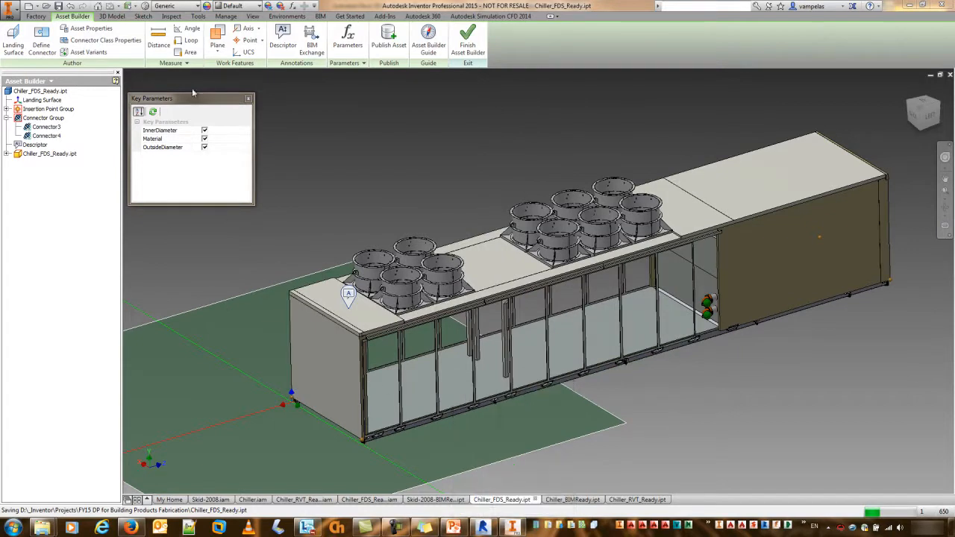
drag(197, 99, 288, 87)
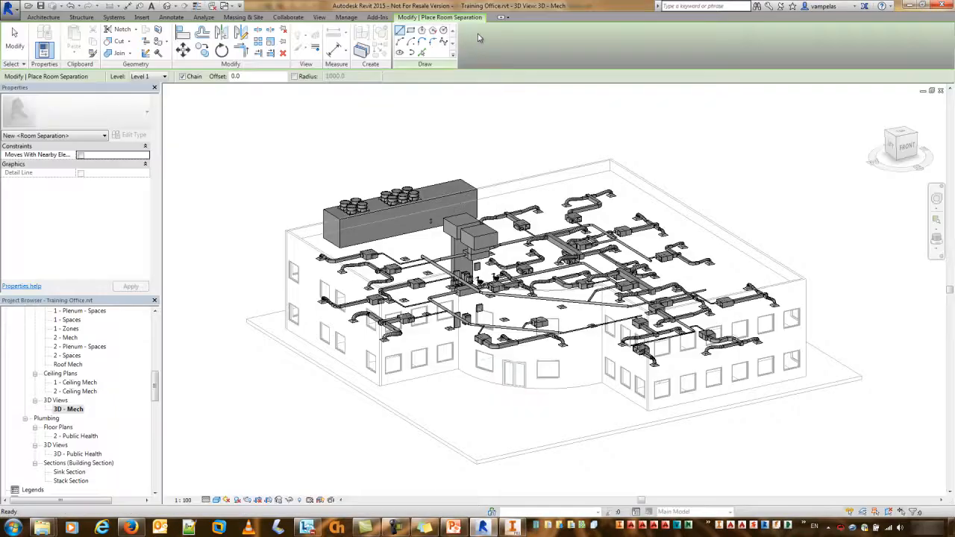
click(909, 8)
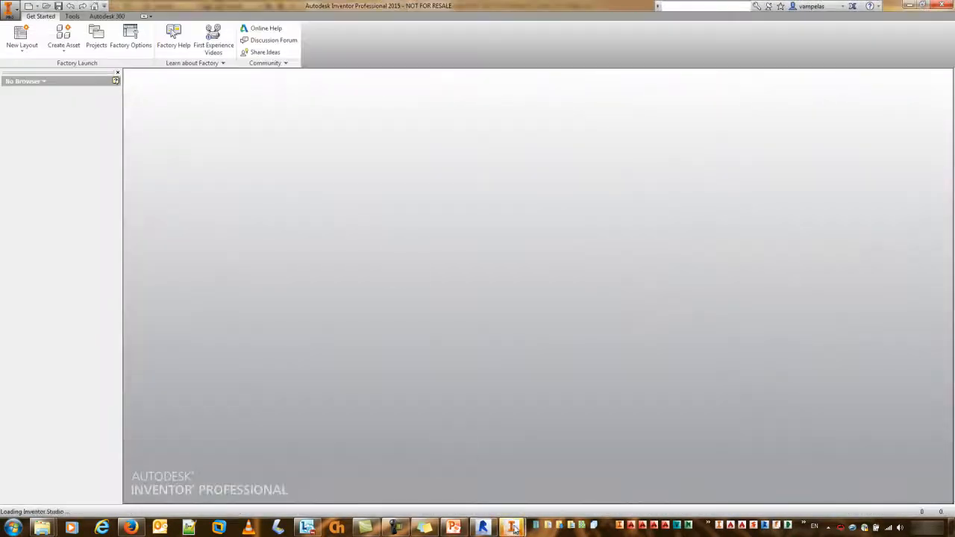
Switch to the second Inventor session and create a new factory layout from the StandardFactoryLayout.iam template.
mouse_move(514, 530)
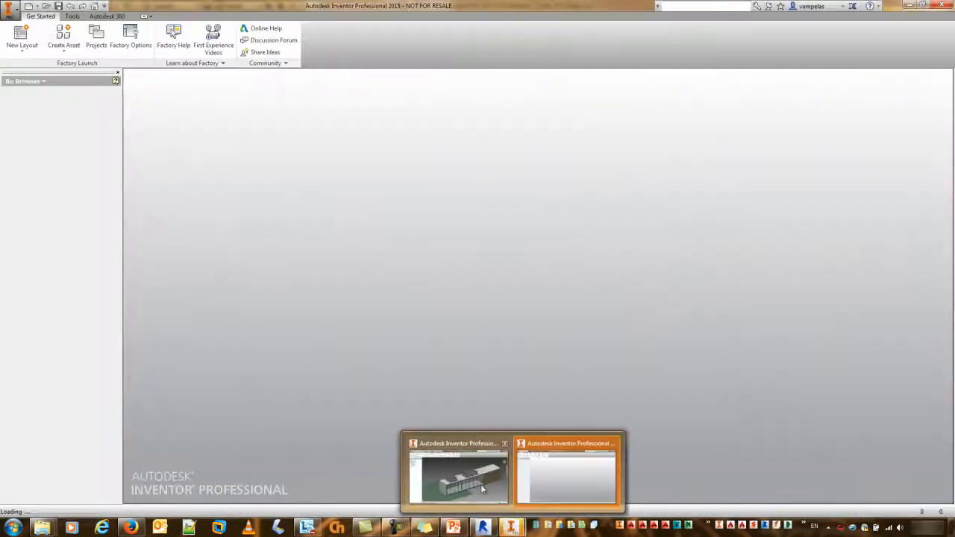
click(519, 485)
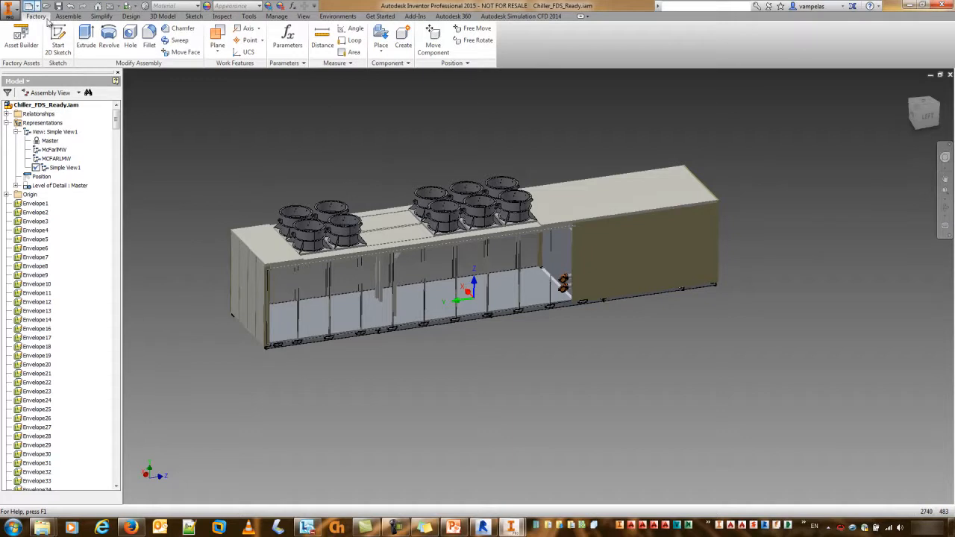
click(28, 6)
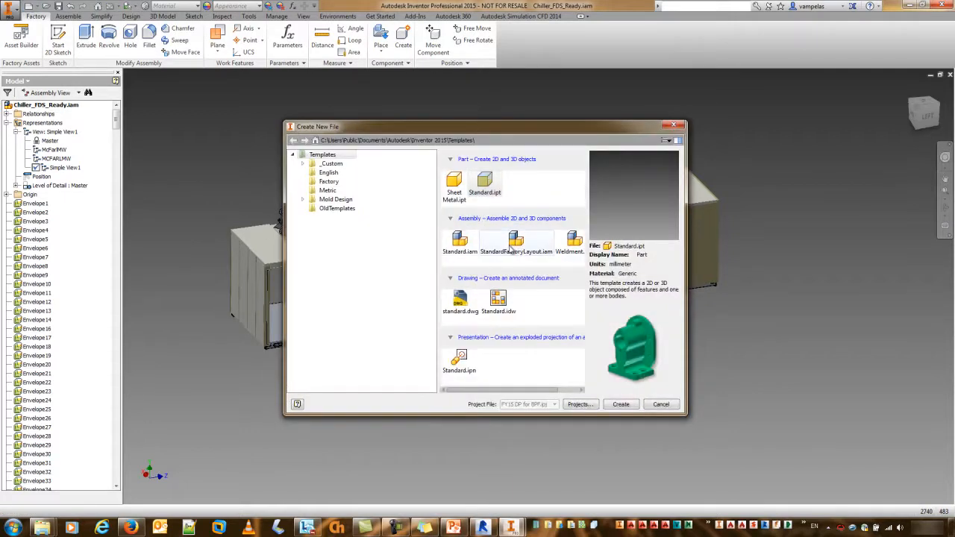
double_click(515, 247)
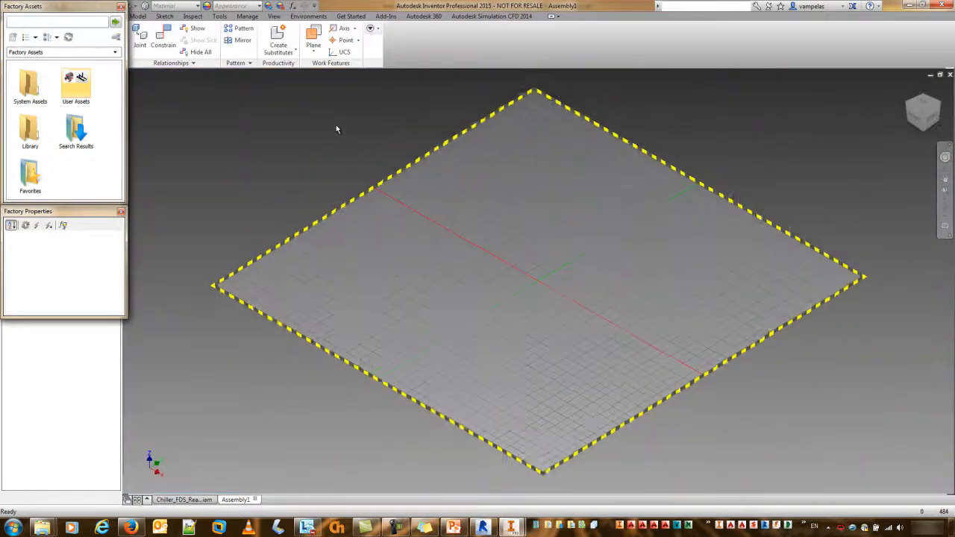
Float the Factory Assets palette over the layout view and dock the Factory Properties palette below the model browser.
drag(67, 7, 763, 135)
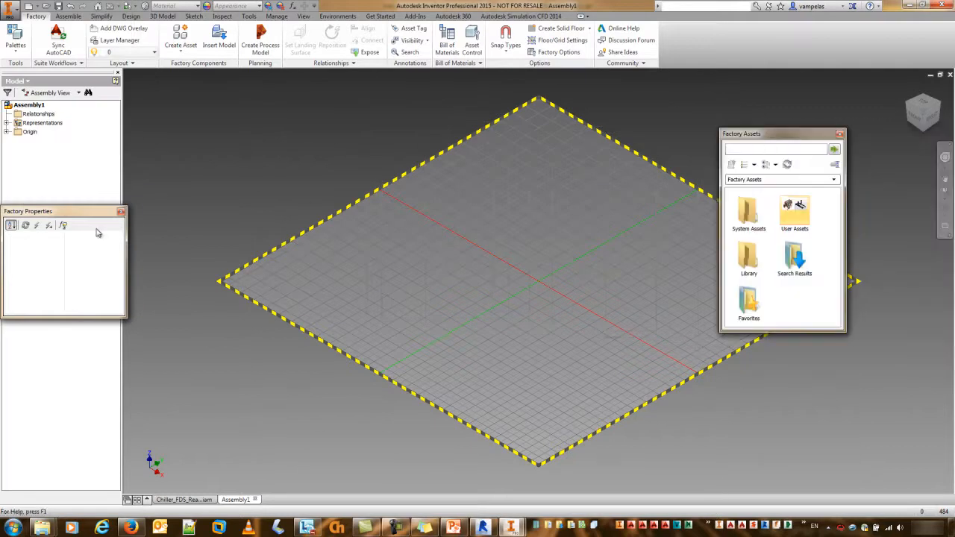
drag(95, 213, 86, 288)
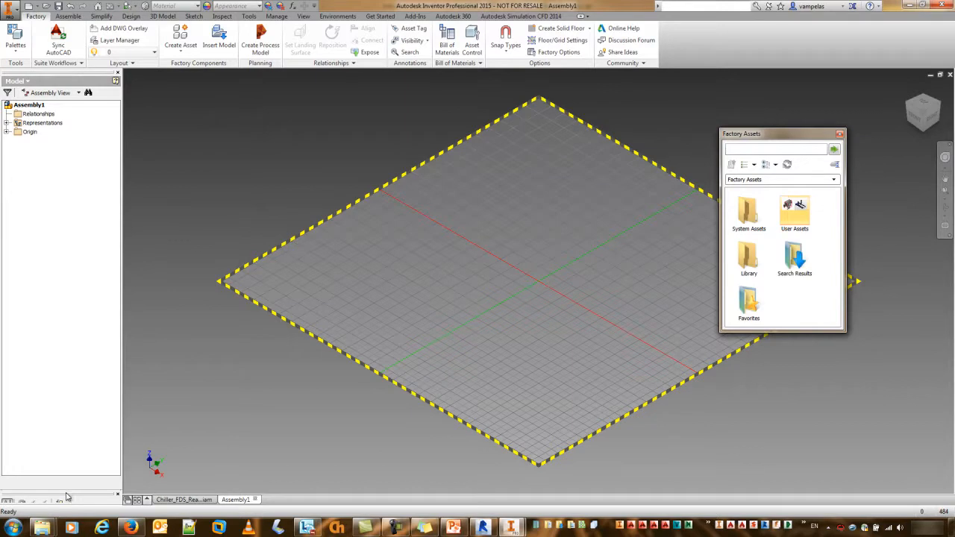
drag(68, 489, 69, 337)
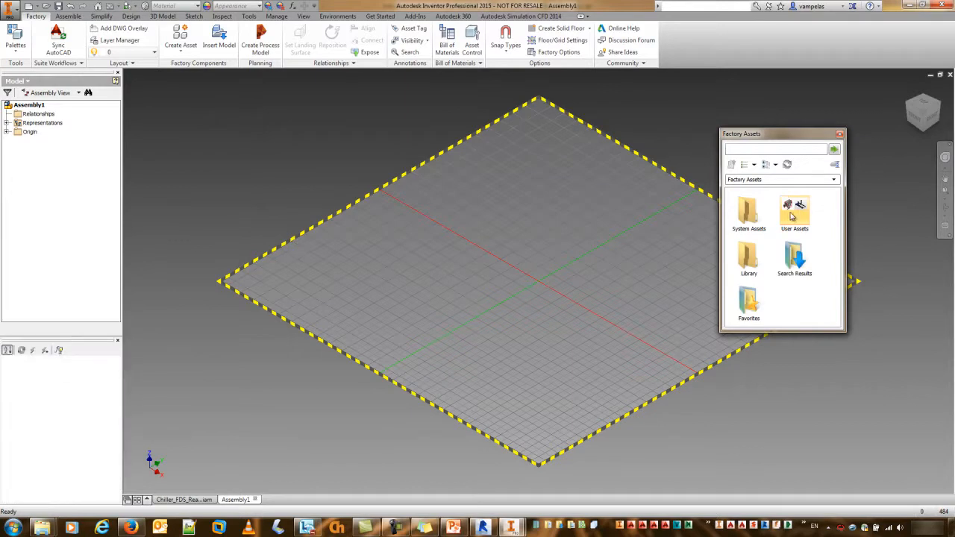
Browse the user factory assets to the Building Utilities folder.
click(801, 215)
double_click(801, 215)
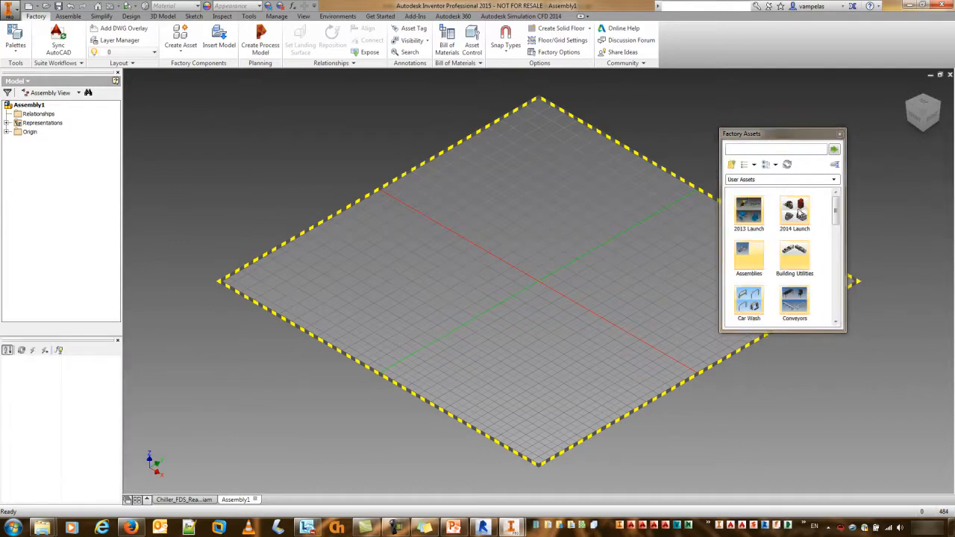
double_click(802, 255)
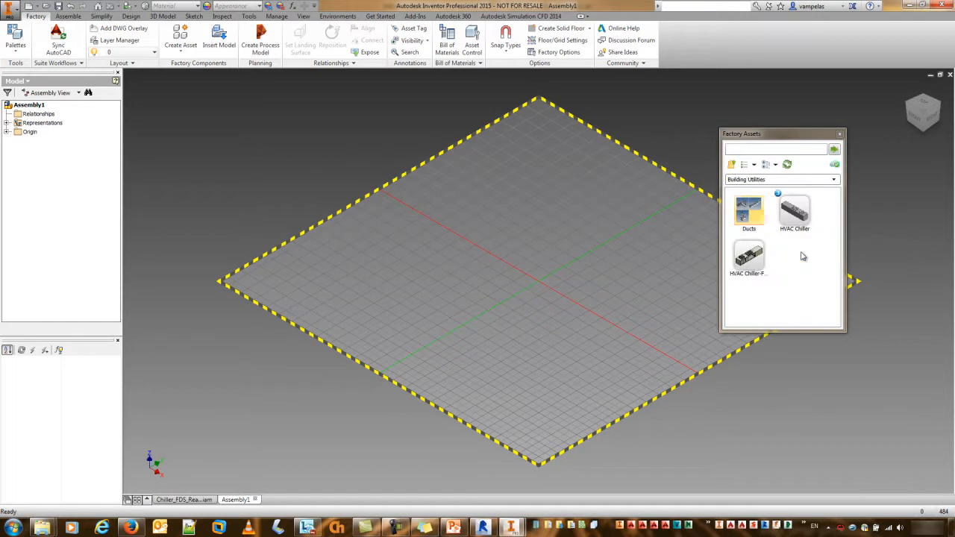
mouse_move(752, 260)
Place one HVAC Chiller-FDS asset on the factory floor near the origin and end the placement.
drag(792, 210, 511, 213)
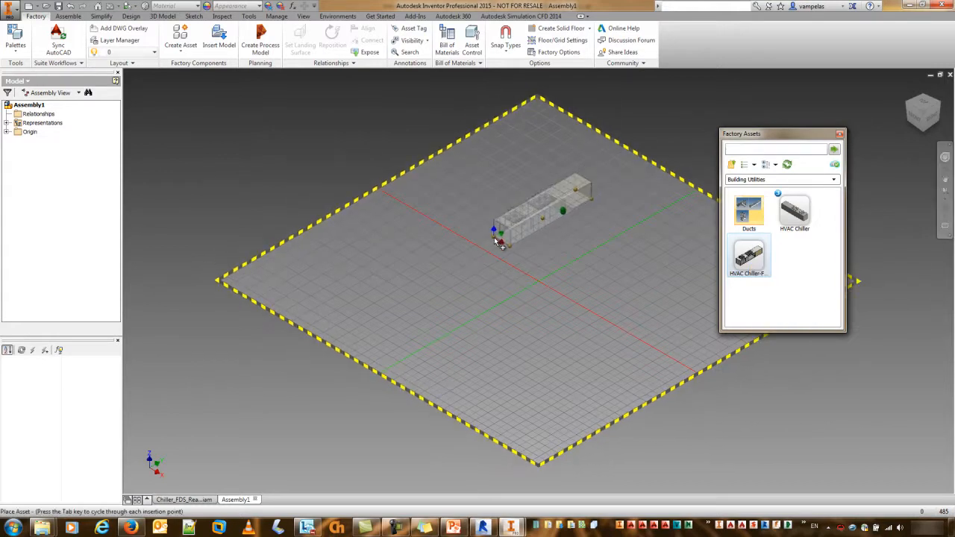
scroll(494, 236, up, 5)
middle_drag(493, 236, 336, 344)
scroll(347, 346, down, 2)
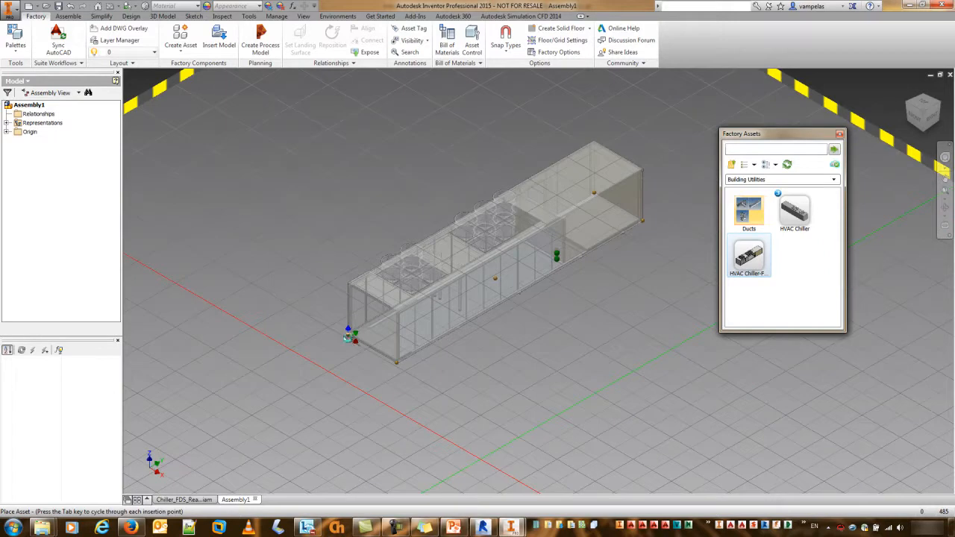
click(349, 337)
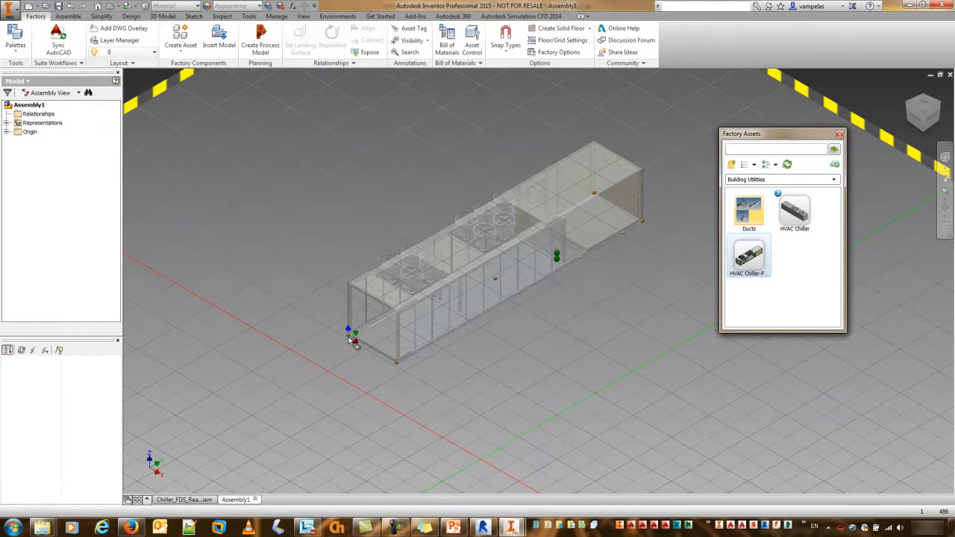
click(348, 341)
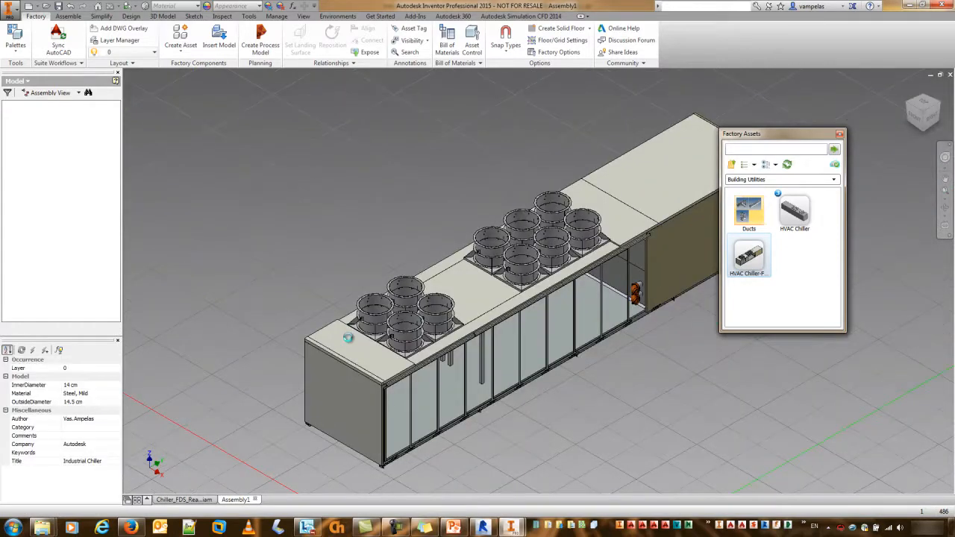
right_click(308, 282)
click(320, 285)
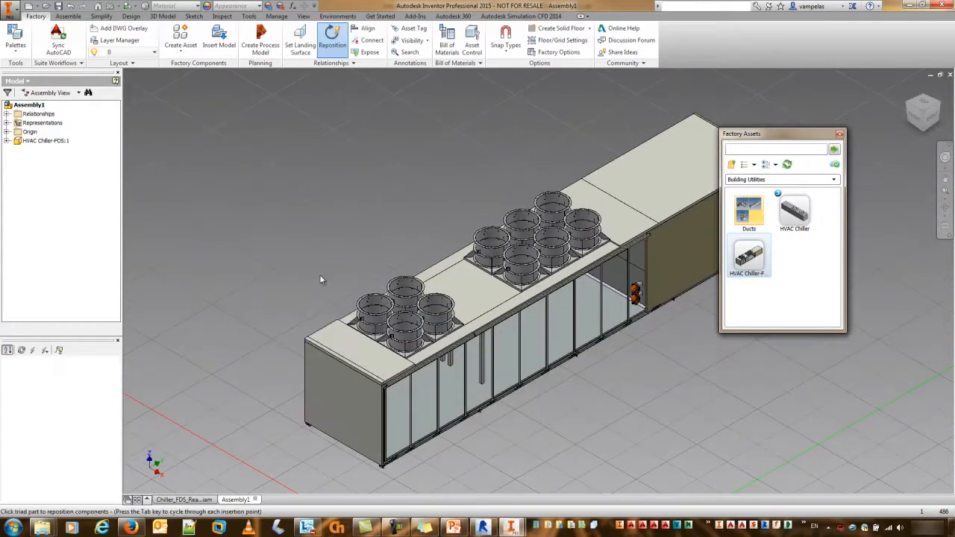
scroll(323, 249, down, 5)
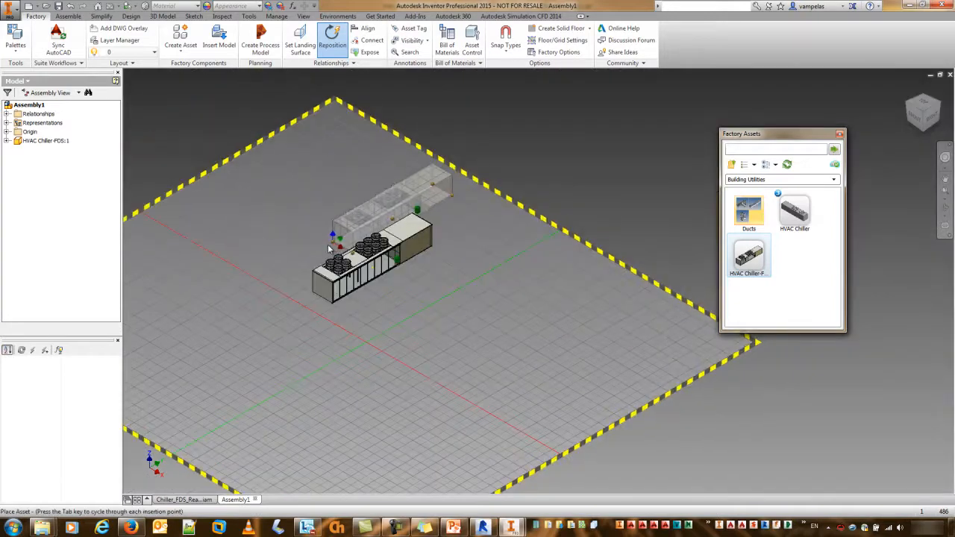
key(Escape)
Browse the user factory assets to the Ducts folder inside Building Utilities.
scroll(346, 255, up, 5)
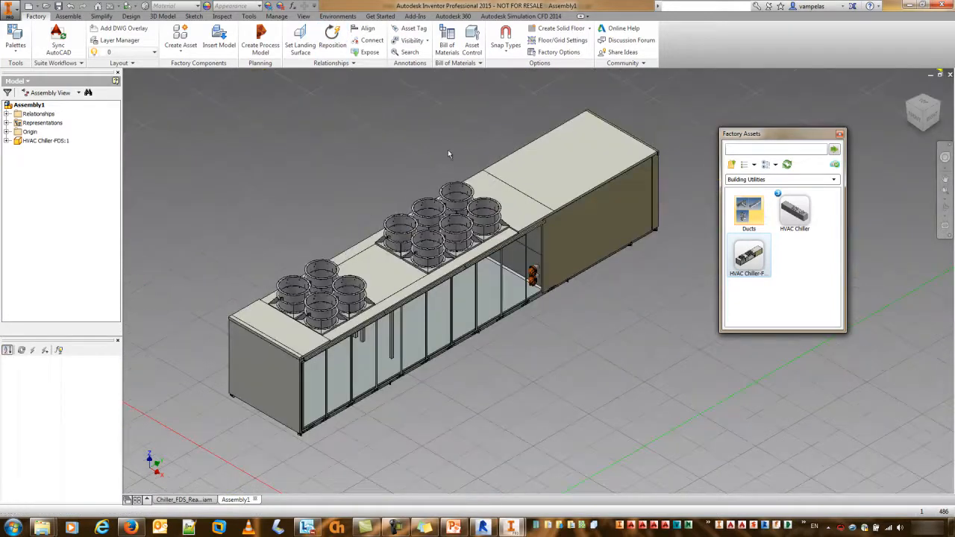
middle_drag(458, 168, 308, 160)
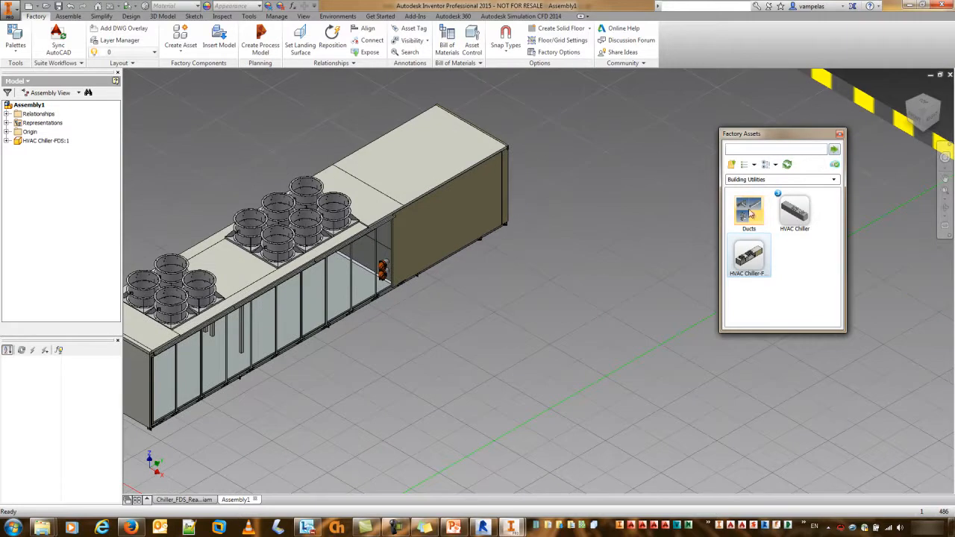
click(731, 165)
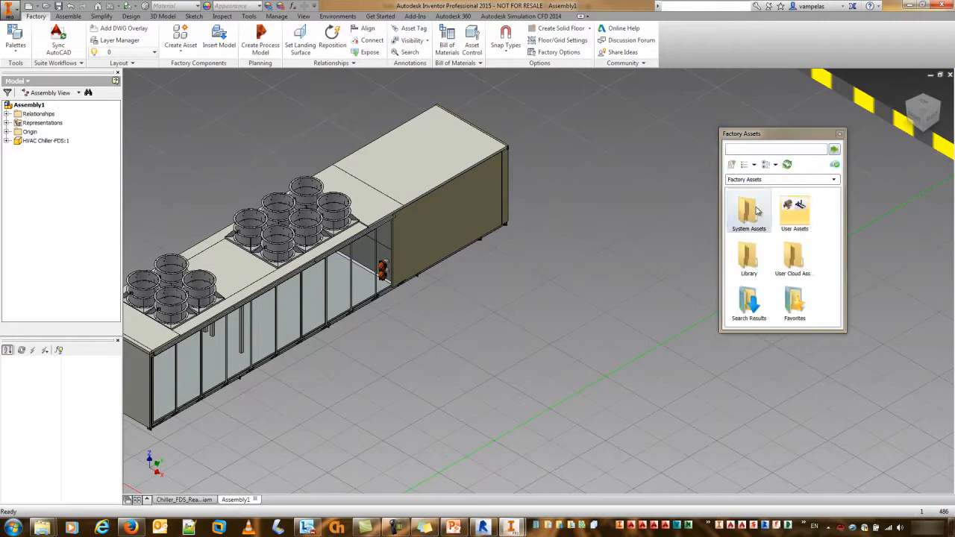
click(732, 166)
double_click(789, 213)
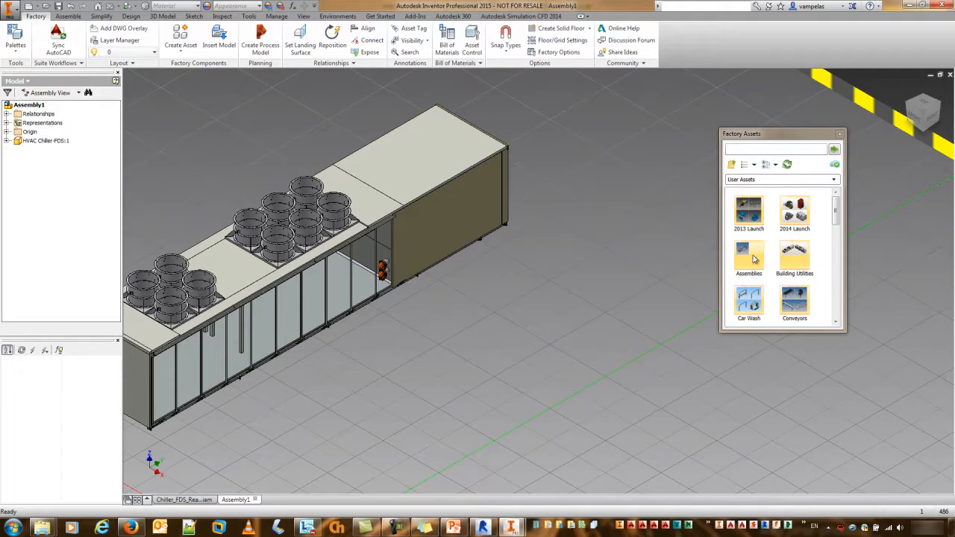
double_click(792, 253)
double_click(748, 219)
Attach two Round Duct Straight assets to the upper and lower orange pipe connectors on the chiller's open side.
drag(794, 215, 382, 292)
scroll(385, 294, up, 5)
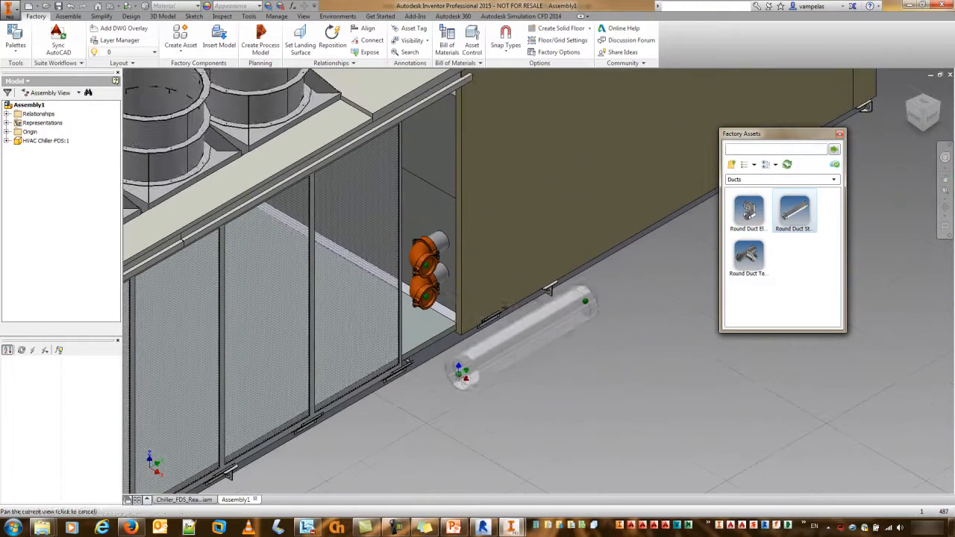
click(427, 270)
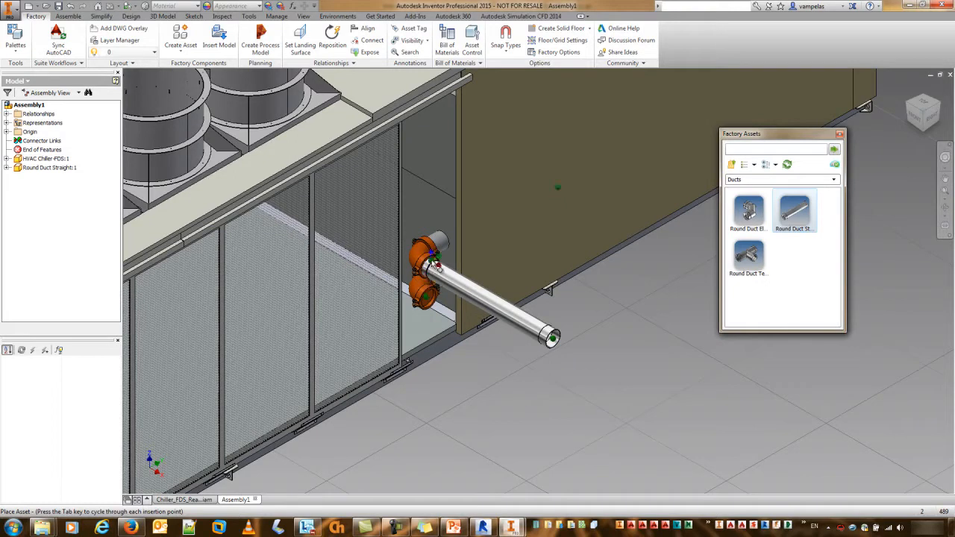
click(433, 306)
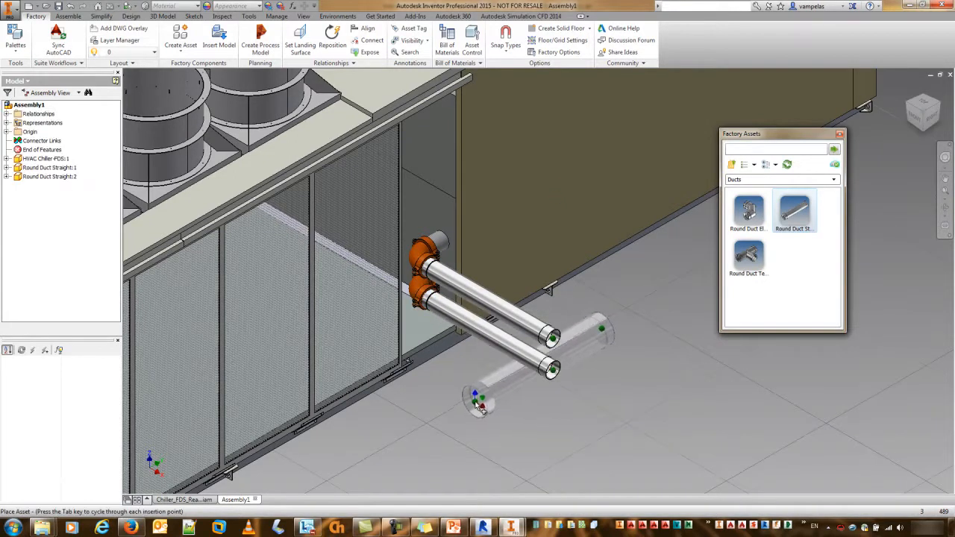
key(Escape)
click(484, 385)
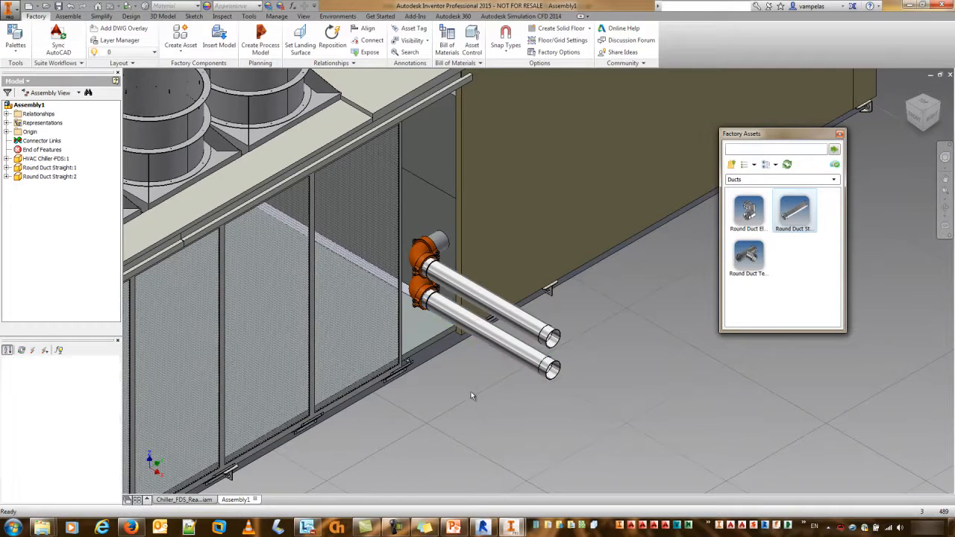
Bring the whole chiller with its ducts into view and move the Factory Assets palette clear of it.
scroll(470, 394, down, 2)
scroll(585, 373, down, 3)
shift+middle_drag(572, 389, 550, 357)
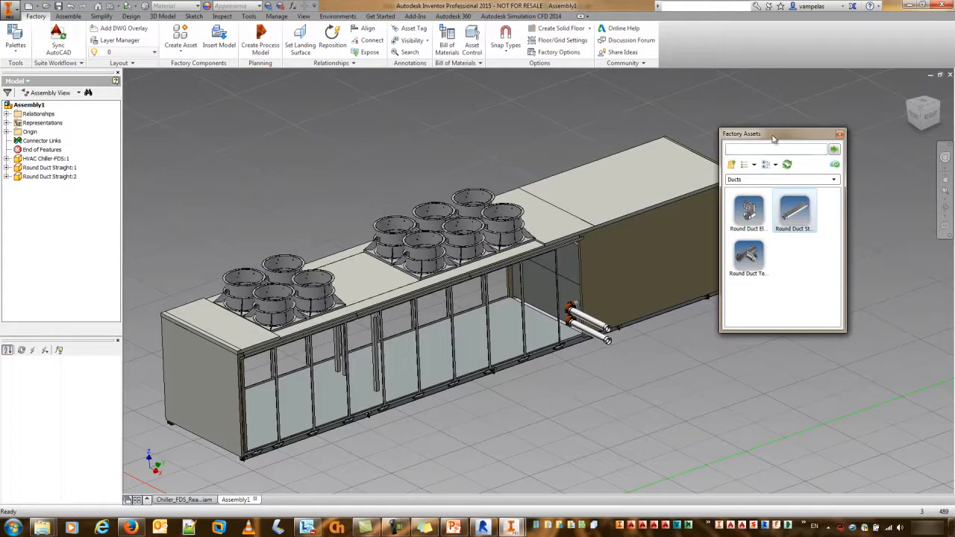
drag(747, 134, 835, 275)
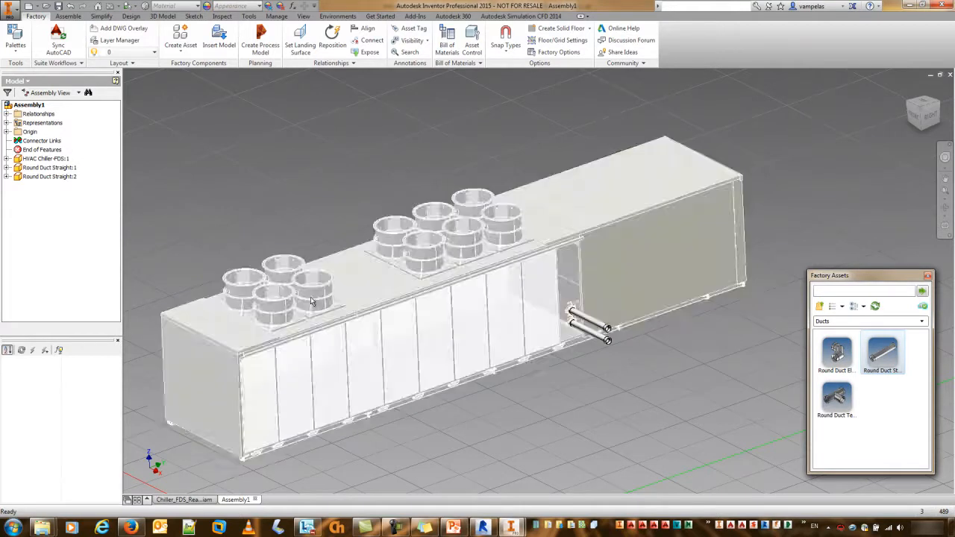
Switch to PowerPoint, start the slide show from the Example slide and advance to the Inventor Model Considerations slide.
click(453, 528)
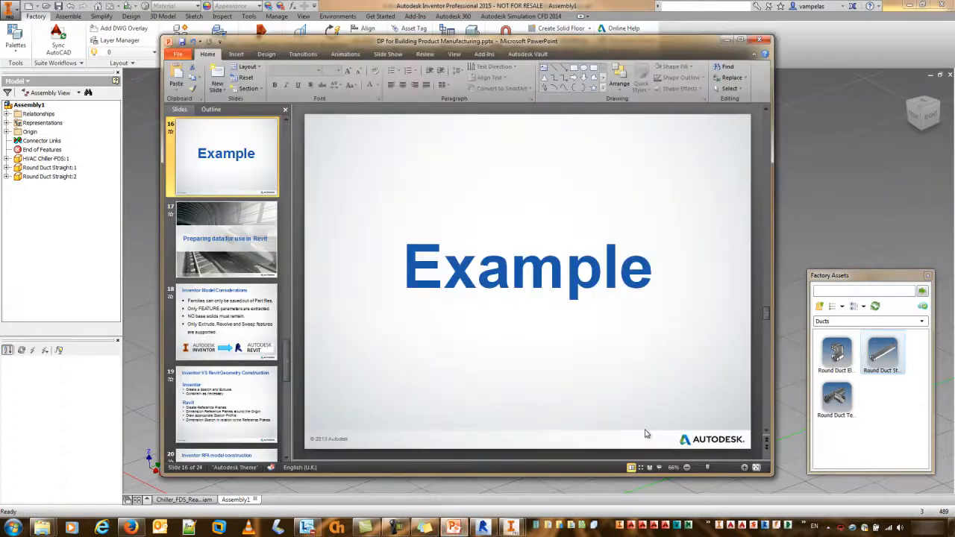
click(658, 467)
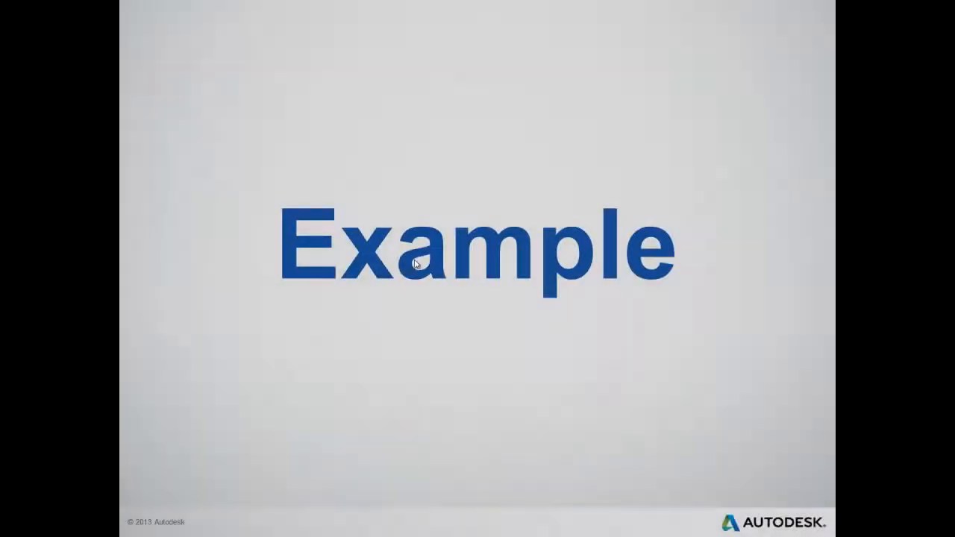
click(66, 277)
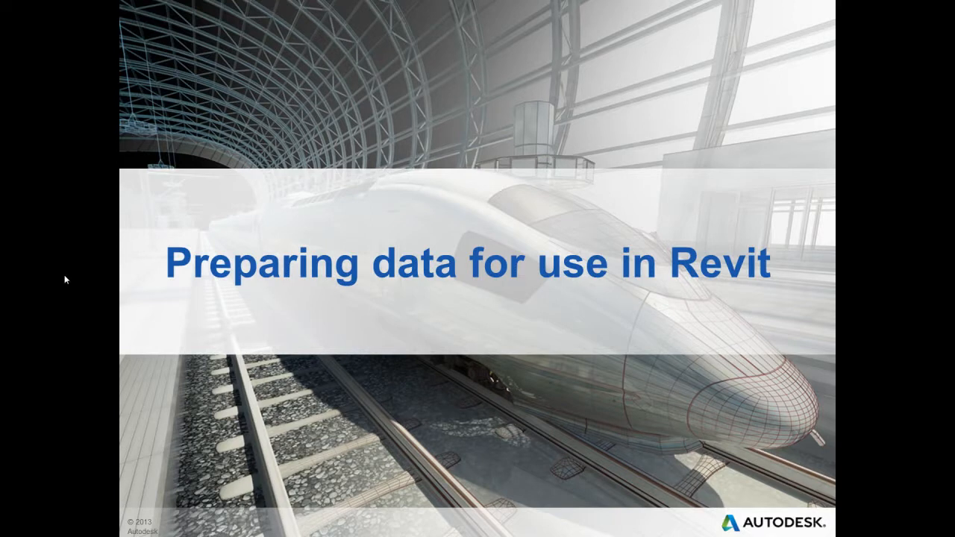
click(65, 276)
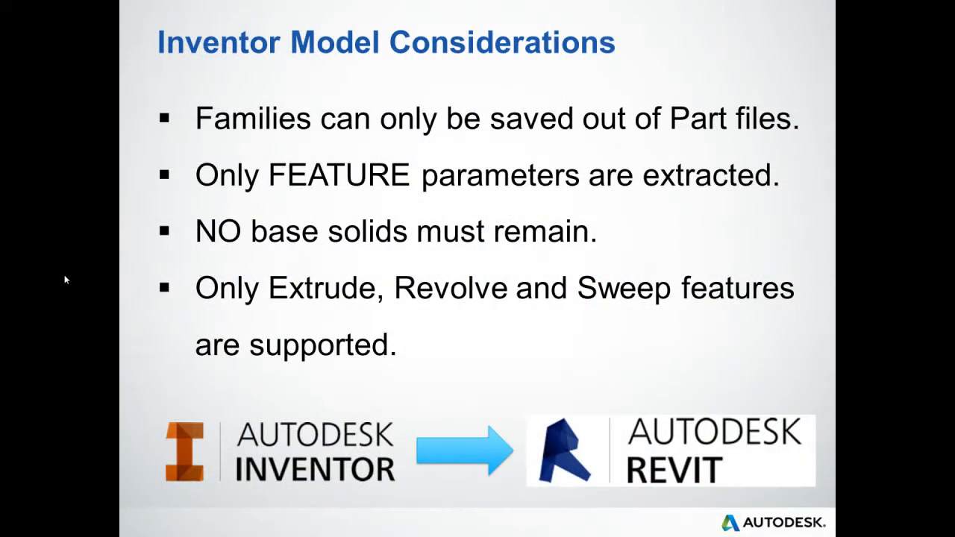